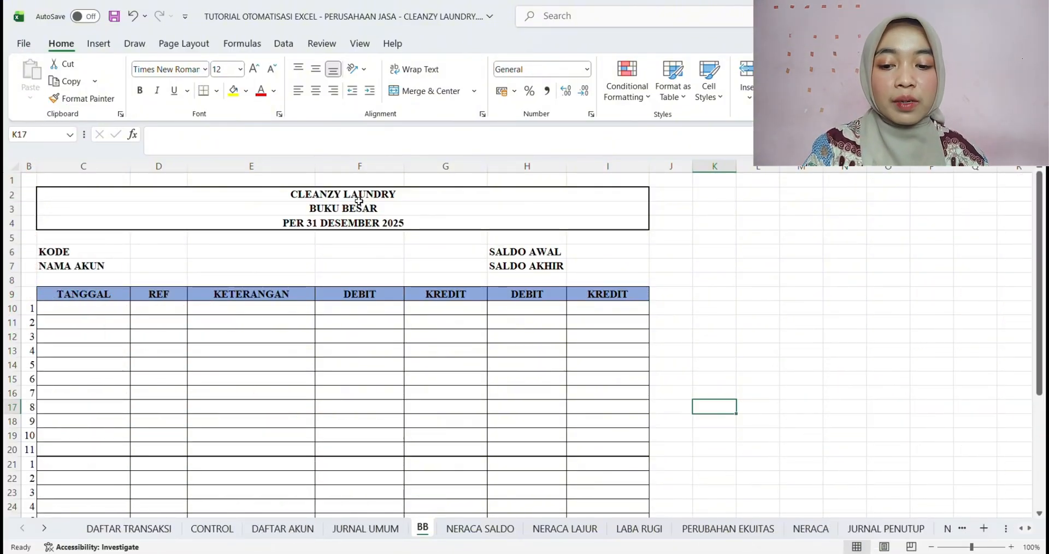
Examine the BB sheet's title rows and the KODE, NAMA AKUN, SALDO AWAL and SALDO AKHIR fields
{"action": "left_click", "coordinate": [358, 198]}
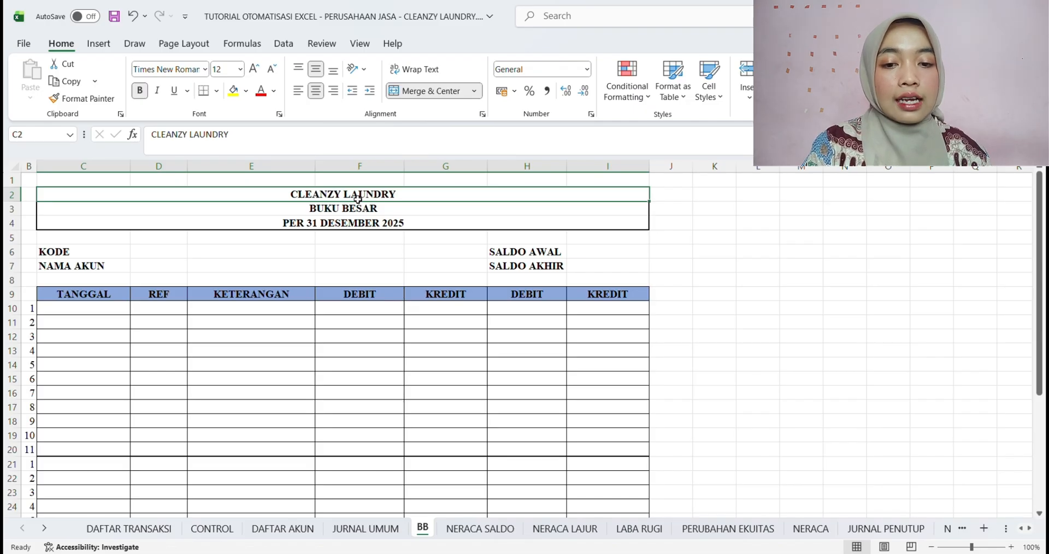
{"action": "left_click", "coordinate": [350, 213]}
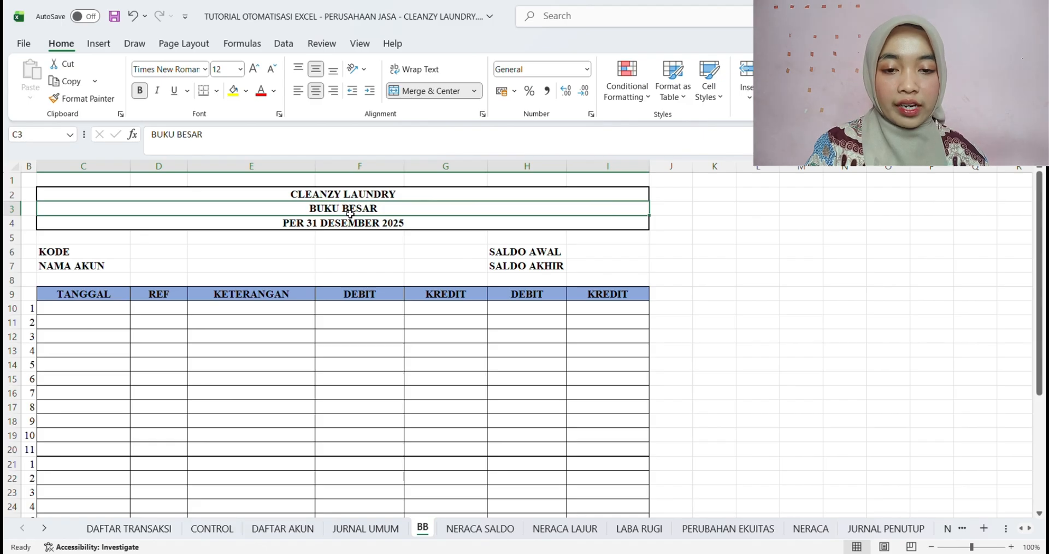
{"action": "left_click", "coordinate": [349, 225]}
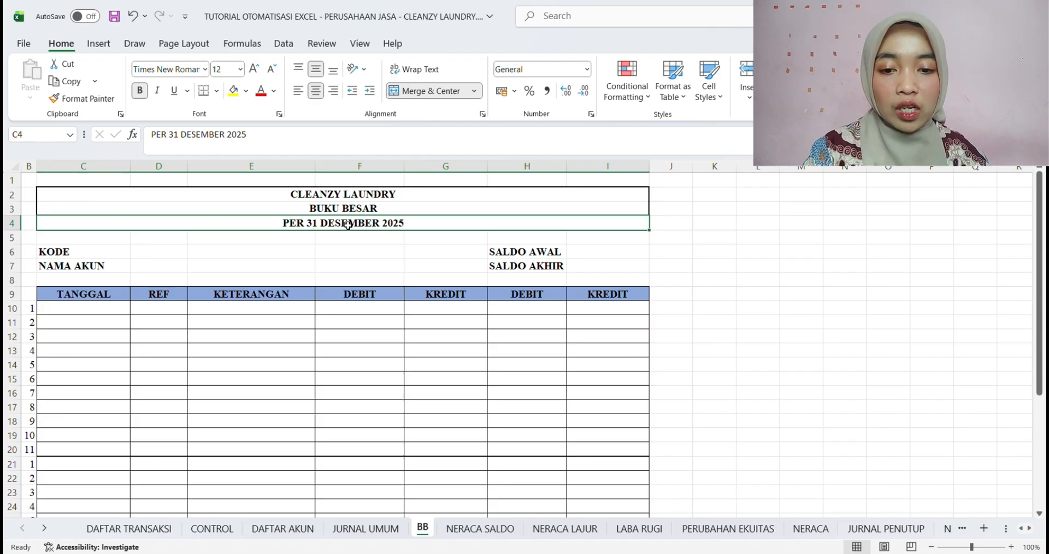
{"action": "left_click", "coordinate": [94, 251]}
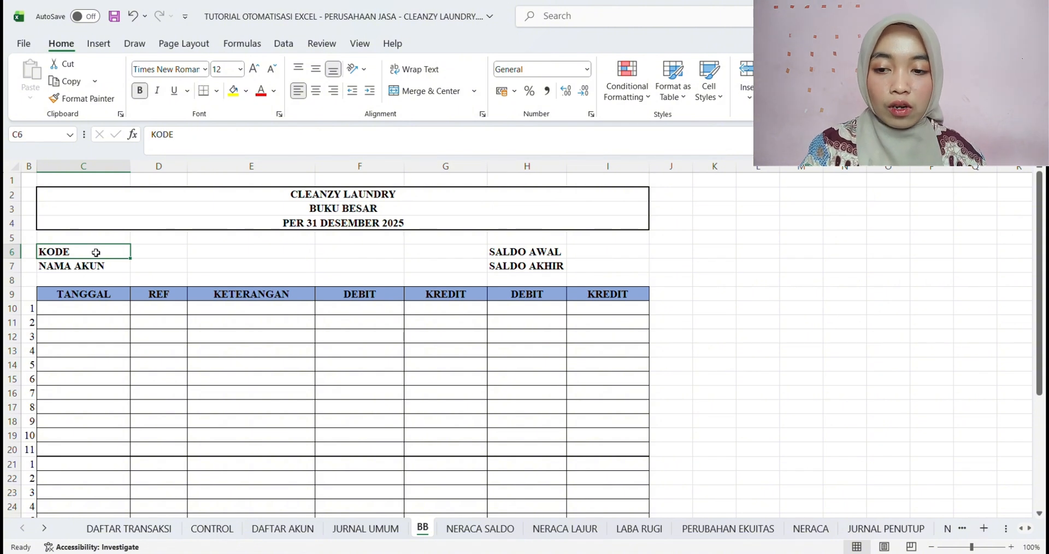
{"action": "left_click", "coordinate": [96, 271]}
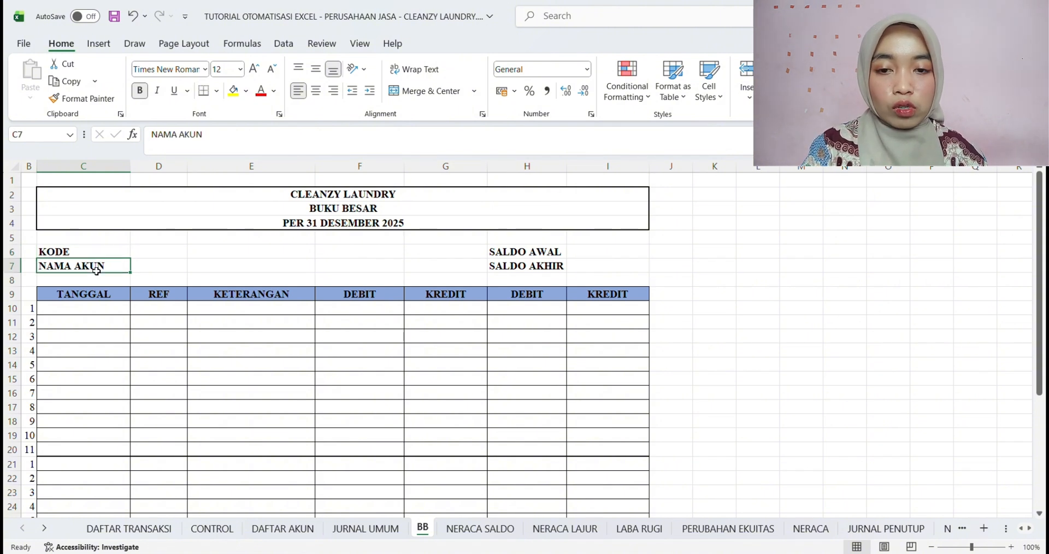
{"action": "left_click", "coordinate": [526, 256]}
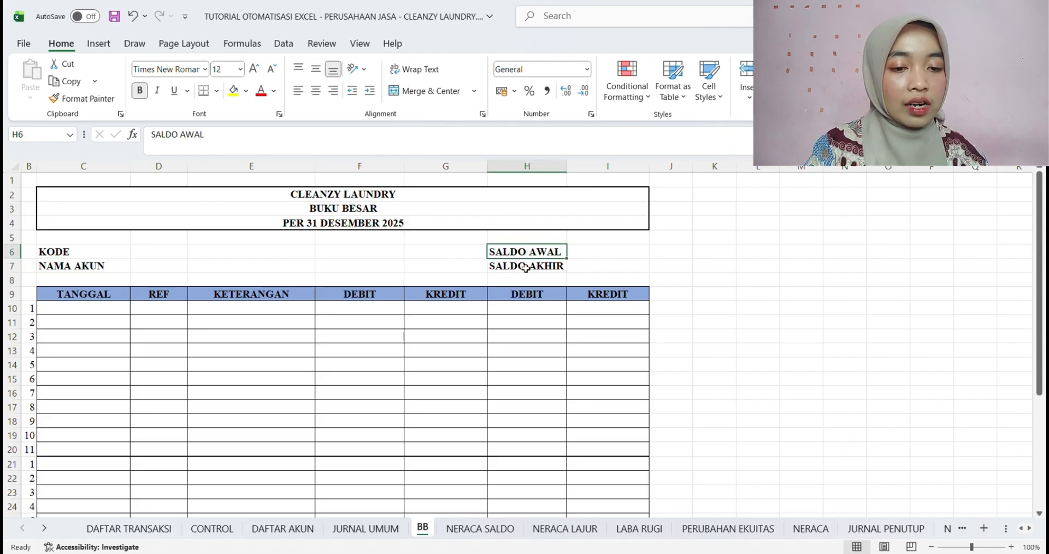
{"action": "left_click", "coordinate": [526, 272]}
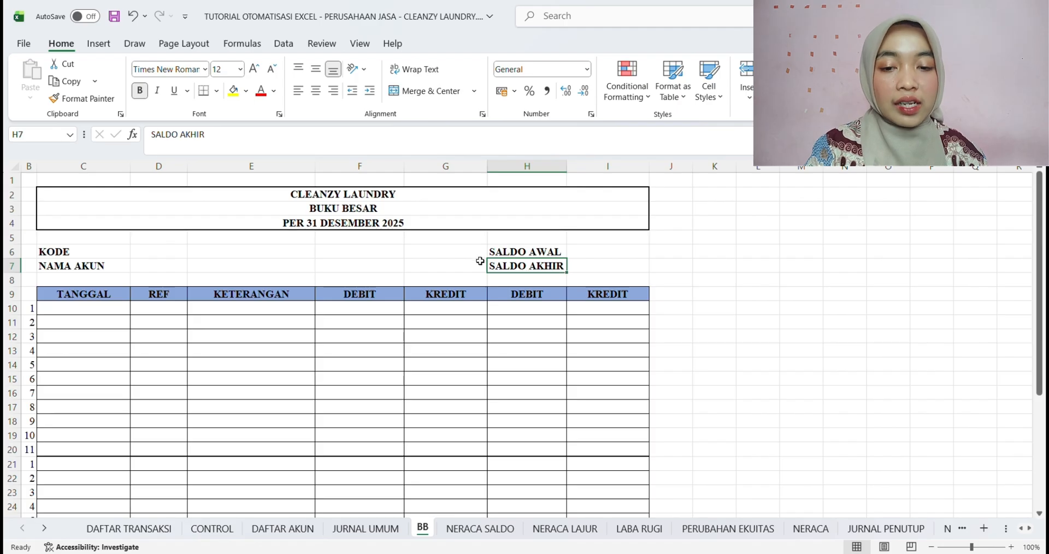
{"action": "left_click_drag", "start_coordinate": [52, 249], "coordinate": [634, 270]}
{"action": "left_click", "coordinate": [667, 265]}
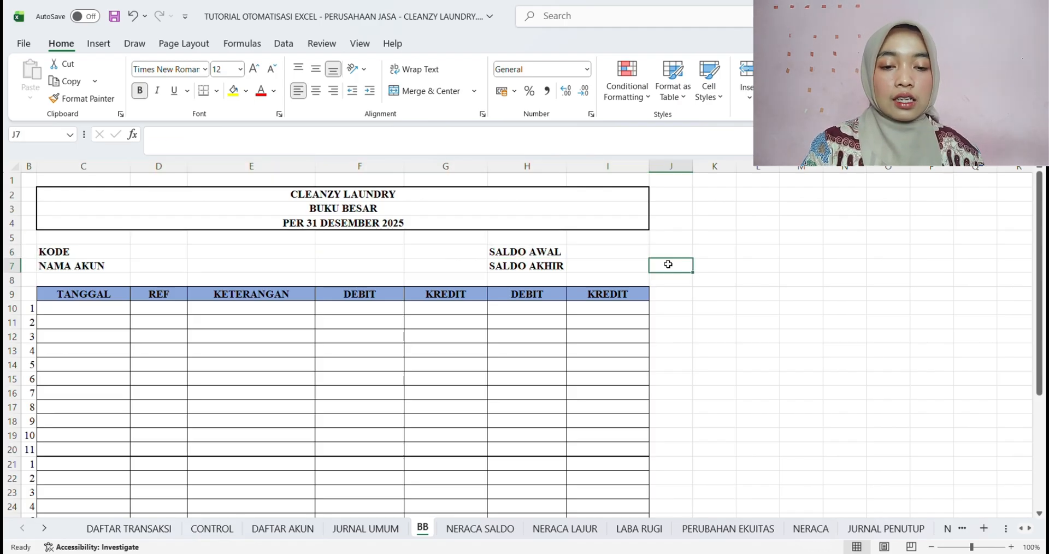
Review the ledger table's columns C to I and their headings in row 9, from TANGGAL to the last KREDIT
{"action": "scroll", "coordinate": [251, 360], "scroll_direction": "down", "scroll_amount": 1}
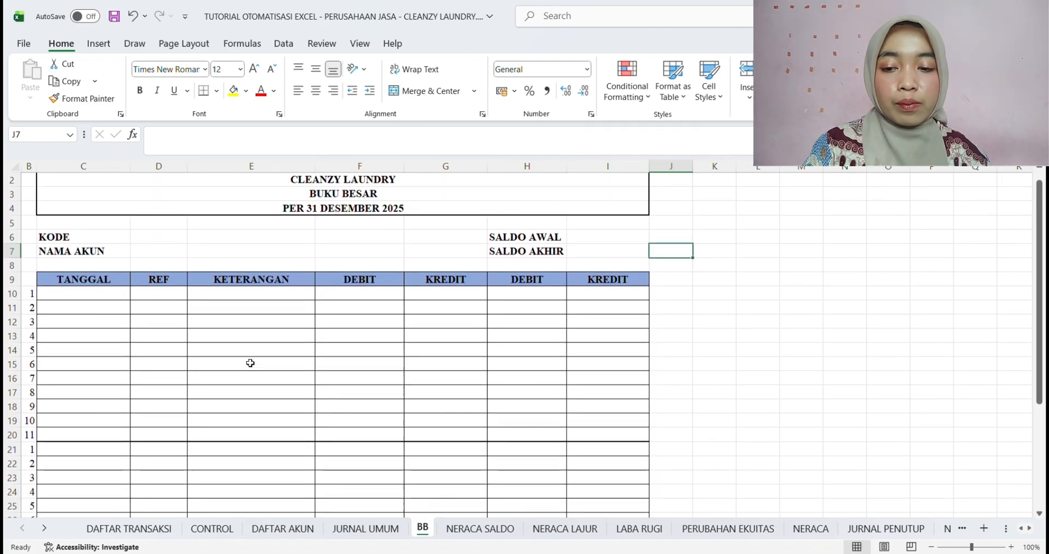
{"action": "left_click", "coordinate": [94, 169]}
{"action": "left_click_drag", "start_coordinate": [156, 169], "coordinate": [264, 174]}
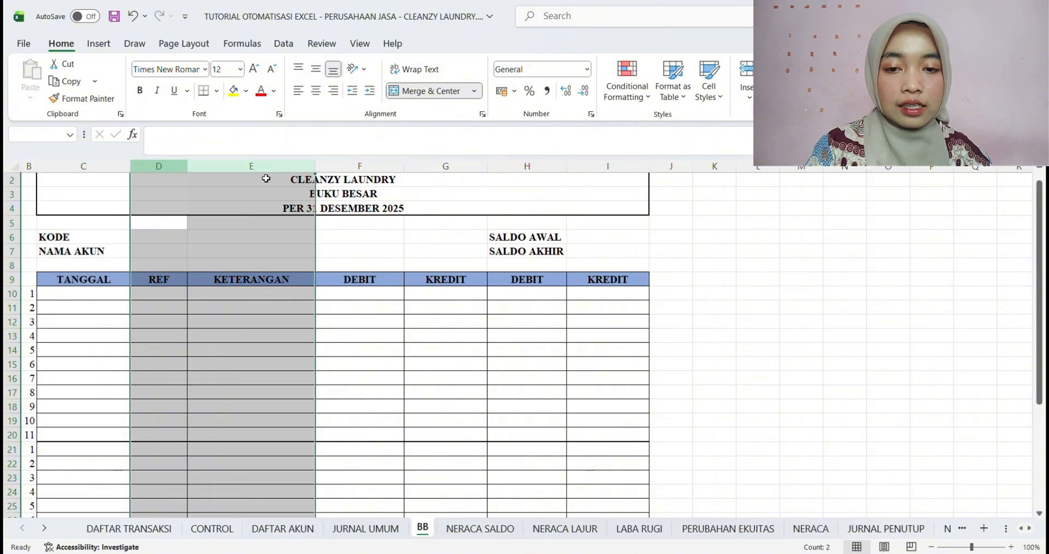
{"action": "left_click", "coordinate": [251, 169]}
{"action": "left_click", "coordinate": [360, 173]}
{"action": "left_click", "coordinate": [445, 170]}
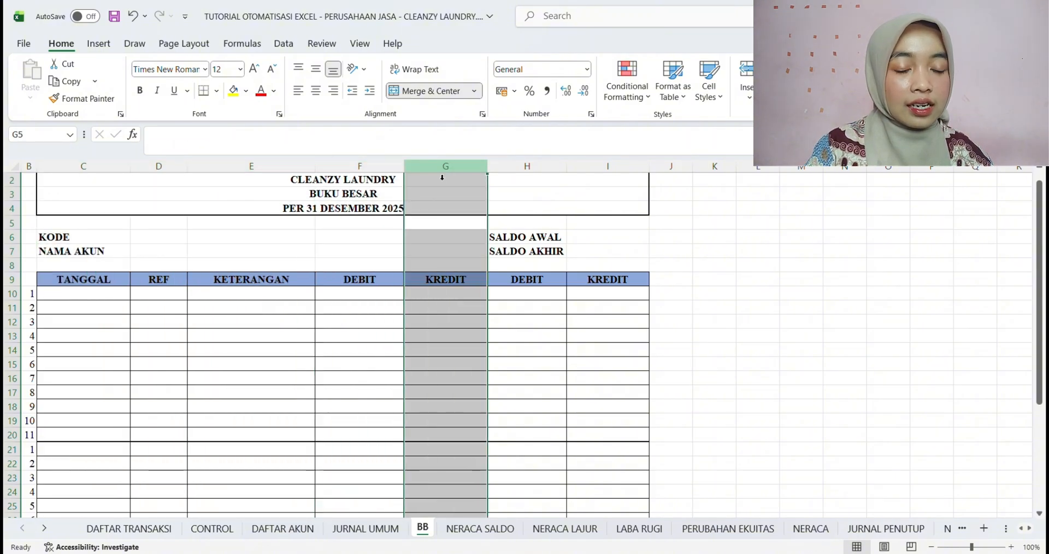
{"action": "left_click", "coordinate": [526, 171]}
{"action": "left_click_drag", "start_coordinate": [525, 171], "coordinate": [636, 178]}
{"action": "left_click", "coordinate": [636, 170]}
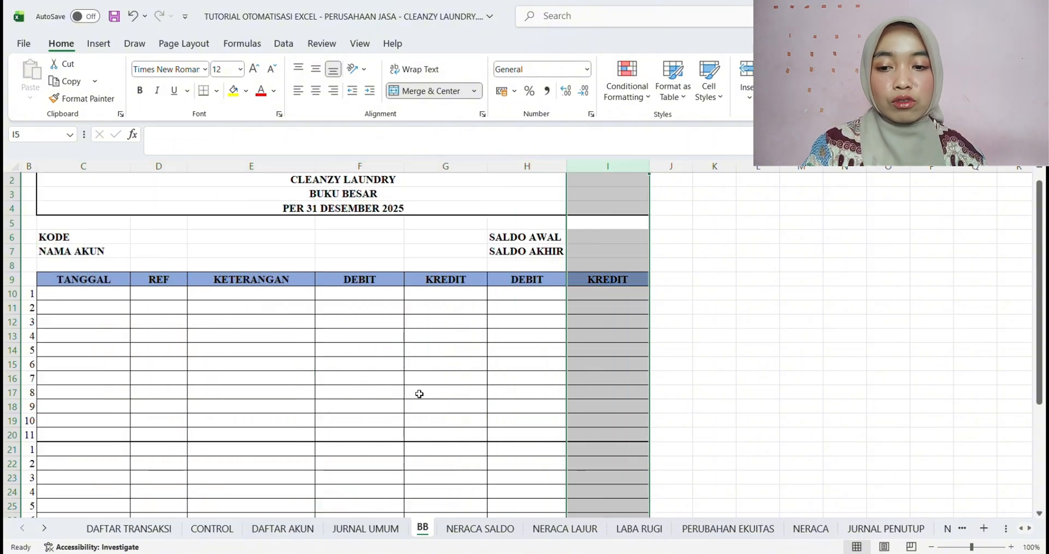
{"action": "left_click", "coordinate": [252, 367]}
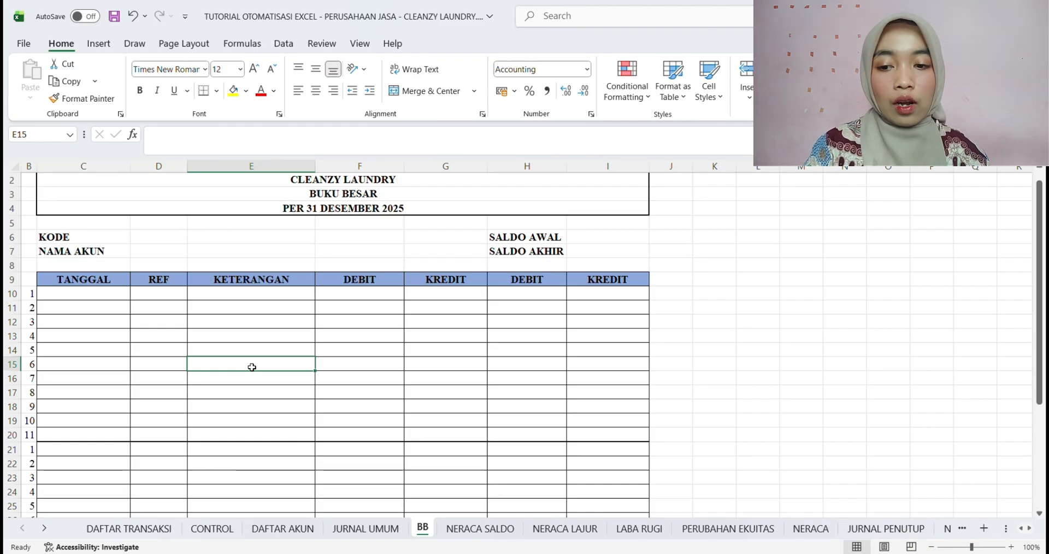
{"action": "left_click", "coordinate": [63, 283]}
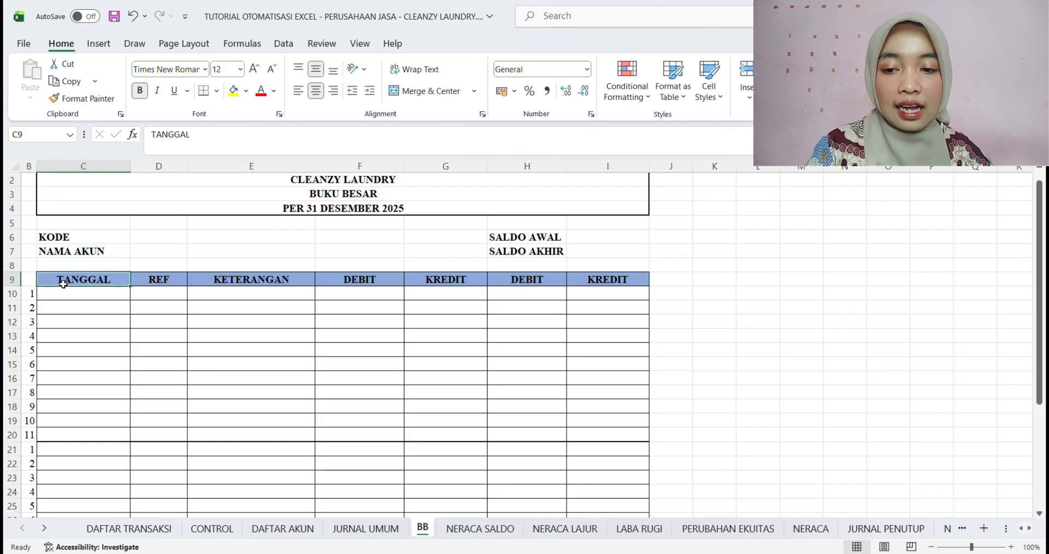
{"action": "key", "text": "Right"}
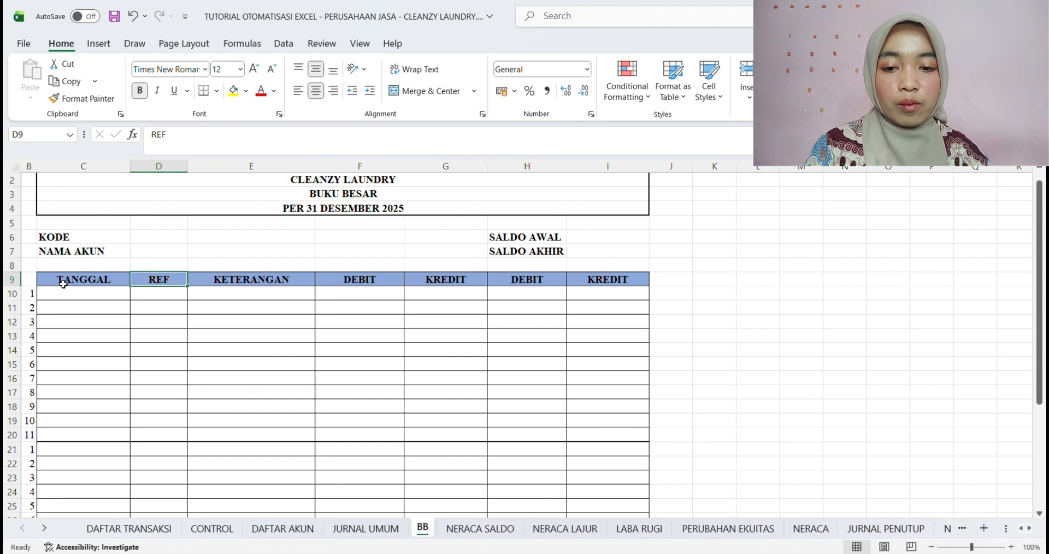
{"action": "key", "text": "Right"}
{"action": "key", "text": "Right"}
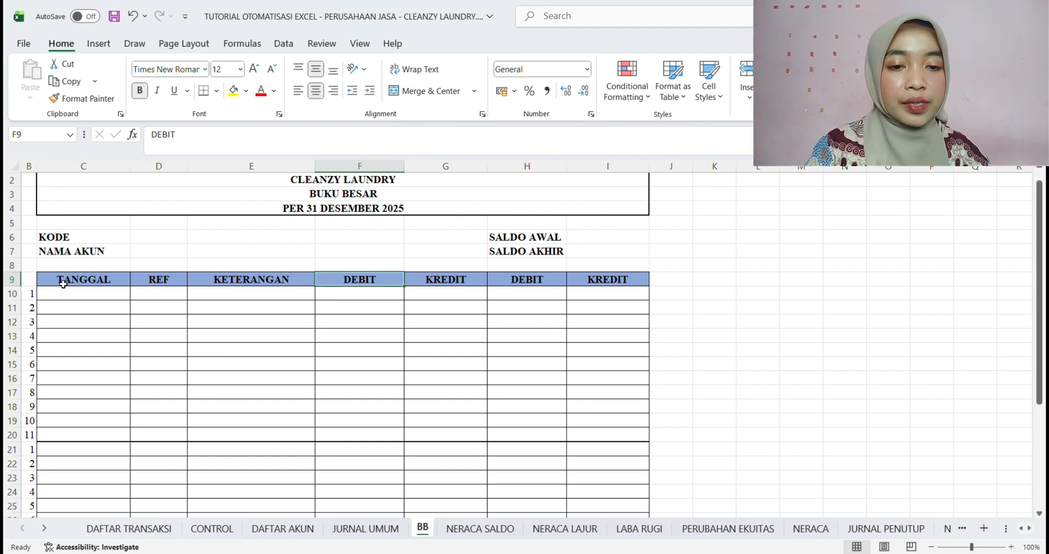
{"action": "key", "text": "Right"}
{"action": "key", "text": "Right"}
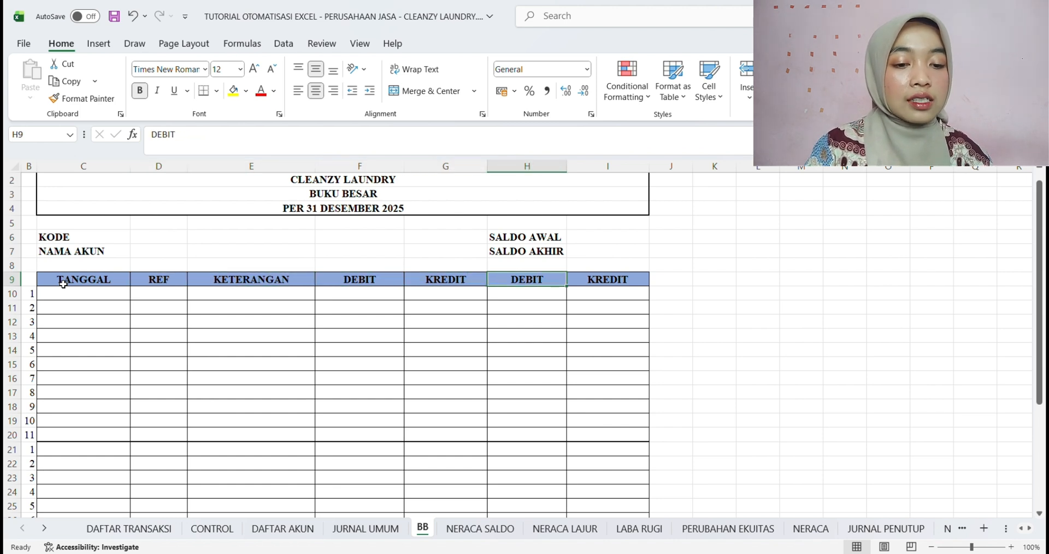
{"action": "key", "text": "Right"}
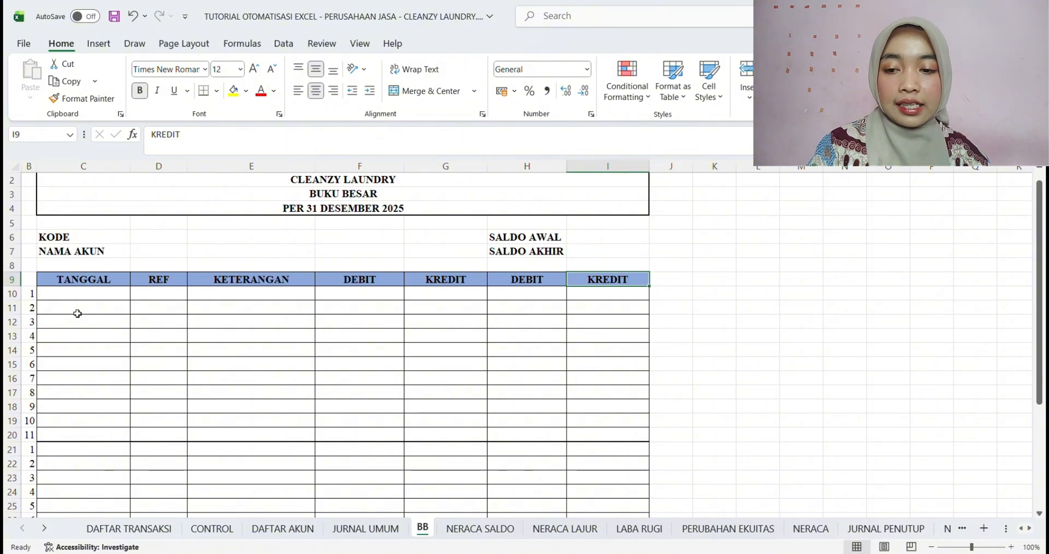
Examine the ledger's three numbered row blocks, rows 10–20, 21–28 and 29–36, and their numbering in column B
{"action": "scroll", "coordinate": [77, 313], "scroll_direction": "down", "scroll_amount": 1}
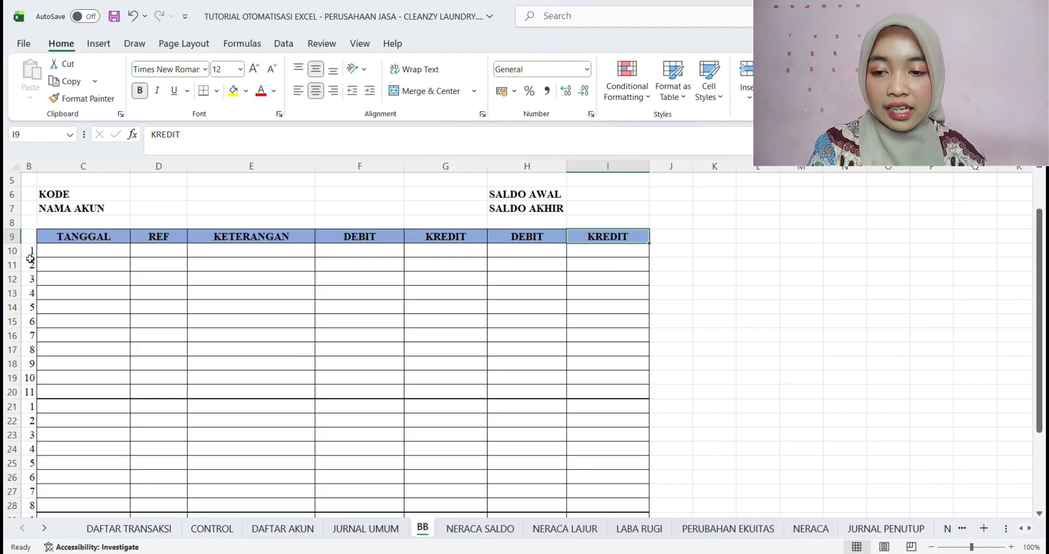
{"action": "left_click_drag", "start_coordinate": [30, 250], "coordinate": [582, 393]}
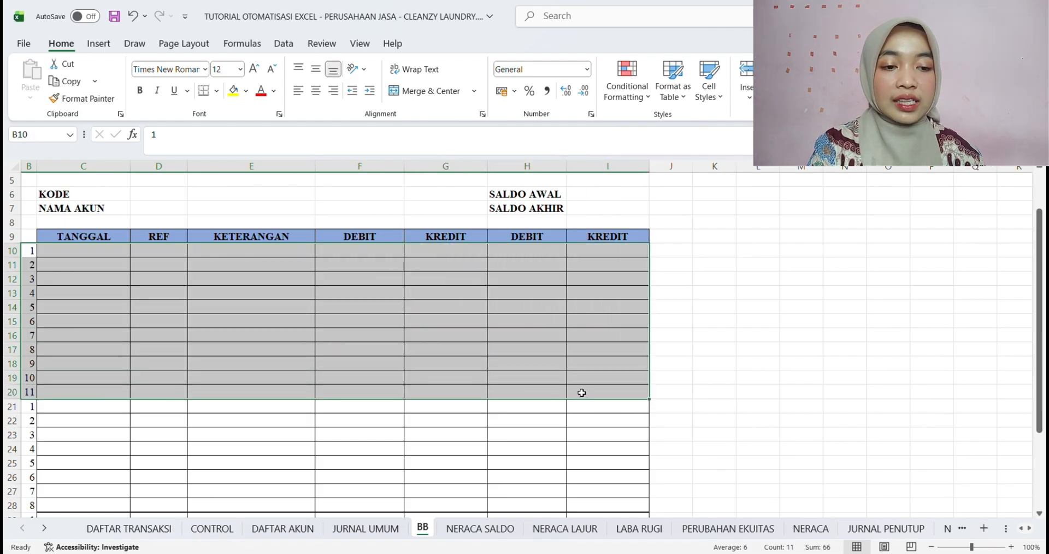
{"action": "scroll", "coordinate": [581, 393], "scroll_direction": "up", "scroll_amount": 1}
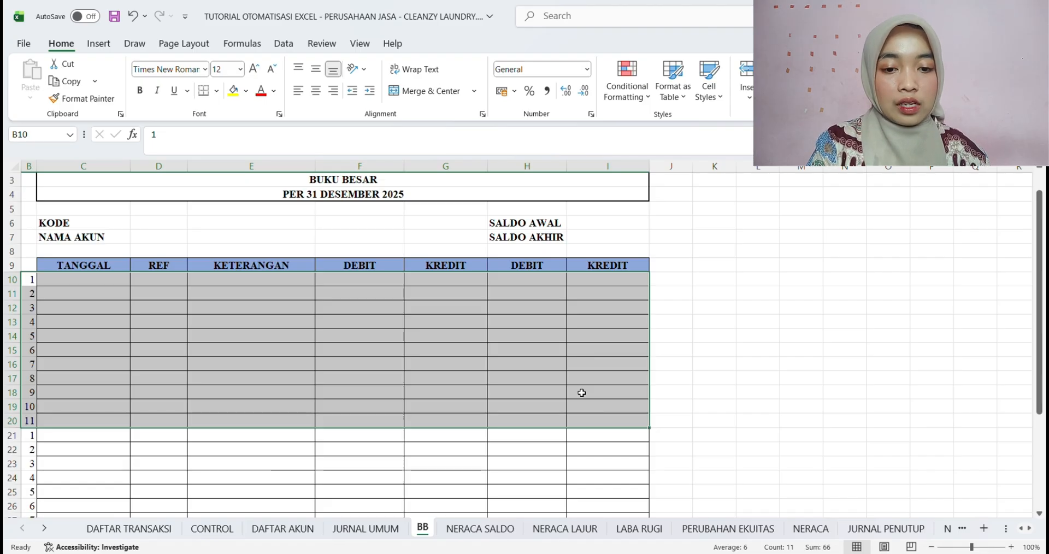
{"action": "scroll", "coordinate": [582, 393], "scroll_direction": "down", "scroll_amount": 3}
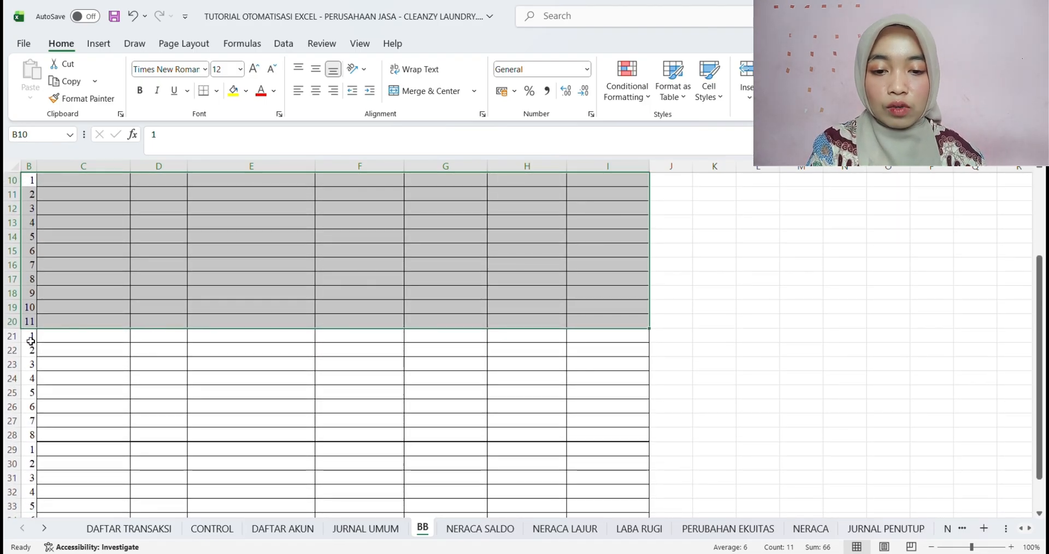
{"action": "left_click_drag", "start_coordinate": [30, 341], "coordinate": [610, 438]}
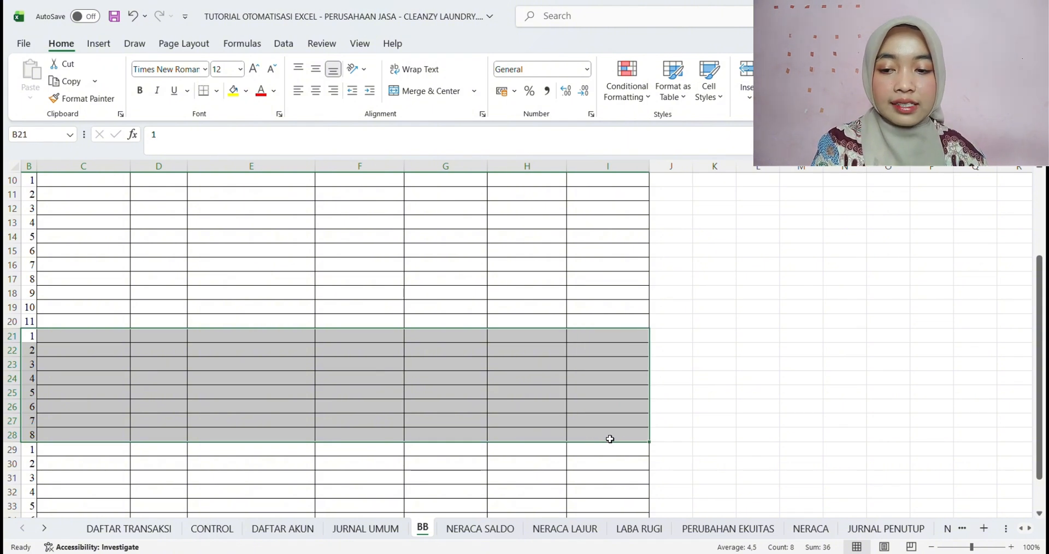
{"action": "scroll", "coordinate": [610, 439], "scroll_direction": "up", "scroll_amount": 1}
{"action": "scroll", "coordinate": [611, 438], "scroll_direction": "left", "scroll_amount": 1}
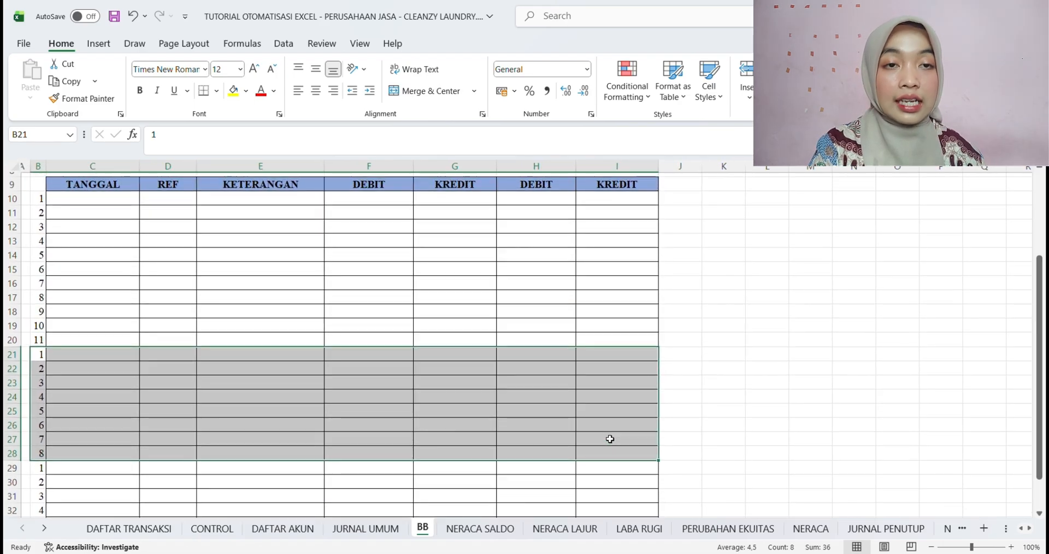
{"action": "scroll", "coordinate": [611, 439], "scroll_direction": "down", "scroll_amount": 2}
{"action": "scroll", "coordinate": [610, 438], "scroll_direction": "right", "scroll_amount": 1}
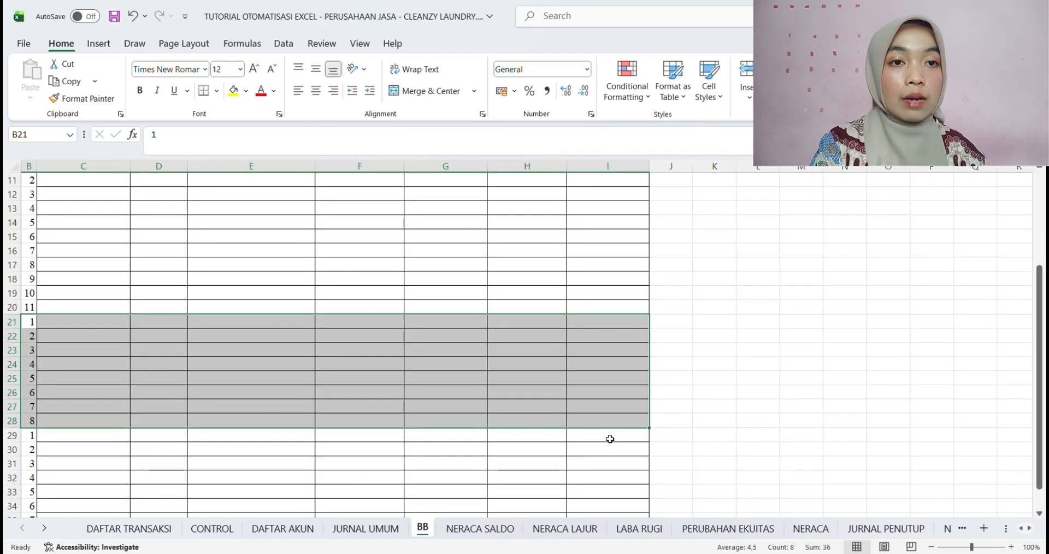
{"action": "scroll", "coordinate": [610, 439], "scroll_direction": "down", "scroll_amount": 4}
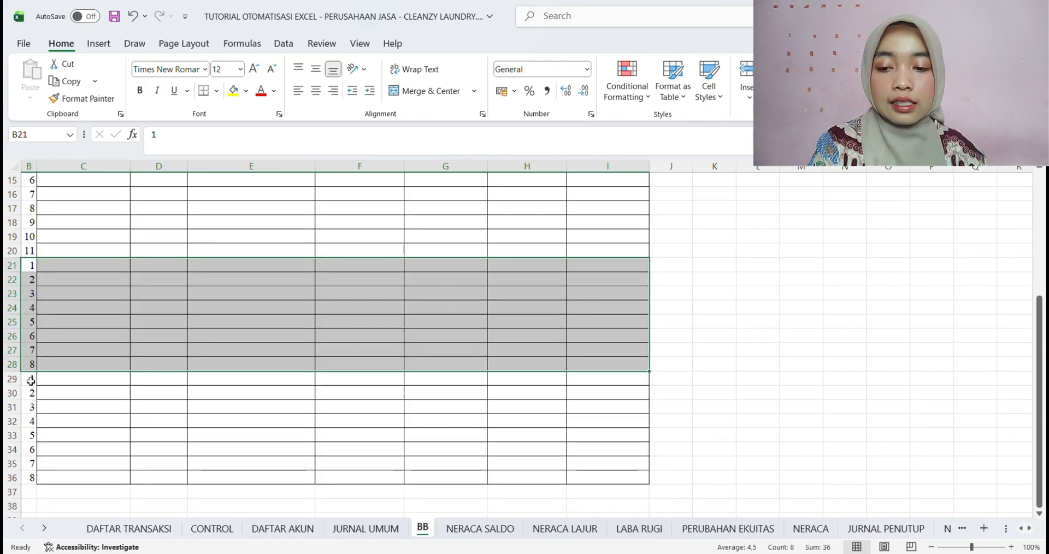
{"action": "left_click_drag", "start_coordinate": [30, 381], "coordinate": [607, 488]}
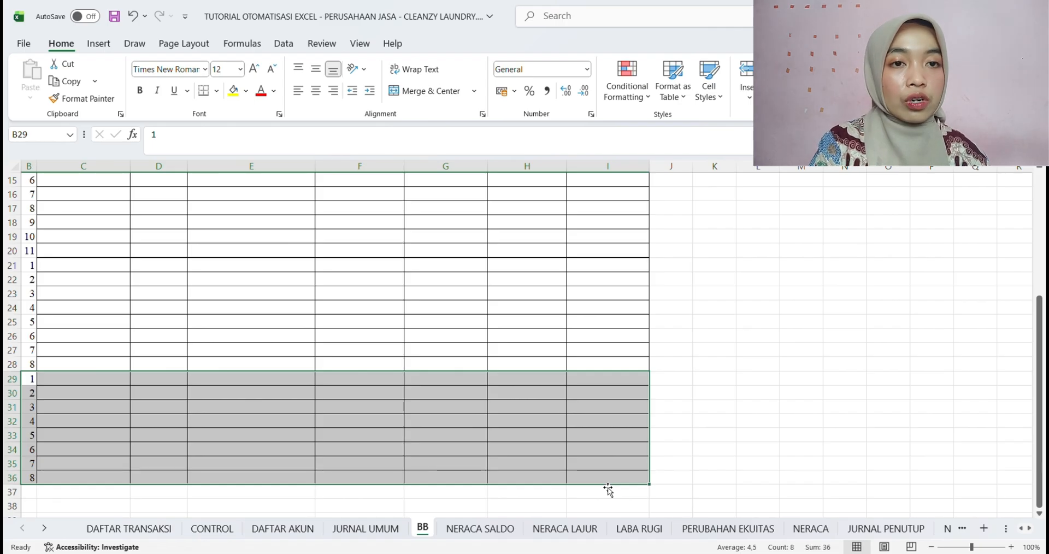
{"action": "left_click", "coordinate": [90, 307]}
{"action": "scroll", "coordinate": [90, 307], "scroll_direction": "up", "scroll_amount": 2}
{"action": "left_click_drag", "start_coordinate": [29, 185], "coordinate": [32, 392]}
{"action": "scroll", "coordinate": [33, 310], "scroll_direction": "down", "scroll_amount": 1}
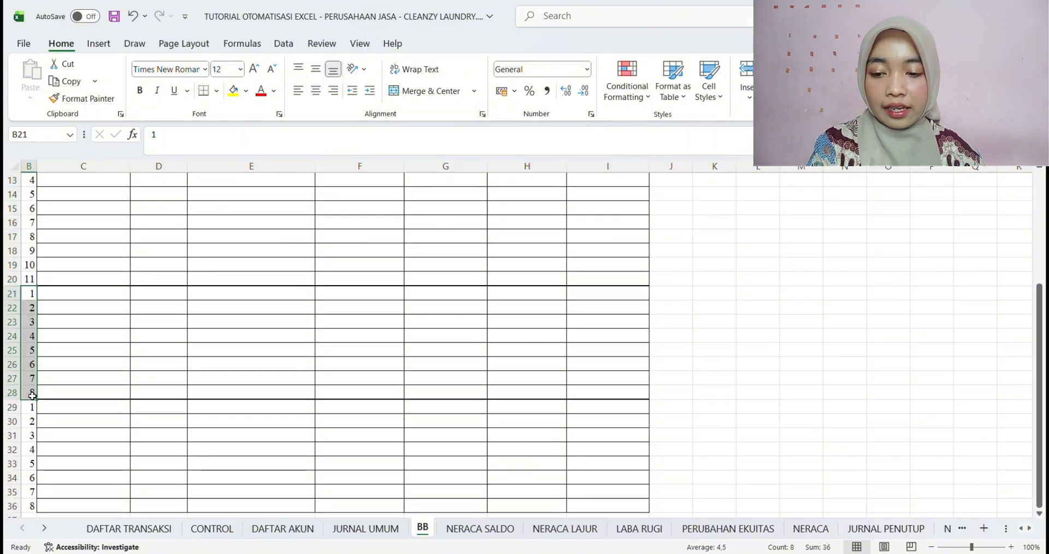
{"action": "scroll", "coordinate": [32, 396], "scroll_direction": "down", "scroll_amount": 1}
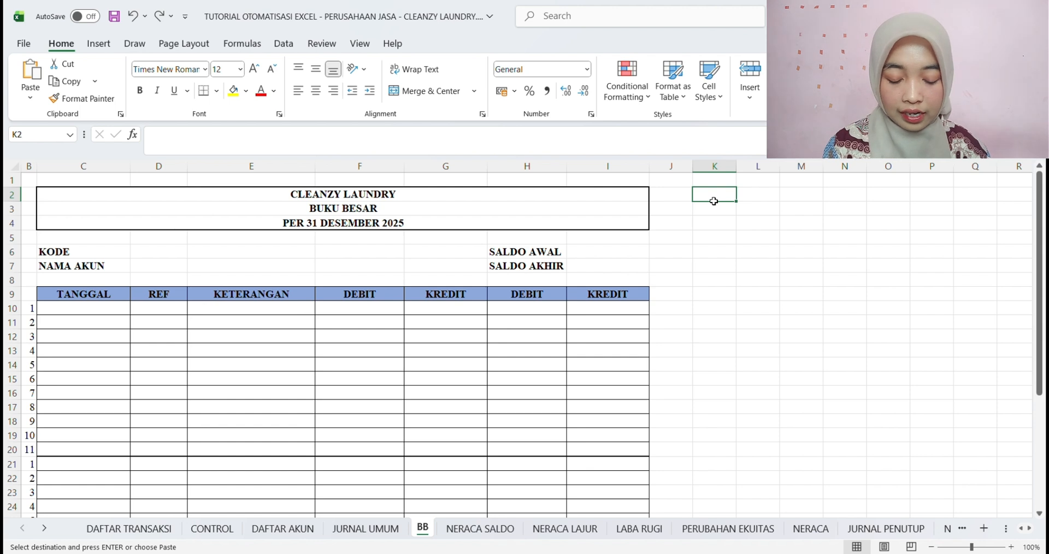
Enter the label AKUN in cell K2 of the BB sheet
{"action": "type", "text": "AKUN"}
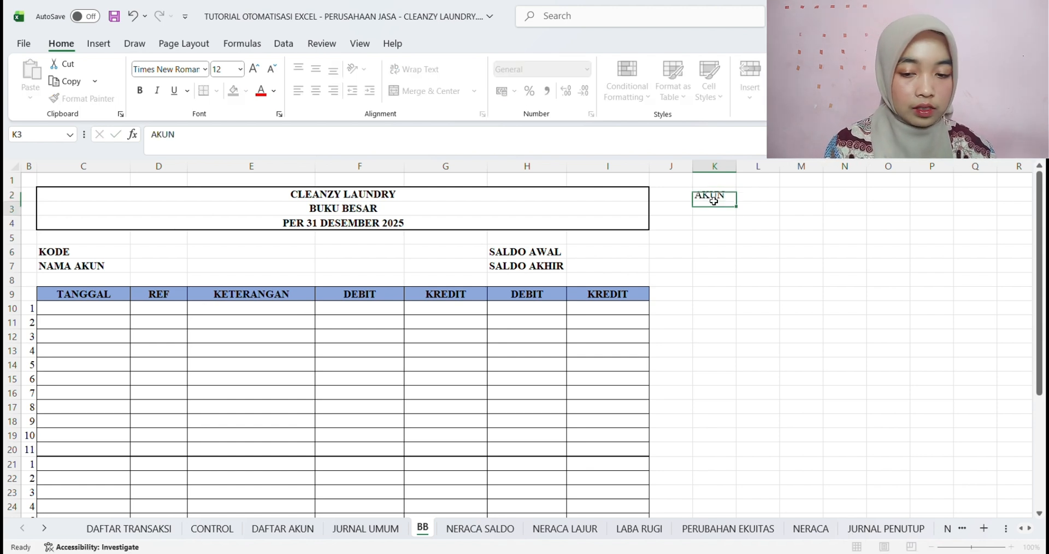
{"action": "key", "text": "Return"}
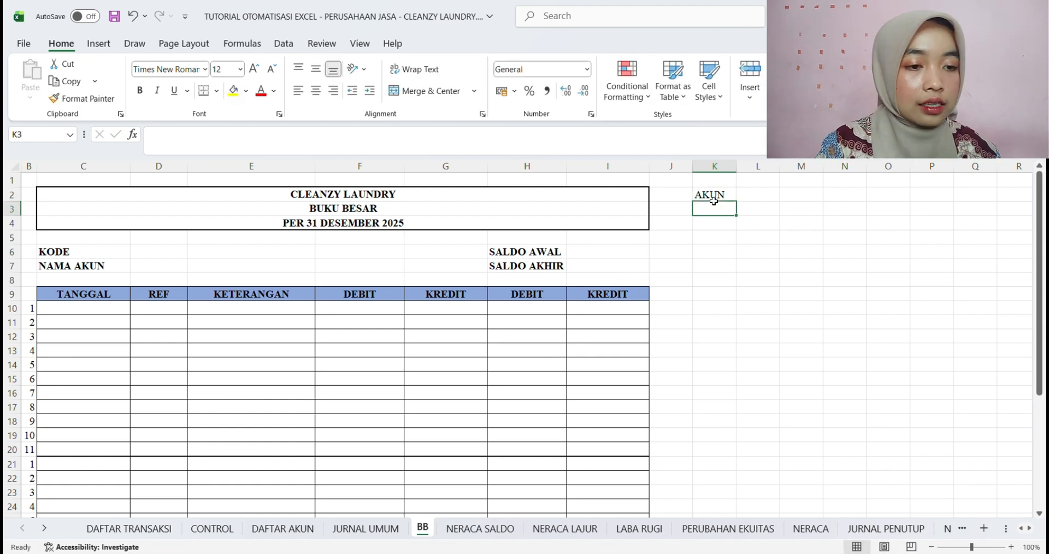
Copy the account code dropdown cell D8 (111) from the JURNAL UMUM sheet into cell L2 of the BB sheet
{"action": "left_click", "coordinate": [758, 199]}
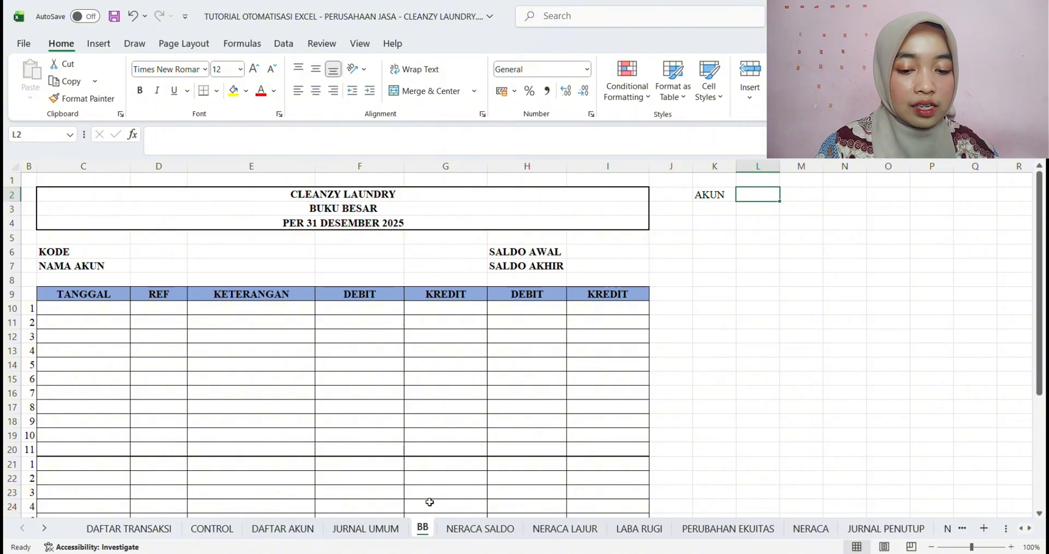
{"action": "left_click", "coordinate": [379, 529]}
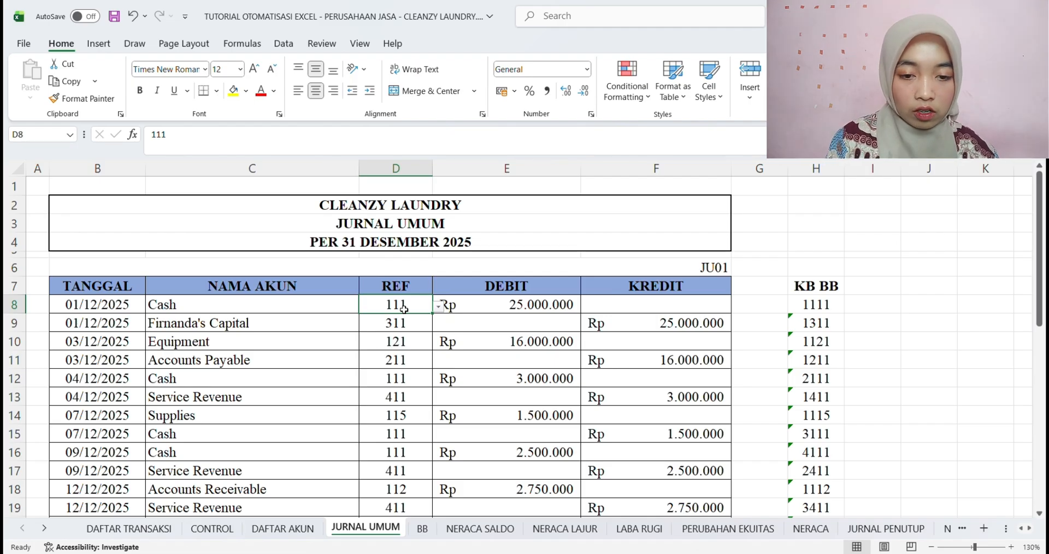
{"action": "key", "text": "ctrl+c"}
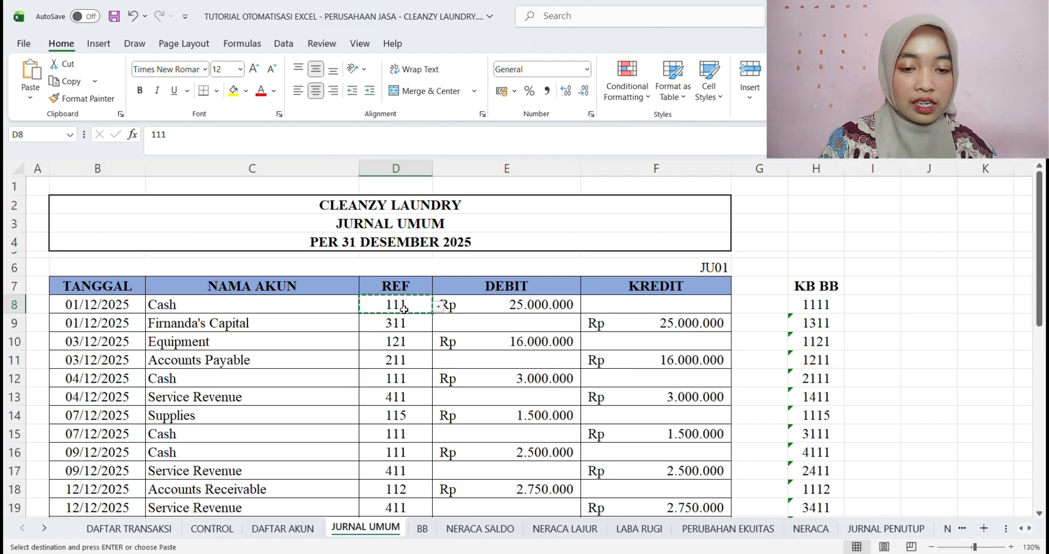
{"action": "left_click", "coordinate": [422, 528]}
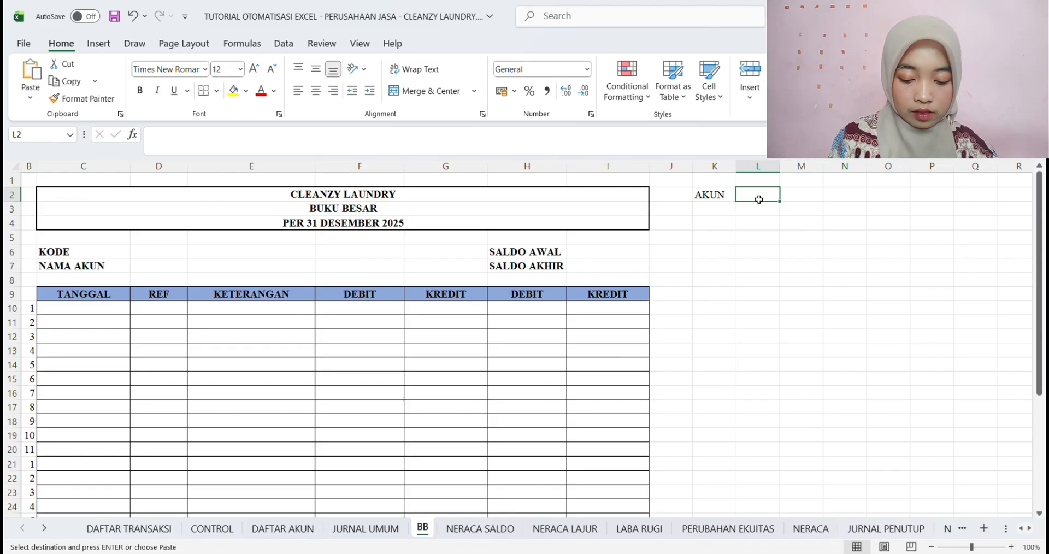
{"action": "key", "text": "ctrl+v"}
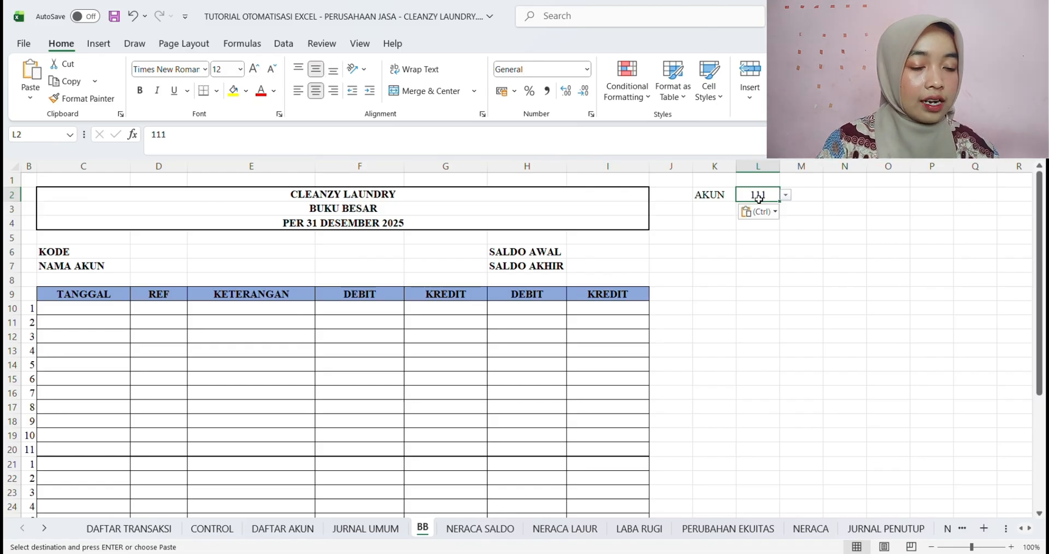
{"action": "key", "text": "Escape"}
{"action": "left_click", "coordinate": [766, 224]}
{"action": "left_click", "coordinate": [758, 197]}
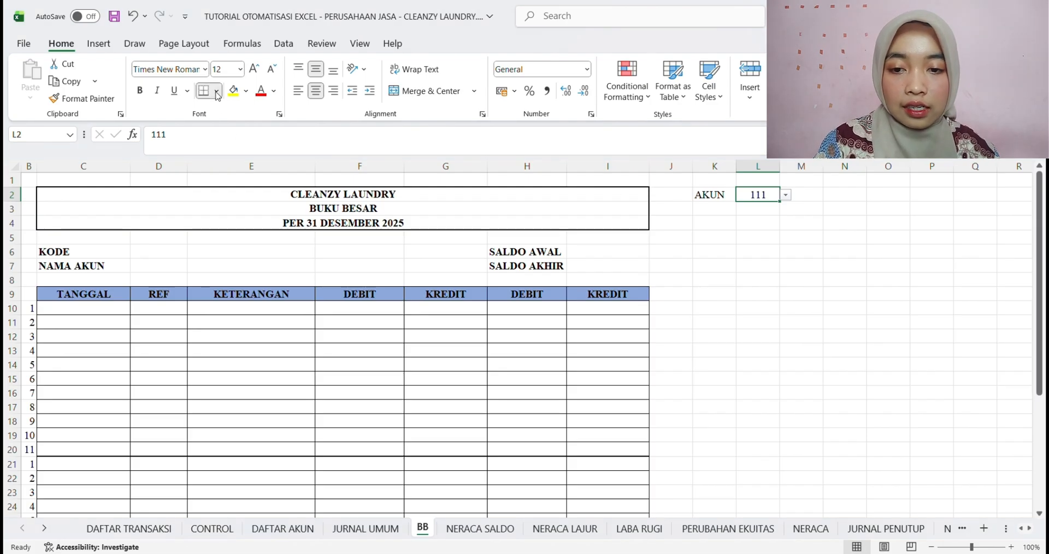
{"action": "left_click", "coordinate": [796, 269]}
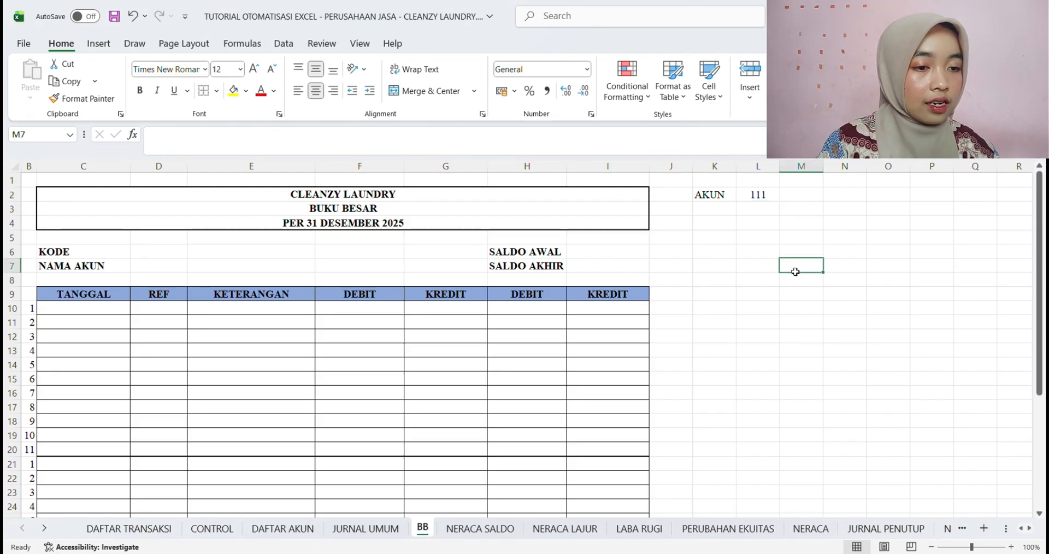
Look up the account name in L3 with the formula =INDEX(Nama_Akun;MATCH(L2;No_Akun;0))
{"action": "left_click", "coordinate": [754, 214]}
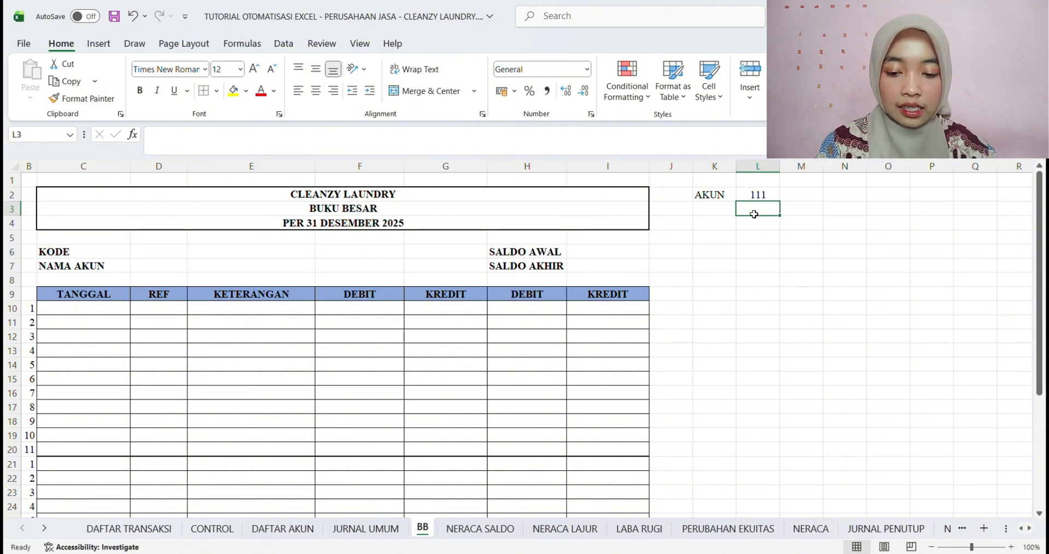
{"action": "type", "text": "="}
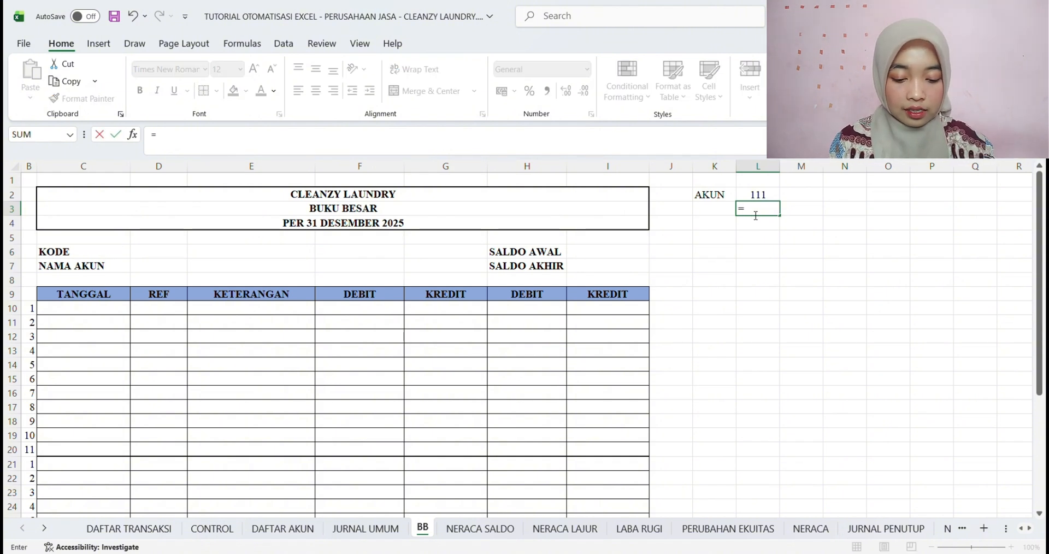
{"action": "type", "text": "INDE"}
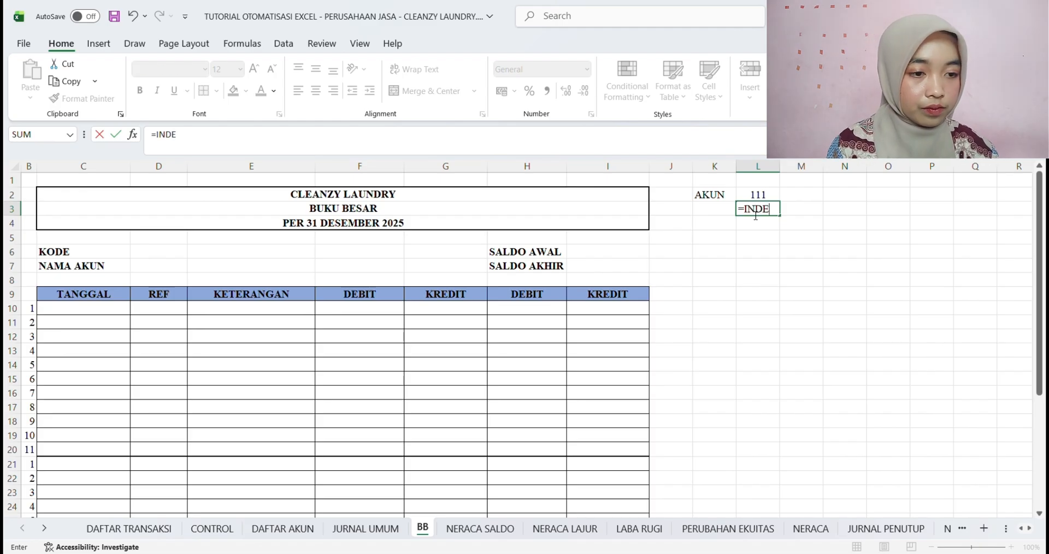
{"action": "type", "text": "X("}
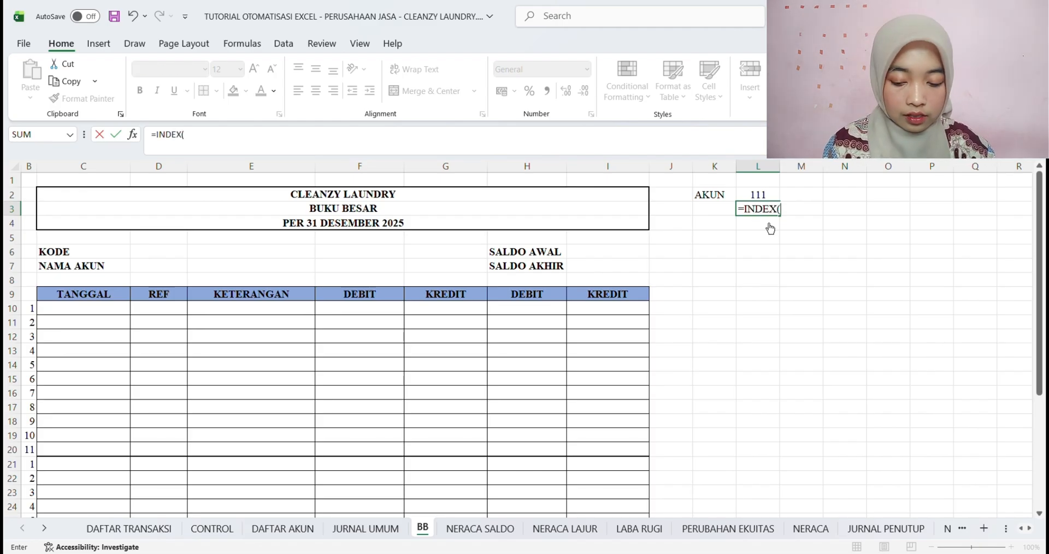
{"action": "type", "text": "Nama"}
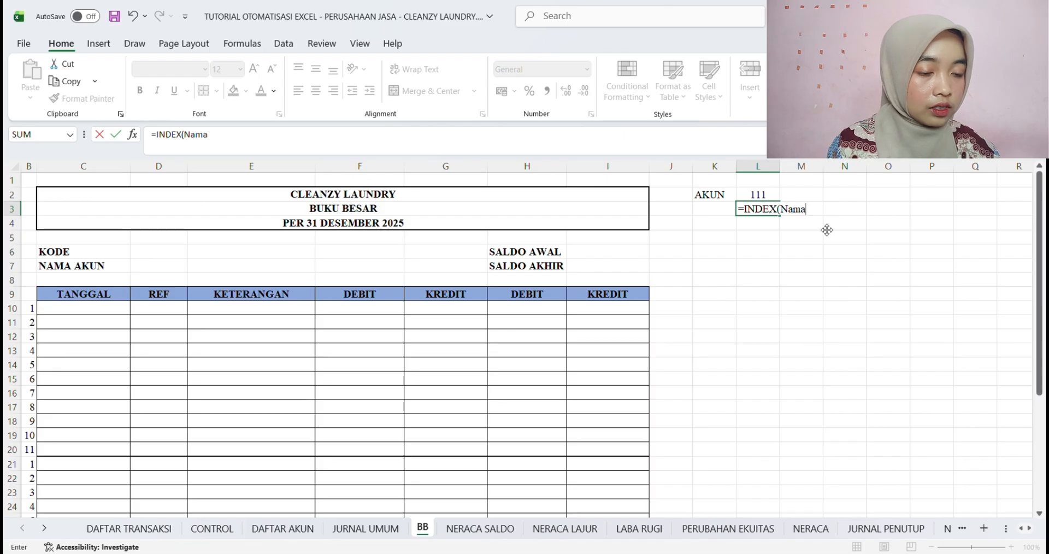
{"action": "type", "text": "_Akun"}
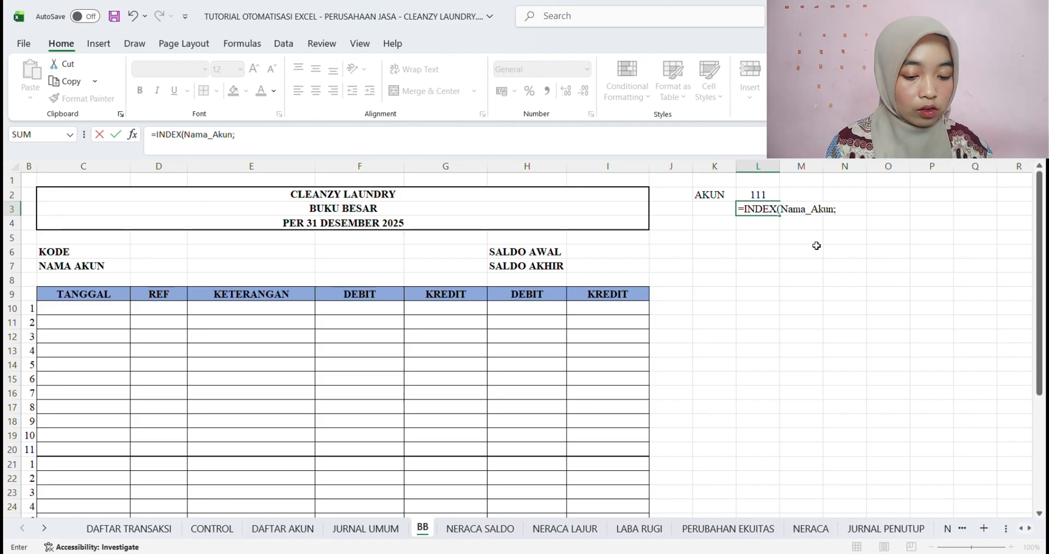
{"action": "type", "text": ";MATCH("}
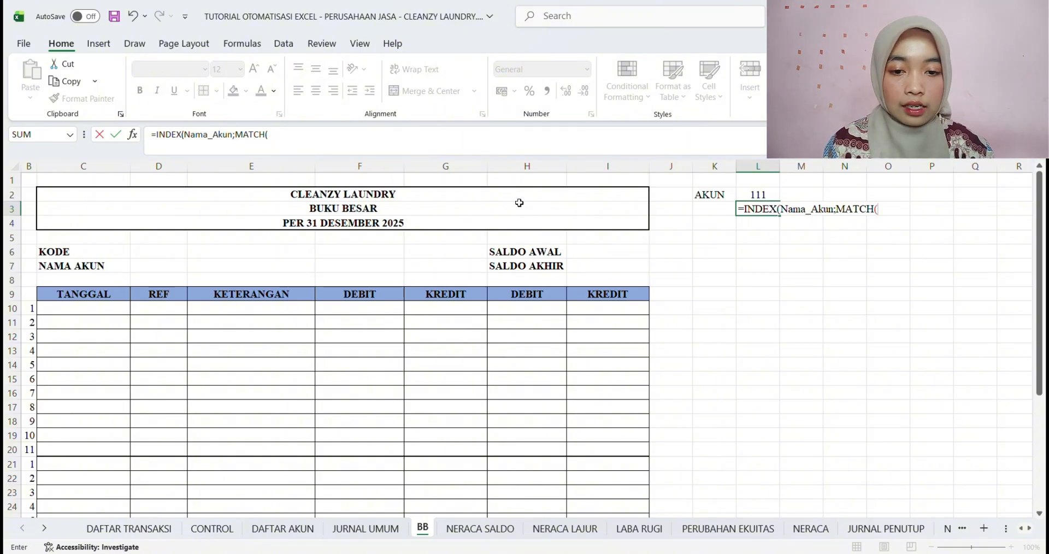
{"action": "left_click", "coordinate": [766, 197]}
{"action": "type", "text": ";"}
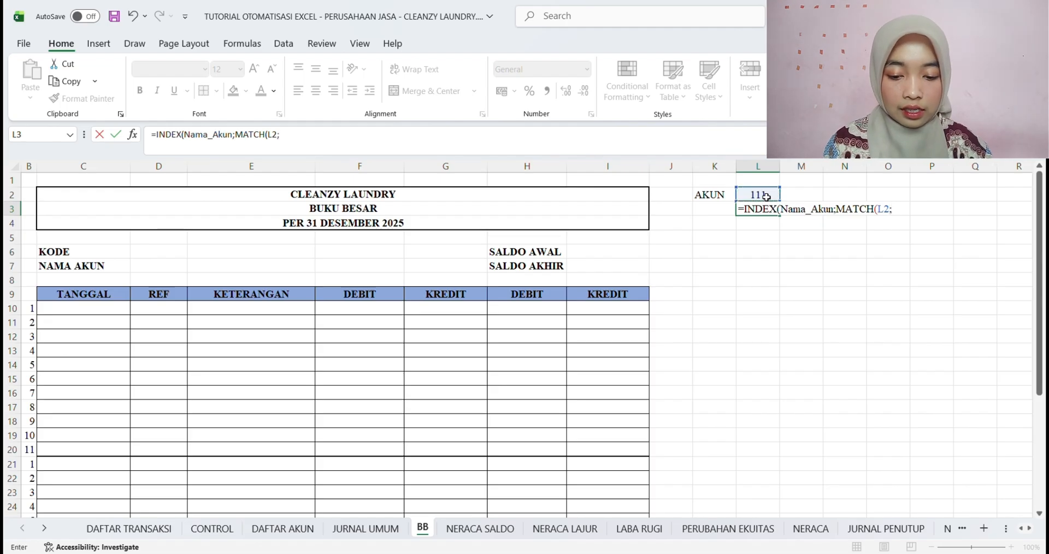
{"action": "type", "text": "N"}
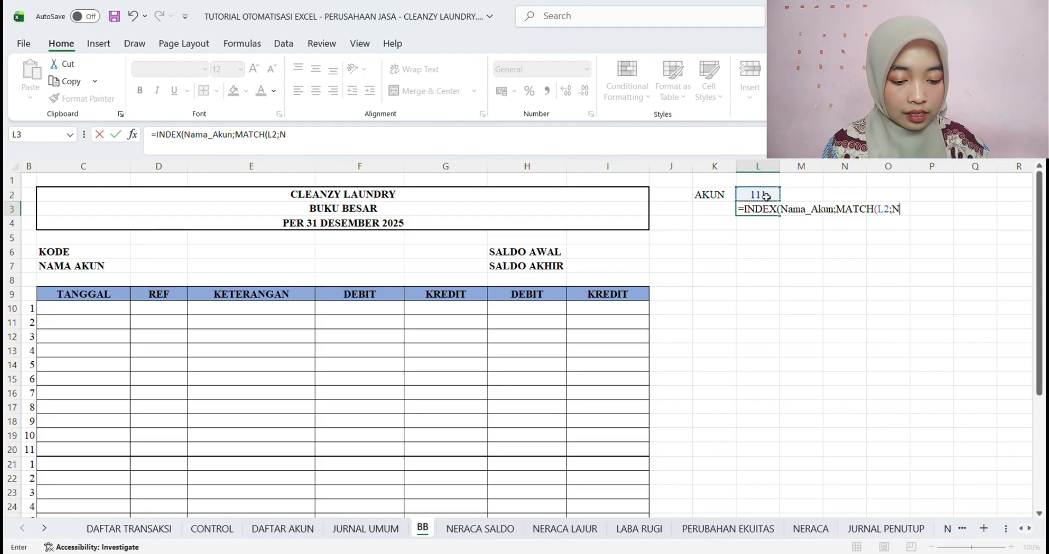
{"action": "type", "text": "o_"}
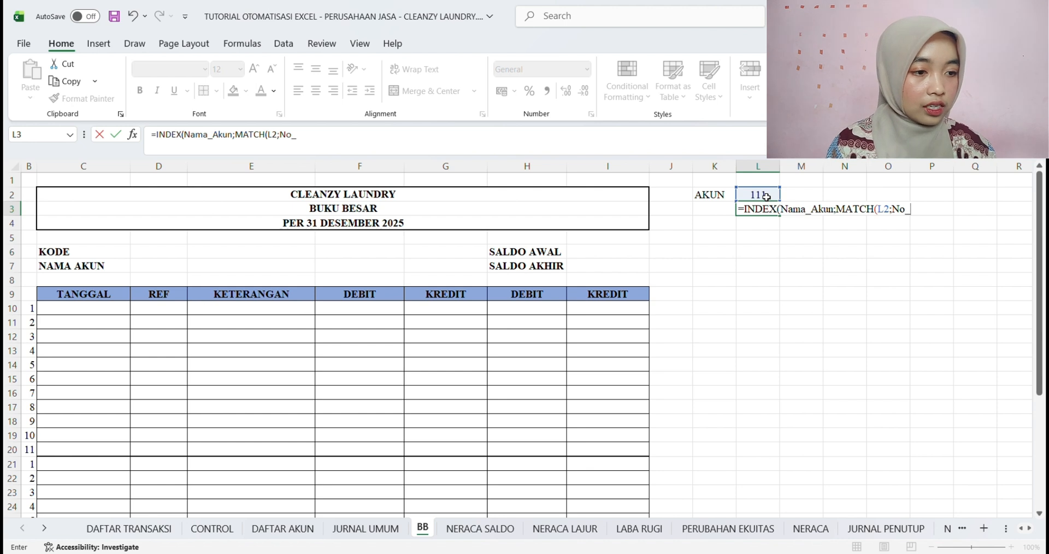
{"action": "type", "text": "Akun;"}
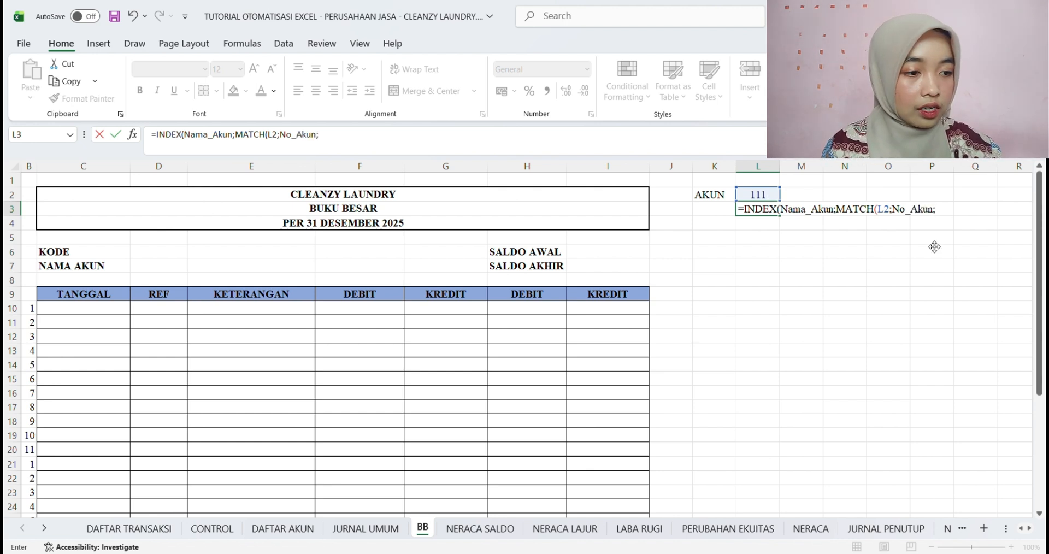
{"action": "type", "text": "0"}
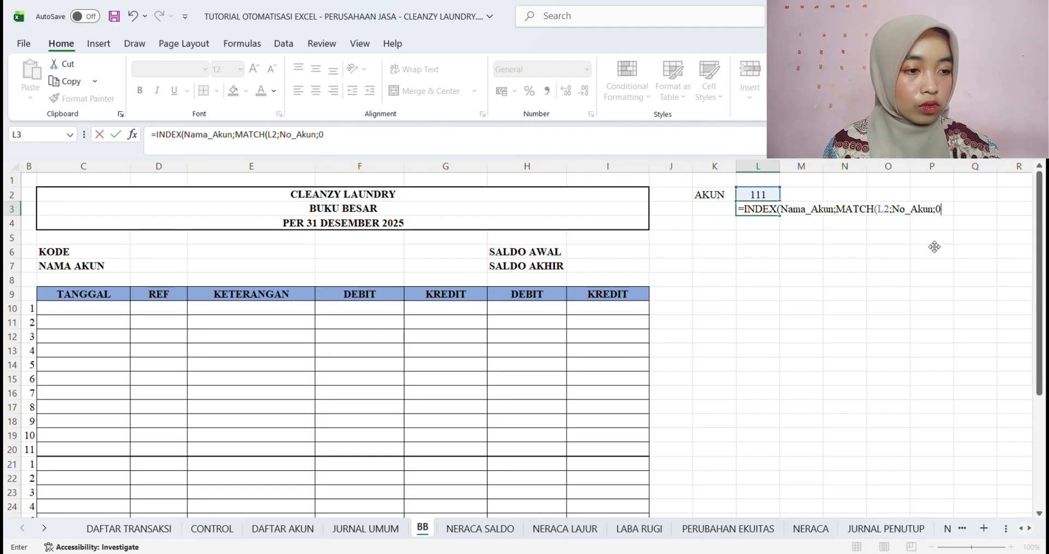
{"action": "type", "text": "))"}
{"action": "key", "text": "Return"}
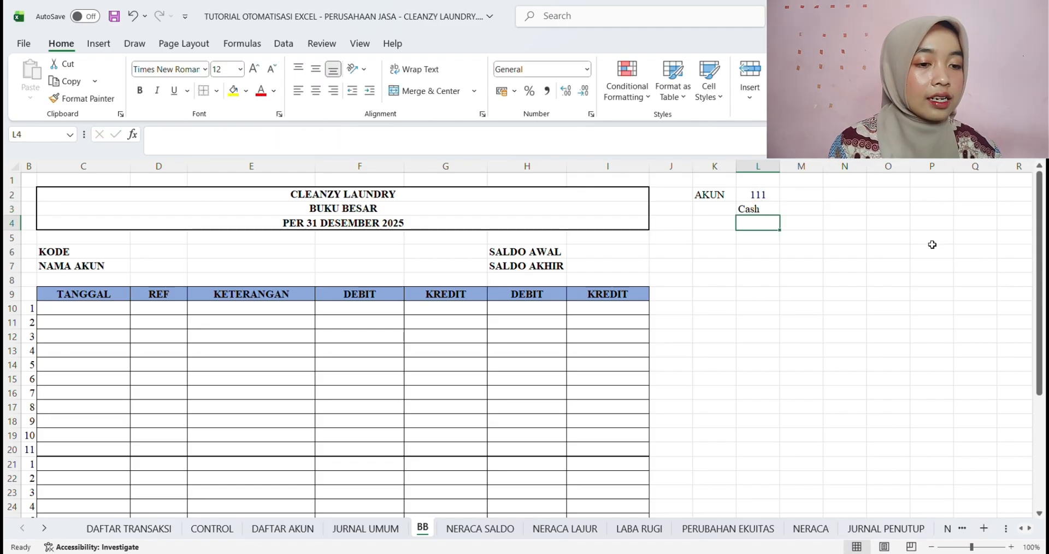
{"action": "left_click", "coordinate": [764, 212]}
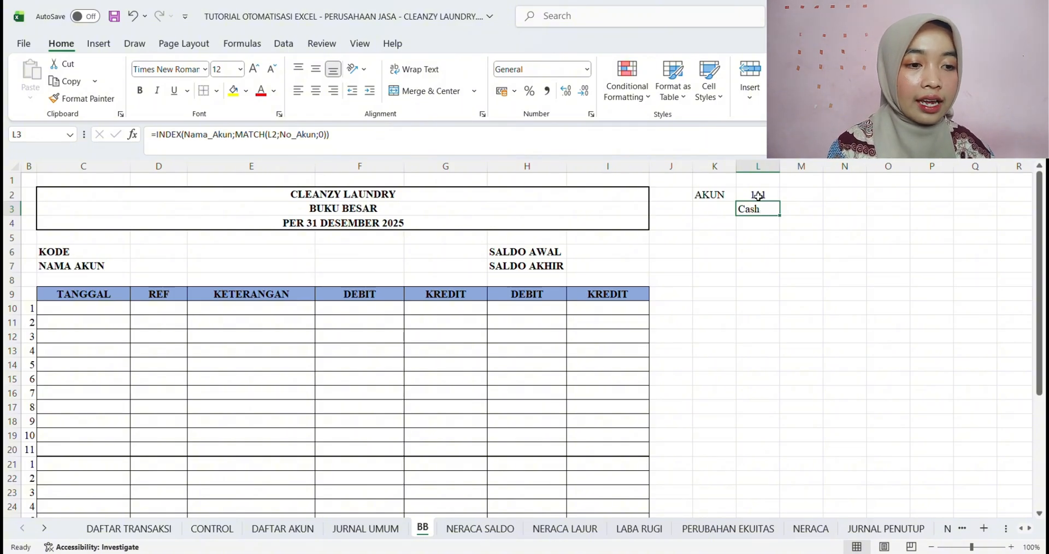
{"action": "left_click", "coordinate": [758, 195]}
Start an INDEX formula in L4 of the BB sheet over the SALDO NORMAL range 'DAFTAR AKUN'!H6:H24
{"action": "left_click", "coordinate": [757, 225]}
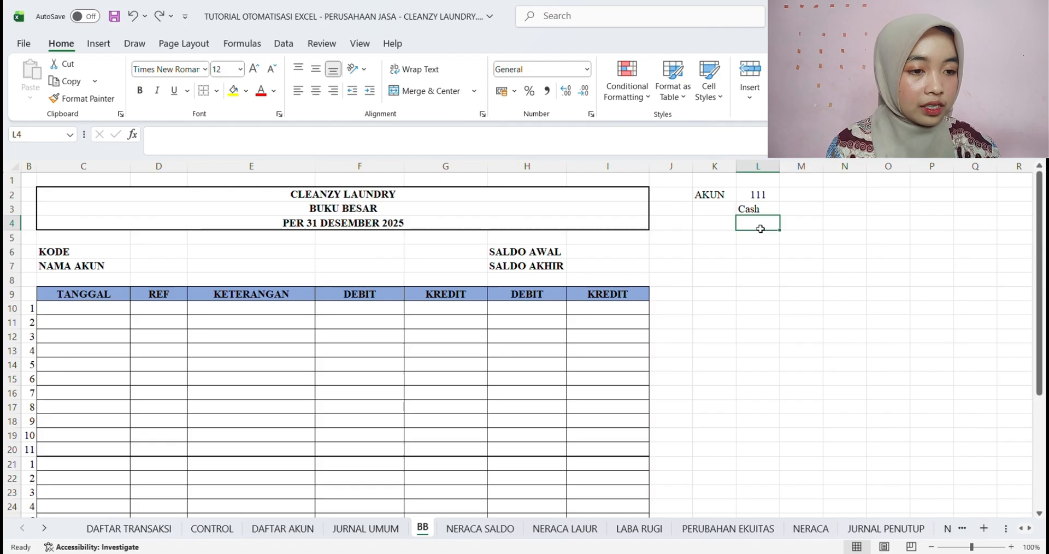
{"action": "type", "text": "="}
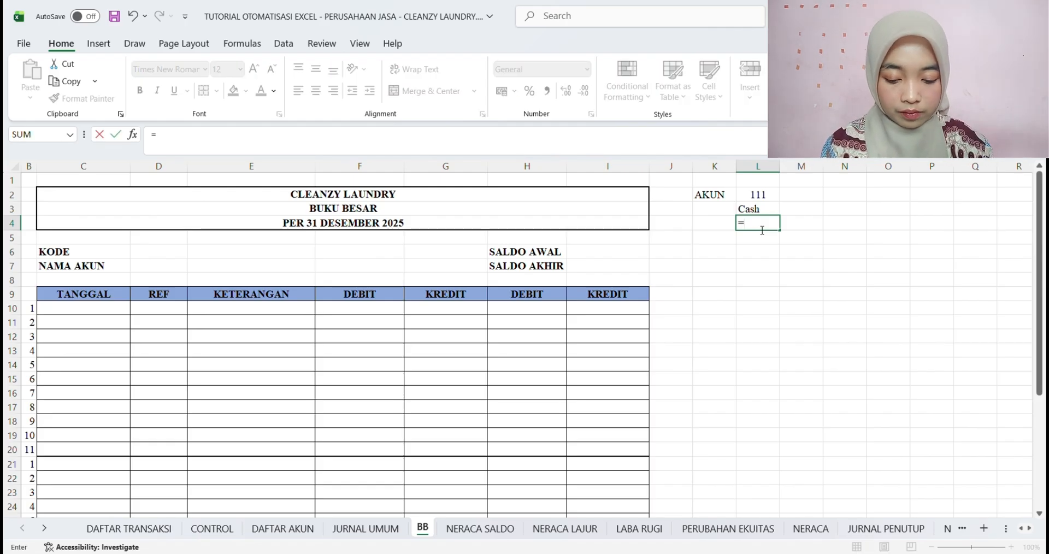
{"action": "type", "text": "IN"}
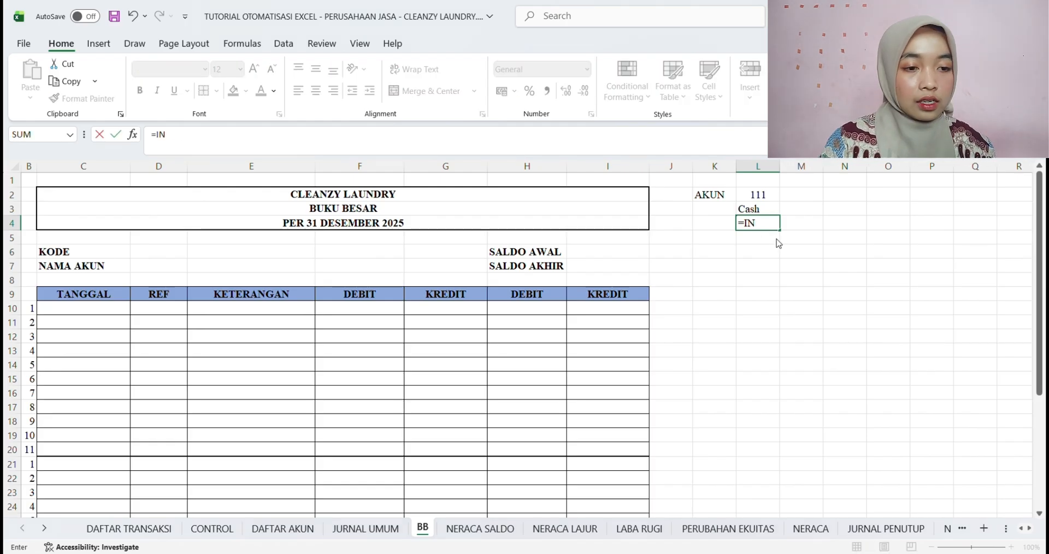
{"action": "type", "text": "DEX("}
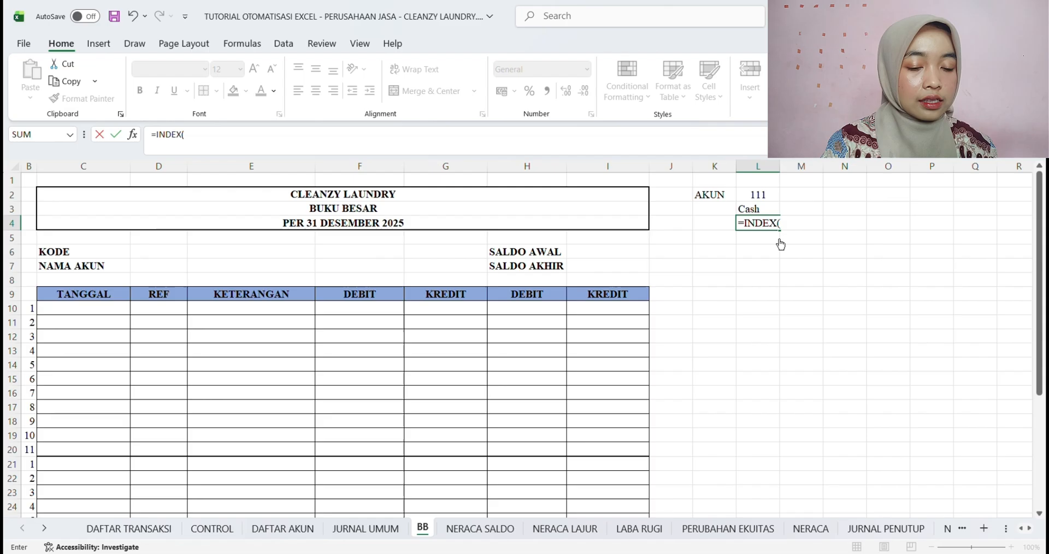
{"action": "left_click", "coordinate": [302, 526]}
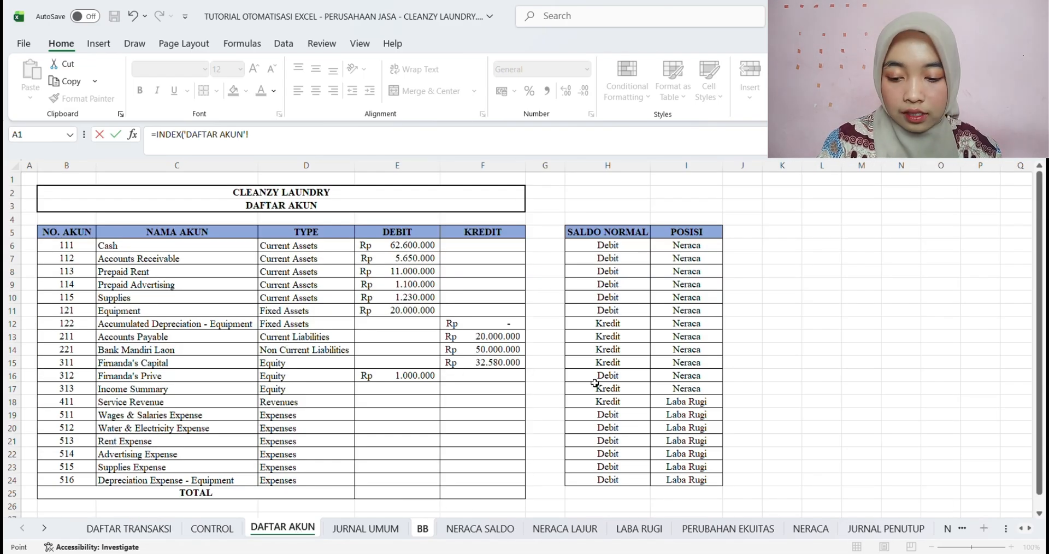
{"action": "left_click_drag", "start_coordinate": [601, 247], "coordinate": [611, 480]}
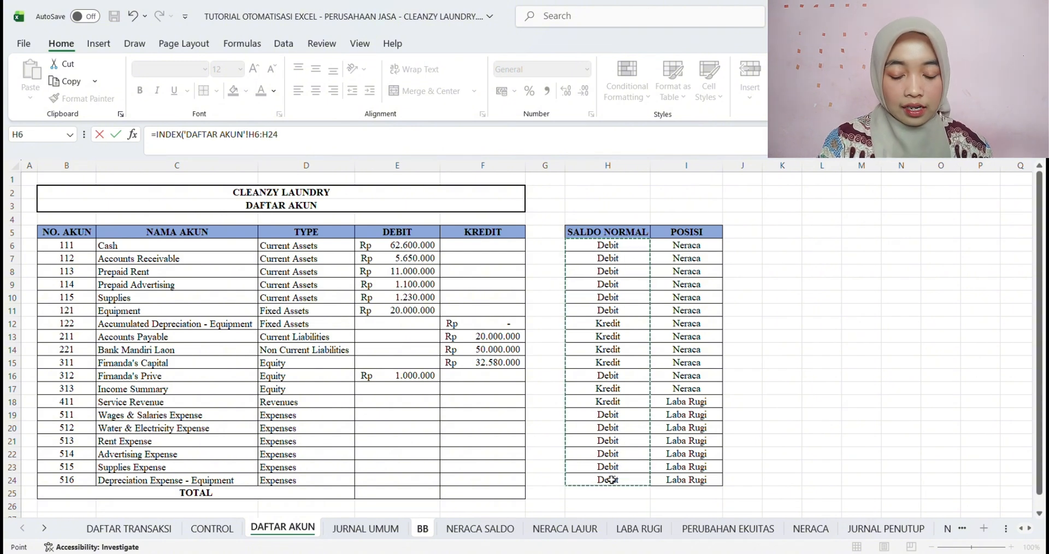
{"action": "type", "text": ";"}
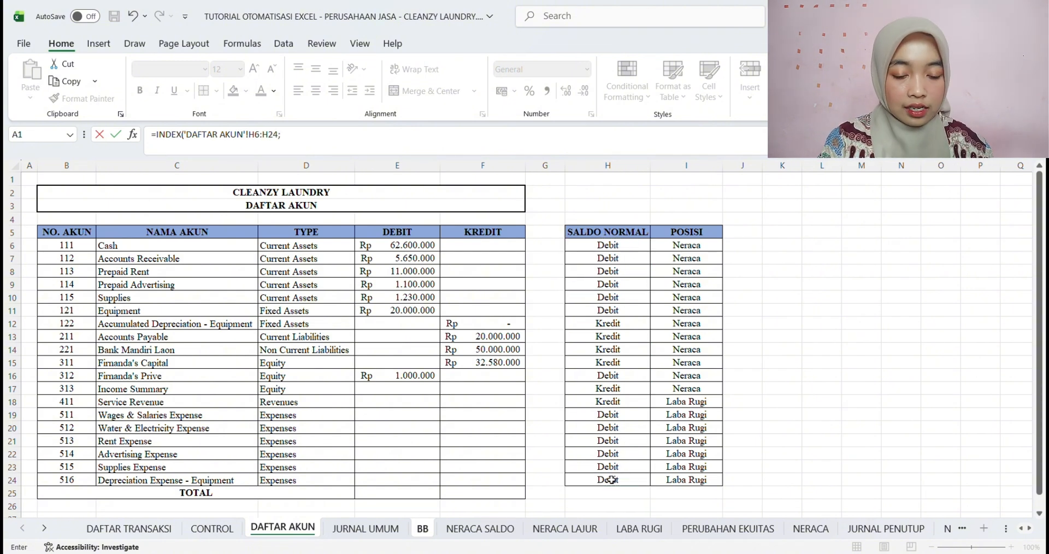
{"action": "type", "text": "MAT"}
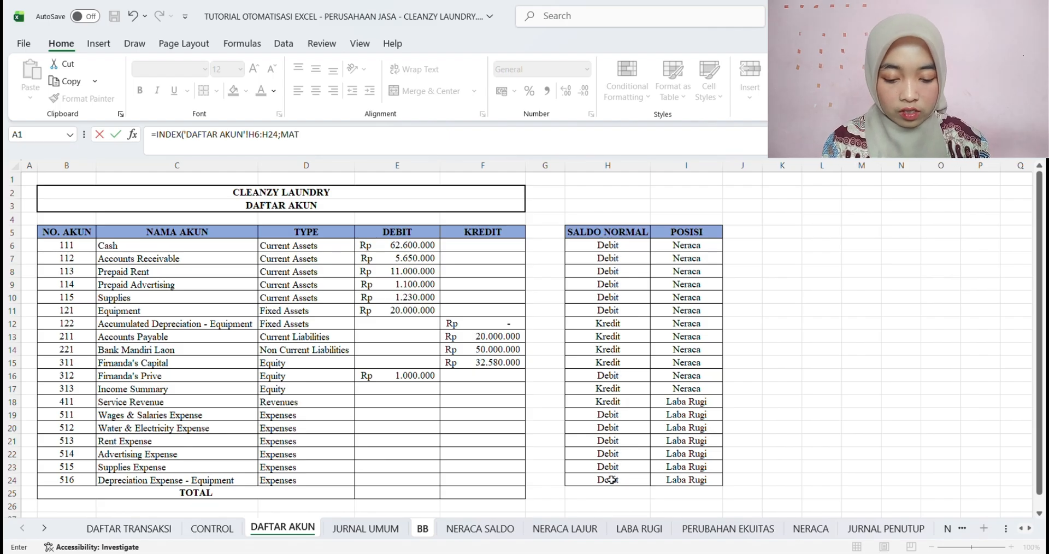
{"action": "type", "text": "CH("}
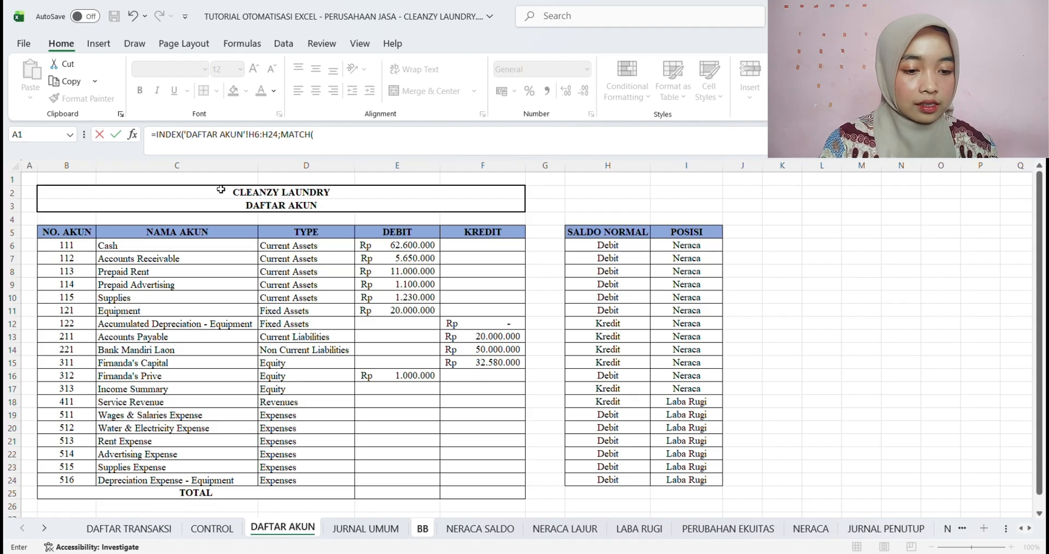
Add a MATCH function to the L4 formula with the account name in BB cell L3 as its lookup value
{"action": "left_click", "coordinate": [422, 529]}
{"action": "left_click", "coordinate": [387, 145]}
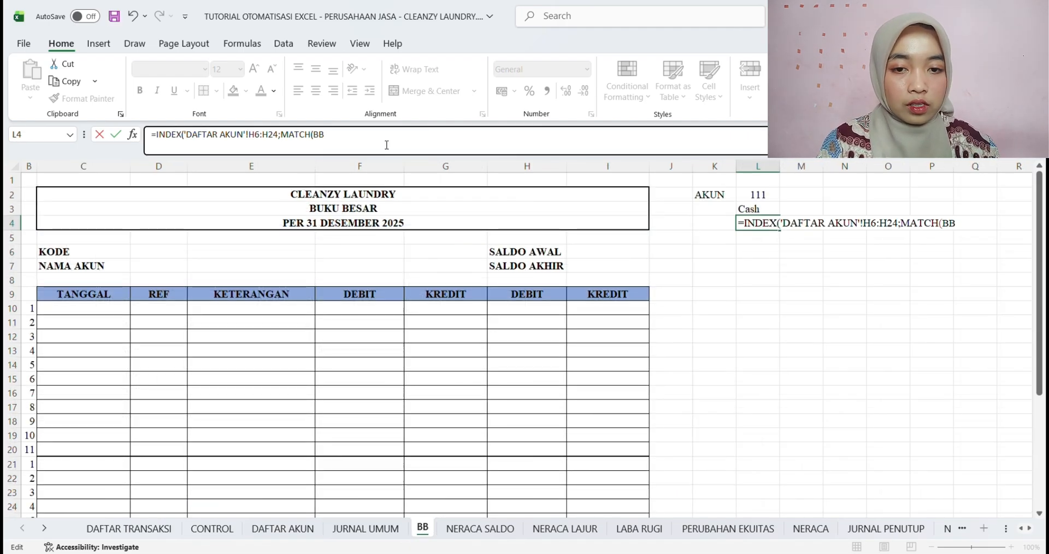
{"action": "key", "text": "BackSpace"}
{"action": "key", "text": "BackSpace"}
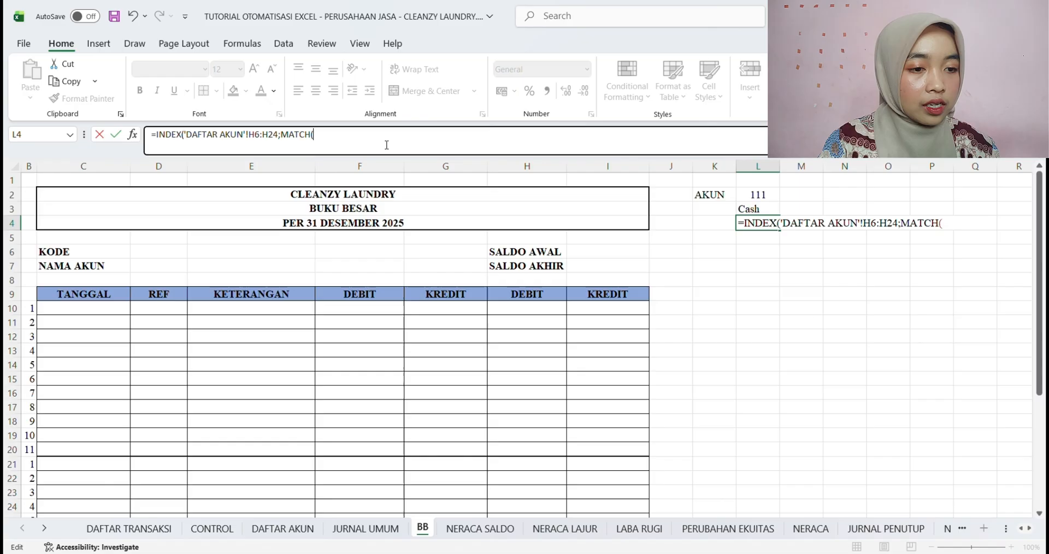
{"action": "left_click", "coordinate": [763, 208]}
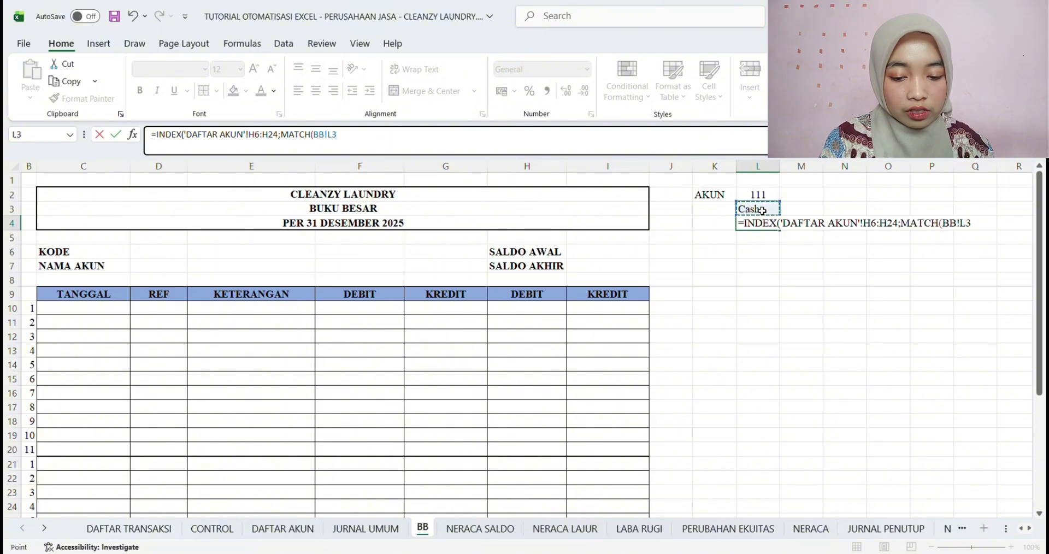
{"action": "type", "text": ";"}
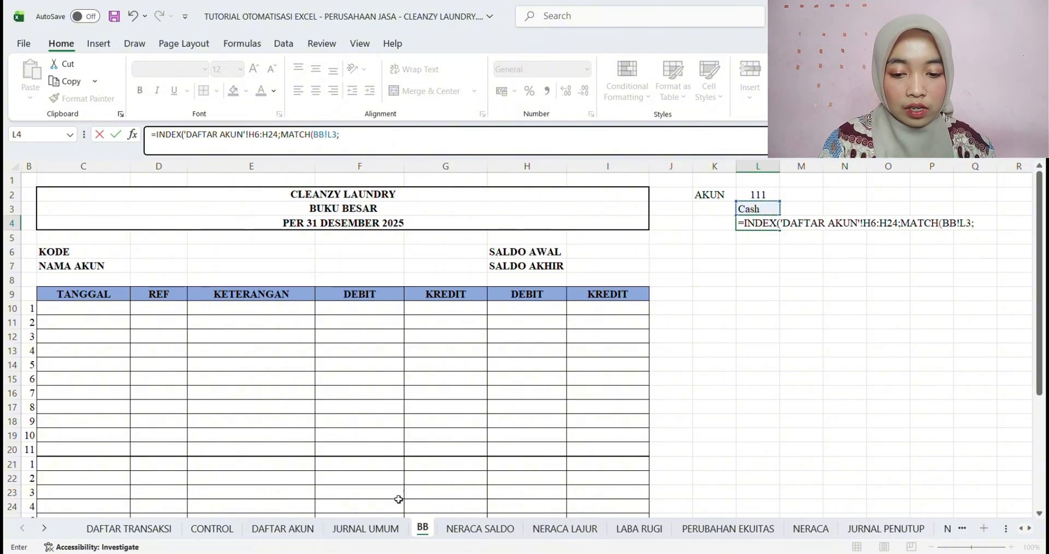
Complete the L4 formula with the NAMA AKUN range 'DAFTAR AKUN'!C6:C24 and match type 0, and save the workbook
{"action": "left_click", "coordinate": [282, 528]}
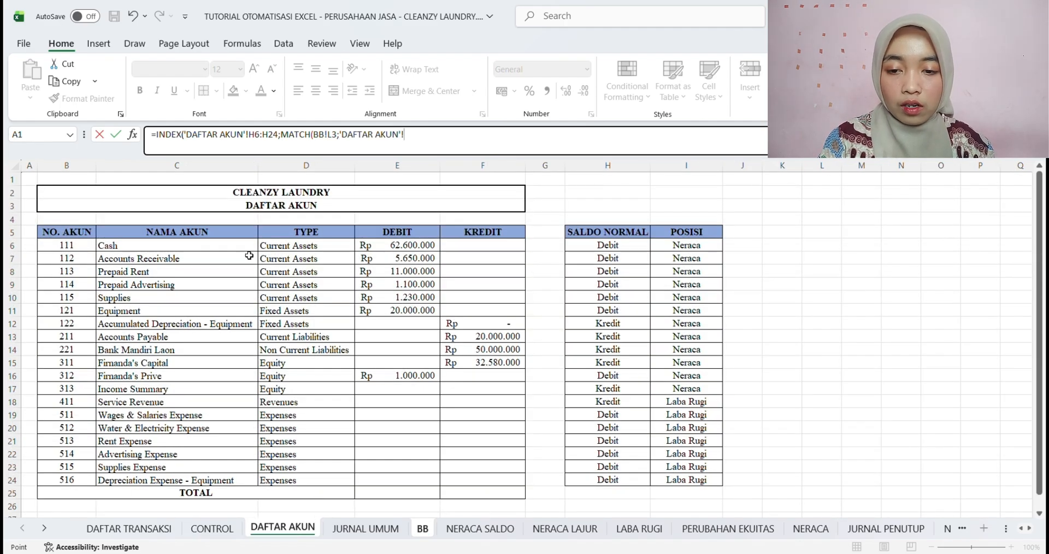
{"action": "left_click_drag", "start_coordinate": [234, 243], "coordinate": [221, 480]}
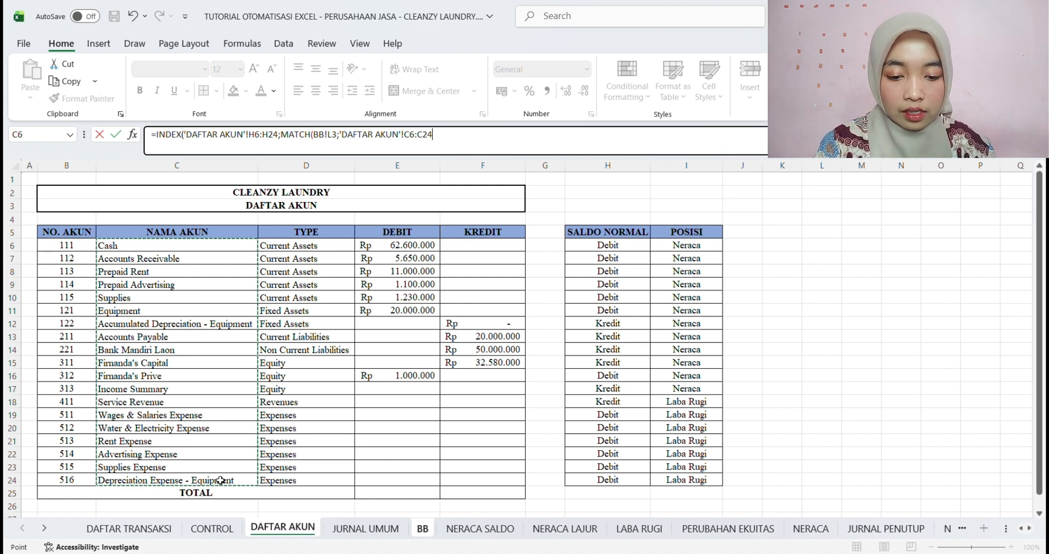
{"action": "type", "text": ";0"}
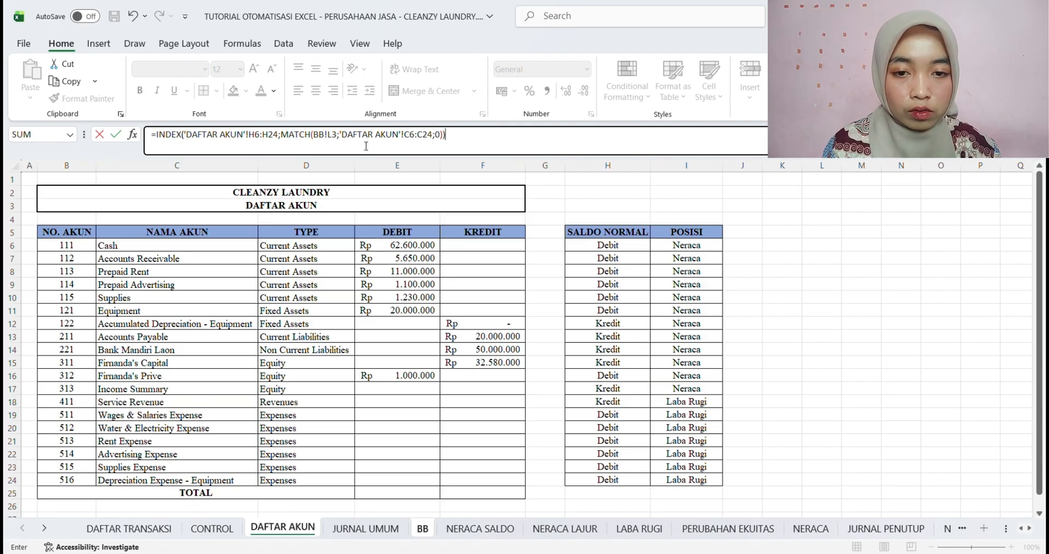
{"action": "left_click", "coordinate": [334, 140]}
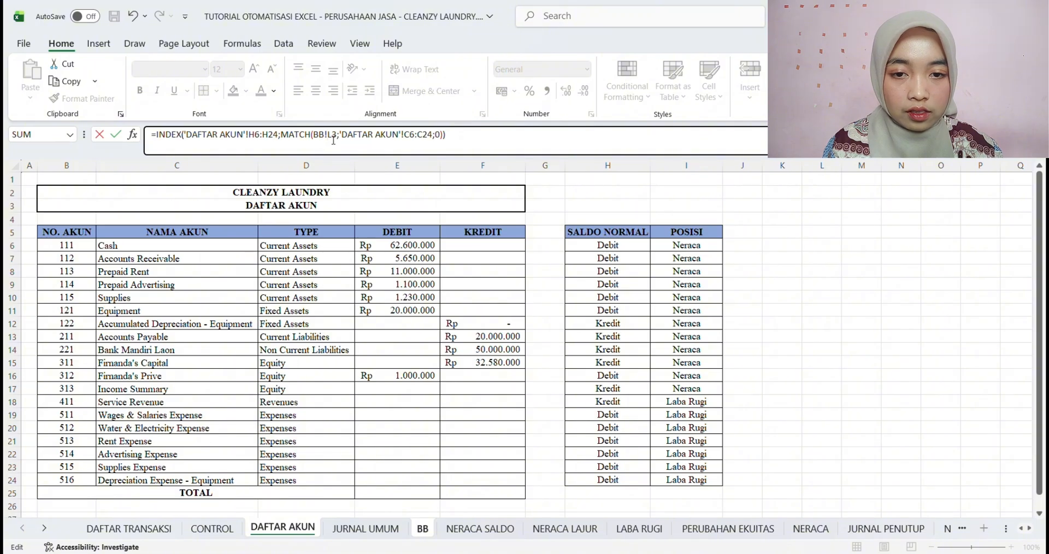
{"action": "key", "text": "Return"}
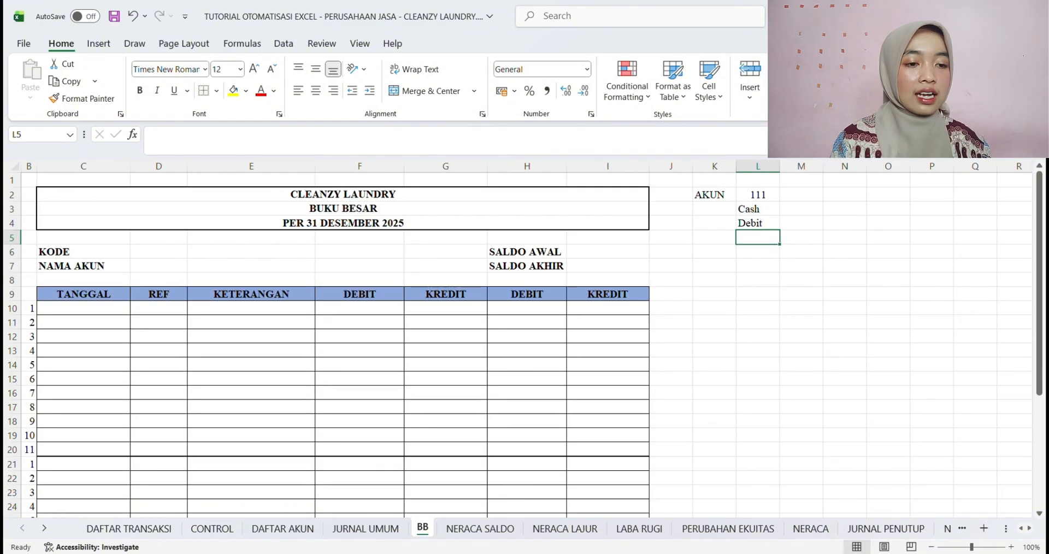
{"action": "left_click", "coordinate": [759, 226]}
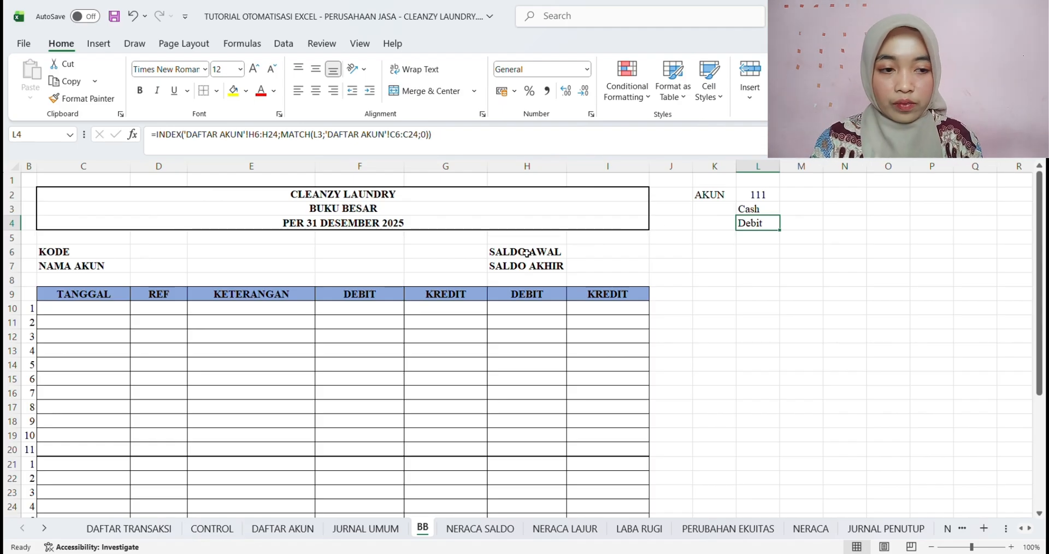
{"action": "key", "text": "ctrl+s"}
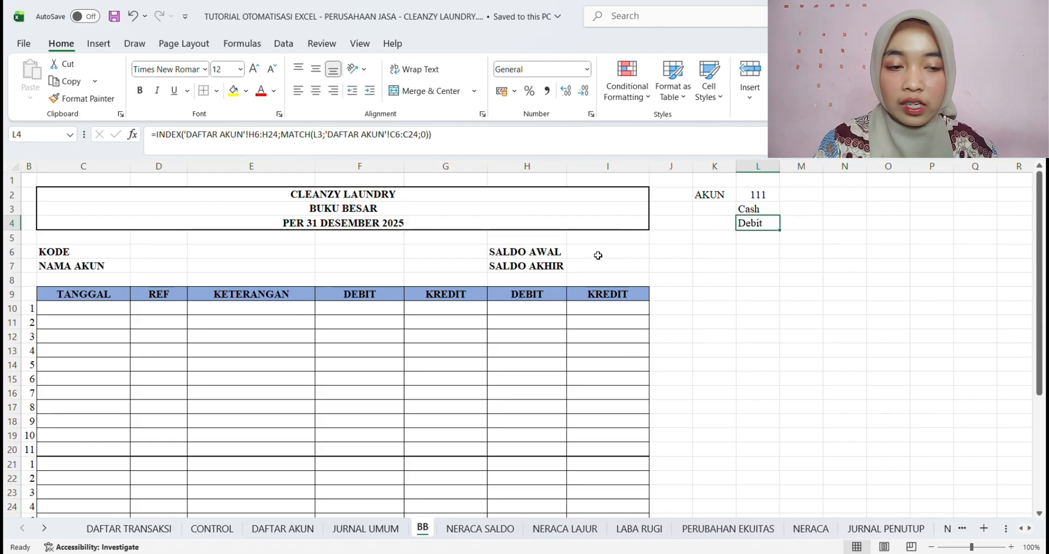
Start an INDEX formula in cell L5 of the BB sheet over the named range SA_DEBIT
{"action": "left_click", "coordinate": [757, 242]}
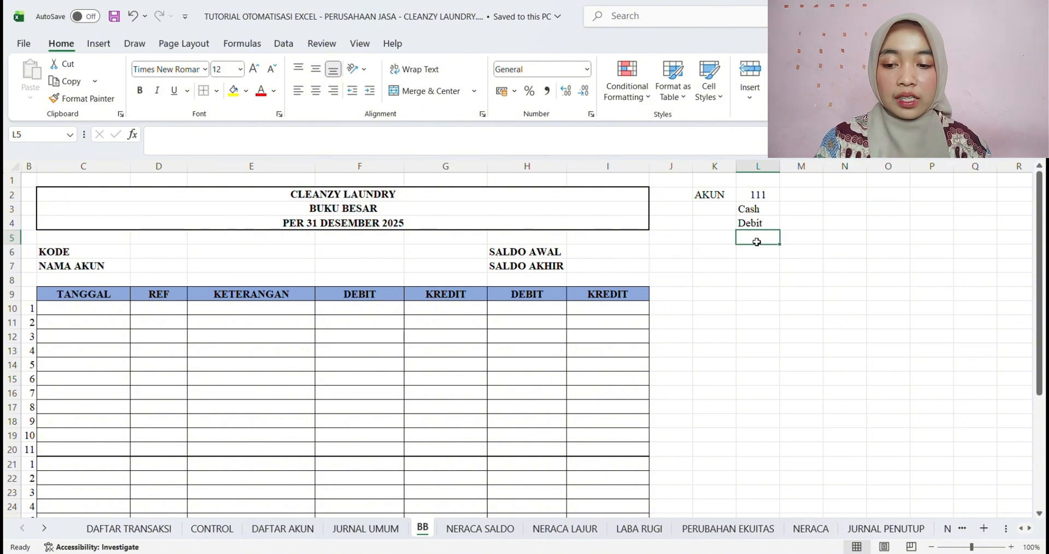
{"action": "type", "text": "="}
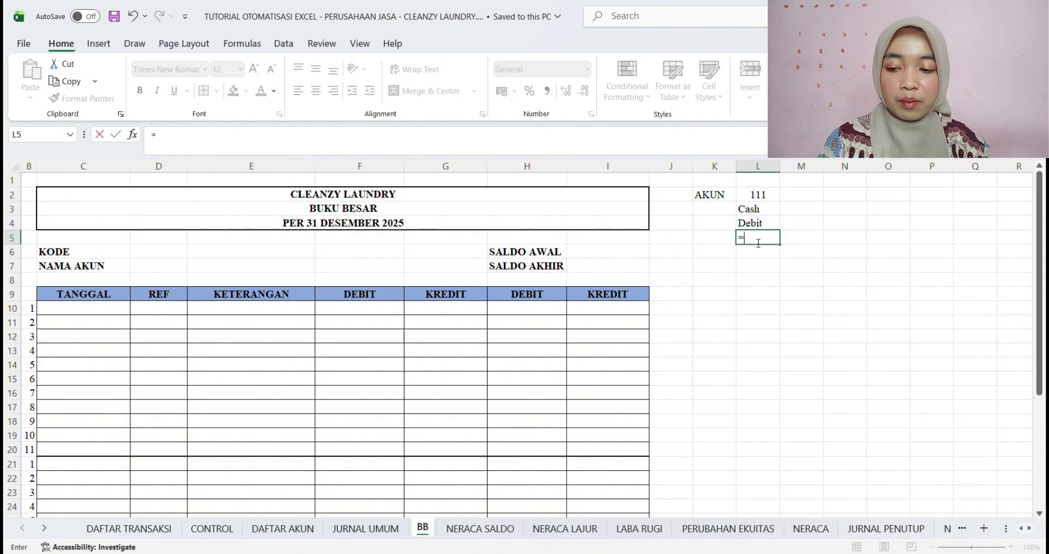
{"action": "type", "text": "I"}
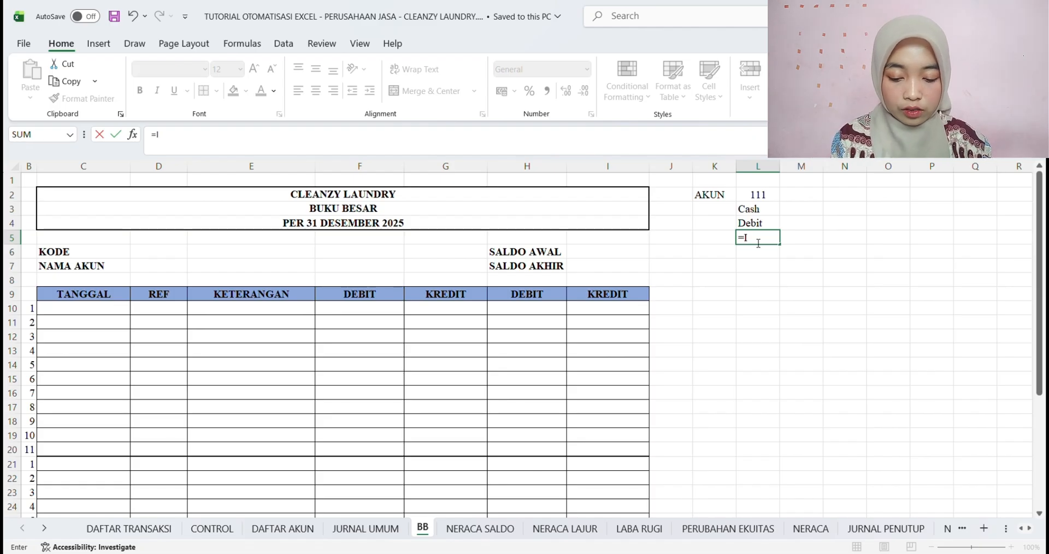
{"action": "type", "text": "NDEX("}
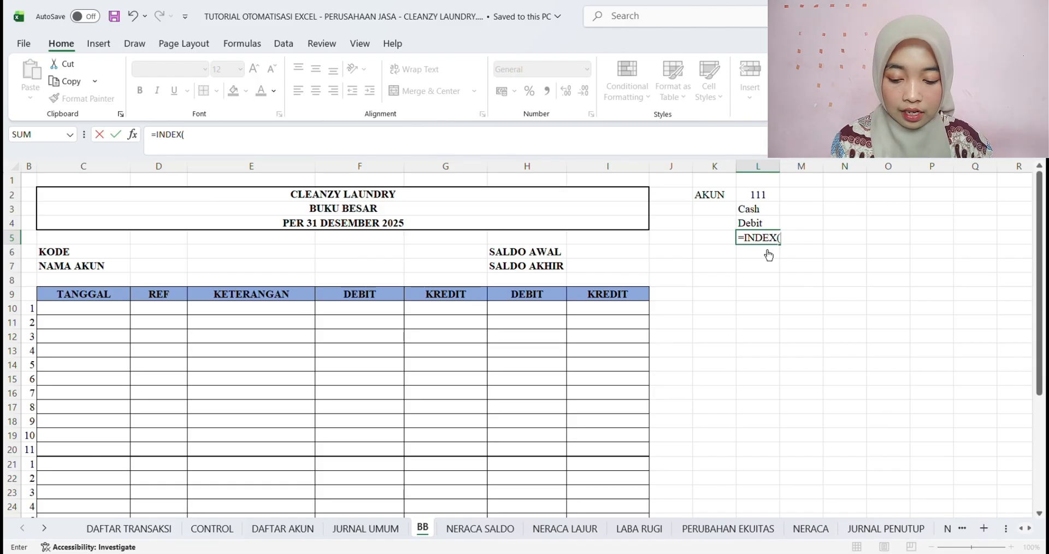
{"action": "type", "text": "SA"}
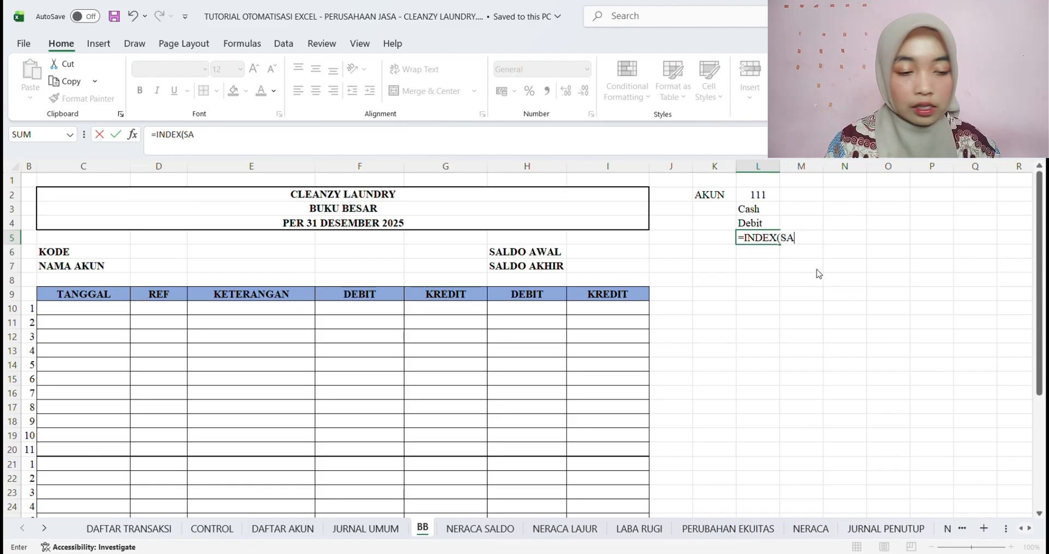
{"action": "type", "text": "_DEBIT"}
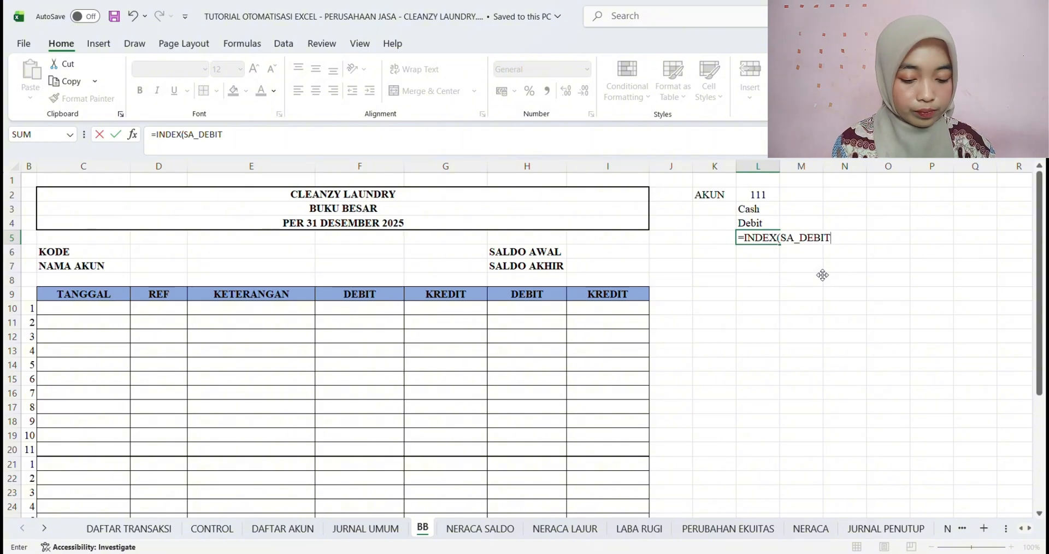
{"action": "type", "text": ";"}
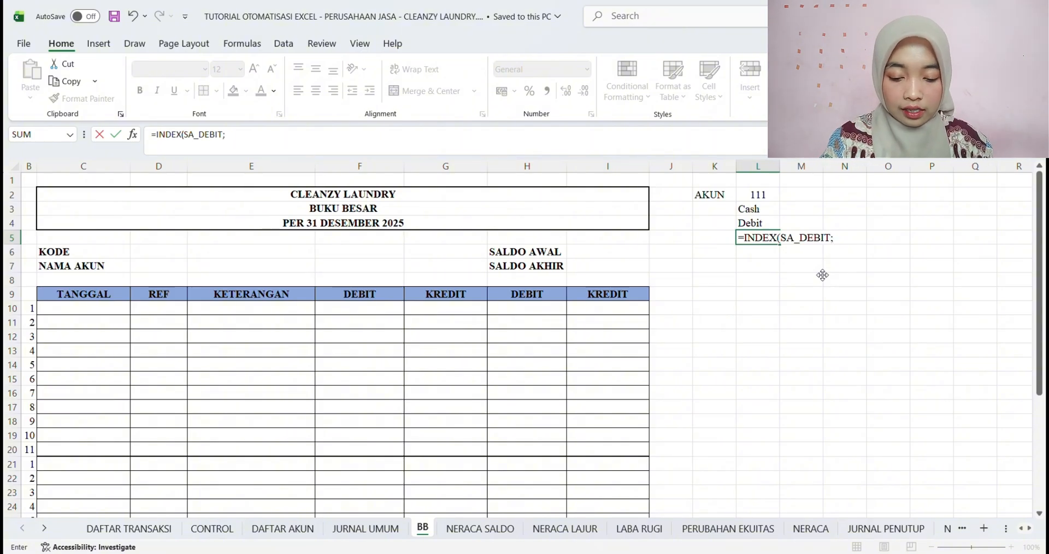
{"action": "type", "text": "MATCH"}
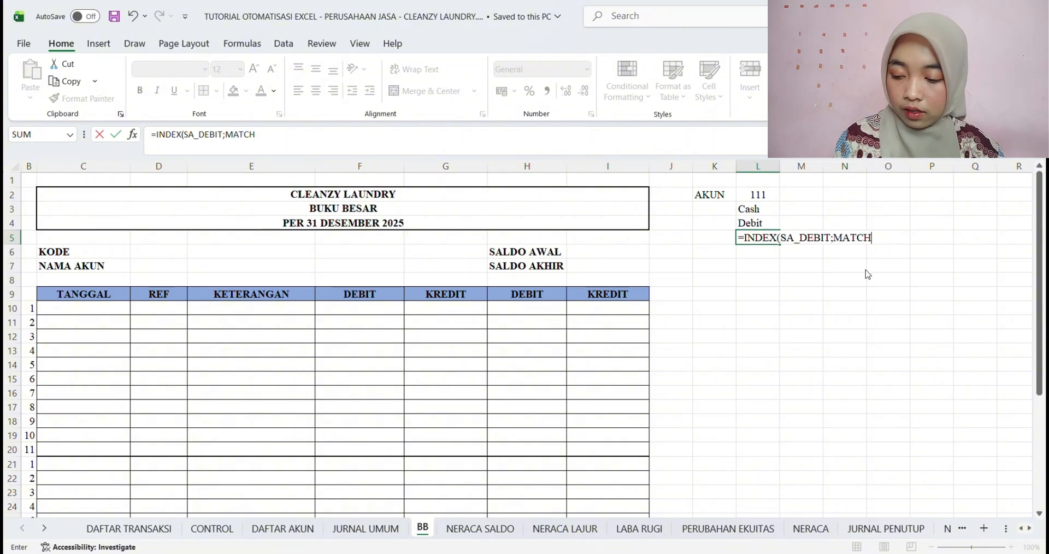
{"action": "type", "text": "("}
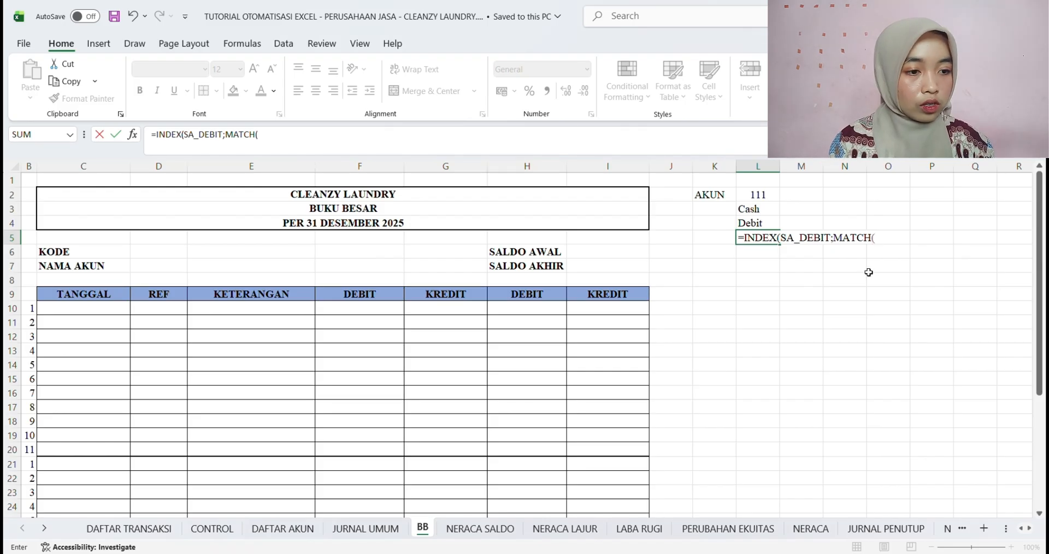
Complete the L5 formula with MATCH(L2;No_Akun;0) as the row argument
{"action": "left_click", "coordinate": [758, 196]}
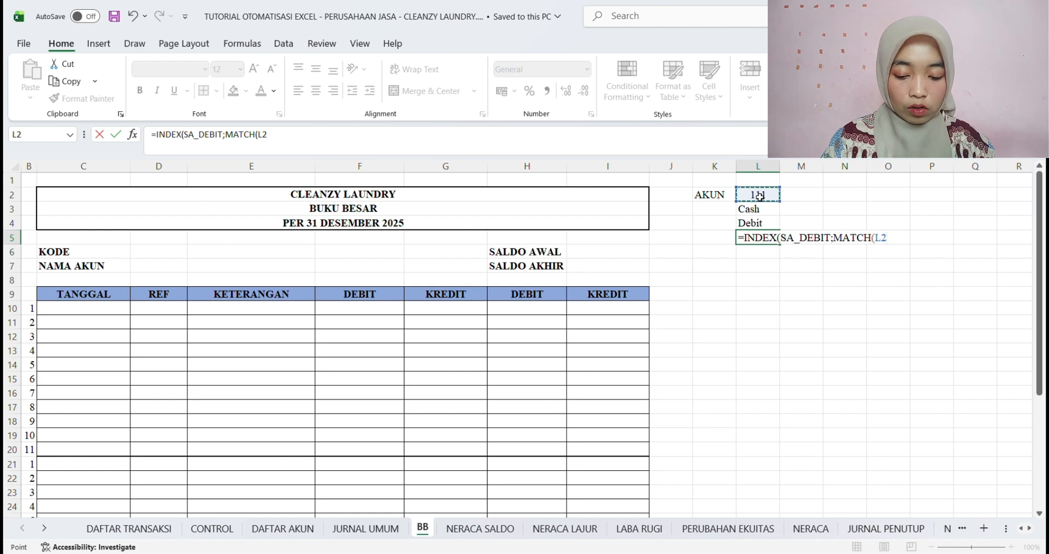
{"action": "type", "text": ";N"}
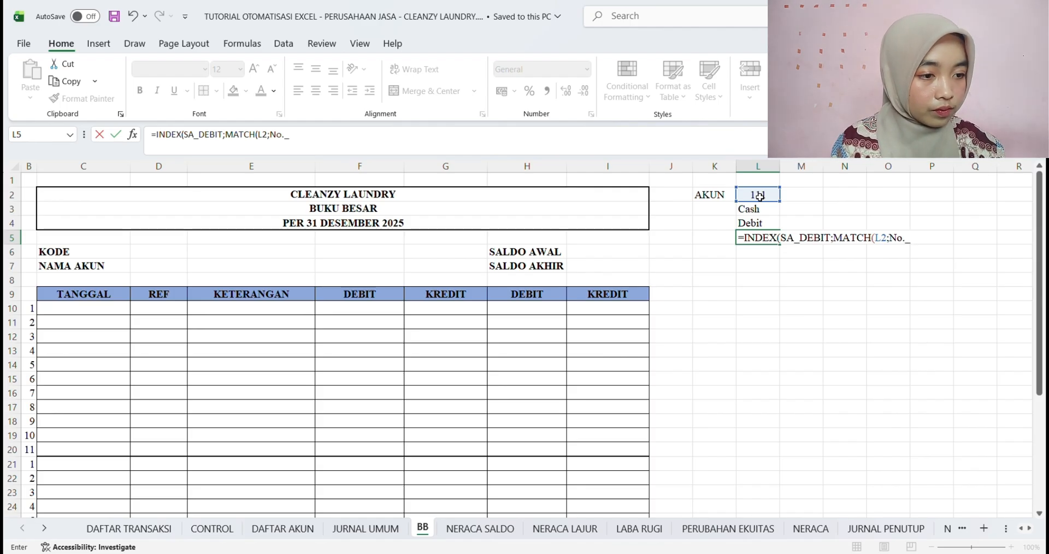
{"action": "type", "text": "o"}
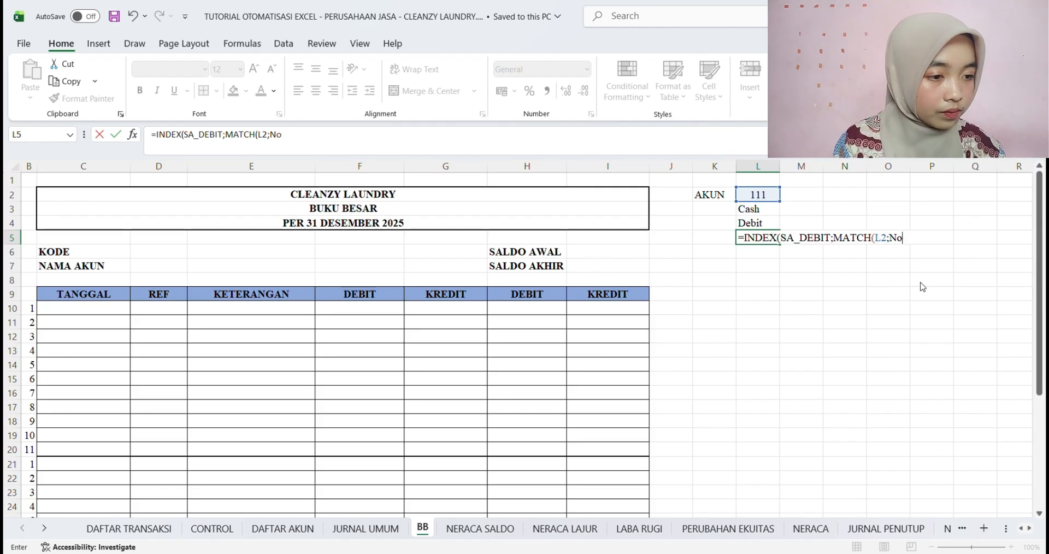
{"action": "type", "text": "_Akun"}
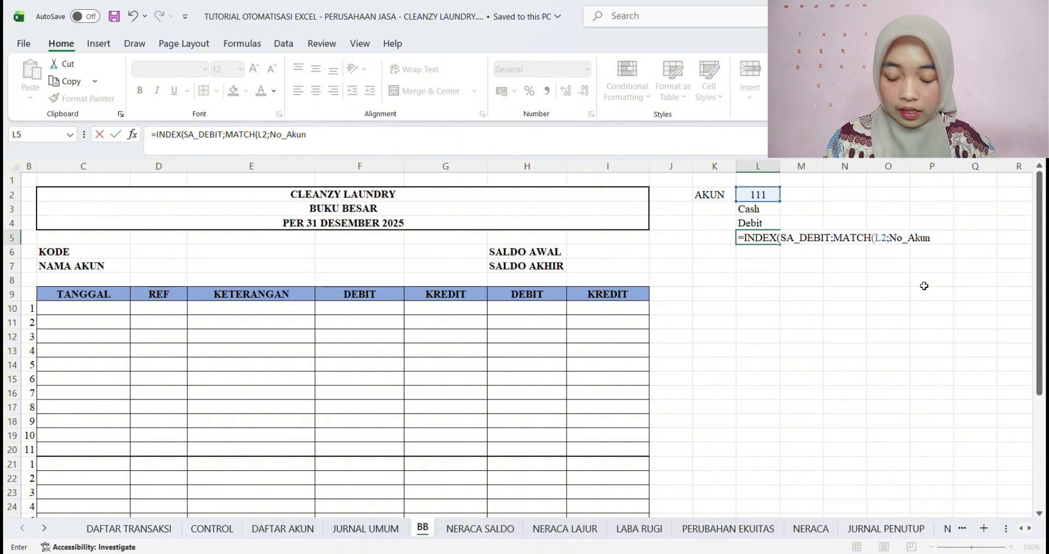
{"action": "type", "text": ";0"}
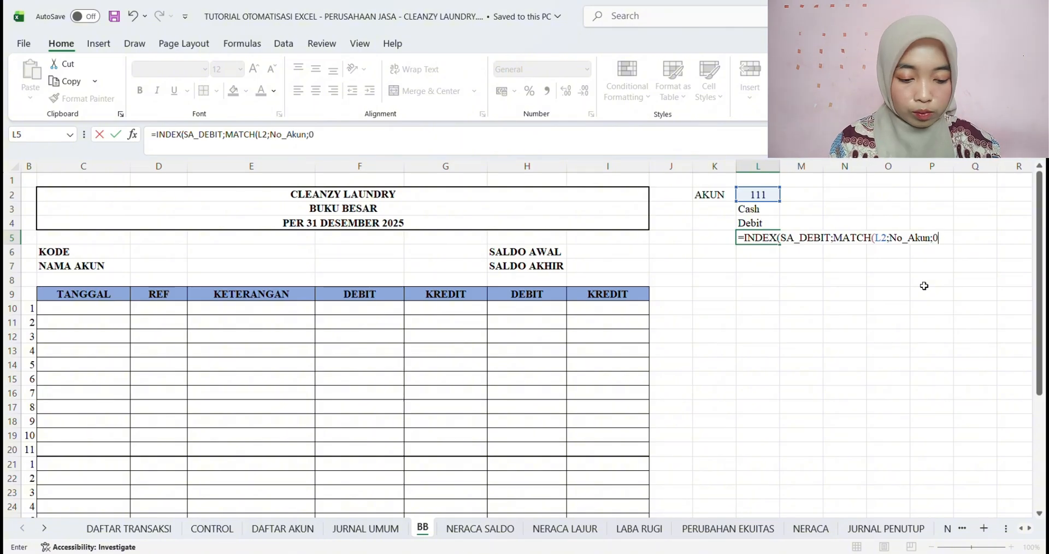
{"action": "type", "text": "))"}
{"action": "key", "text": "Return"}
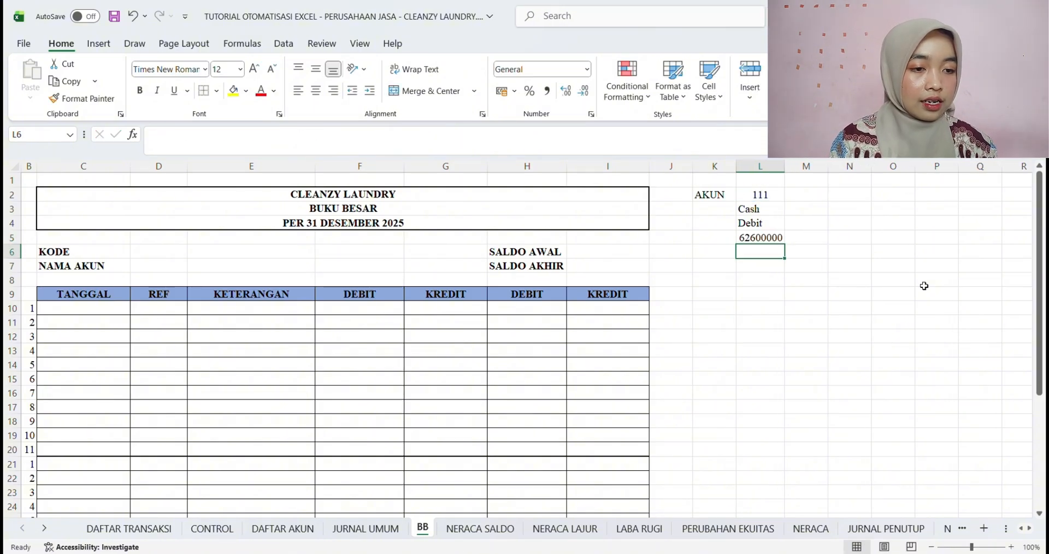
Format the opening debit balance in L5 as Accounting with no decimal places and save the workbook
{"action": "left_click", "coordinate": [765, 239]}
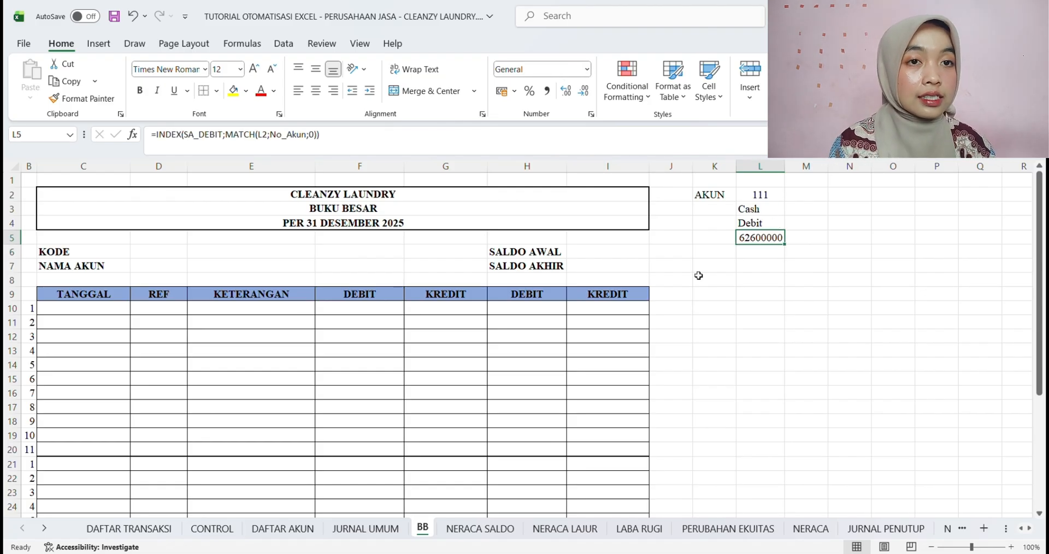
{"action": "left_click", "coordinate": [588, 71]}
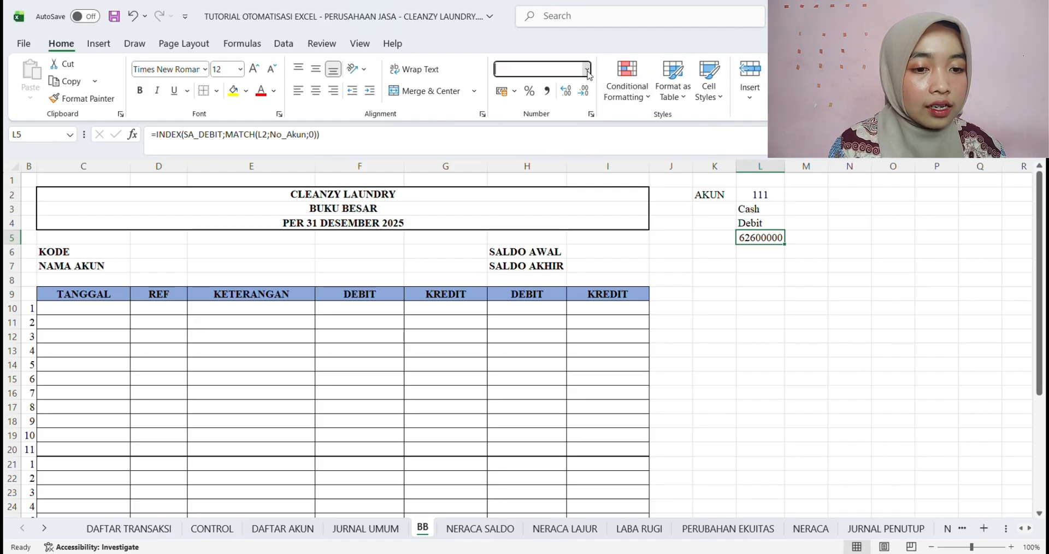
{"action": "left_click", "coordinate": [587, 188]}
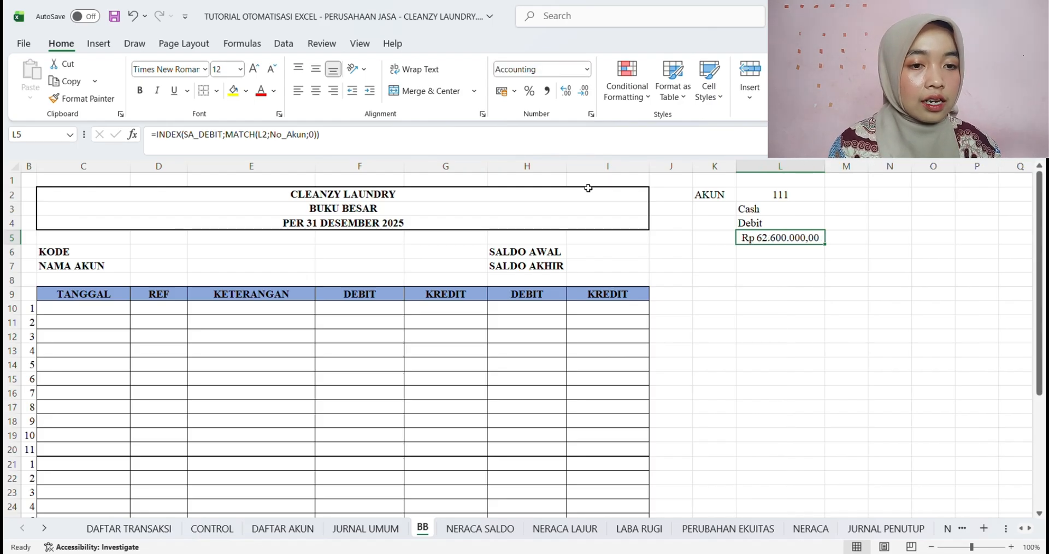
{"action": "left_click", "coordinate": [586, 95]}
{"action": "left_click", "coordinate": [586, 95]}
{"action": "left_click", "coordinate": [784, 255]}
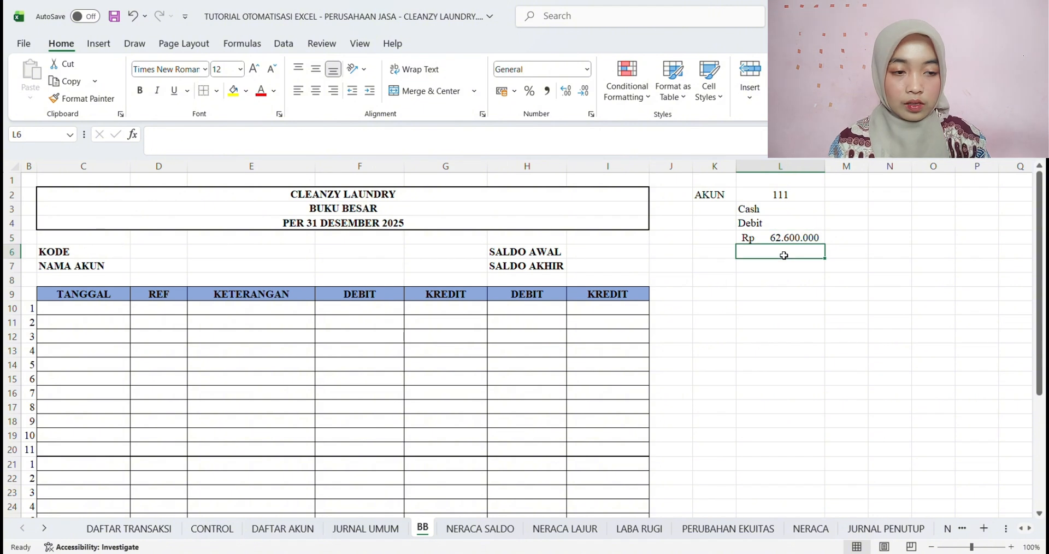
{"action": "key", "text": "ctrl+s"}
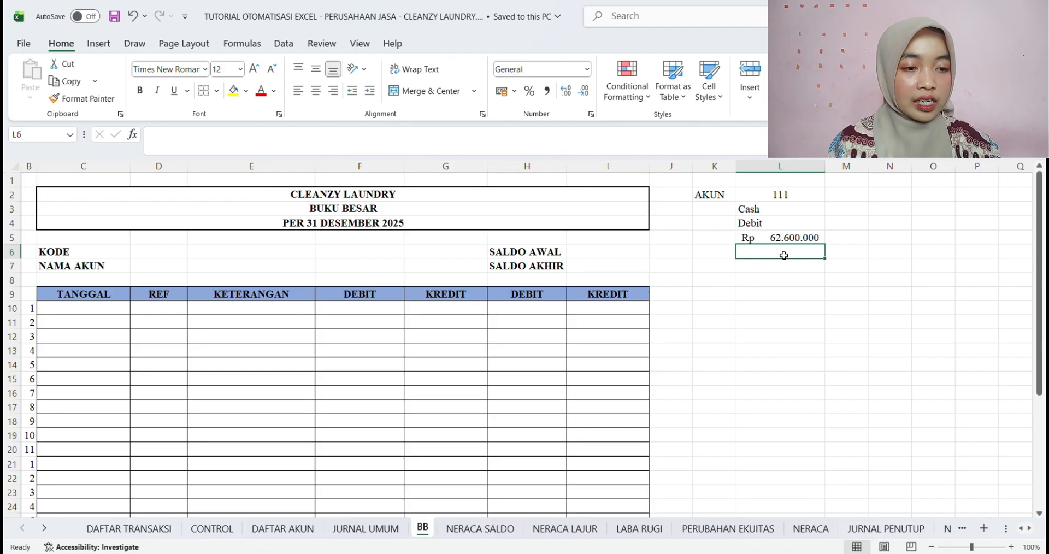
Start an INDEX formula in cell L6 of the BB sheet over the named range SA_KREDIT
{"action": "type", "text": "="}
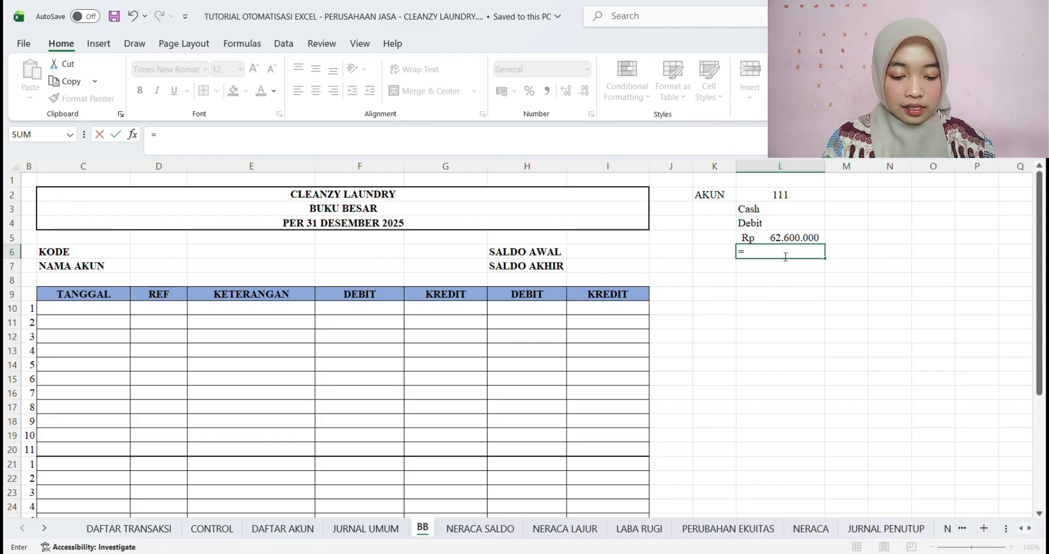
{"action": "type", "text": "IN"}
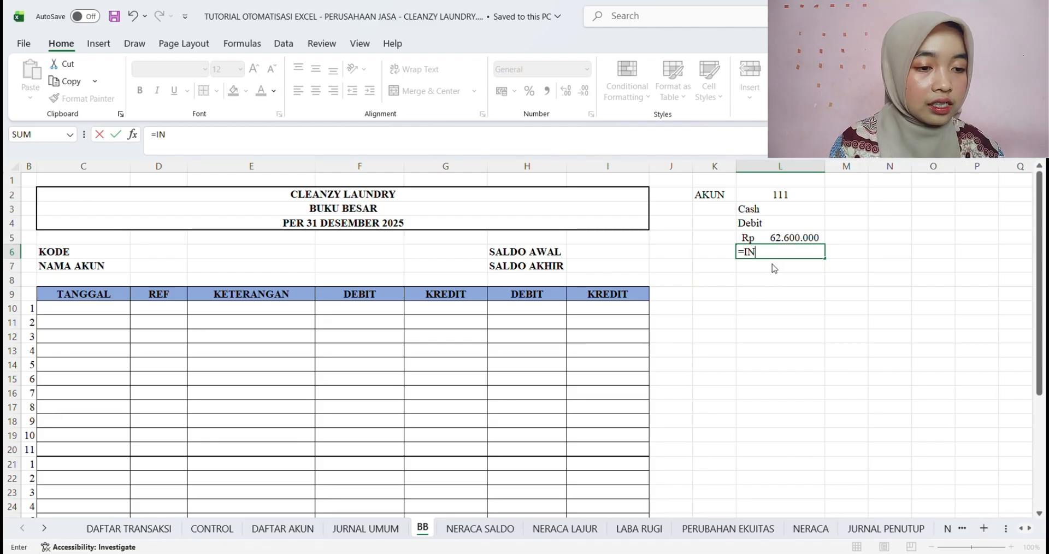
{"action": "type", "text": "DEX("}
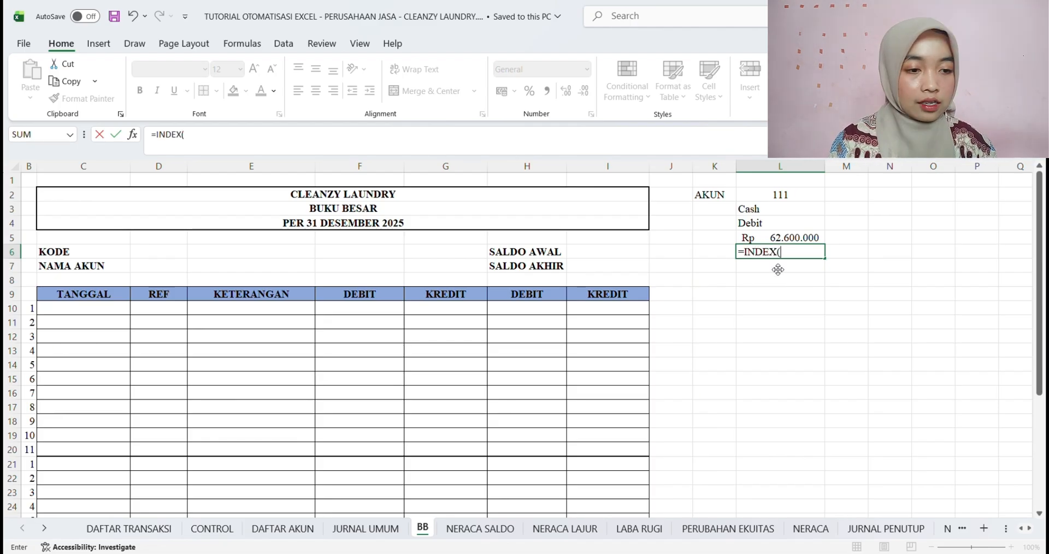
{"action": "type", "text": "SA"}
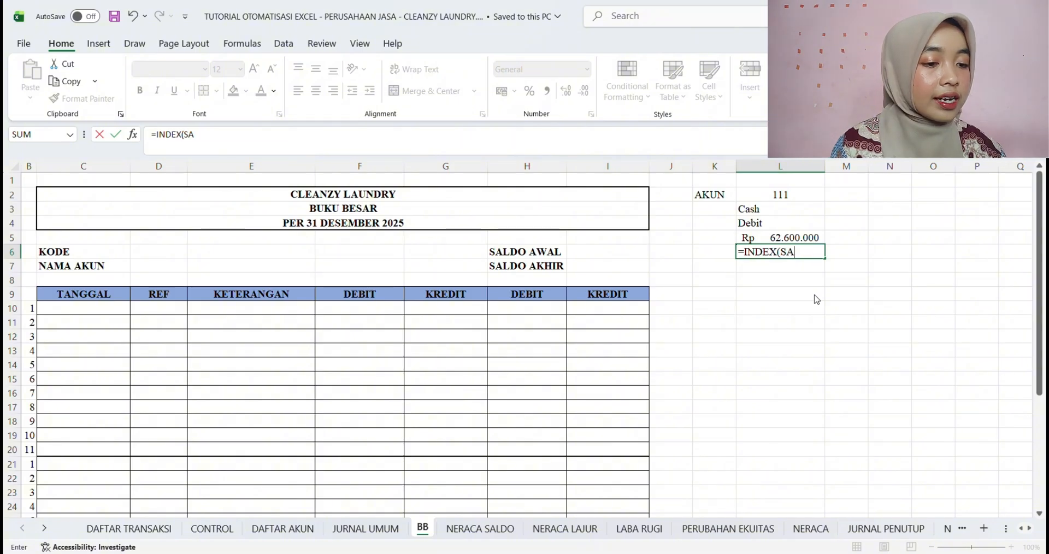
{"action": "type", "text": "_KREDIT"}
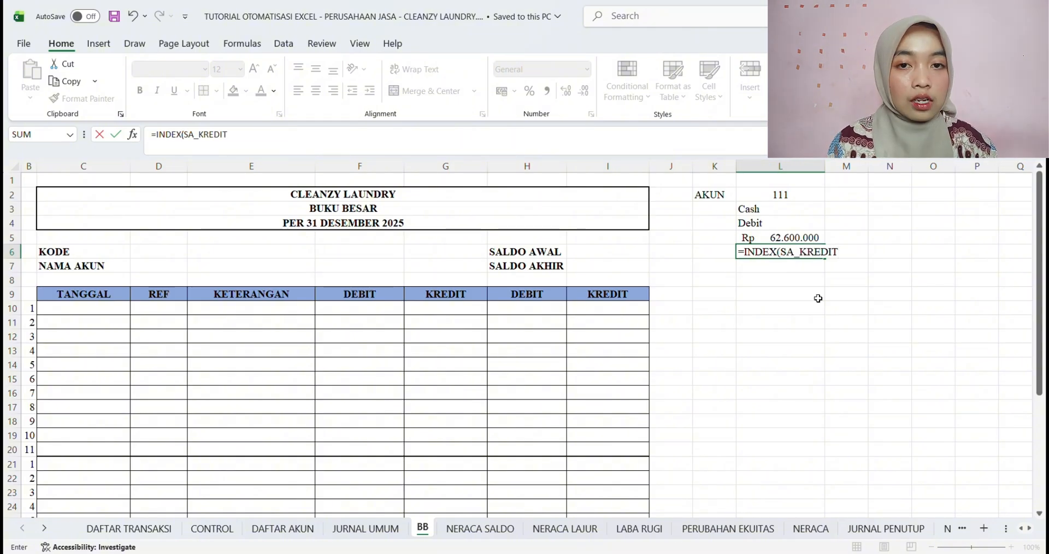
{"action": "type", "text": ";MA"}
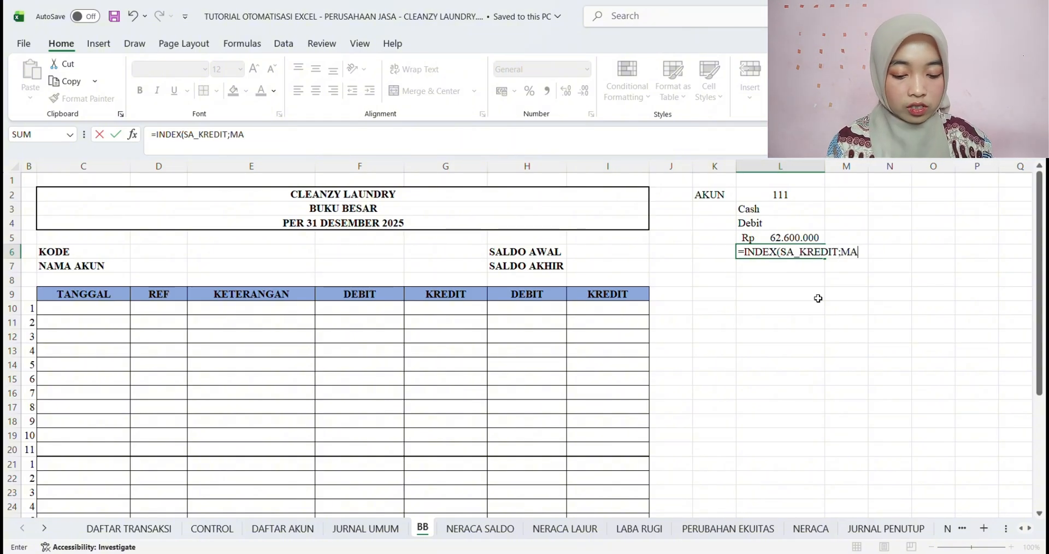
{"action": "type", "text": "TCH("}
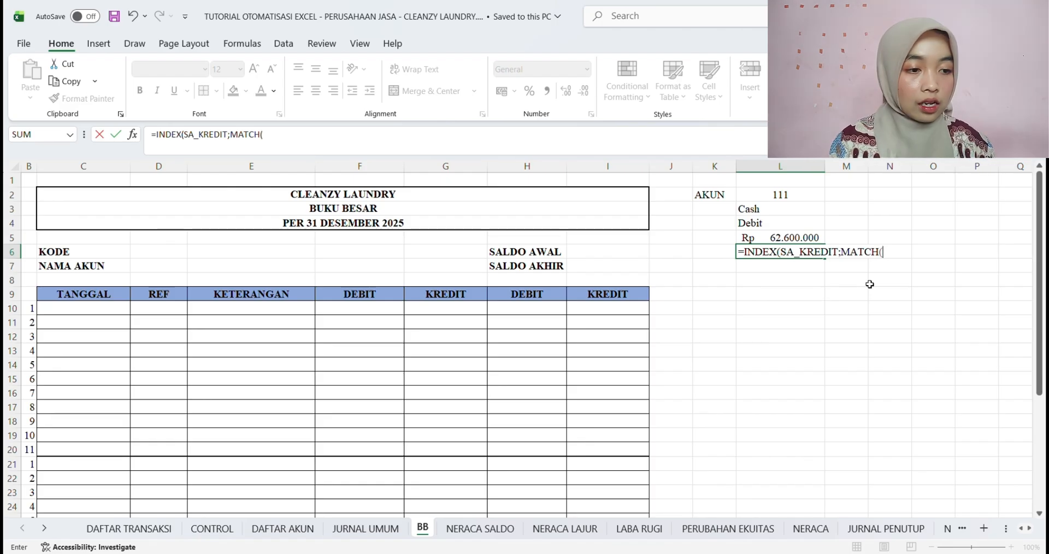
Complete the L6 formula with MATCH(L2;No_Akun;0) as the row argument
{"action": "left_click", "coordinate": [780, 197]}
{"action": "type", "text": ";"}
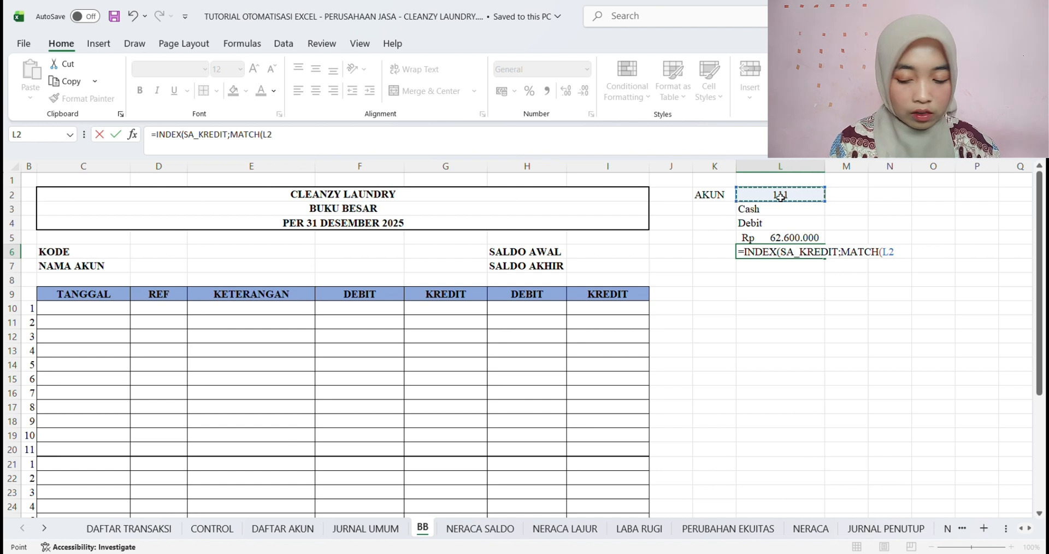
{"action": "type", "text": "N"}
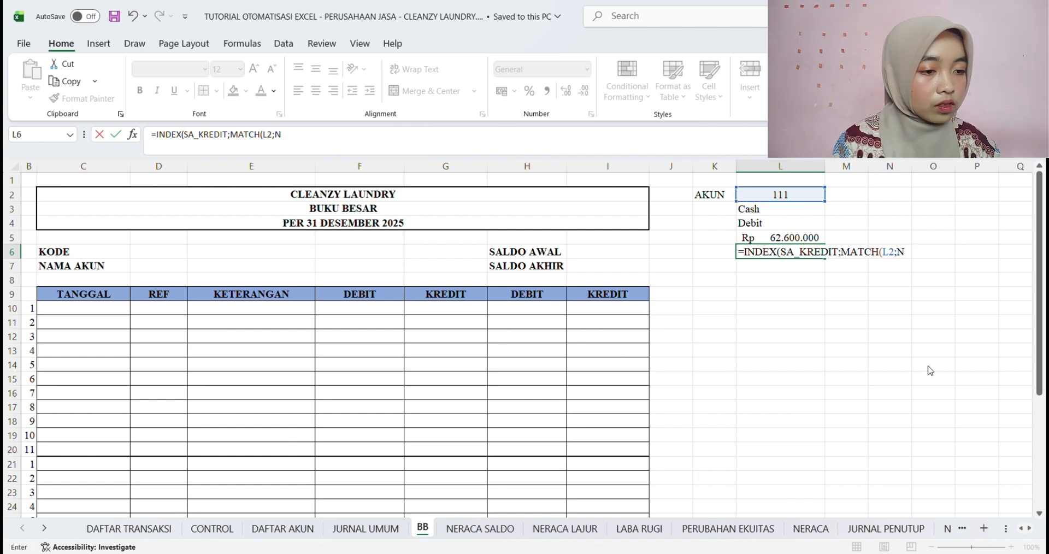
{"action": "type", "text": "o_Akun"}
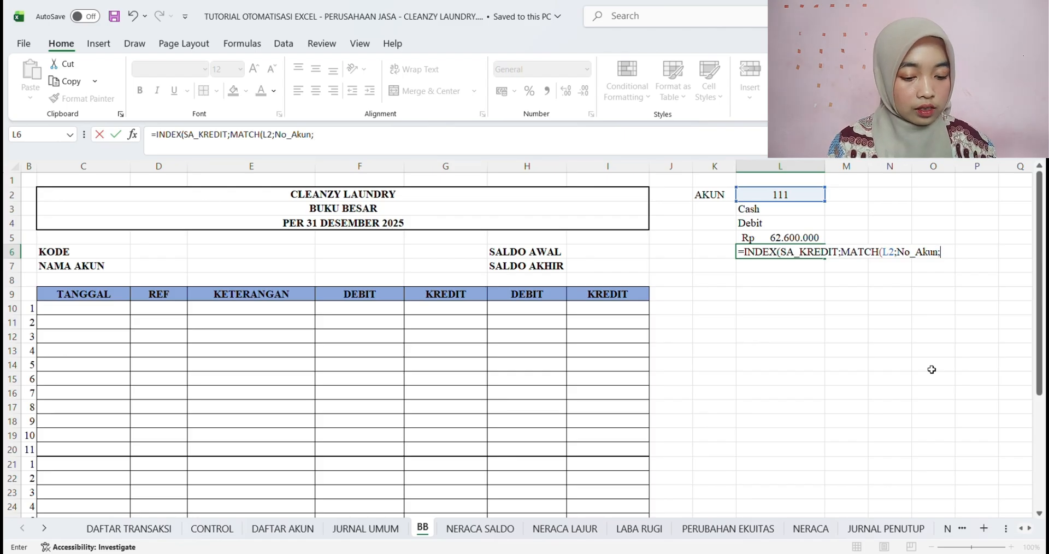
{"action": "type", "text": ";0))"}
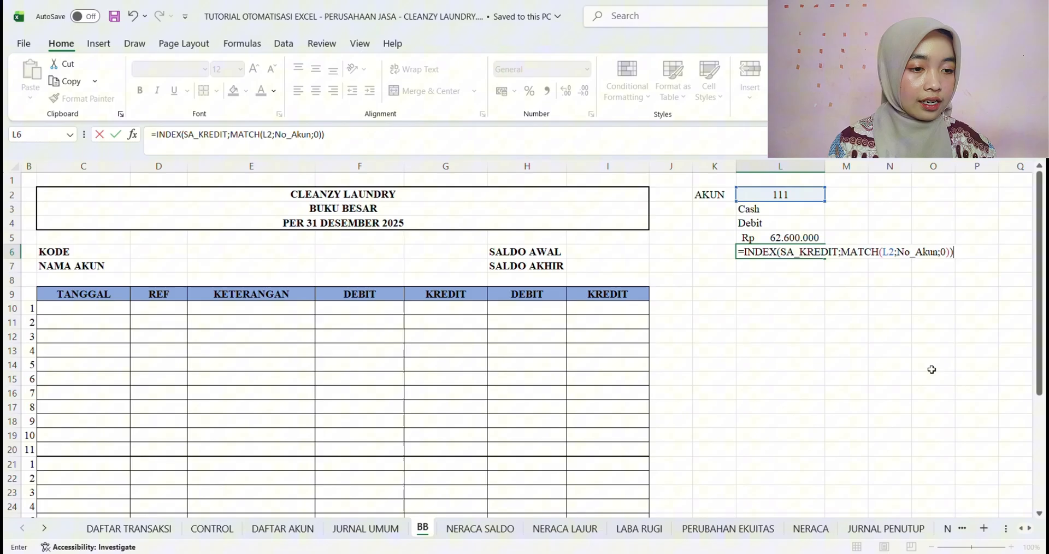
{"action": "key", "text": "Return"}
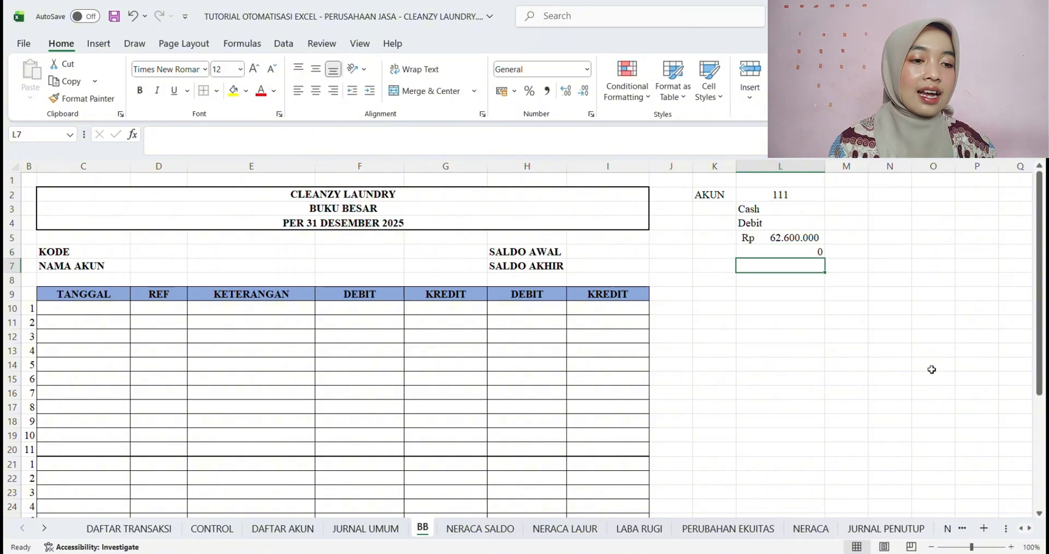
Format the opening credit balance in L6 as Accounting and save the workbook
{"action": "left_click", "coordinate": [760, 251]}
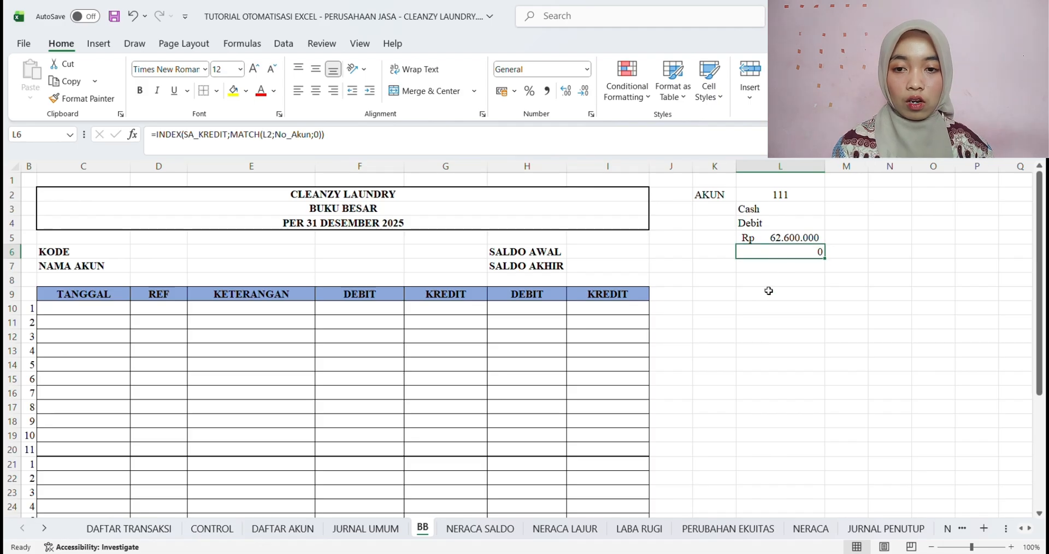
{"action": "left_click", "coordinate": [587, 70]}
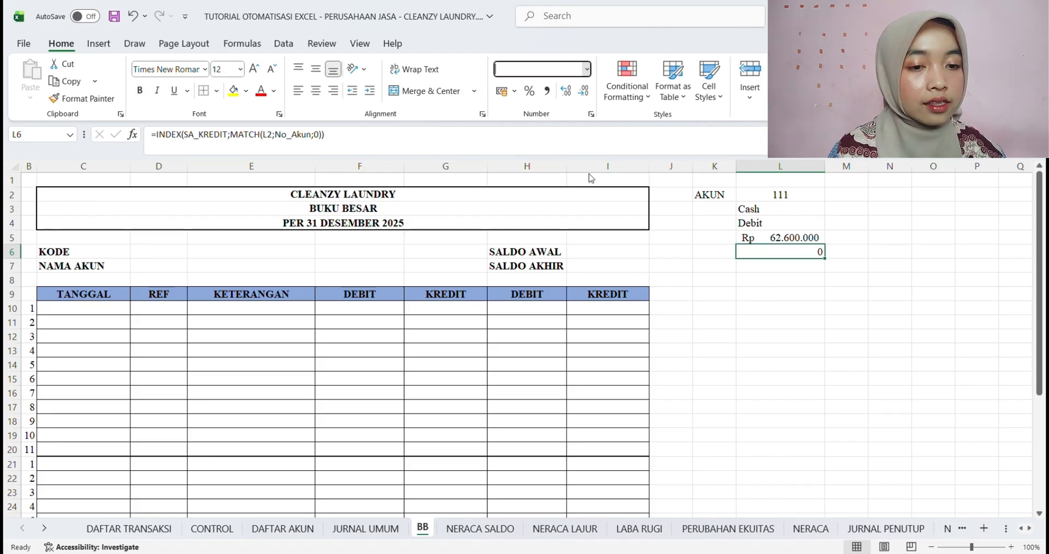
{"action": "left_click", "coordinate": [561, 197]}
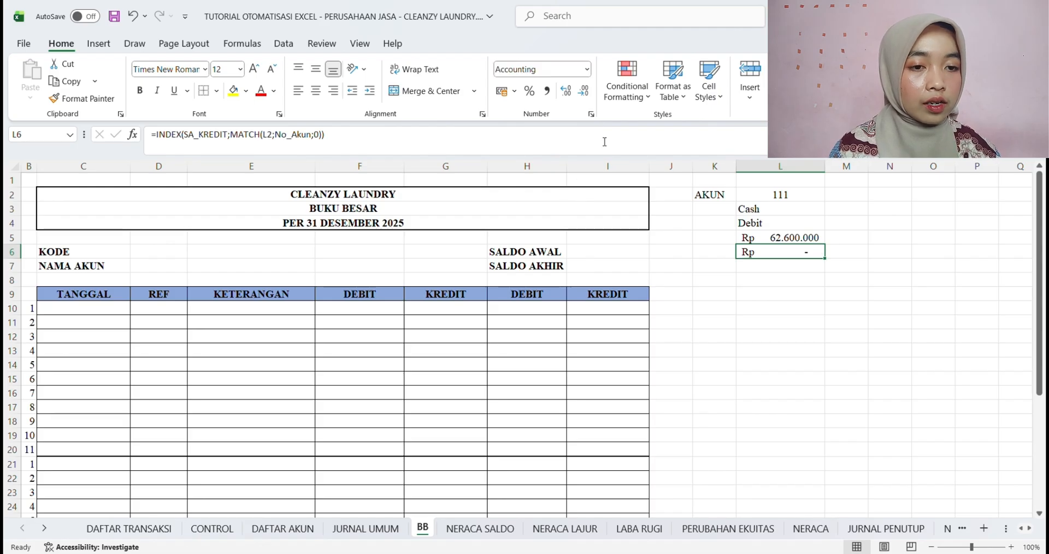
{"action": "left_click", "coordinate": [734, 369]}
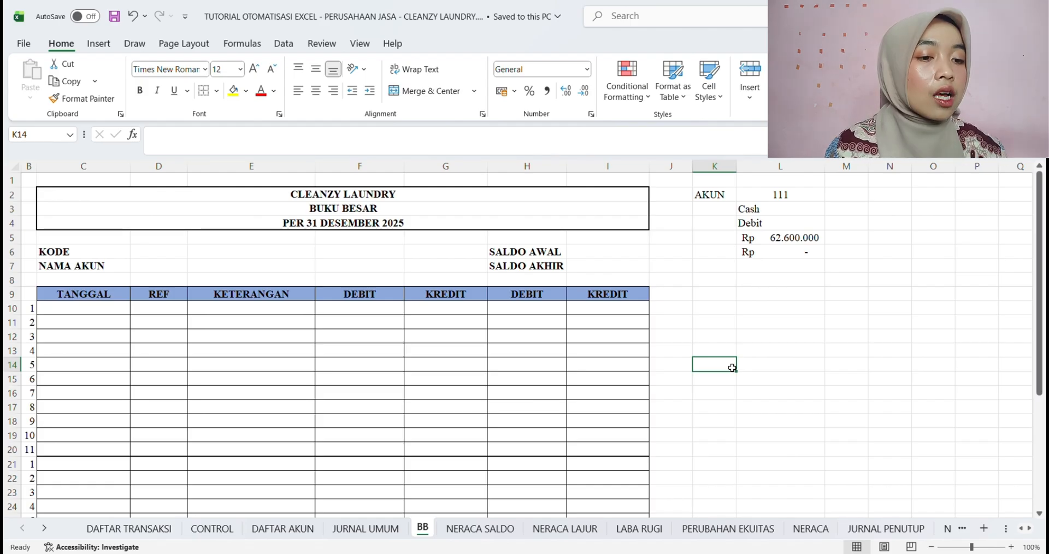
{"action": "left_click", "coordinate": [782, 223]}
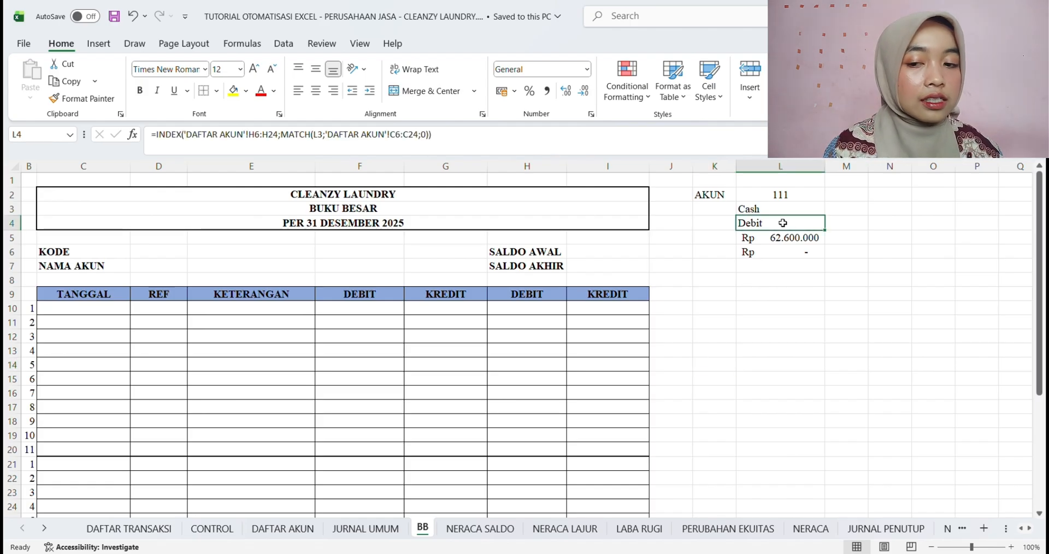
{"action": "left_click", "coordinate": [783, 238]}
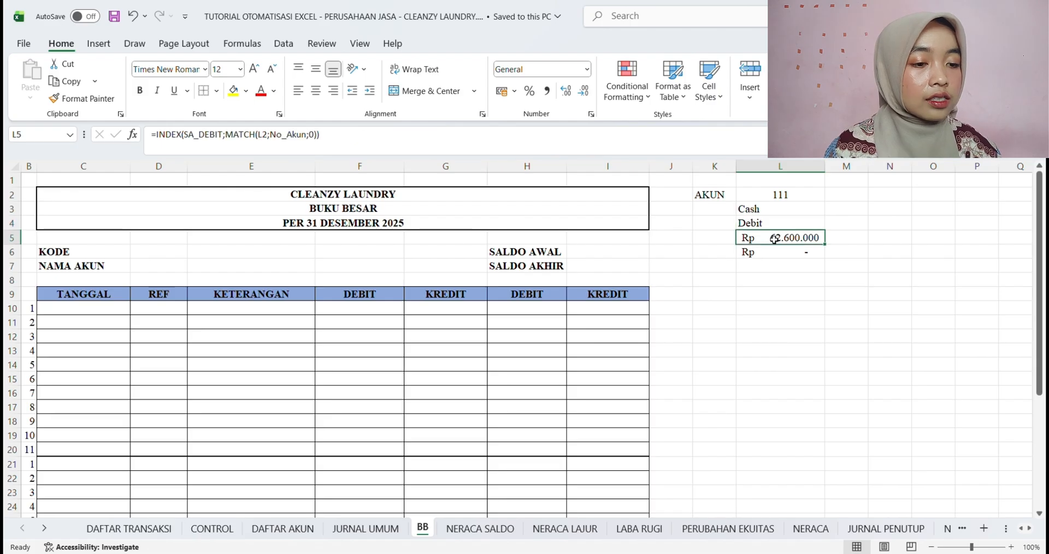
{"action": "left_click", "coordinate": [784, 254]}
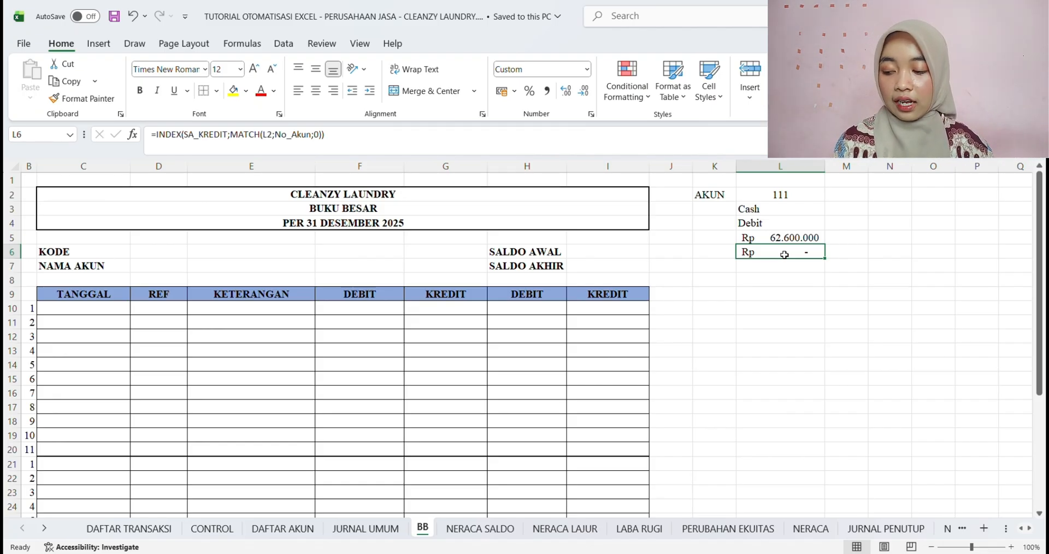
Start an IF formula in the KODE cell D6 that tests whether L2 is empty (L2="")
{"action": "left_click", "coordinate": [157, 255]}
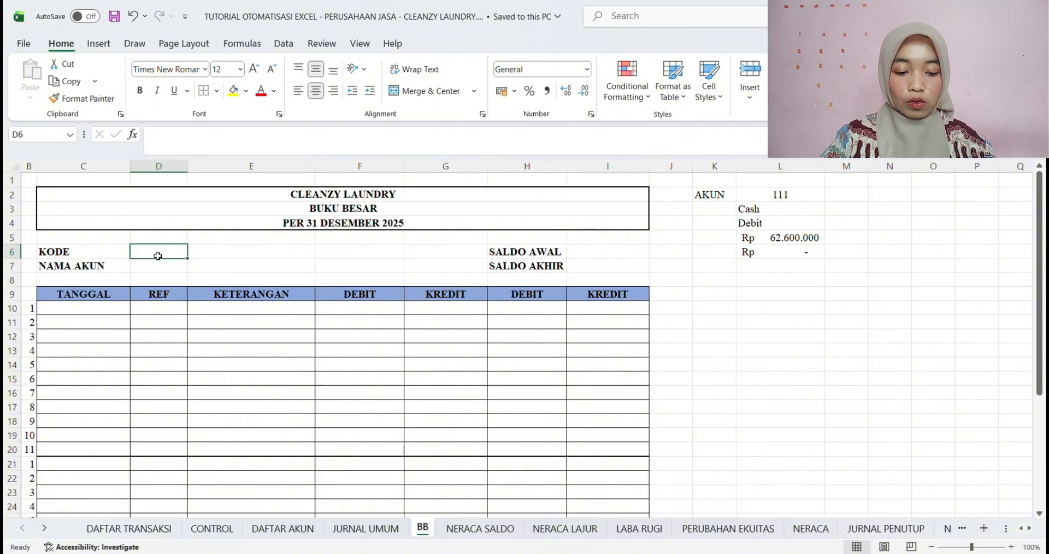
{"action": "type", "text": "="}
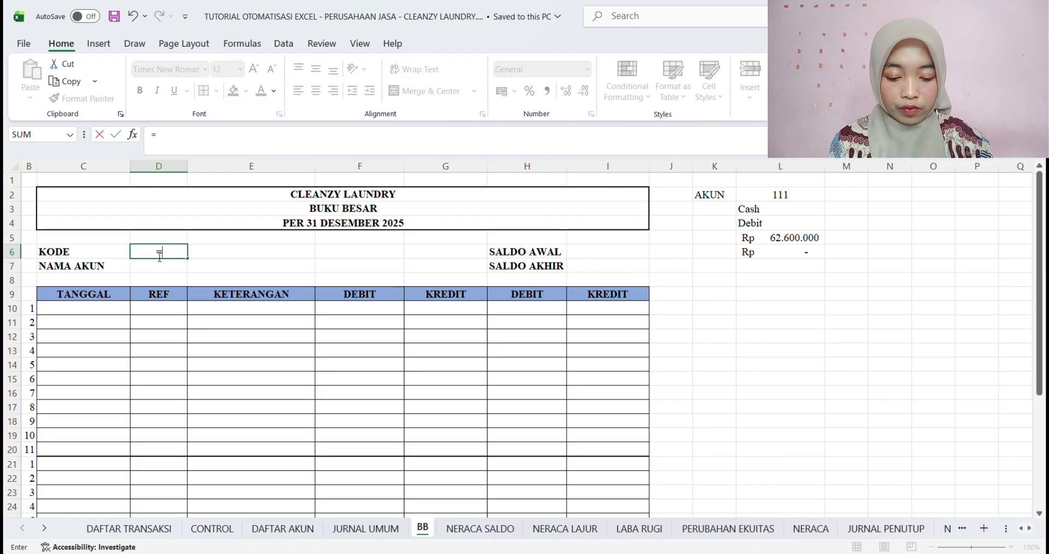
{"action": "type", "text": "IF("}
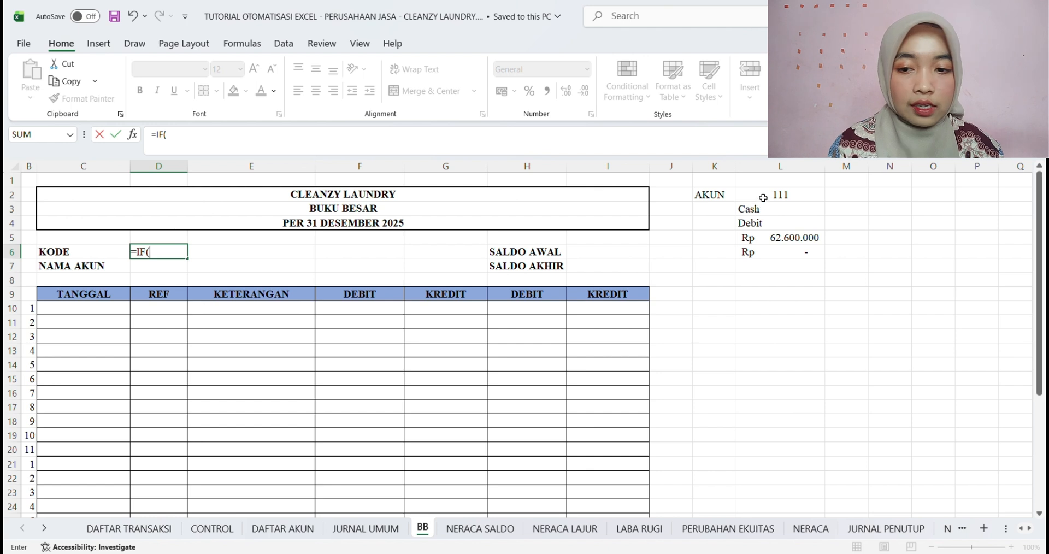
{"action": "left_click", "coordinate": [763, 198]}
{"action": "type", "text": "="}
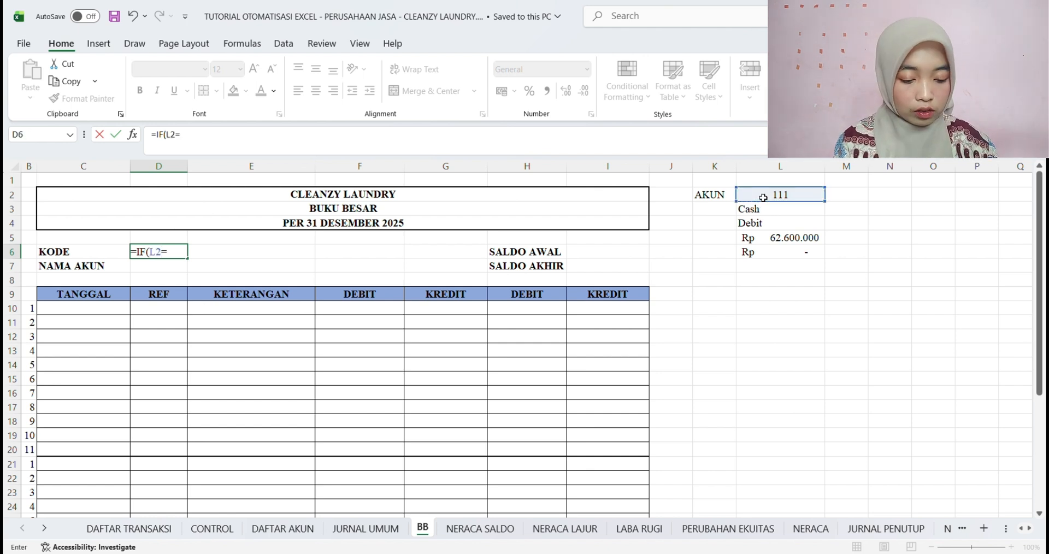
{"action": "type", "text": "\"\""}
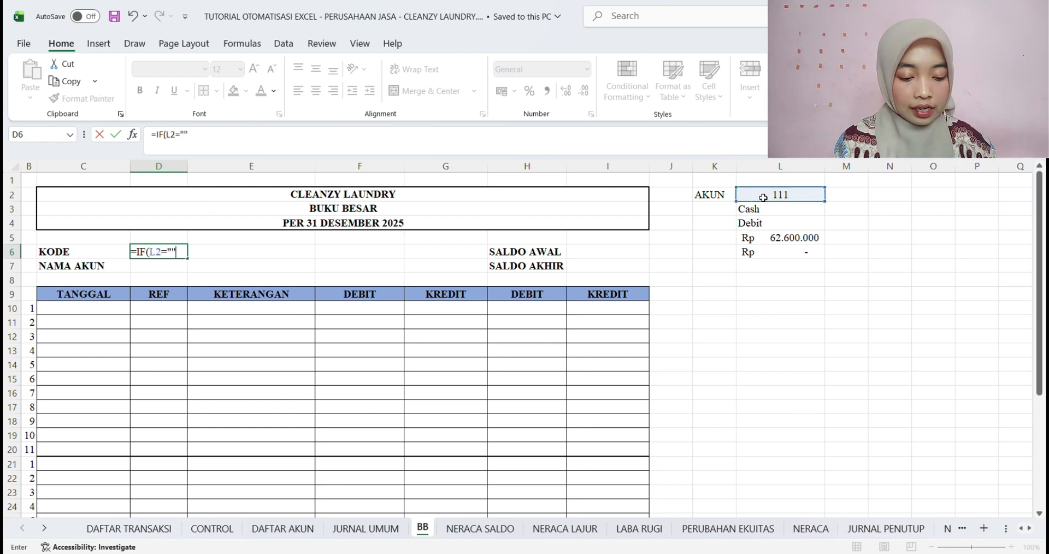
{"action": "type", "text": ";"}
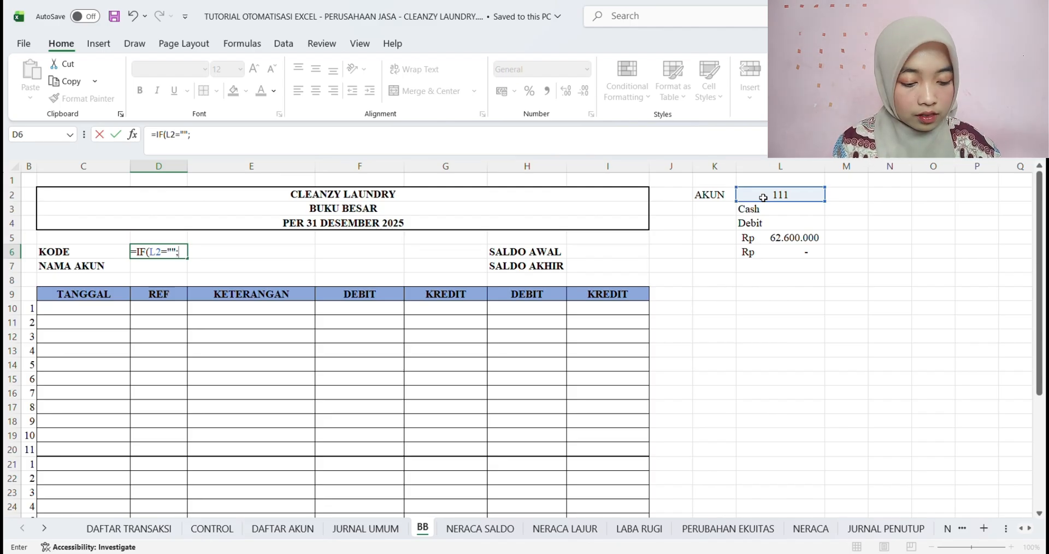
{"action": "type", "text": "\"\""}
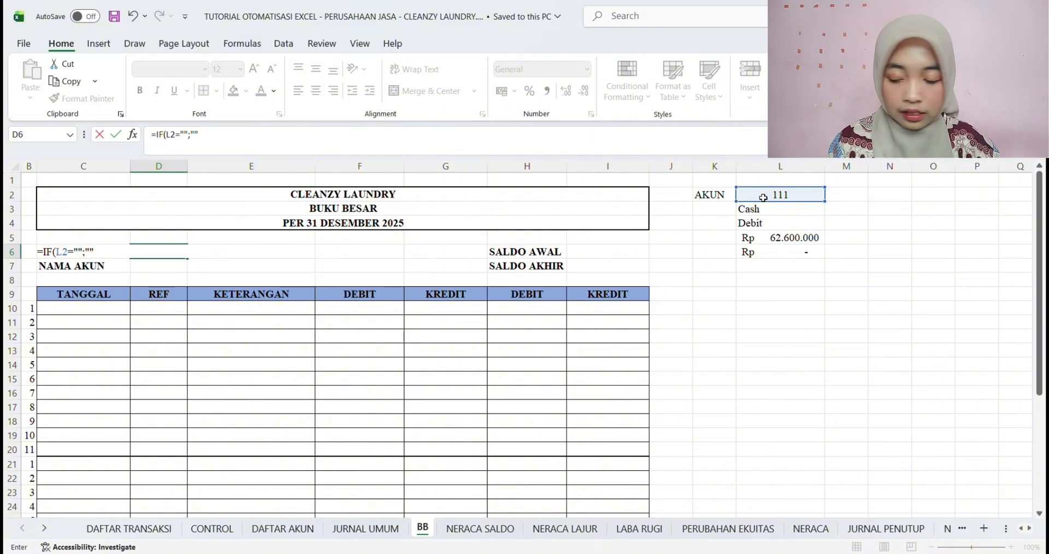
{"action": "type", "text": ";"}
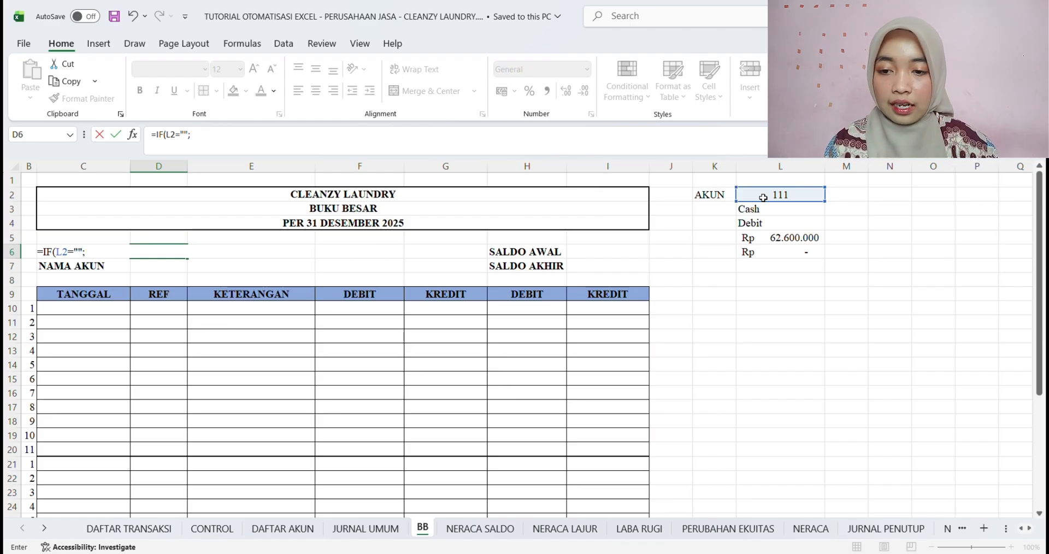
{"action": "type", "text": ";"}
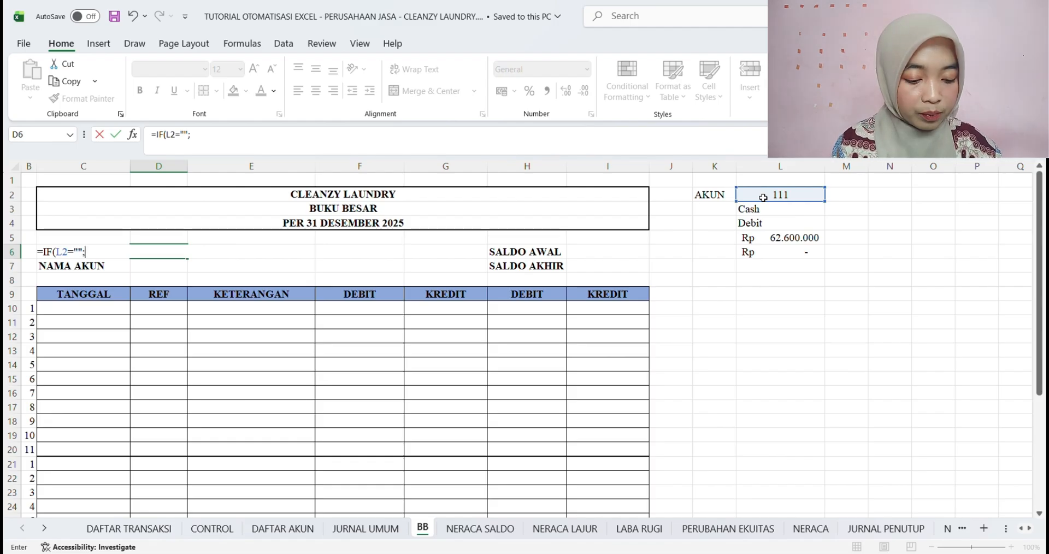
Complete the D6 formula to return "Pilih Akun" when the test is true and L2 otherwise
{"action": "type", "text": "\""}
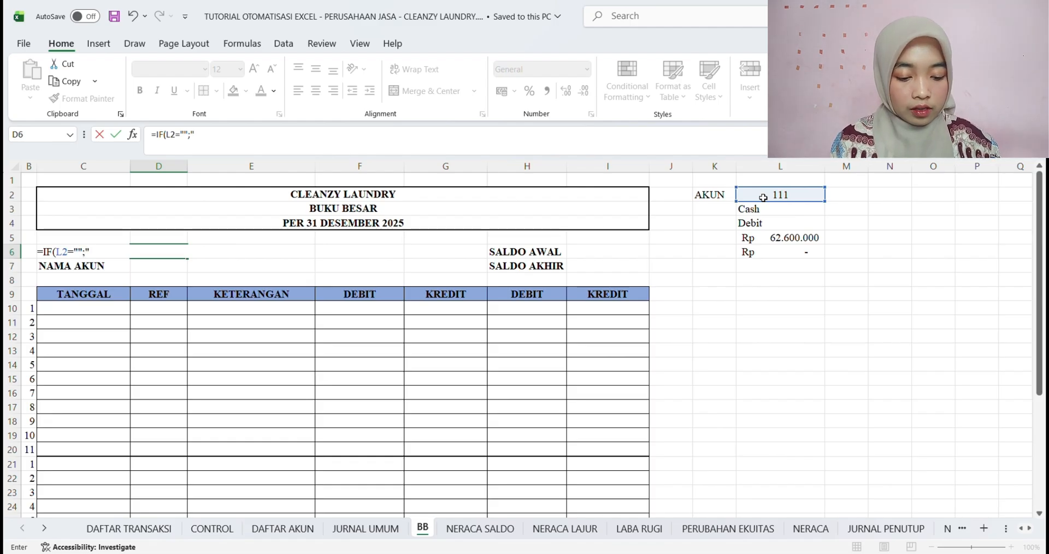
{"action": "type", "text": "Pilih"}
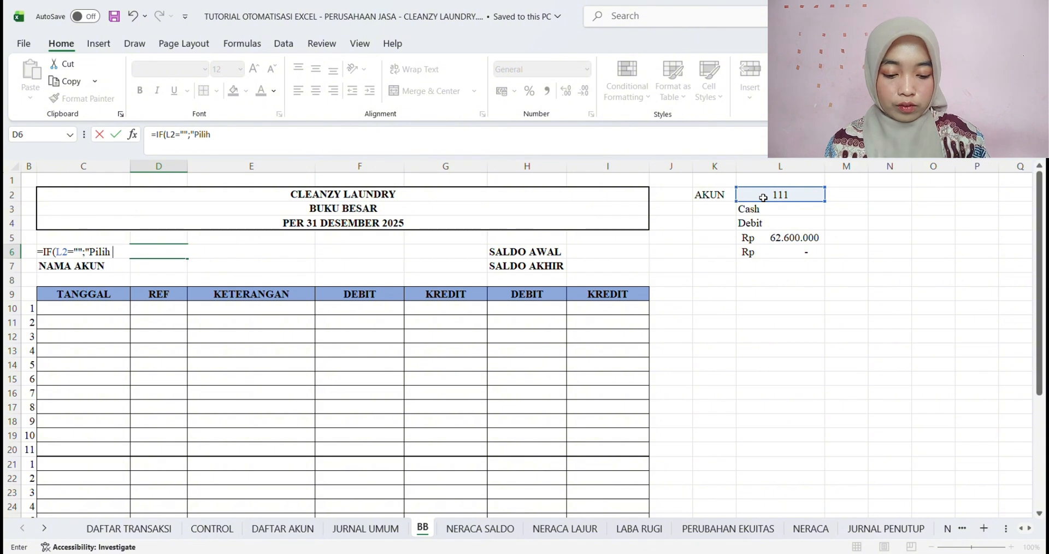
{"action": "type", "text": " Akun\";"}
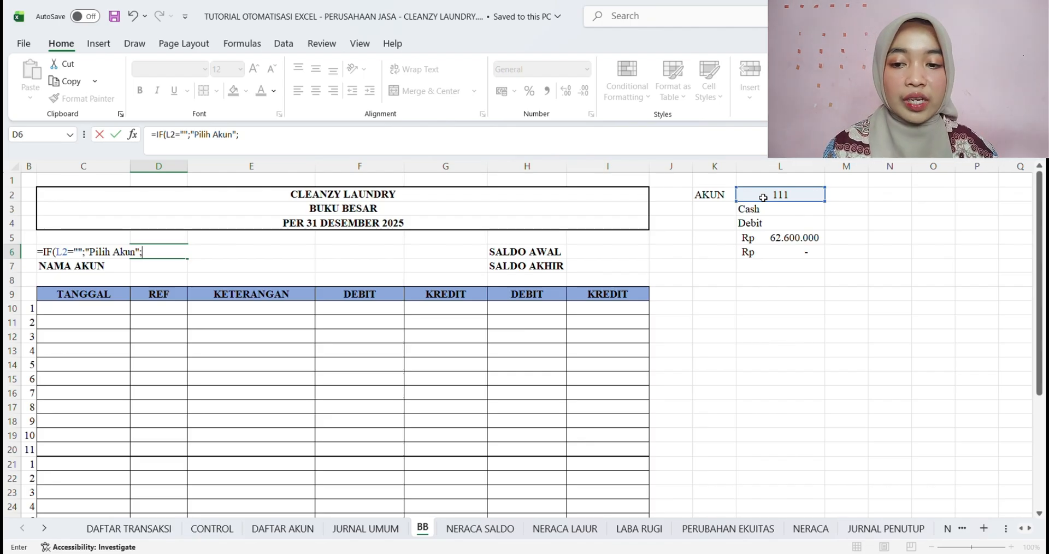
{"action": "left_click", "coordinate": [766, 197]}
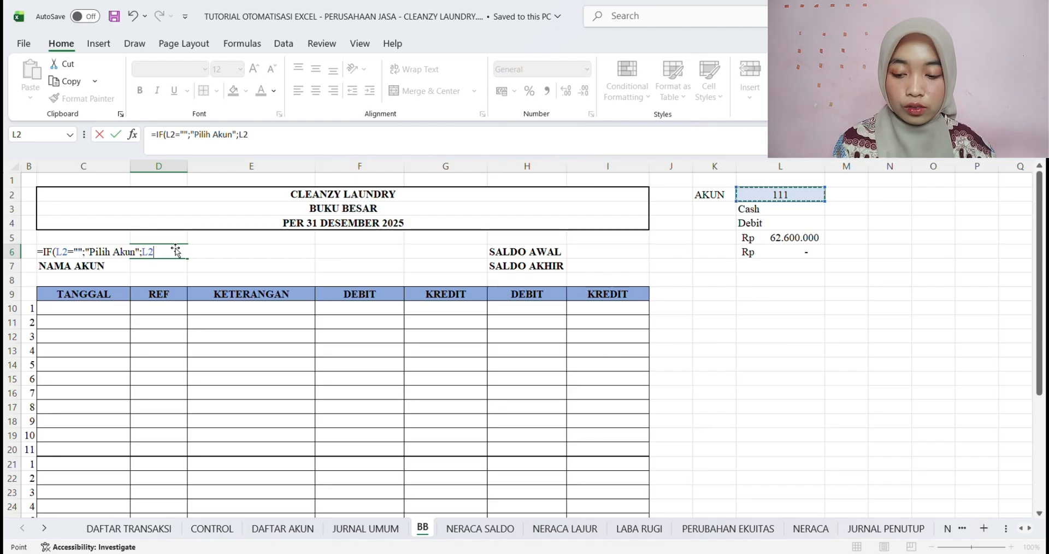
{"action": "type", "text": ")"}
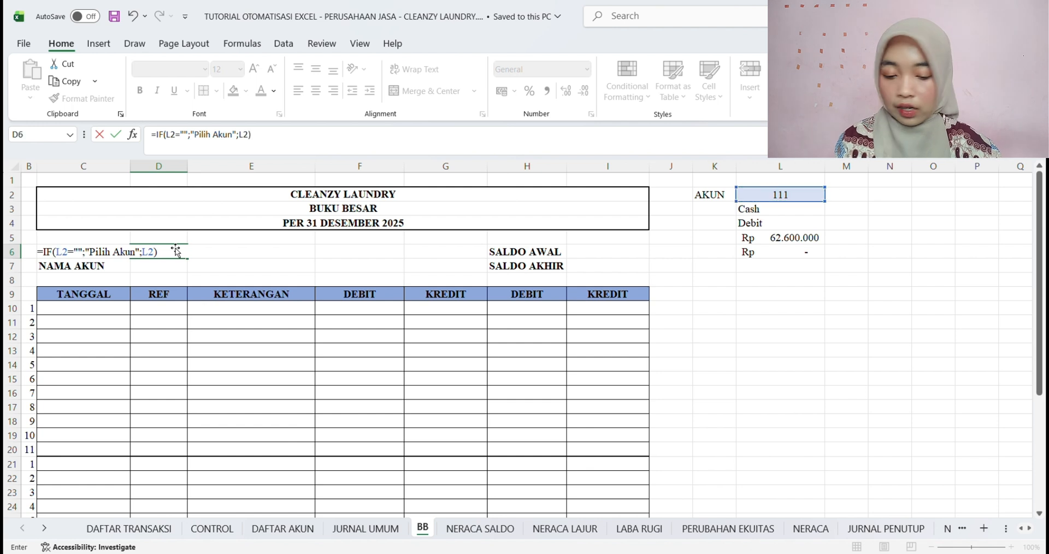
{"action": "key", "text": "Return"}
{"action": "left_click", "coordinate": [160, 256]}
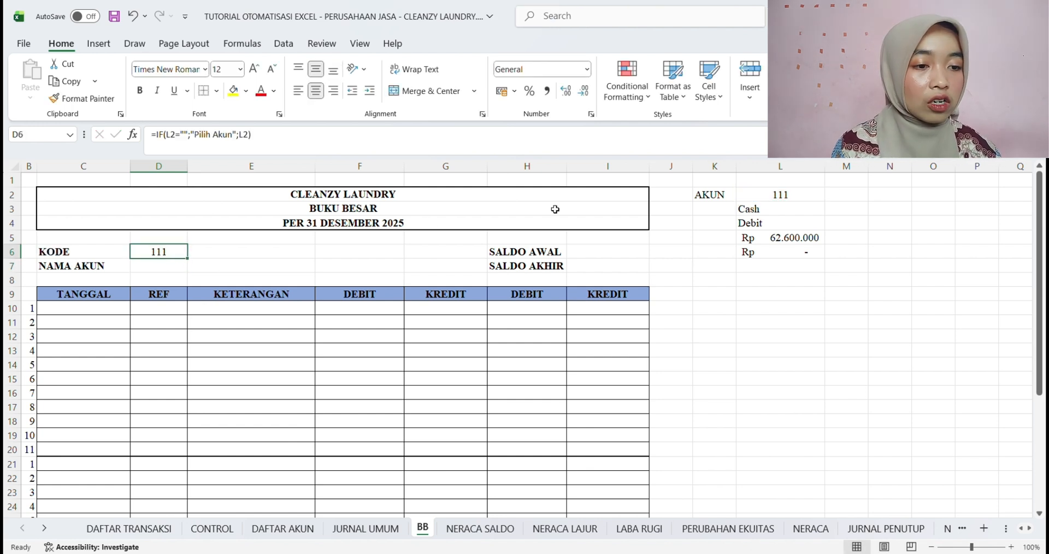
{"action": "left_click", "coordinate": [758, 198]}
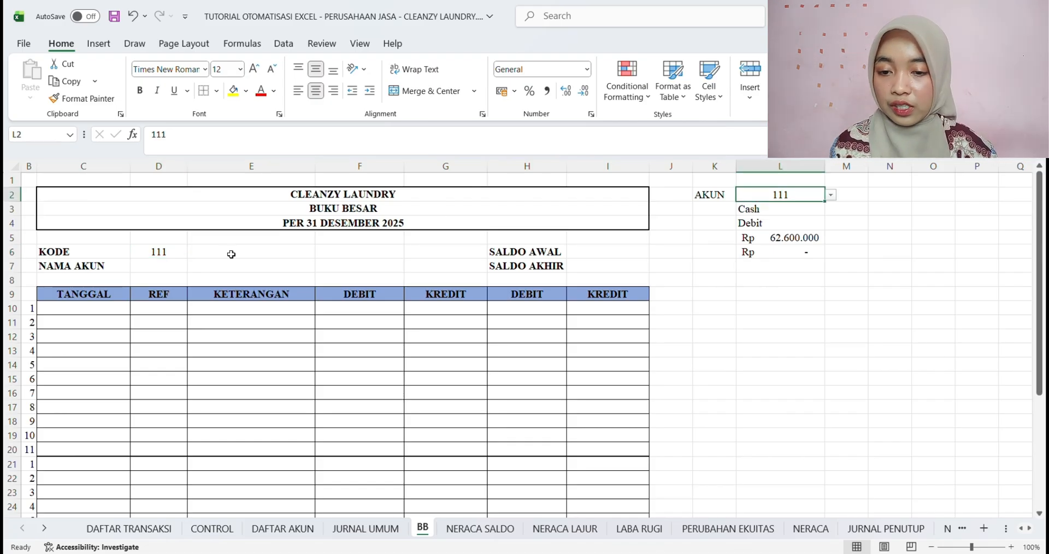
Start an INDEX formula in the NAMA AKUN cell D7 with the named range Nama_Akun as its array
{"action": "left_click", "coordinate": [162, 268]}
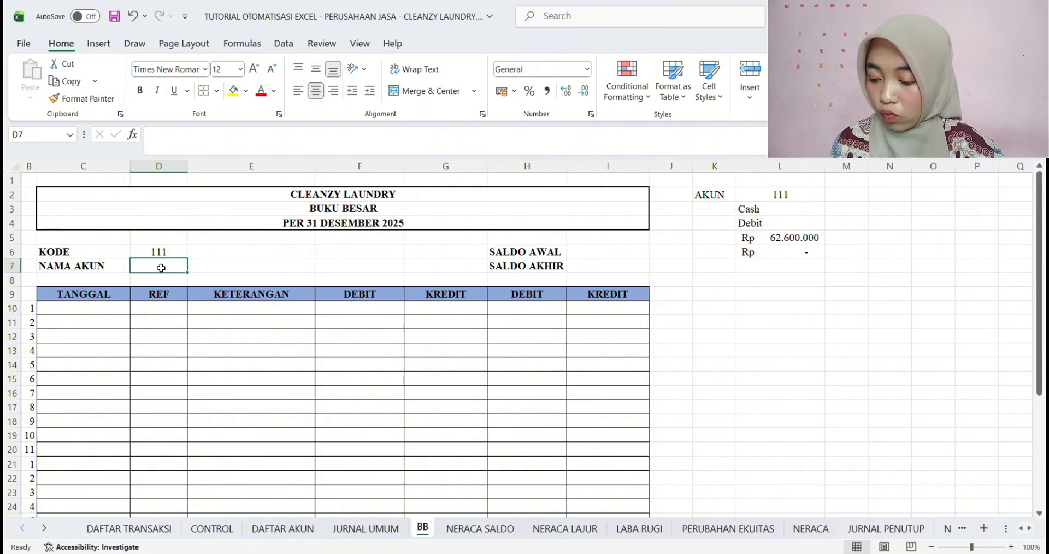
{"action": "type", "text": "="}
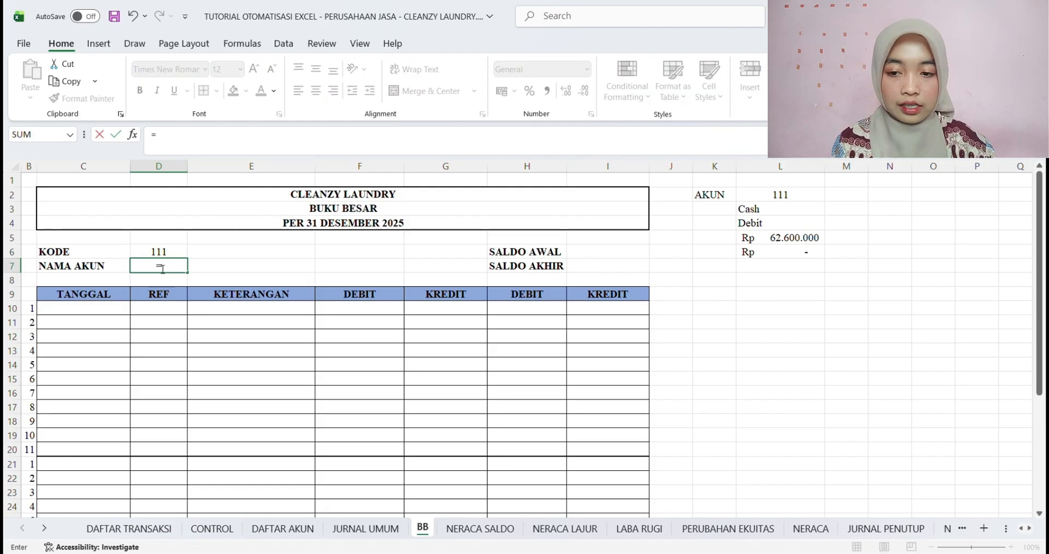
{"action": "type", "text": "in"}
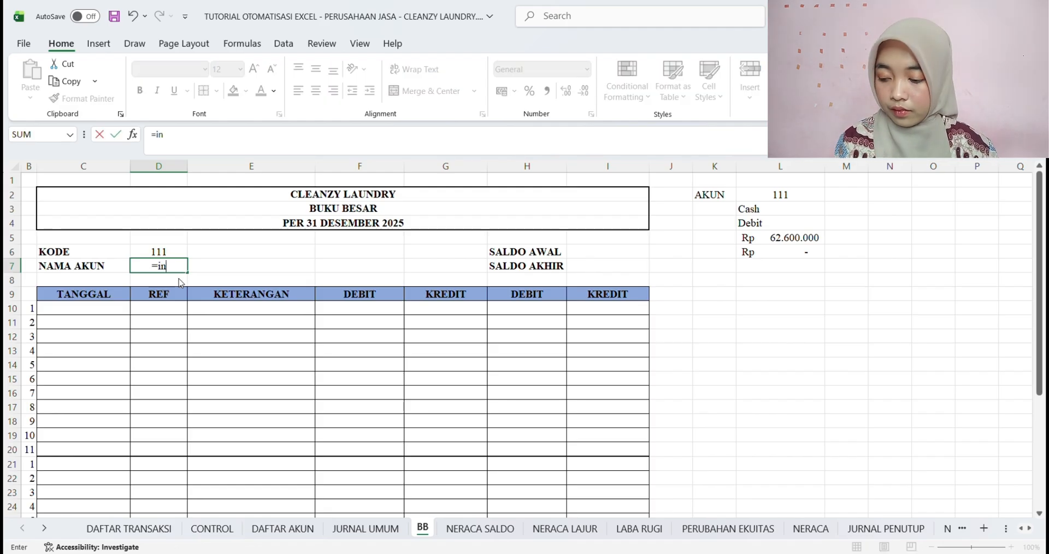
{"action": "key", "text": "Tab"}
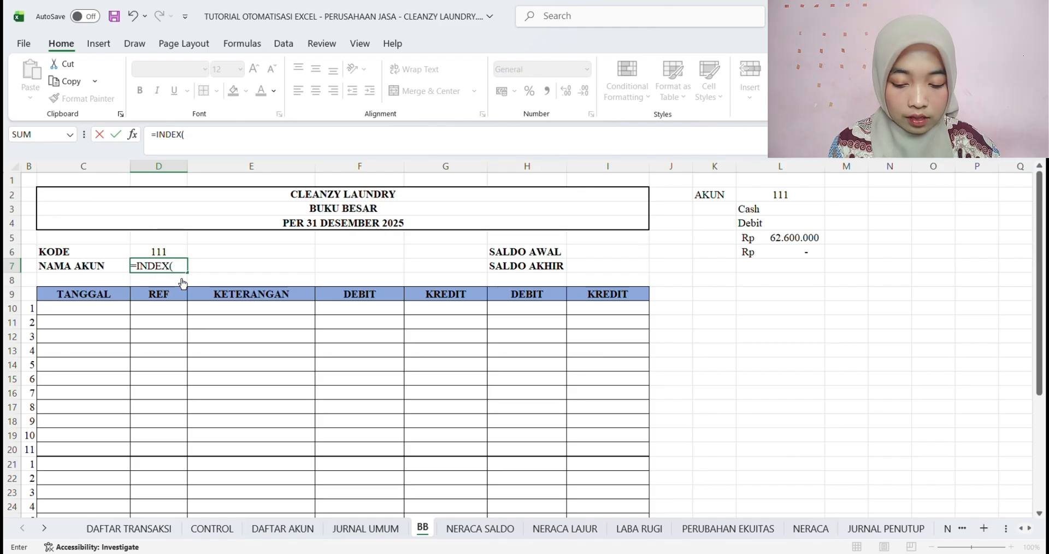
{"action": "type", "text": "Nama"}
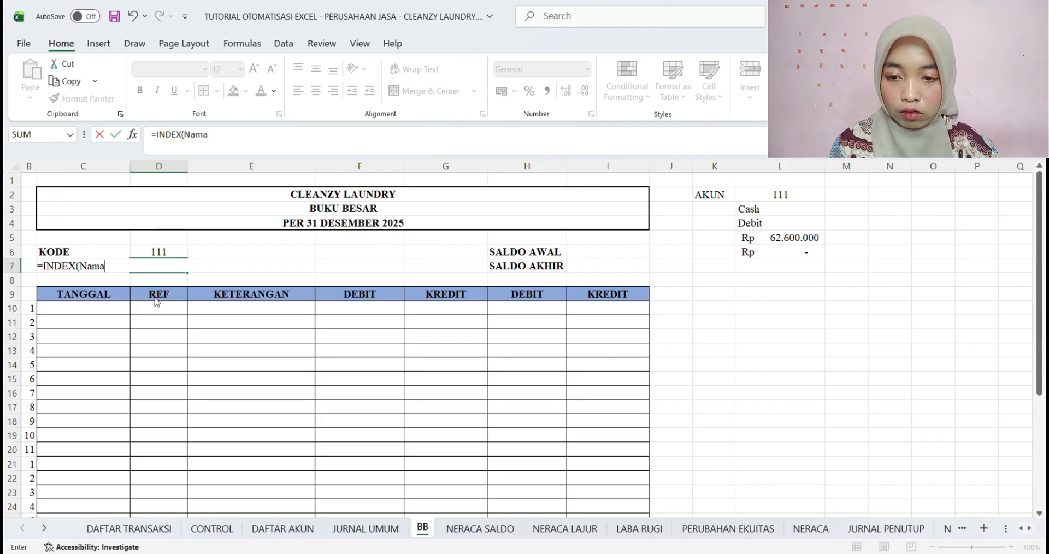
{"action": "key", "text": "Tab"}
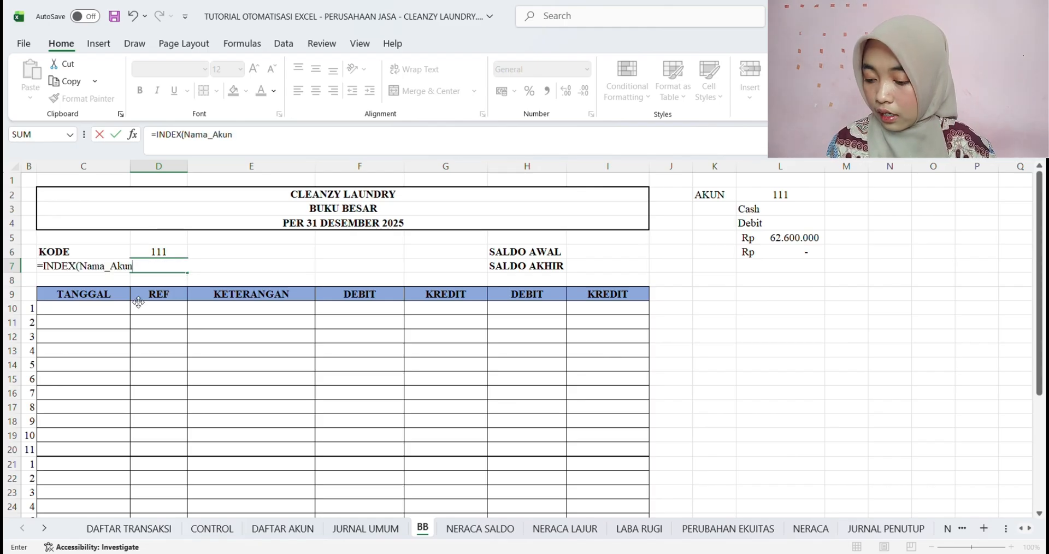
{"action": "type", "text": ";"}
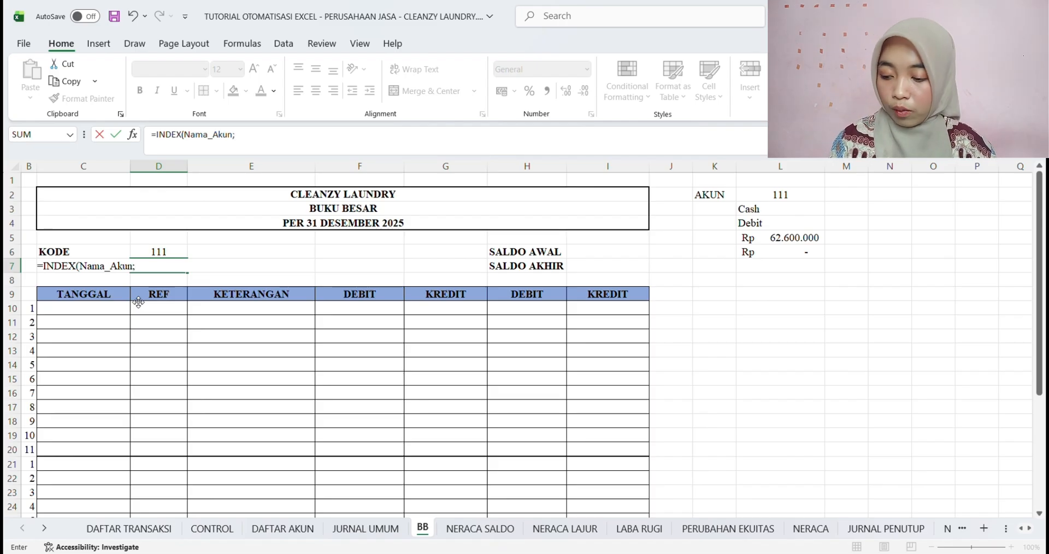
{"action": "type", "text": "MAT"}
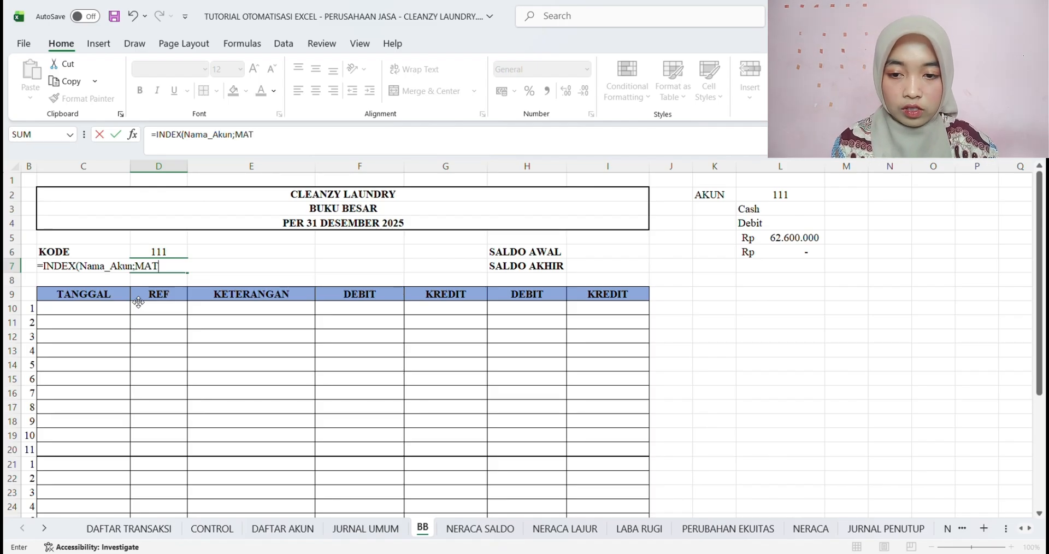
{"action": "type", "text": "CH("}
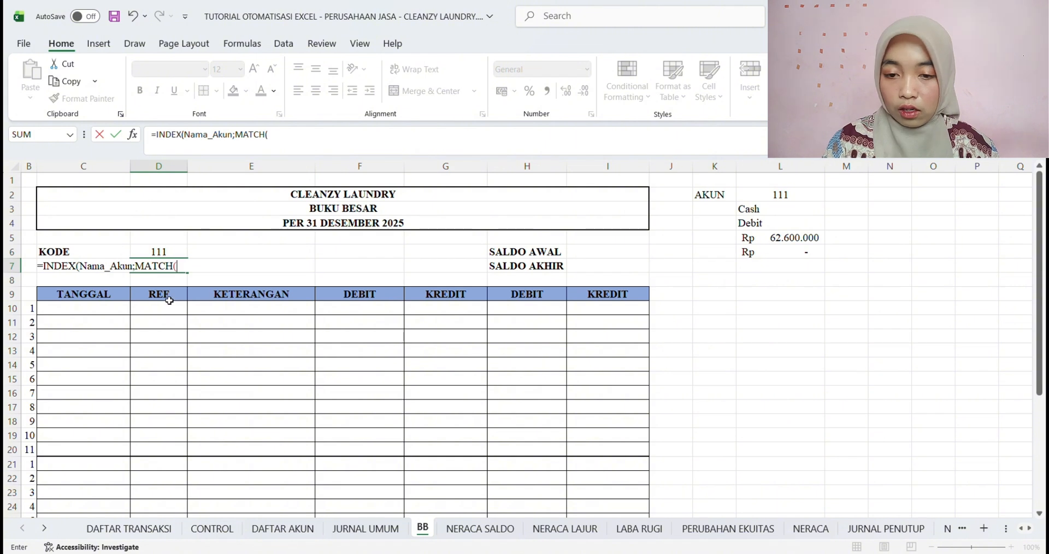
Complete the D7 formula with MATCH(D6;No_Akun;0) as the row argument and save the workbook
{"action": "left_click", "coordinate": [159, 255]}
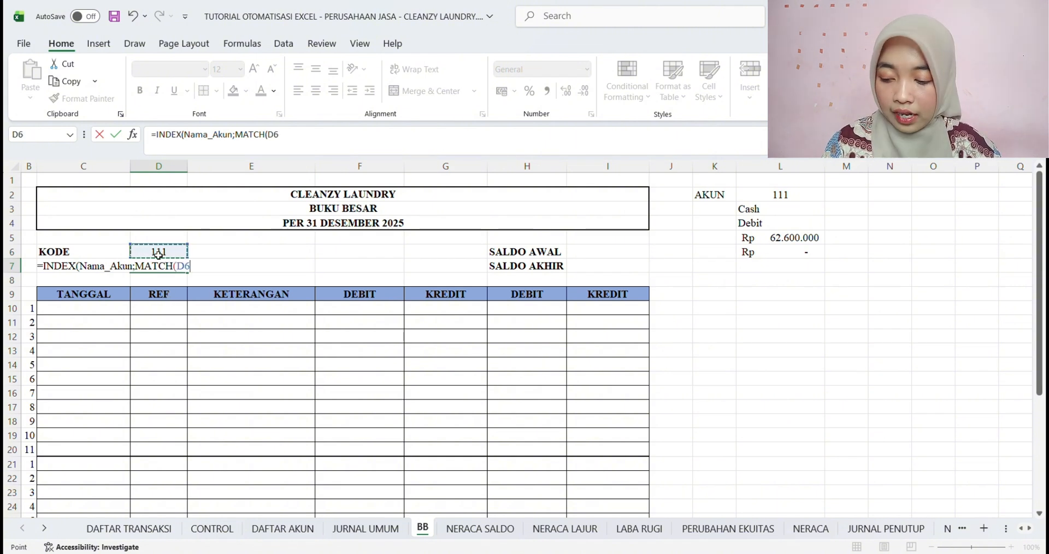
{"action": "type", "text": ";"}
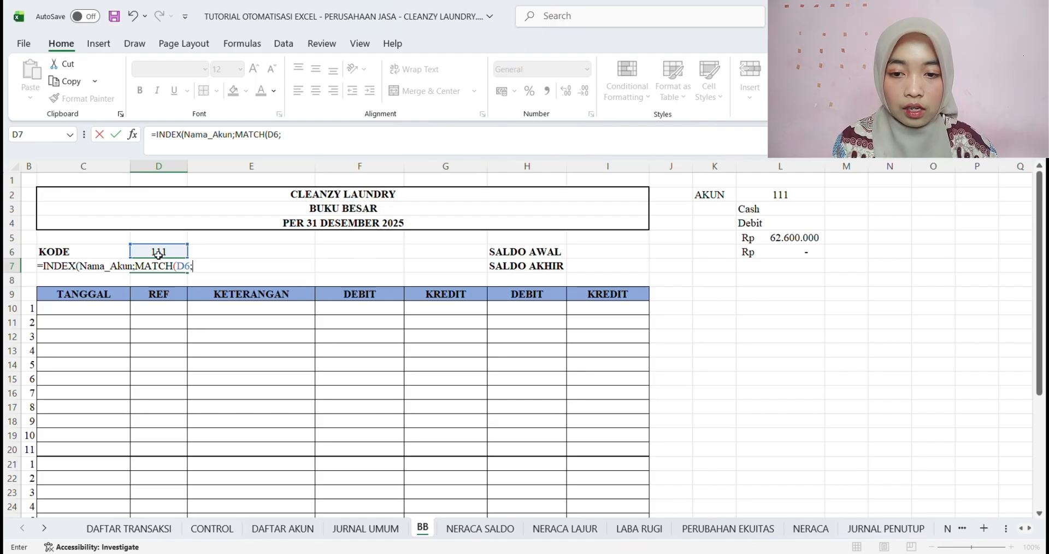
{"action": "type", "text": "No"}
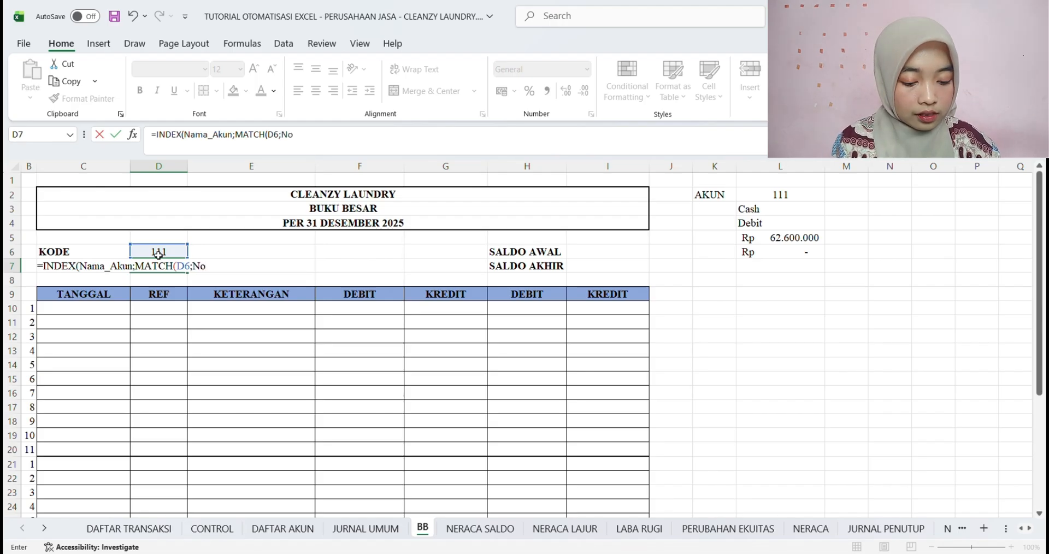
{"action": "type", "text": "._A"}
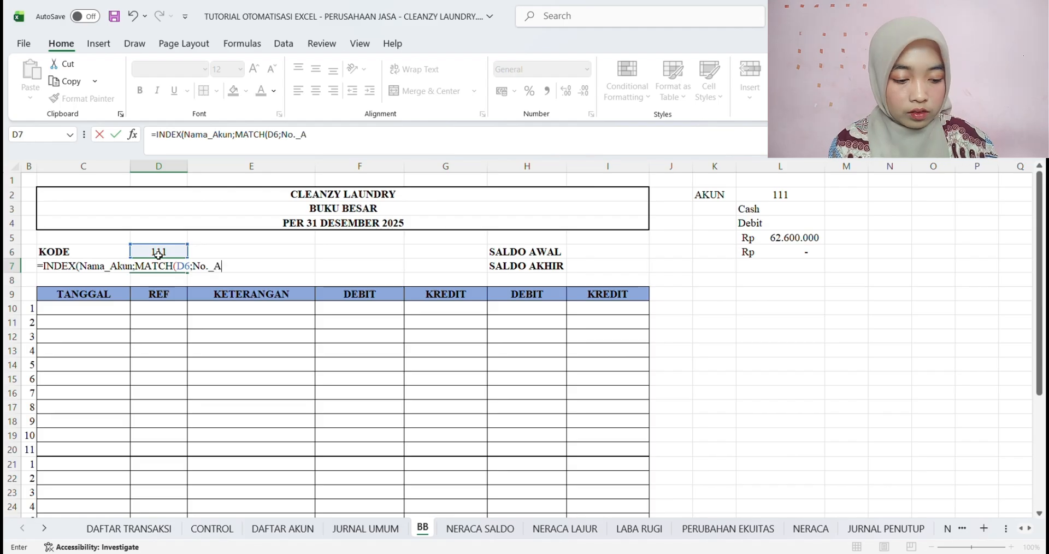
{"action": "key", "text": "BackSpace"}
{"action": "key", "text": "BackSpace"}
{"action": "key", "text": "BackSpace"}
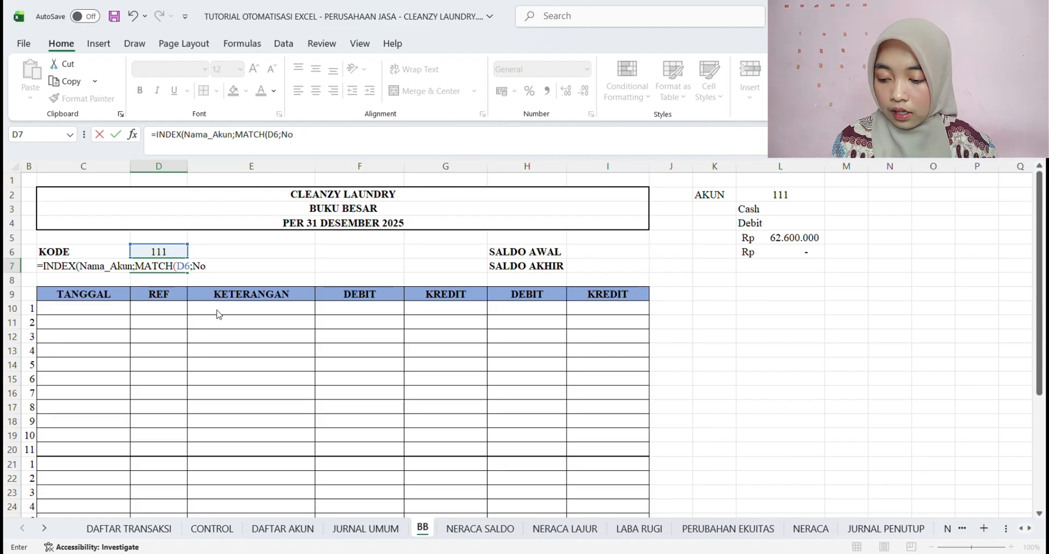
{"action": "type", "text": "_Akun"}
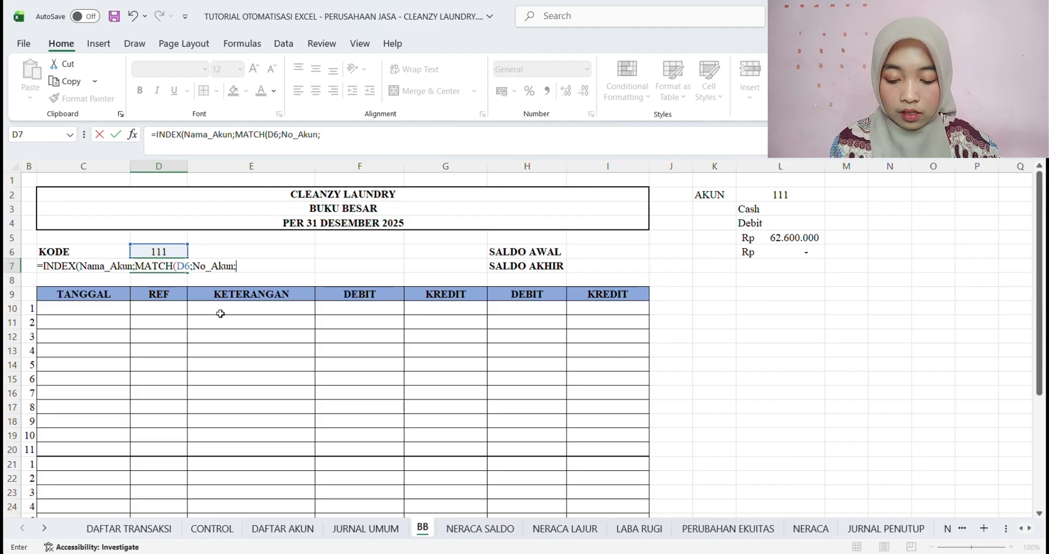
{"action": "type", "text": ";0))"}
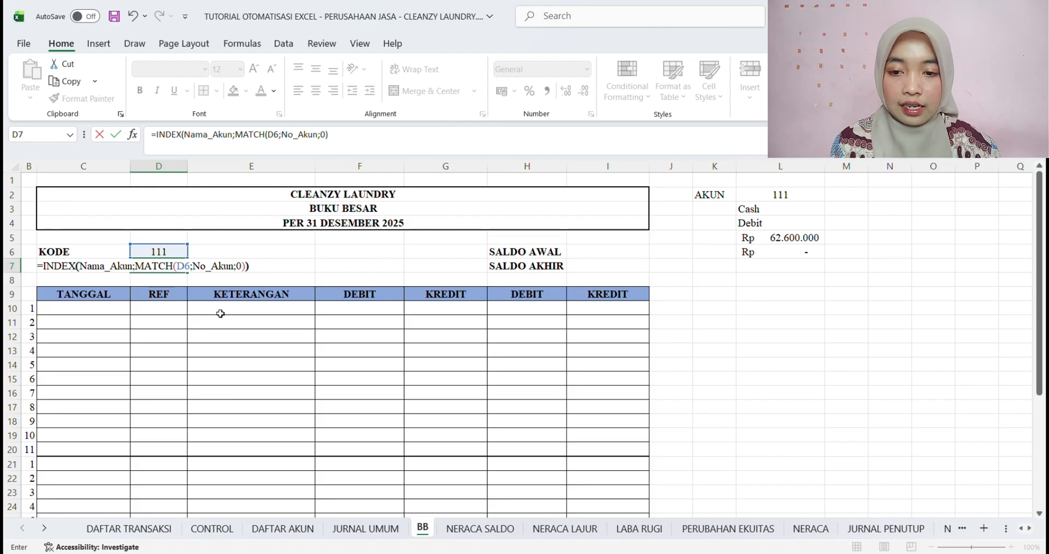
{"action": "key", "text": "Return"}
{"action": "left_click", "coordinate": [160, 266]}
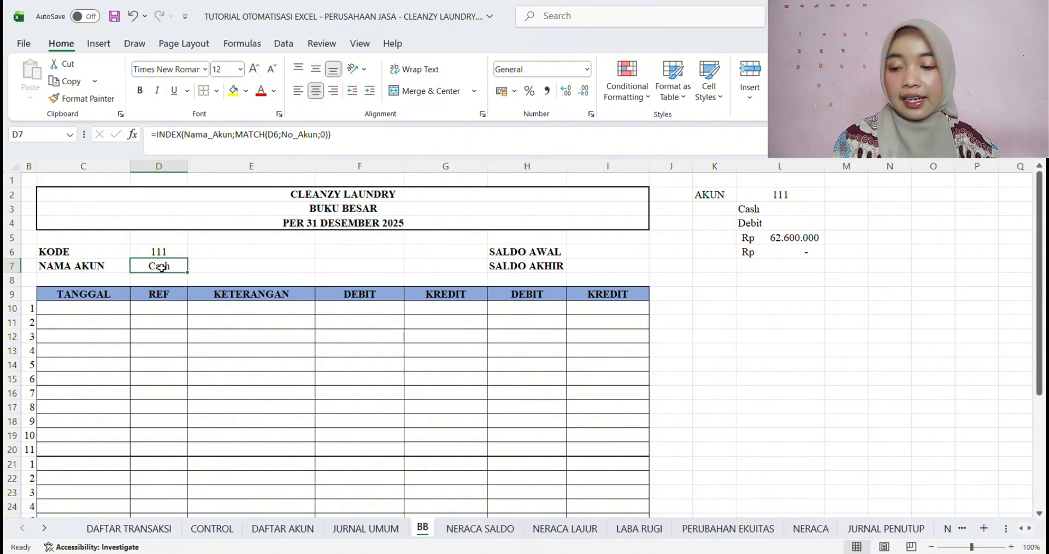
{"action": "key", "text": "ctrl+s"}
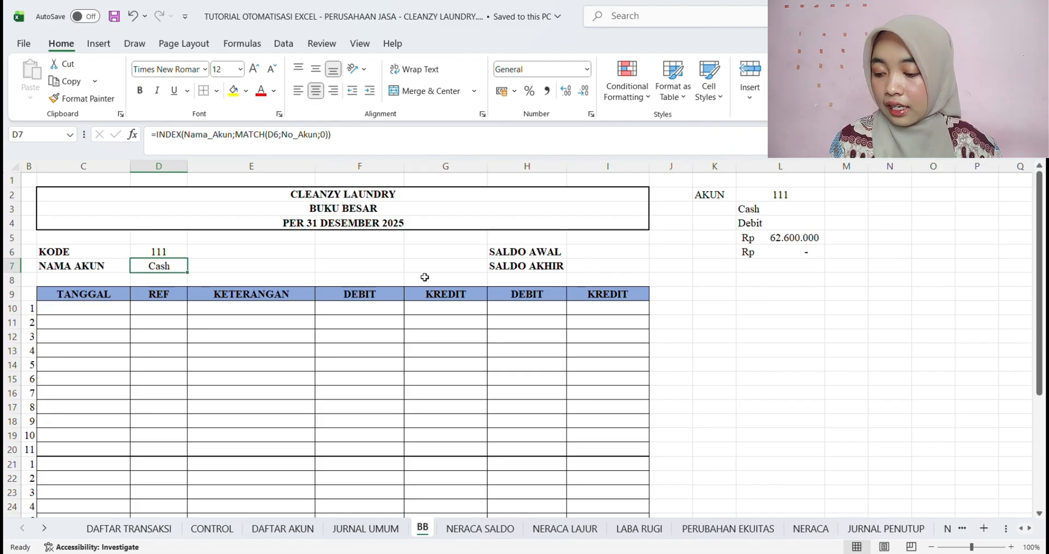
Start an IF formula in the SALDO AWAL cell I6 that tests whether the normal balance is debit (L4="Debit")
{"action": "left_click", "coordinate": [608, 252]}
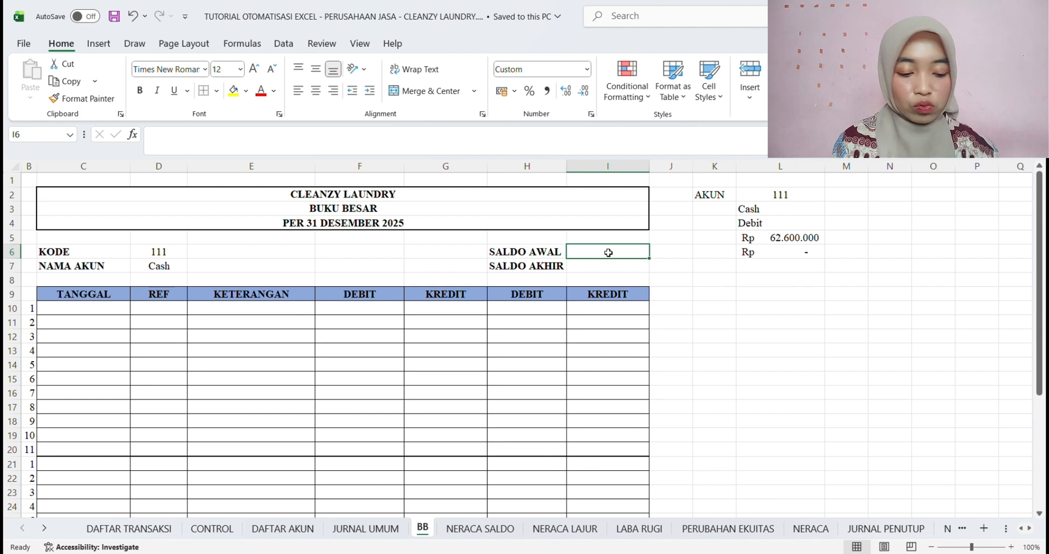
{"action": "type", "text": "="}
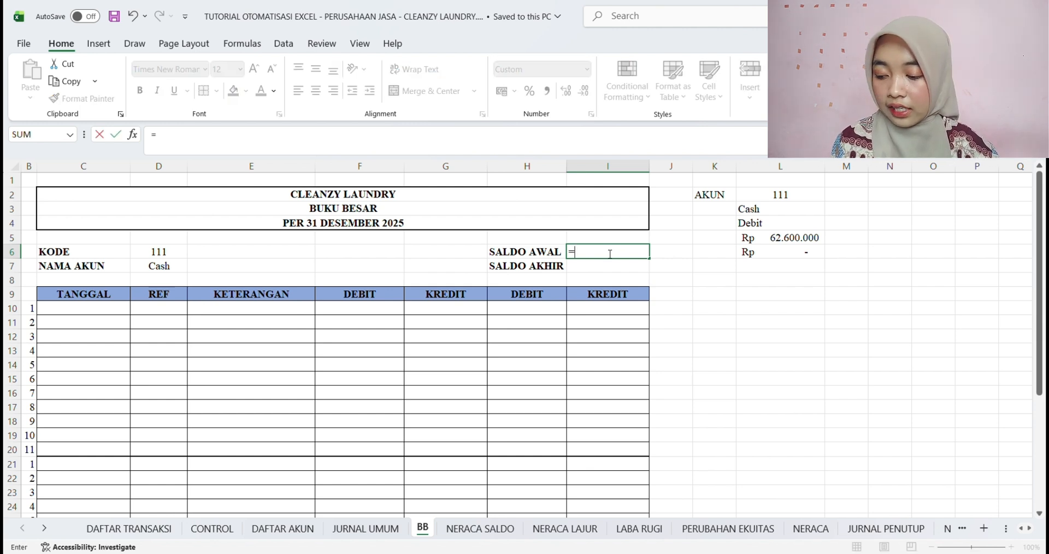
{"action": "type", "text": "IF"}
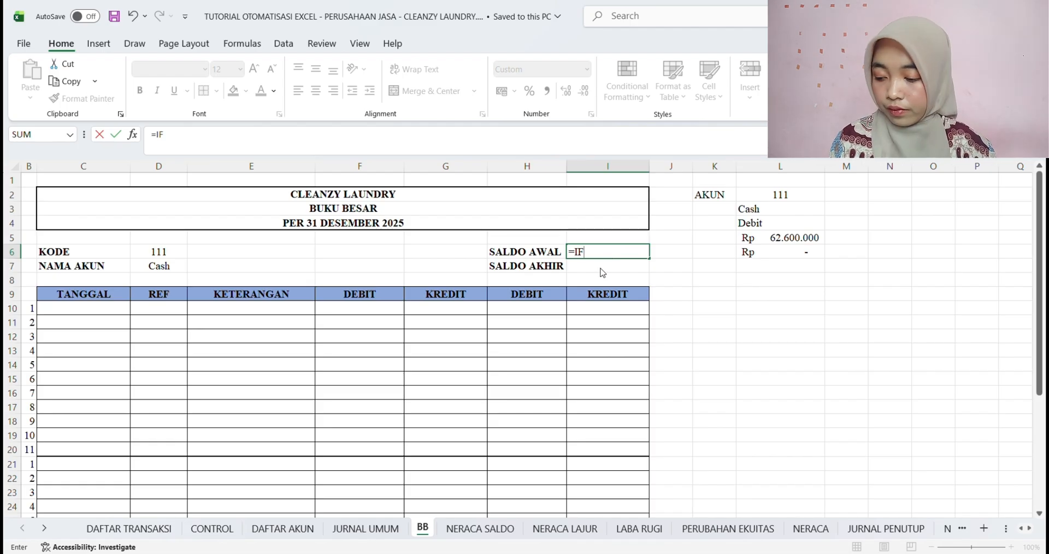
{"action": "type", "text": "("}
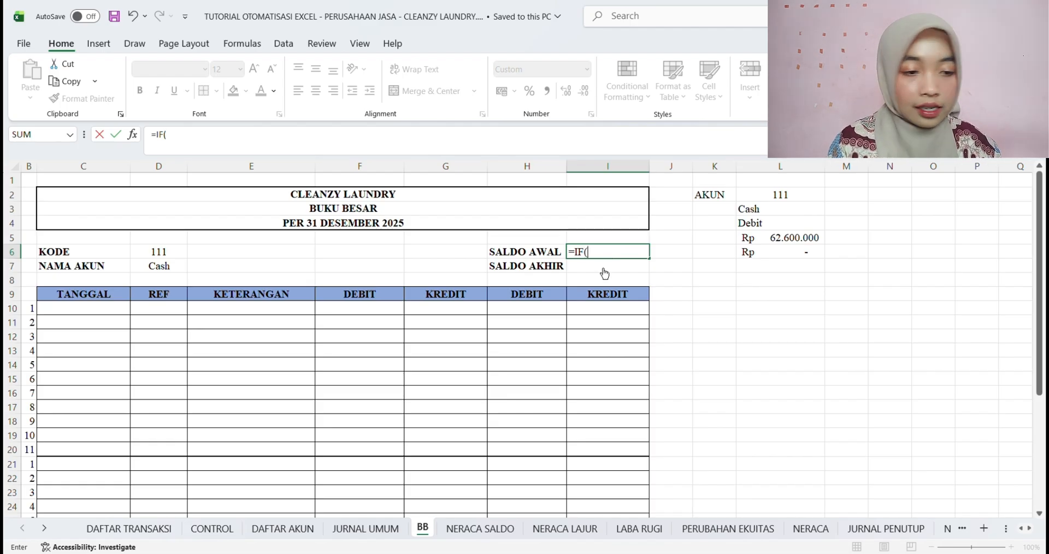
{"action": "left_click", "coordinate": [781, 227]}
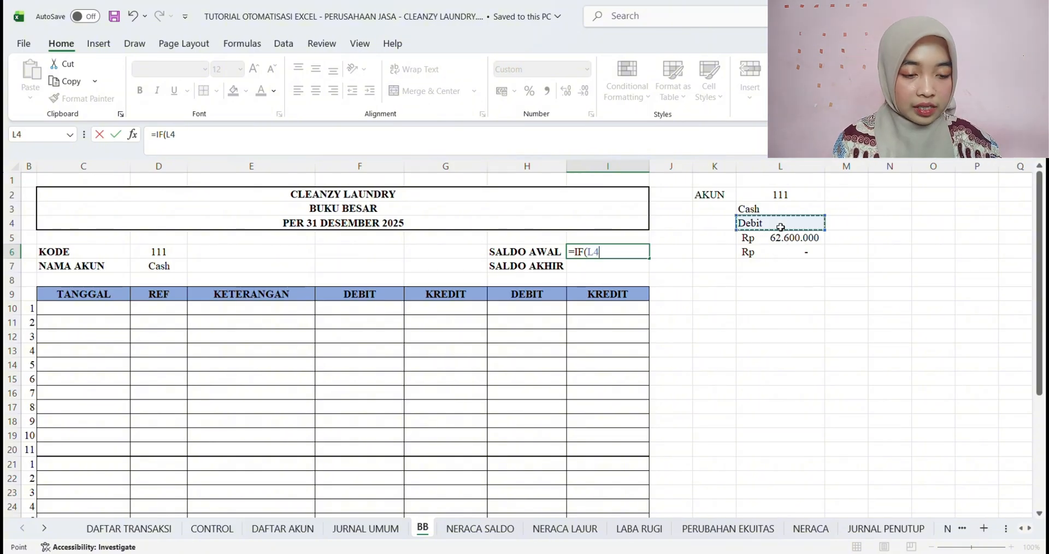
{"action": "type", "text": "="}
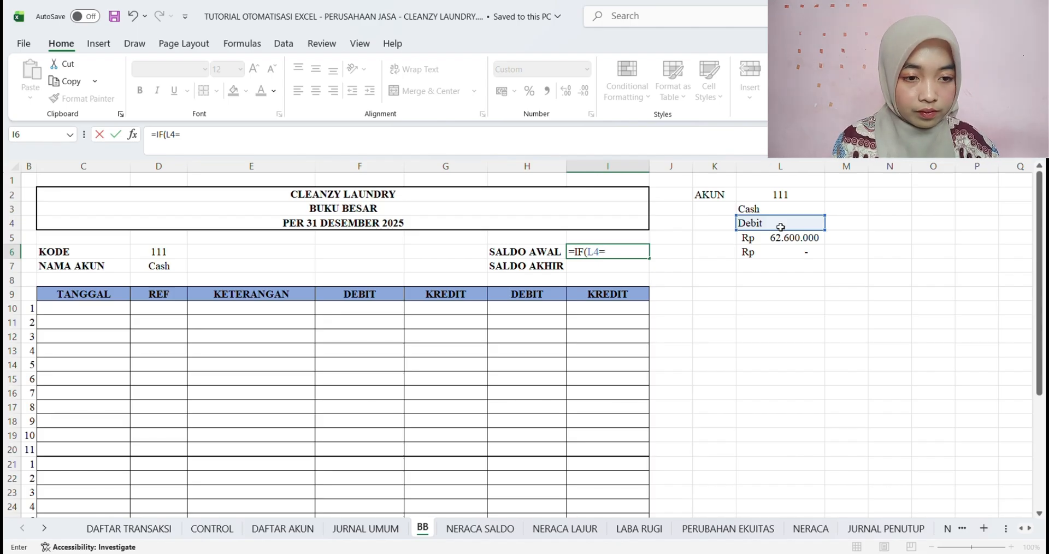
{"action": "type", "text": "\"Debit"}
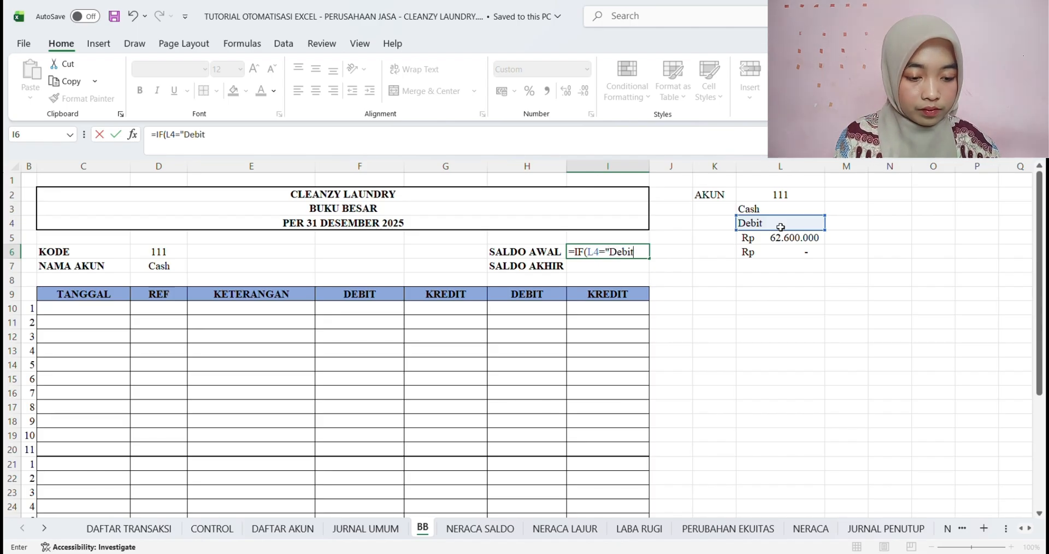
{"action": "type", "text": "\";"}
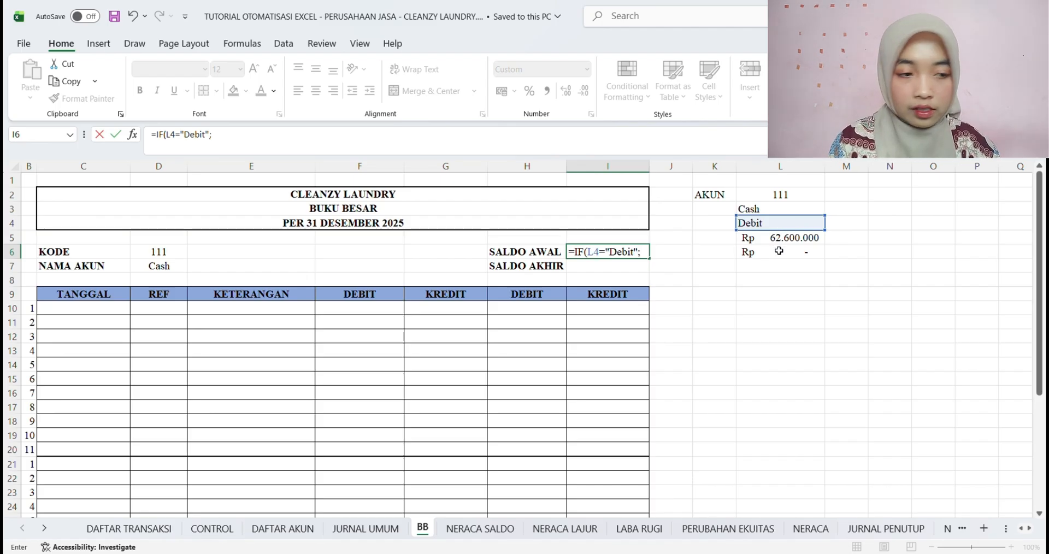
Complete the I6 formula to return L5-L6 when the test is true and L6-L5 otherwise
{"action": "left_click", "coordinate": [778, 243]}
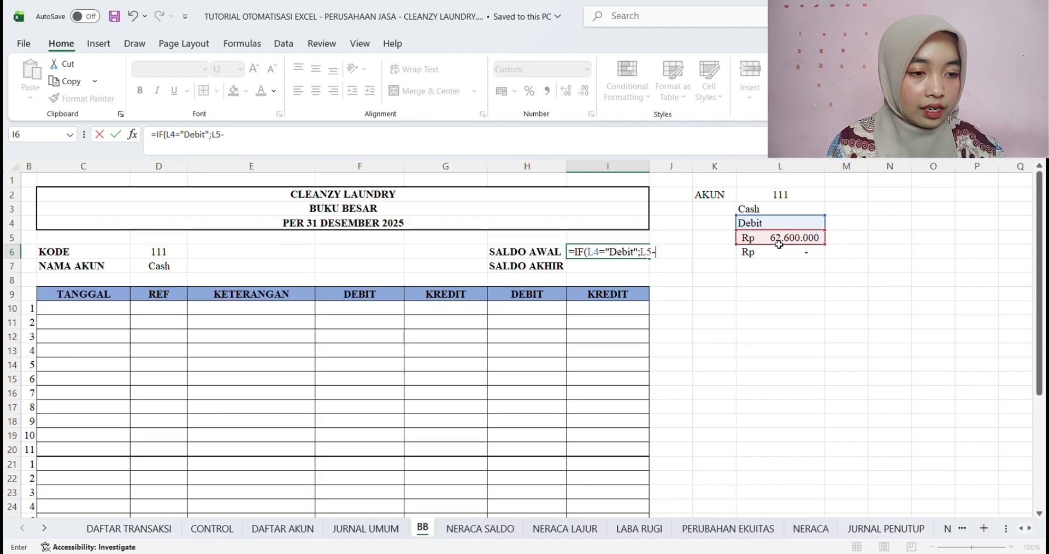
{"action": "type", "text": "-"}
{"action": "left_click", "coordinate": [778, 257]}
{"action": "type", "text": ";"}
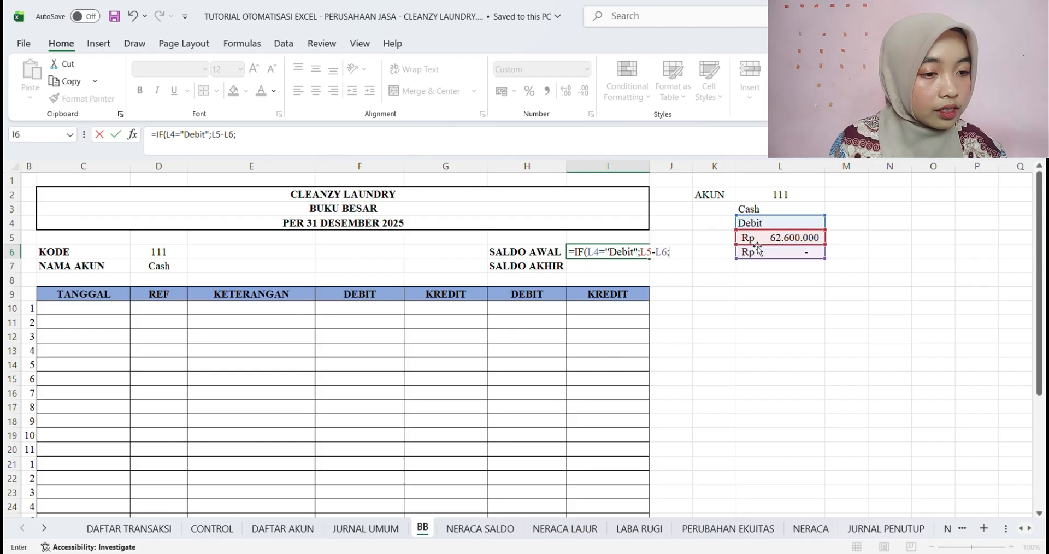
{"action": "left_click", "coordinate": [787, 256]}
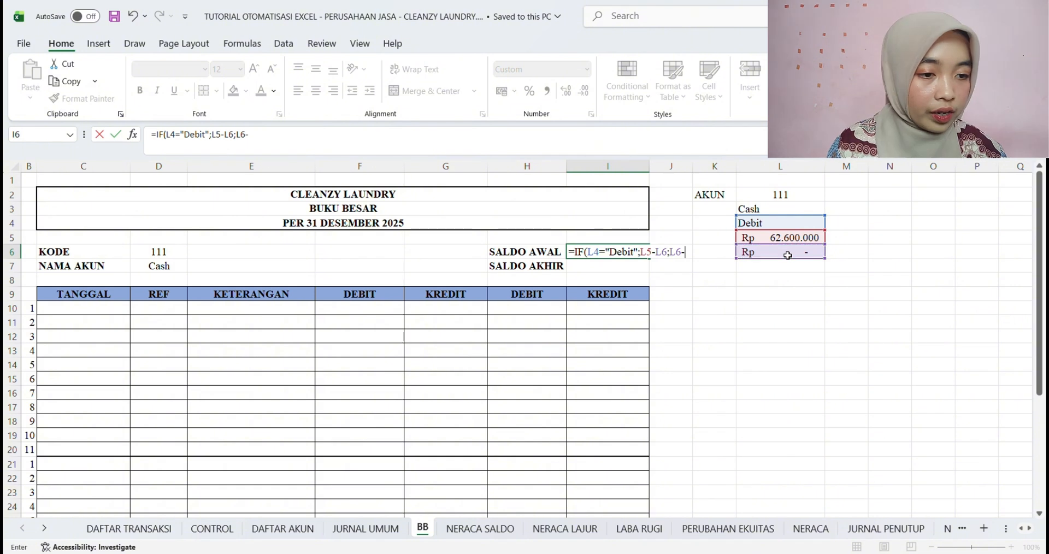
{"action": "type", "text": "-"}
{"action": "left_click", "coordinate": [783, 241]}
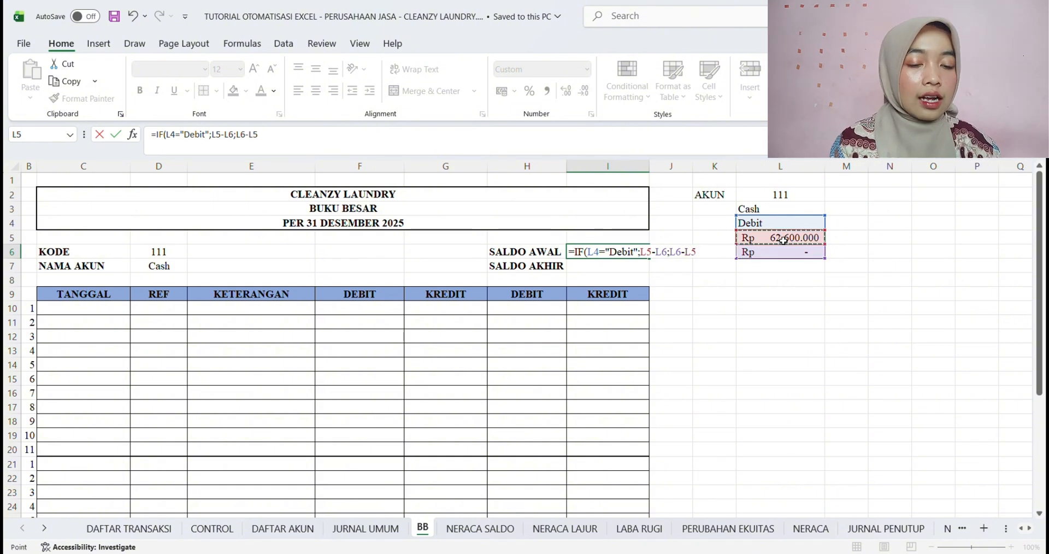
{"action": "type", "text": ")"}
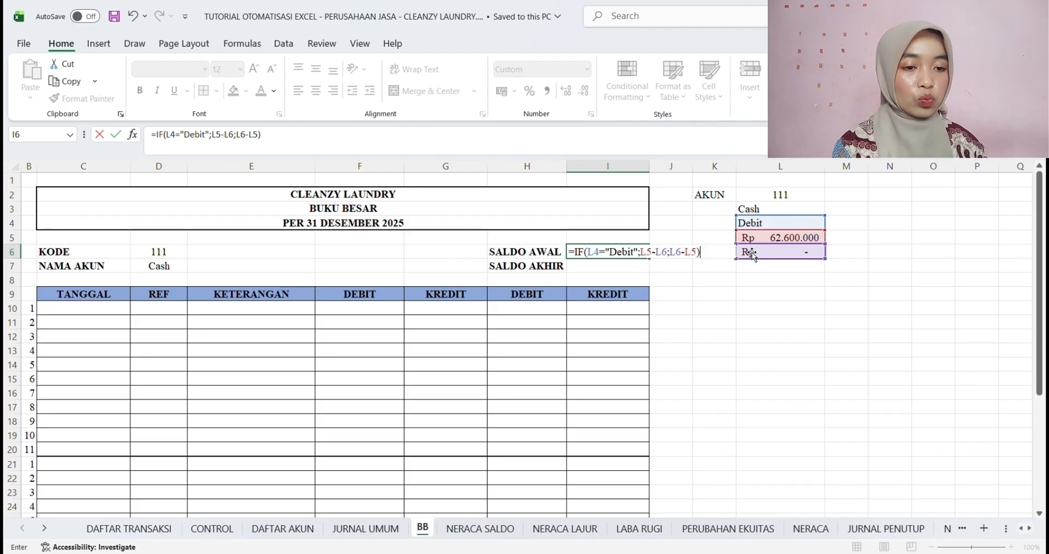
{"action": "key", "text": "Return"}
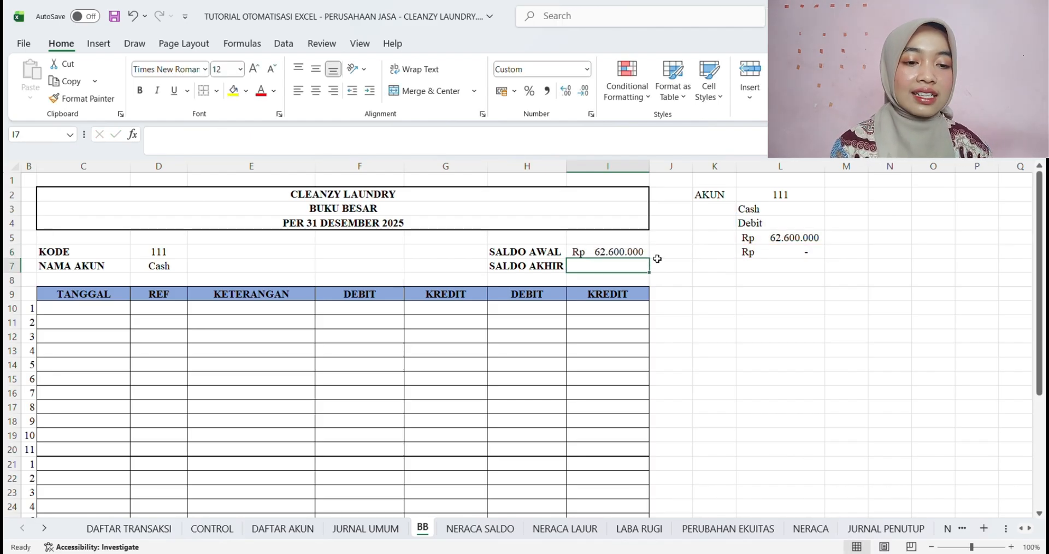
{"action": "left_click", "coordinate": [597, 253]}
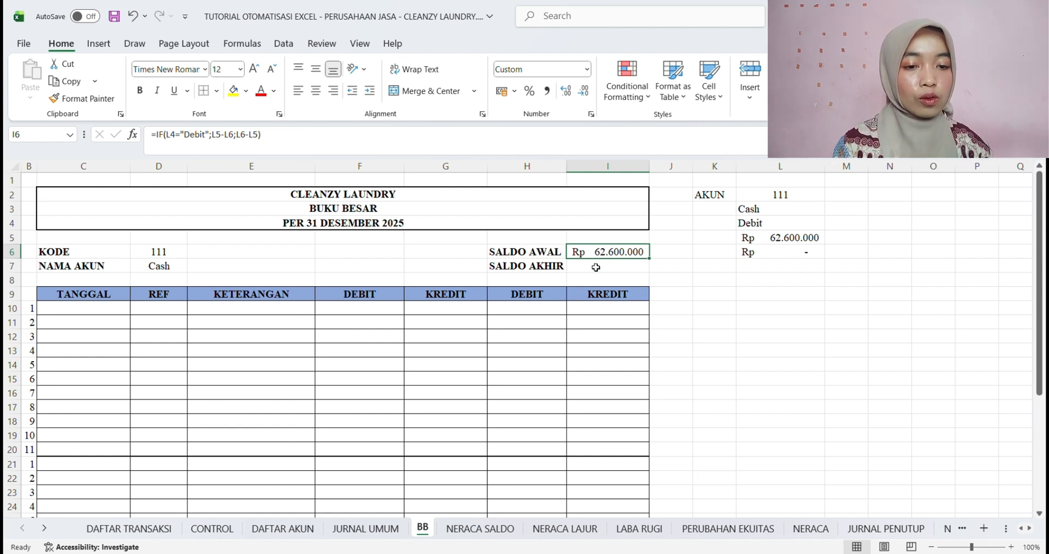
{"action": "left_click", "coordinate": [596, 267]}
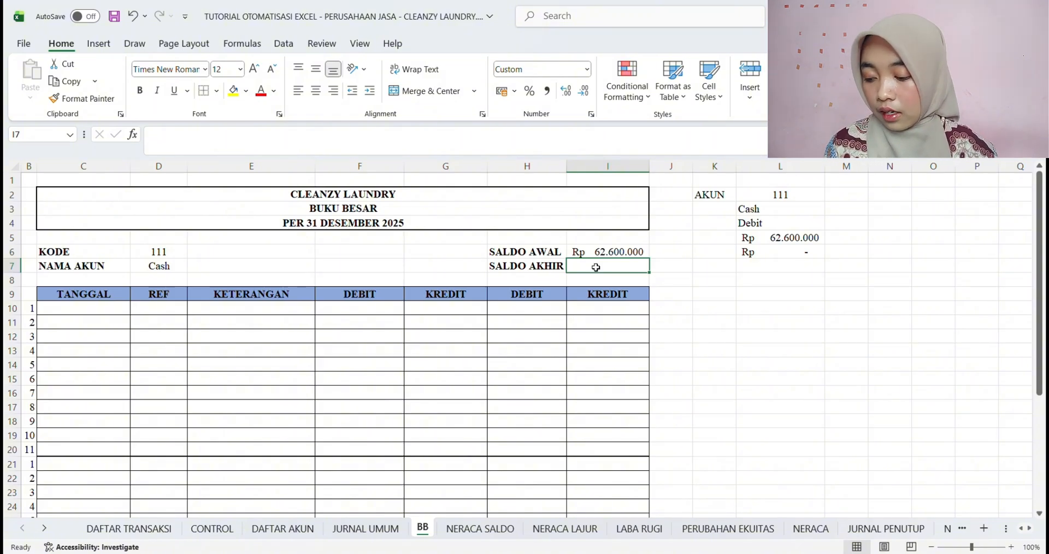
{"action": "left_click", "coordinate": [104, 310]}
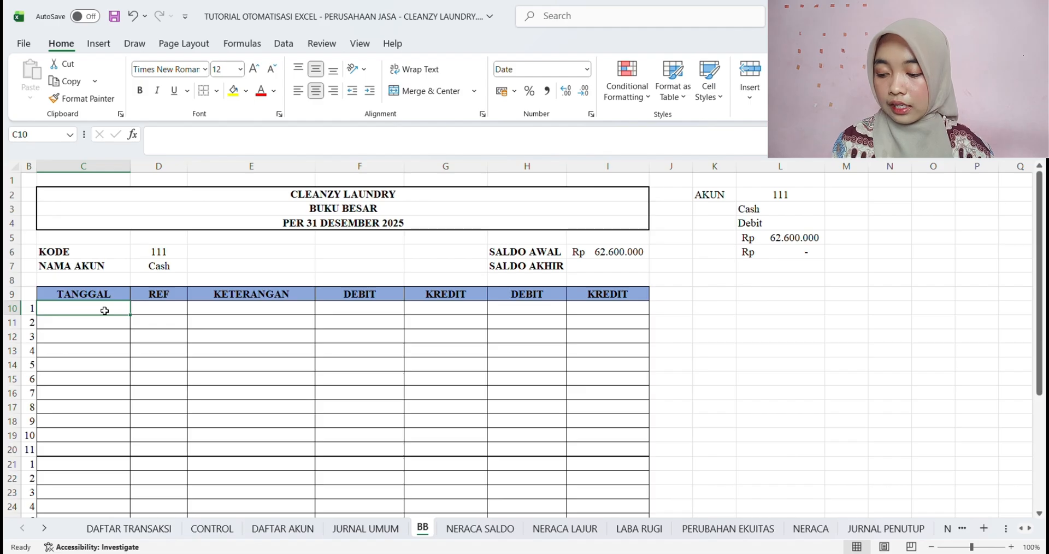
{"action": "left_click_drag", "start_coordinate": [104, 310], "coordinate": [98, 465]}
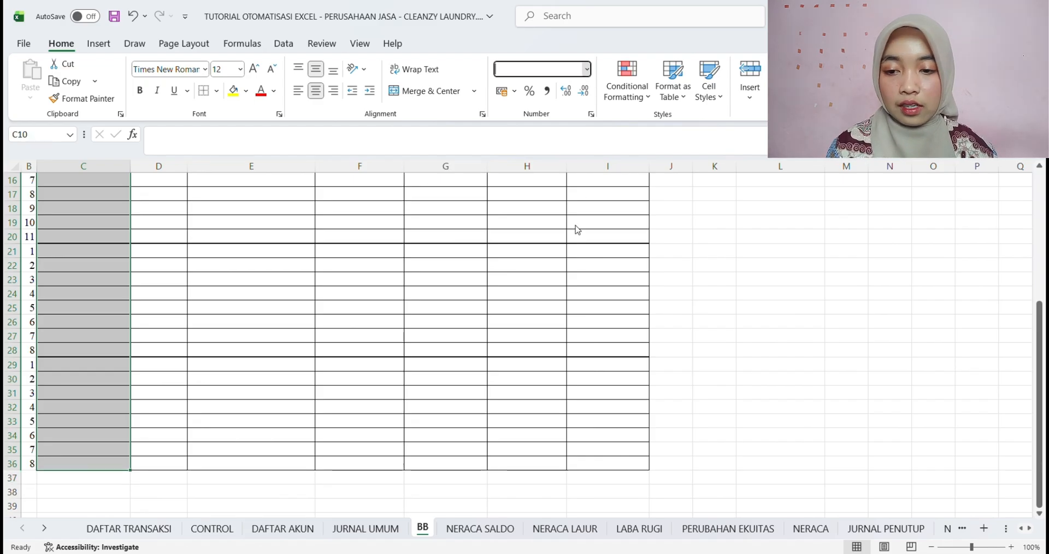
{"action": "scroll", "coordinate": [214, 403], "scroll_direction": "up", "scroll_amount": 5}
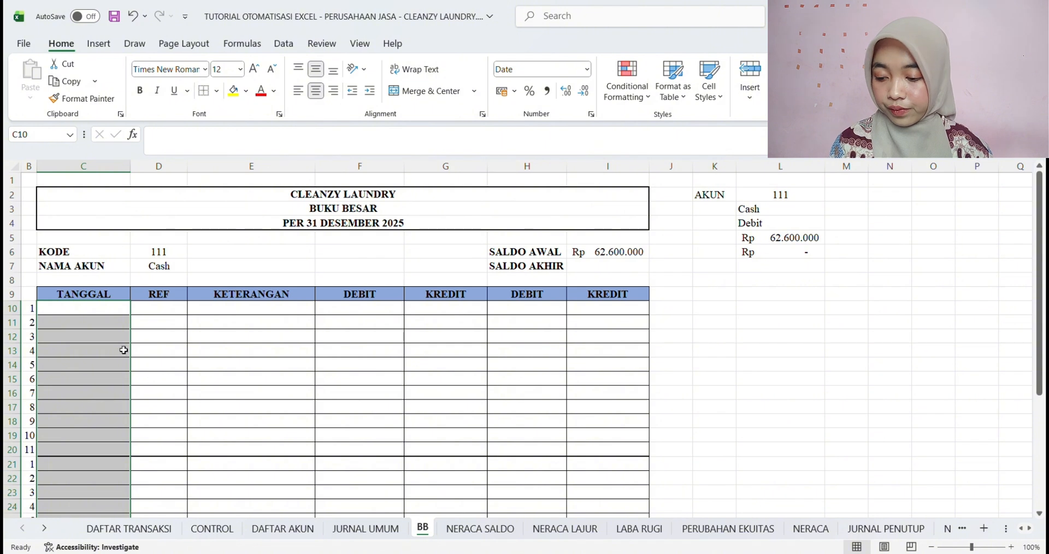
Start an IFERROR formula in the first TANGGAL cell C10, wrapping an INDEX with the named range JU_TANGGAL as its array
{"action": "left_click", "coordinate": [96, 311]}
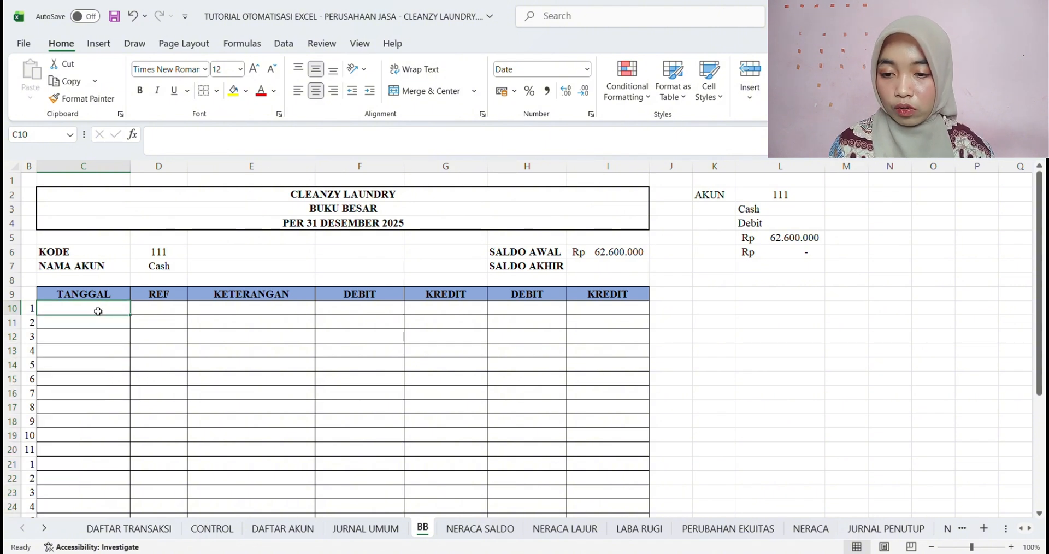
{"action": "type", "text": "="}
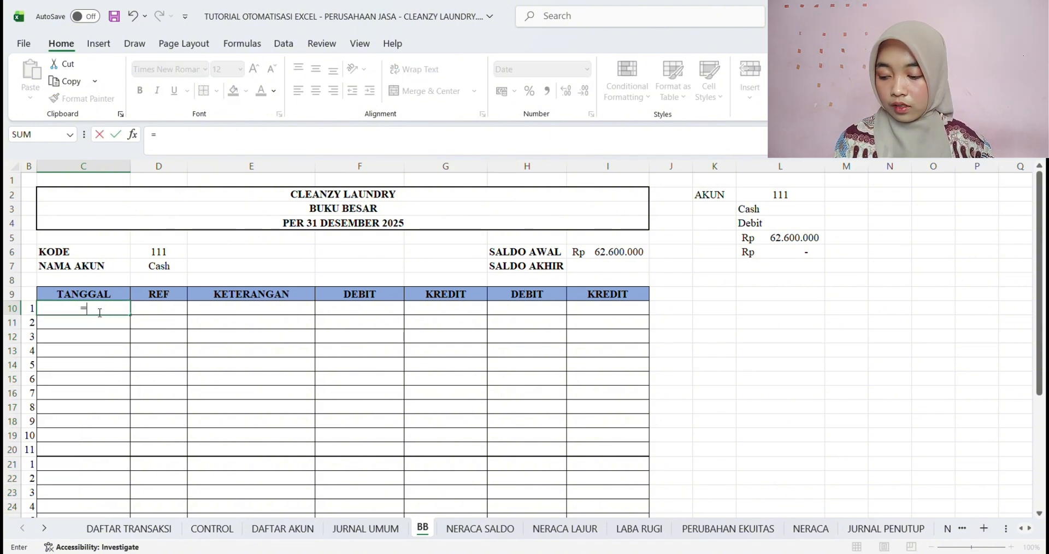
{"action": "type", "text": "IF"}
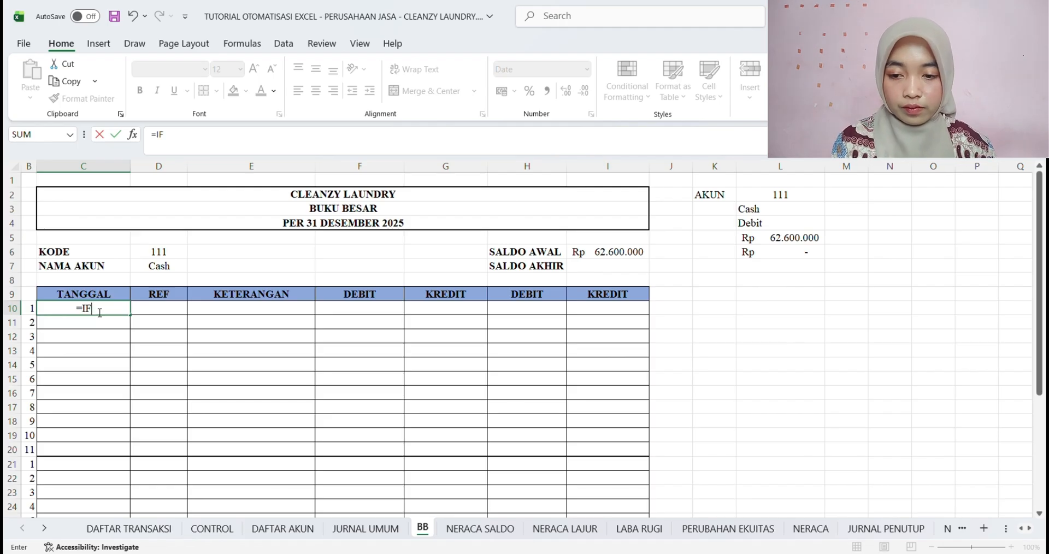
{"action": "type", "text": "ERROR("}
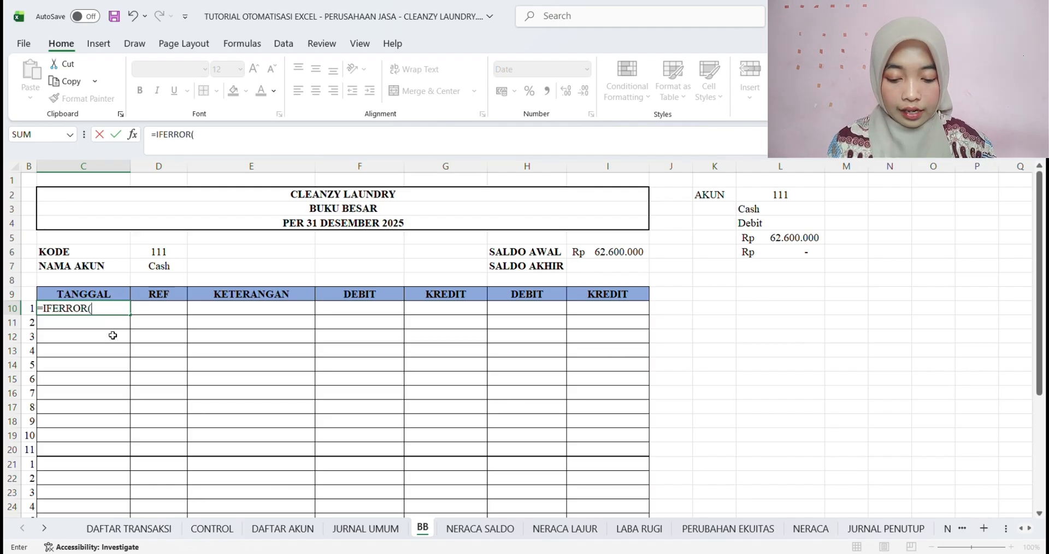
{"action": "type", "text": "IND"}
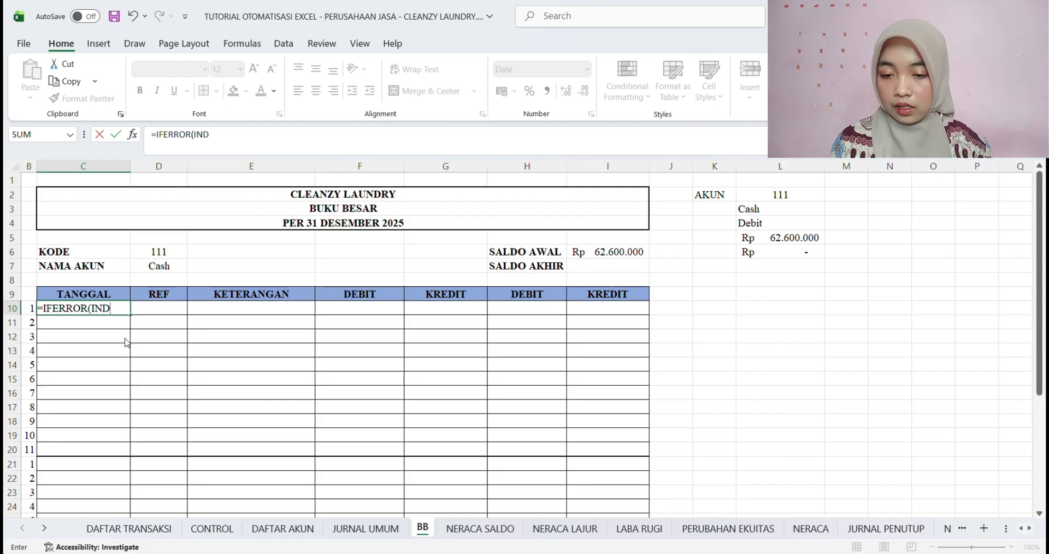
{"action": "type", "text": "EX(JU"}
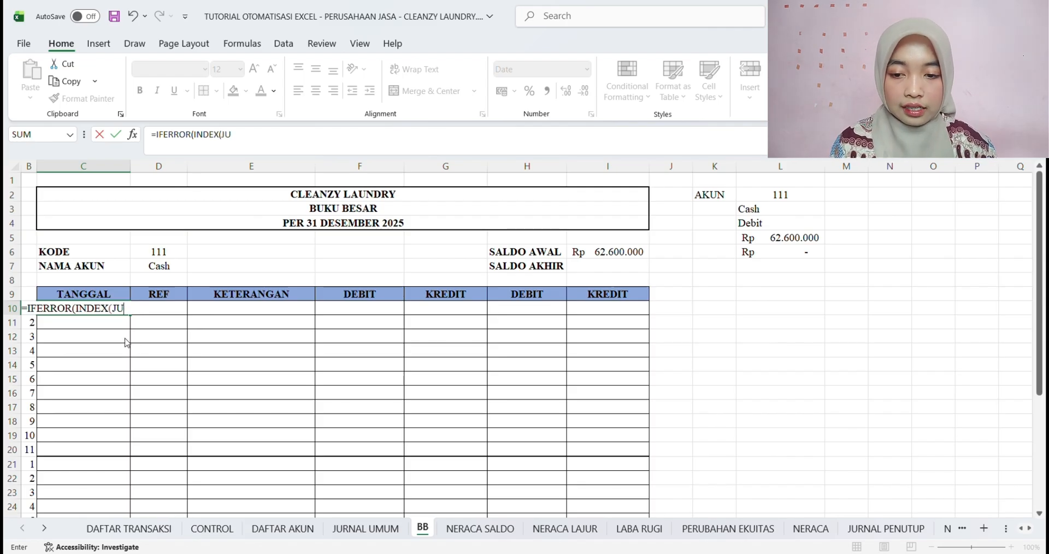
{"action": "type", "text": "_TANGGAL"}
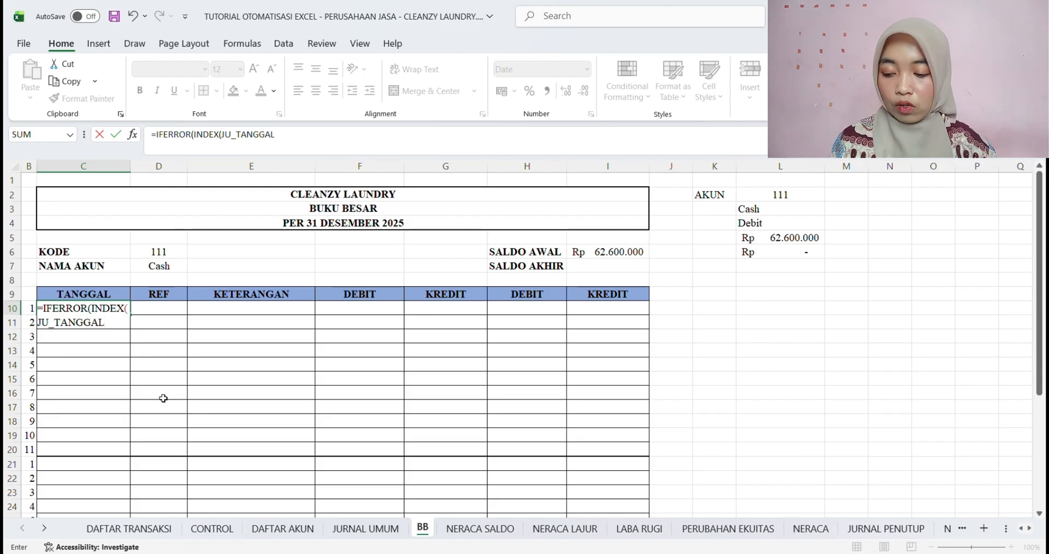
{"action": "type", "text": ";MATCH"}
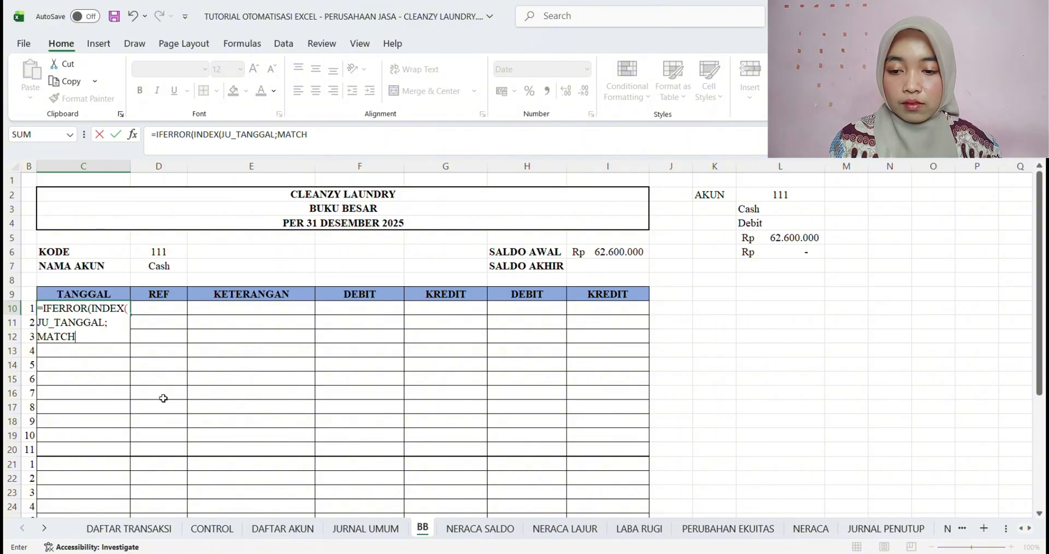
{"action": "type", "text": "("}
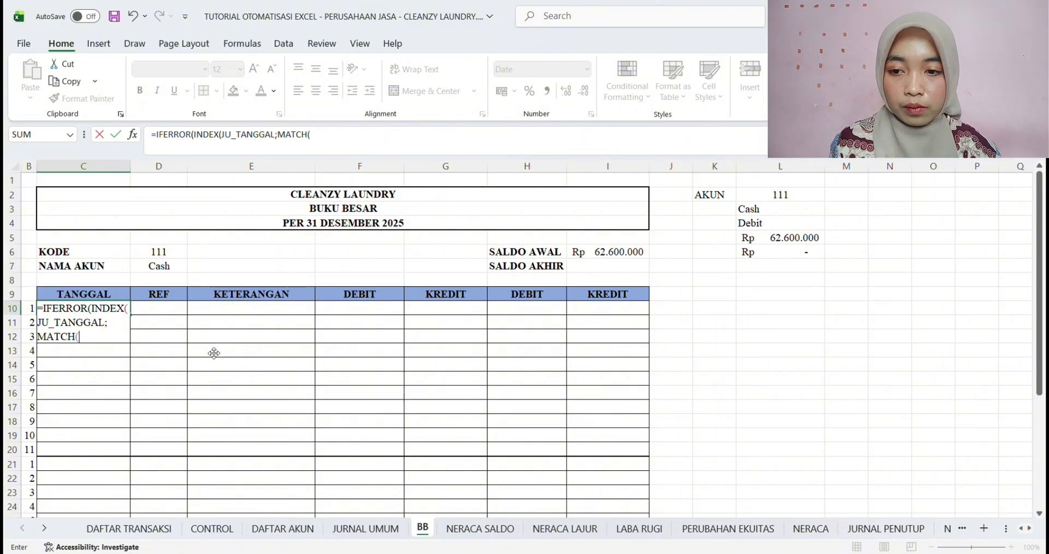
Add a MATCH as the row argument of the C10 formula, with B10&$D$6 as its lookup value
{"action": "left_click", "coordinate": [33, 311]}
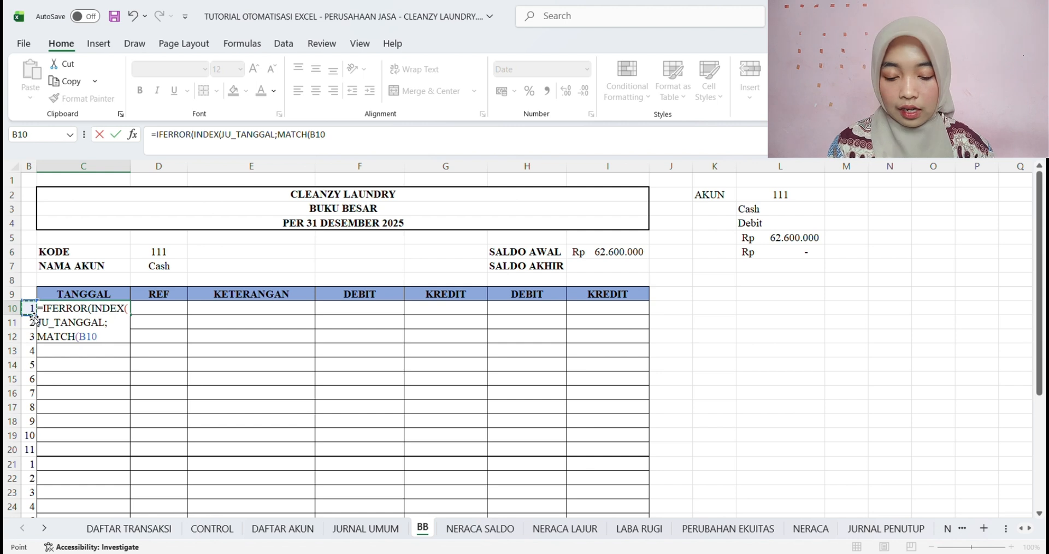
{"action": "type", "text": "&"}
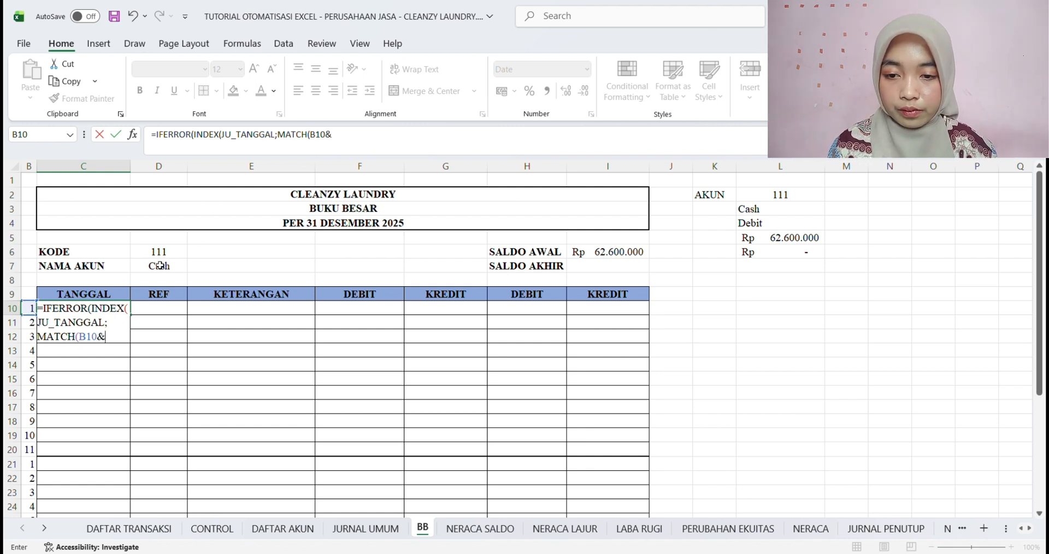
{"action": "left_click", "coordinate": [163, 255]}
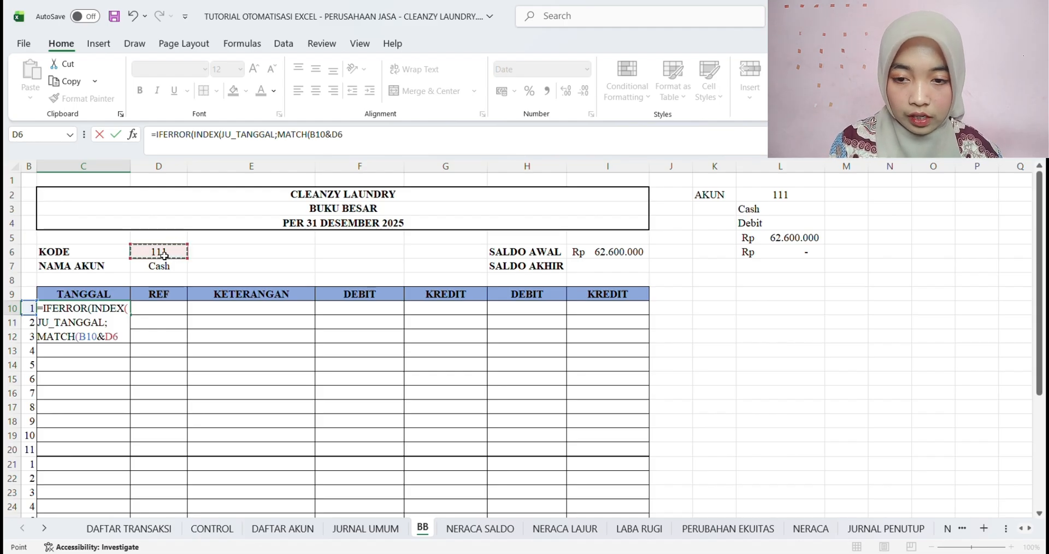
{"action": "key", "text": "F4"}
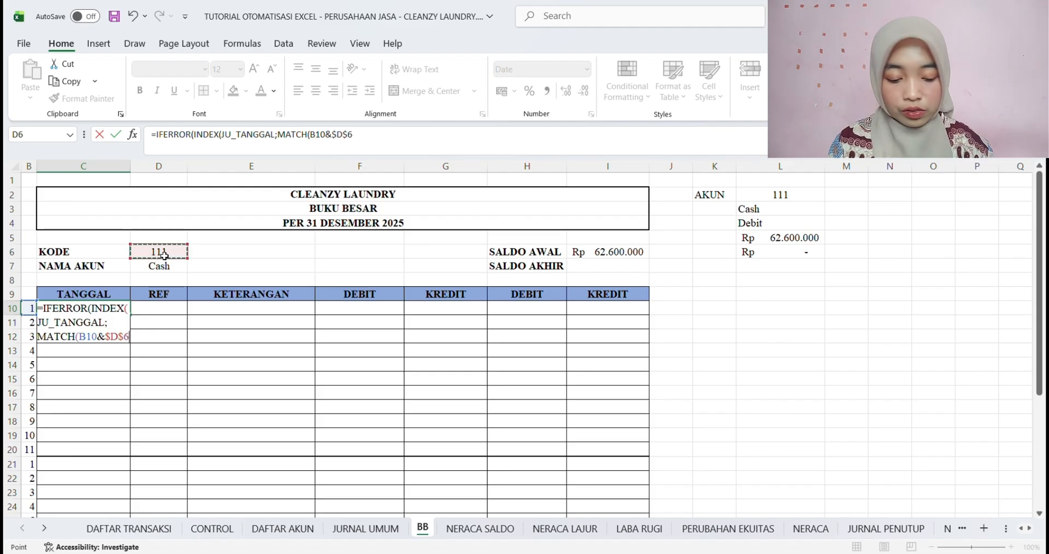
{"action": "type", "text": ";"}
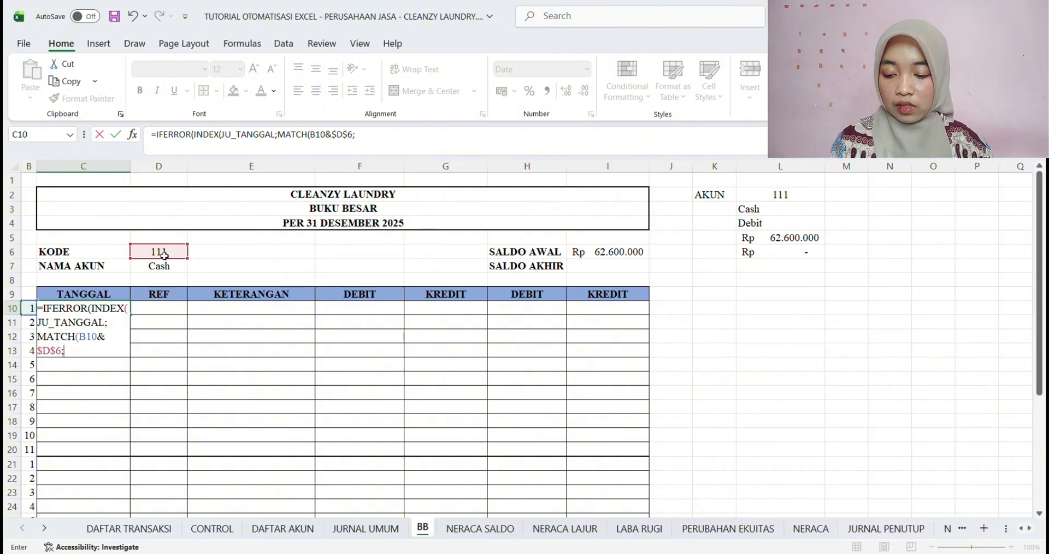
{"action": "type", "text": "JU"}
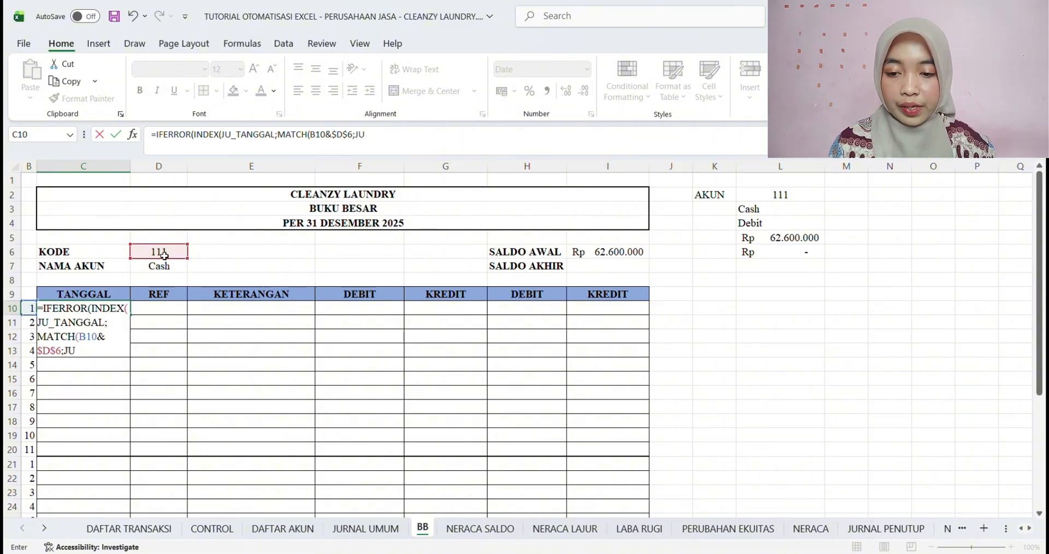
{"action": "type", "text": "_BB"}
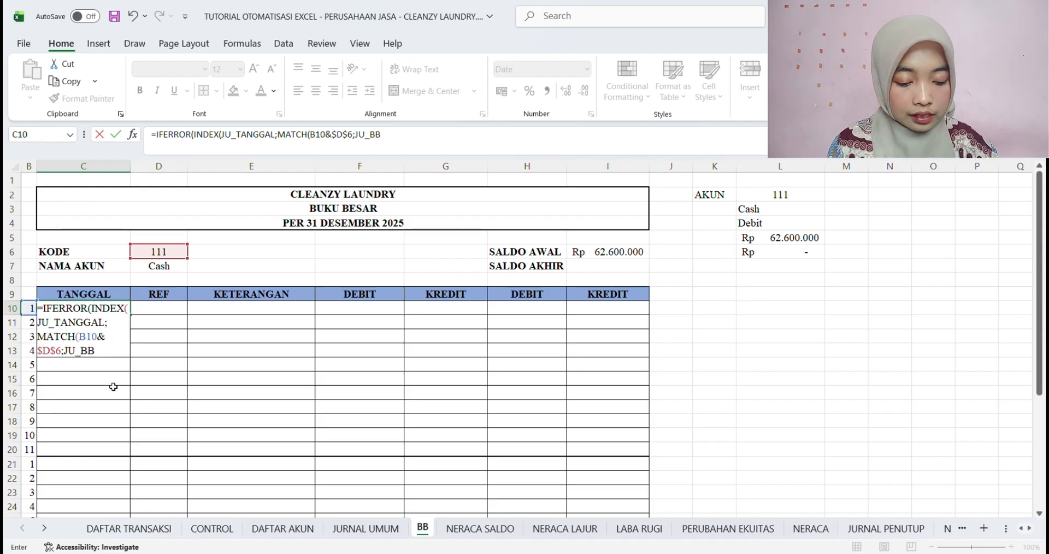
Complete the C10 formula with JU_BB as the lookup array, match type 0 and "" as the IFERROR fallback
{"action": "type", "text": ";0"}
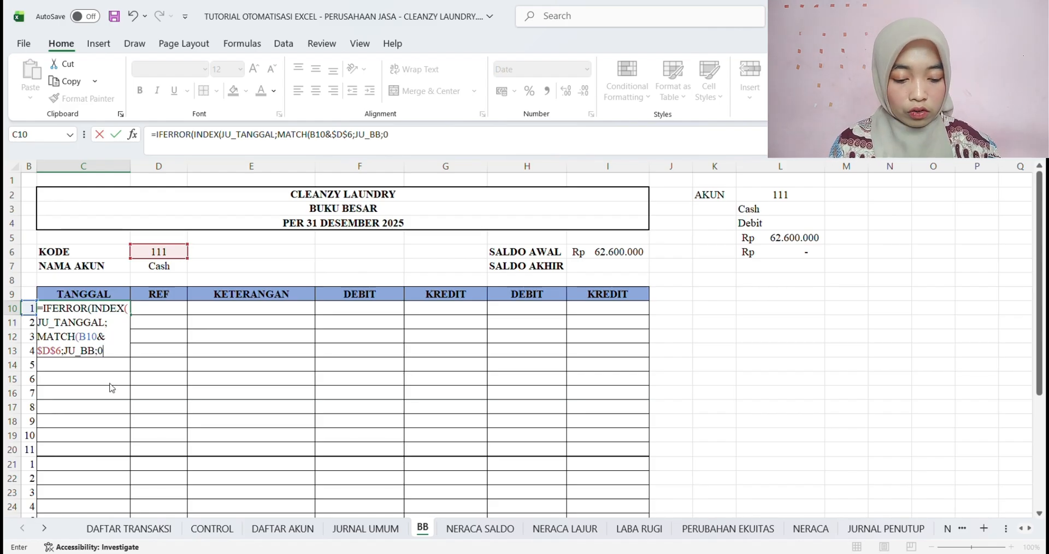
{"action": "type", "text": "));"}
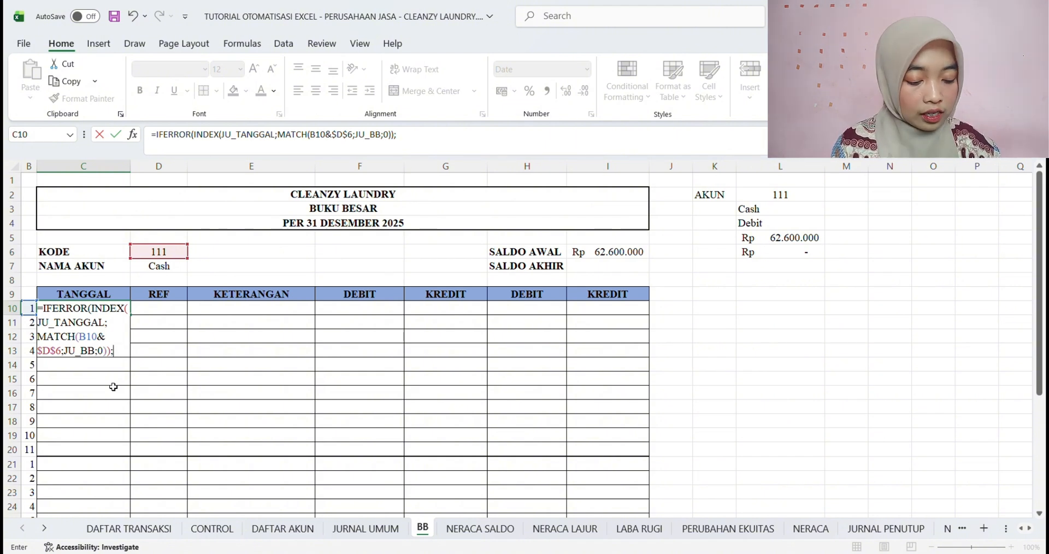
{"action": "type", "text": "\"\")"}
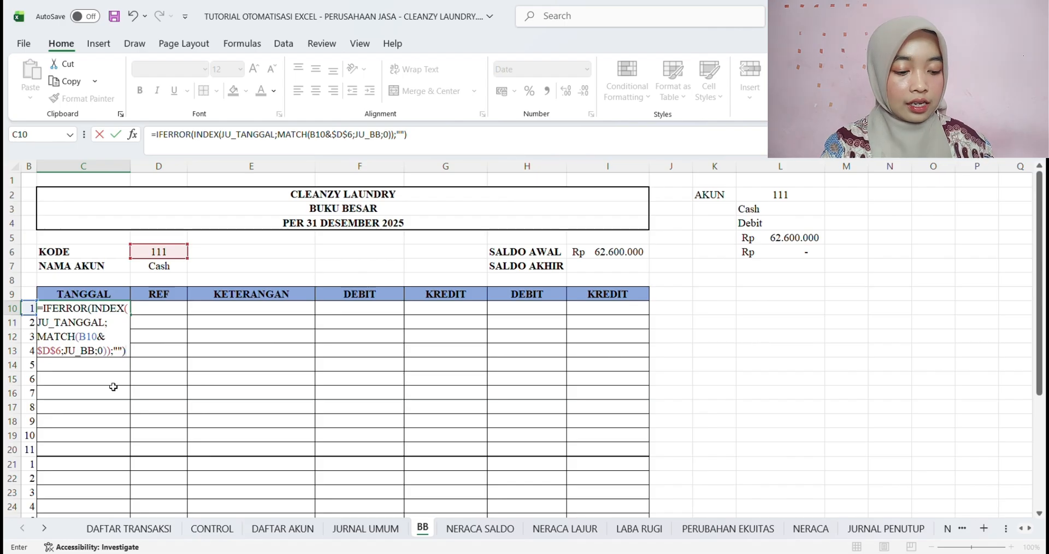
{"action": "key", "text": "Return"}
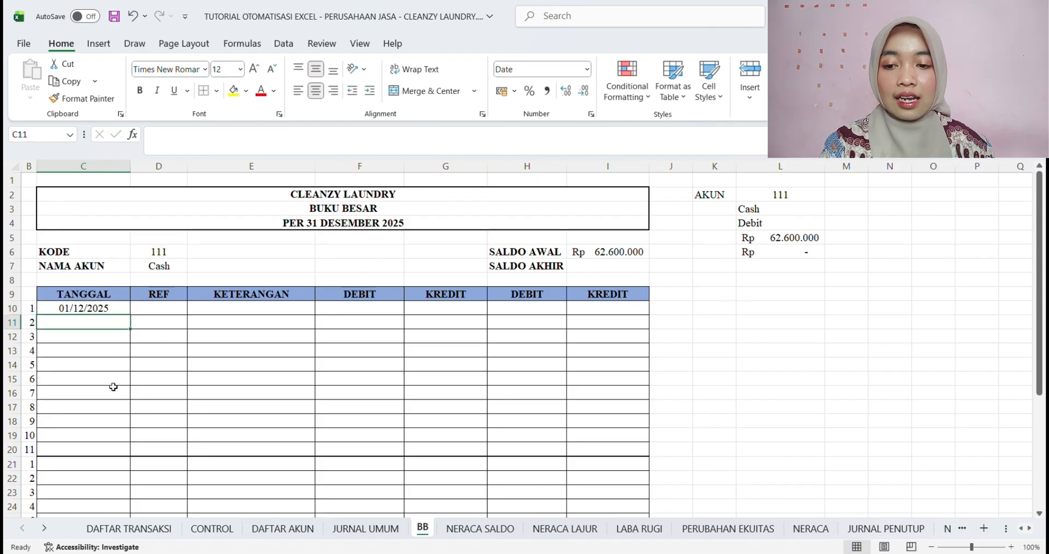
Fill the C10 date formula down the TANGGAL column to C20 and save the workbook
{"action": "left_click", "coordinate": [104, 310]}
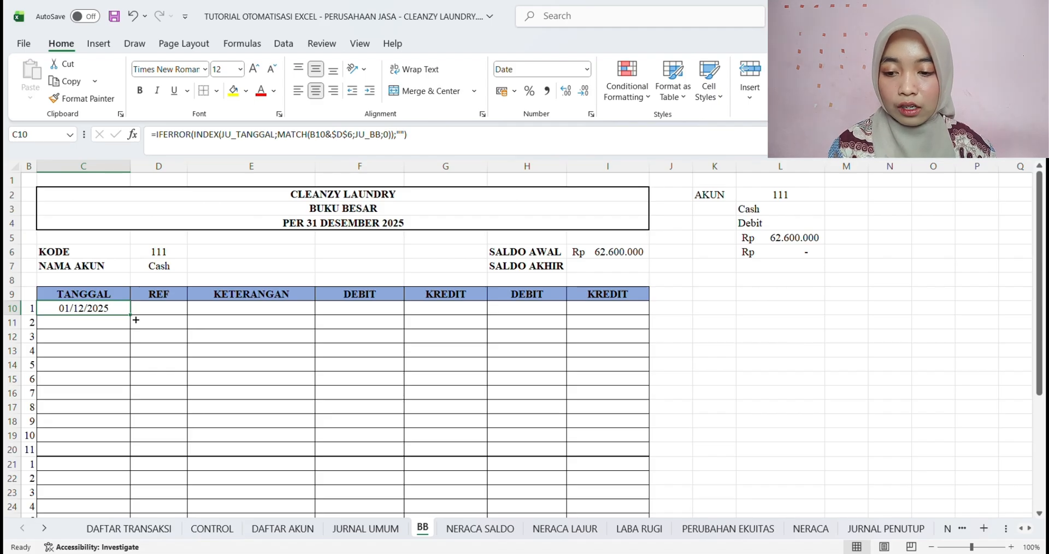
{"action": "left_click_drag", "start_coordinate": [135, 320], "coordinate": [124, 456]}
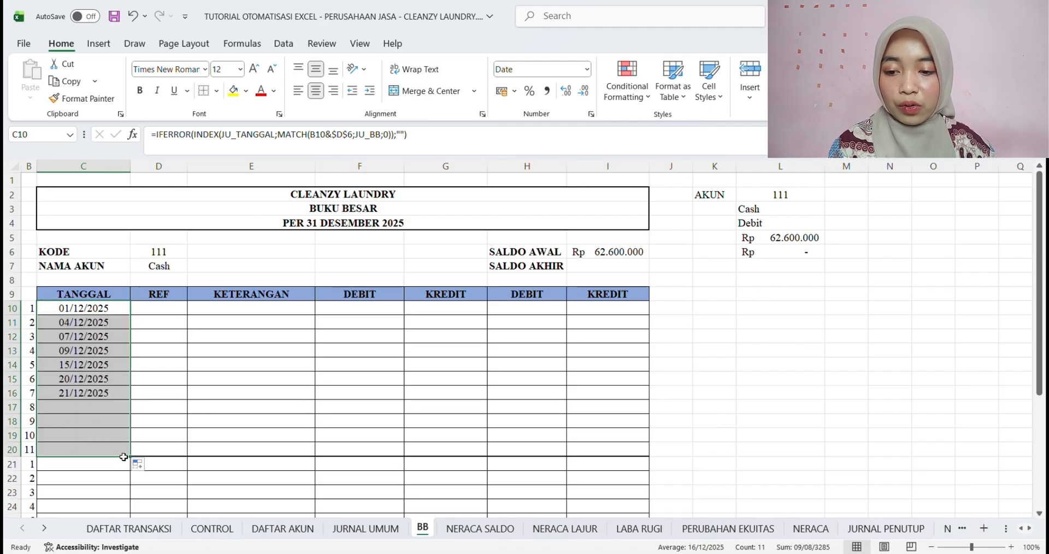
{"action": "left_click", "coordinate": [162, 441]}
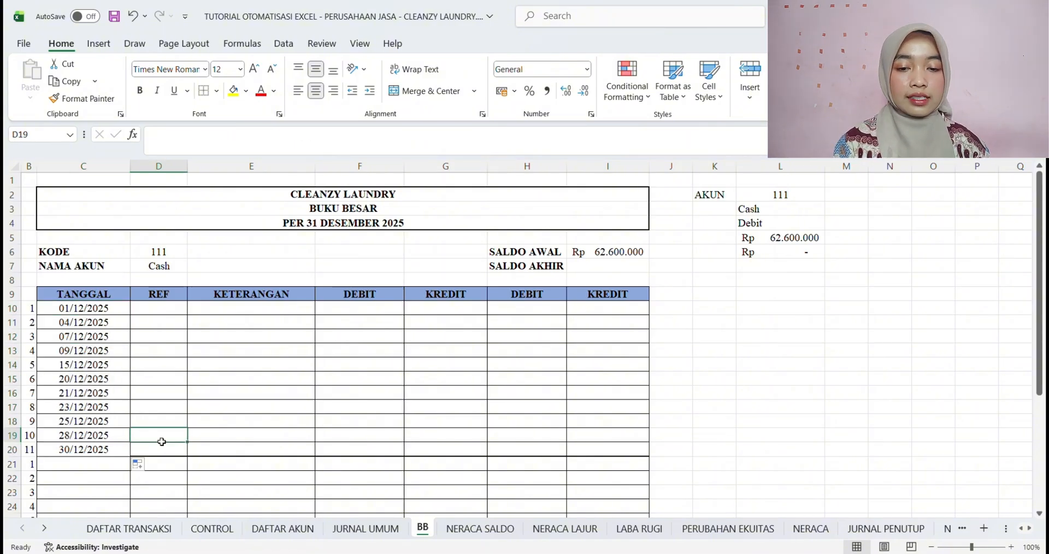
{"action": "key", "text": "ctrl+s"}
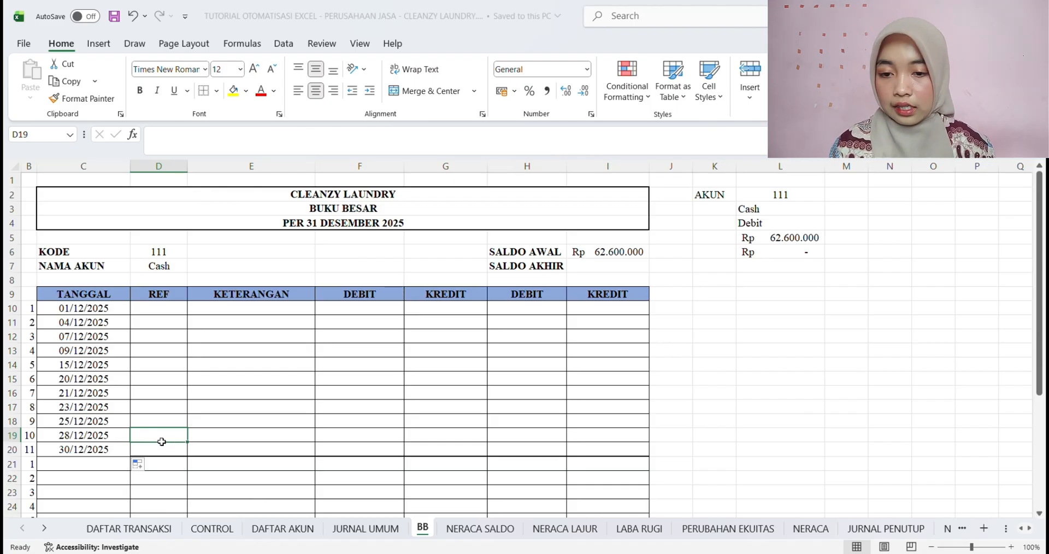
{"action": "left_click", "coordinate": [177, 310]}
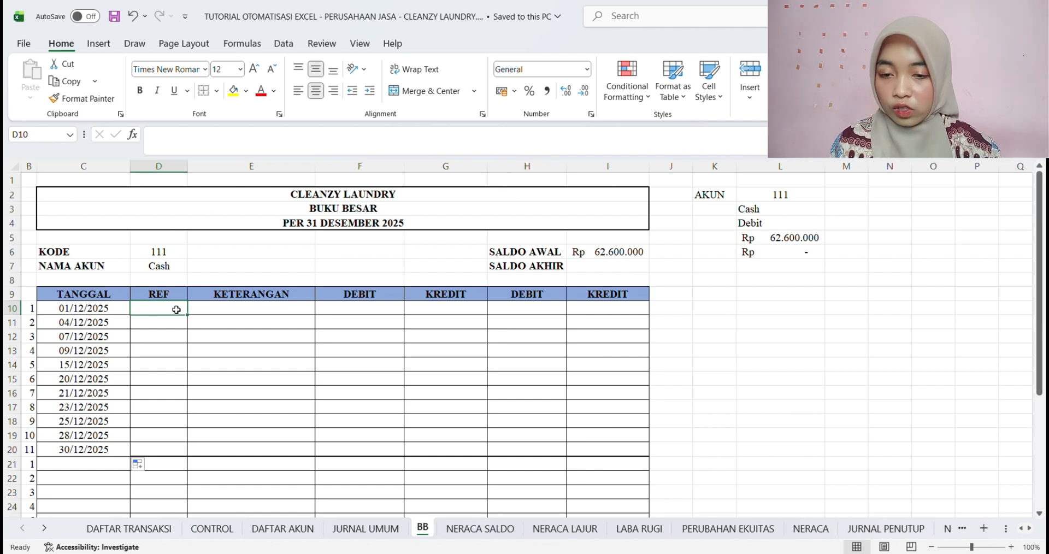
{"action": "type", "text": "="}
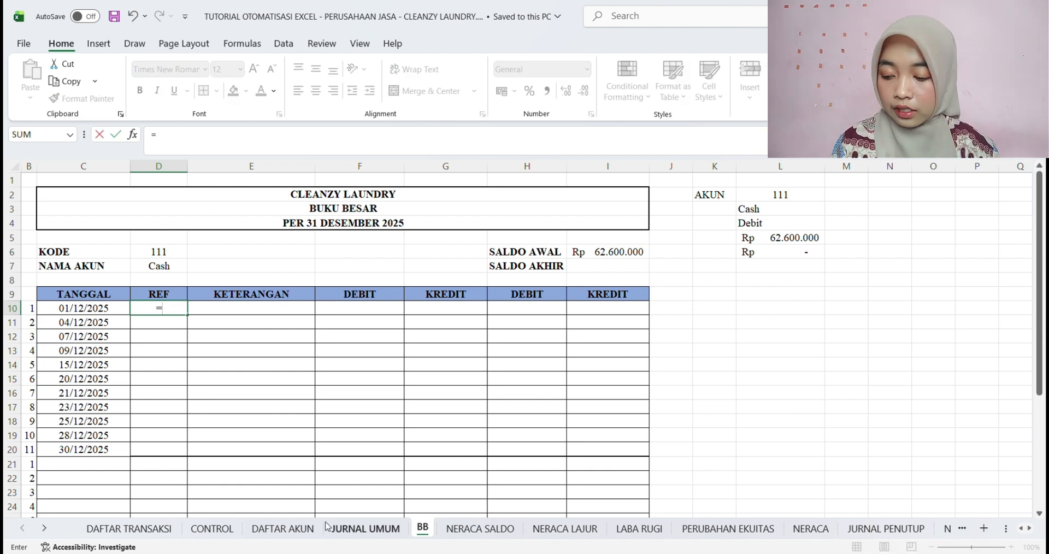
{"action": "left_click", "coordinate": [351, 528]}
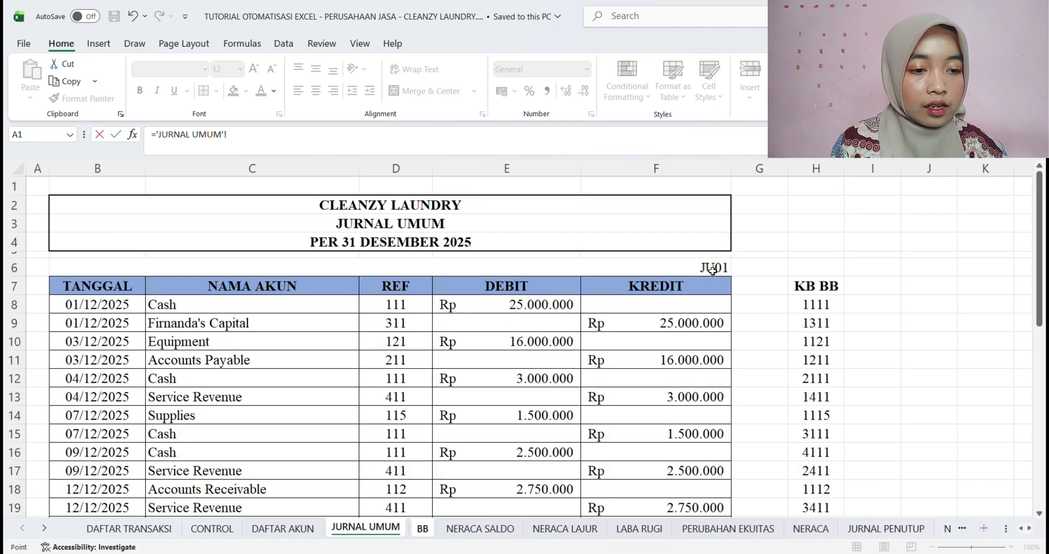
{"action": "left_click_drag", "start_coordinate": [711, 270], "coordinate": [57, 268]}
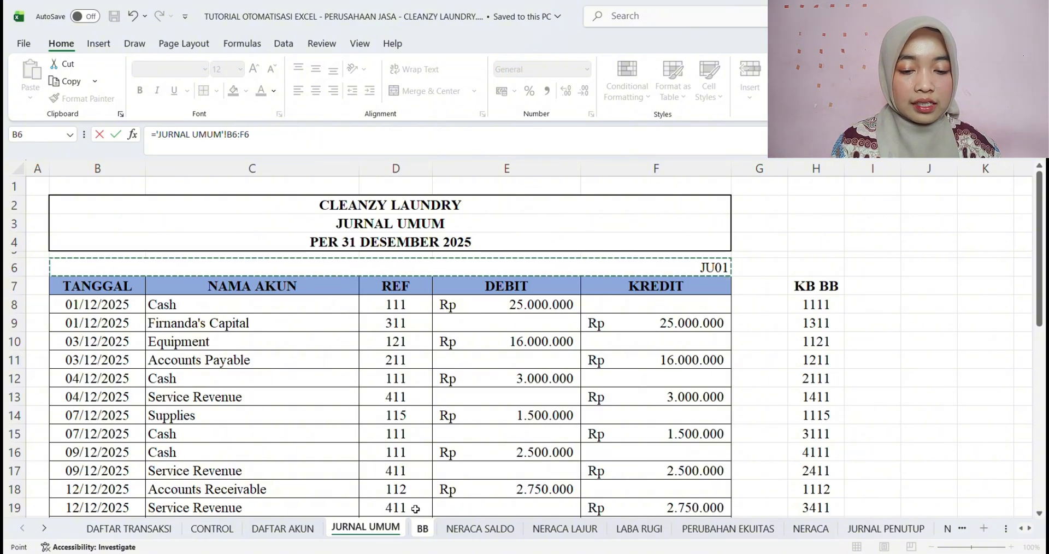
{"action": "left_click", "coordinate": [422, 529]}
{"action": "key", "text": "BackSpace"}
{"action": "key", "text": "BackSpace"}
{"action": "key", "text": "BackSpace"}
{"action": "key", "text": "BackSpace"}
{"action": "key", "text": "BackSpace"}
{"action": "key", "text": "BackSpace"}
{"action": "key", "text": "BackSpace"}
{"action": "key", "text": "BackSpace"}
{"action": "key", "text": "BackSpace"}
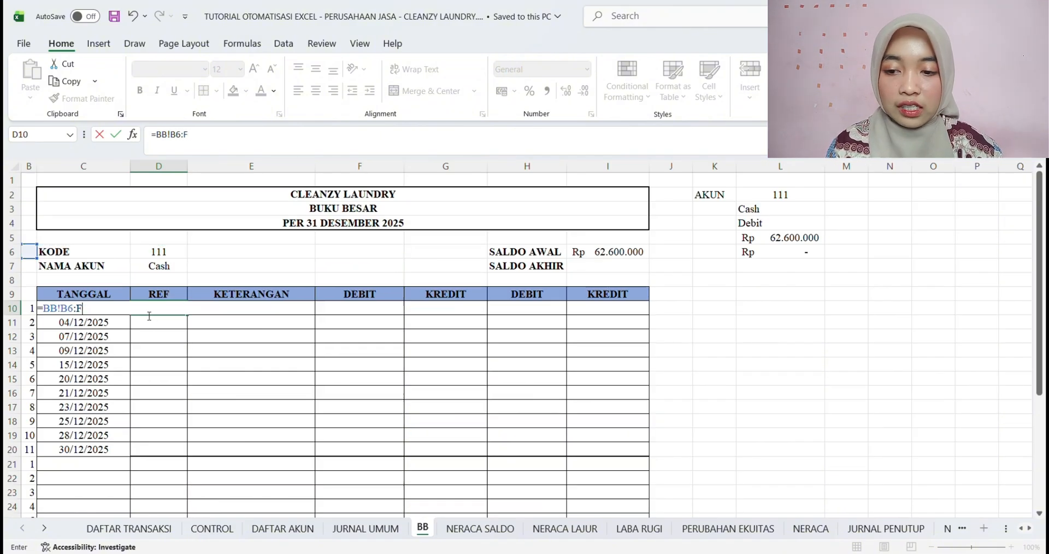
{"action": "key", "text": "Escape"}
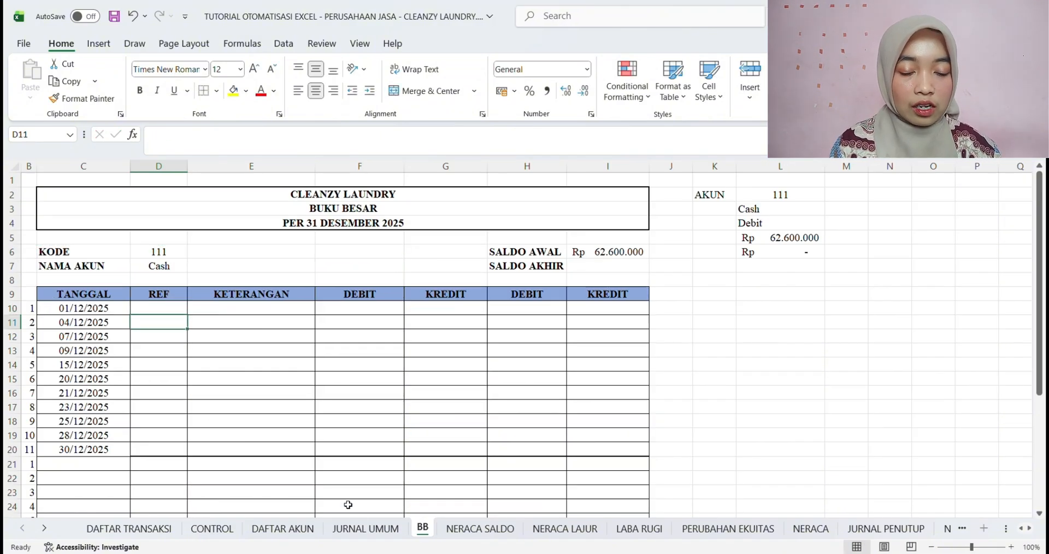
Unmerge the JU01 reference range B6:F6 on the JURNAL UMUM sheet
{"action": "left_click", "coordinate": [361, 529]}
{"action": "left_click", "coordinate": [546, 268]}
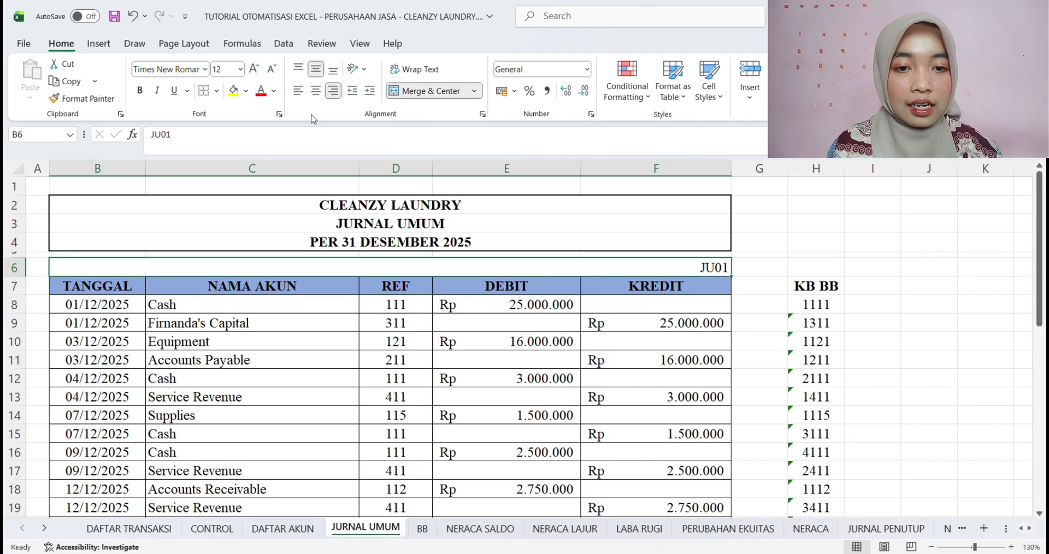
{"action": "left_click", "coordinate": [416, 91]}
{"action": "left_click", "coordinate": [269, 272]}
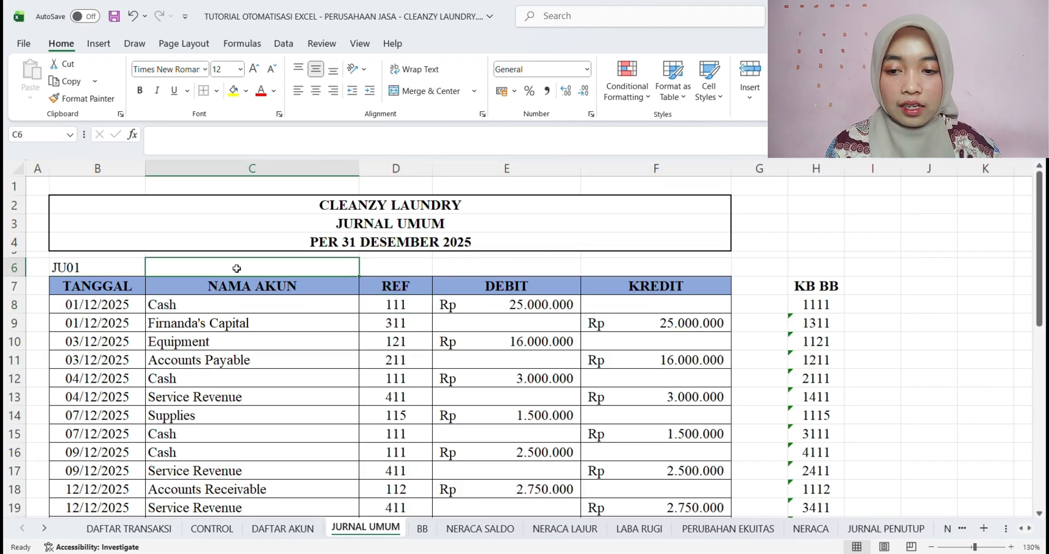
Move the JU01 reference text from B6 to F6 on the JURNAL UMUM sheet and right-align it
{"action": "left_click", "coordinate": [102, 270]}
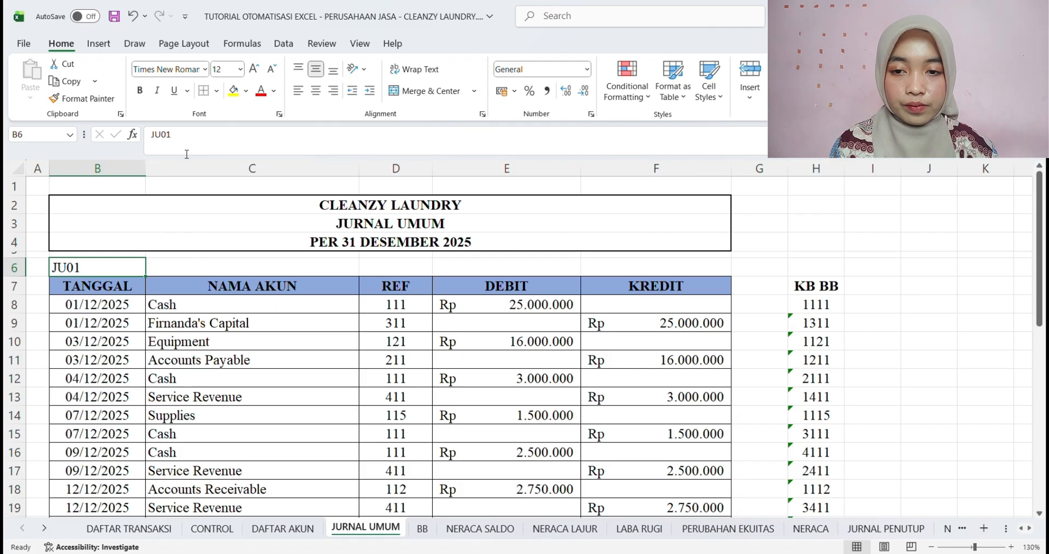
{"action": "left_click_drag", "start_coordinate": [193, 141], "coordinate": [152, 140]}
{"action": "key", "text": "ctrl+x"}
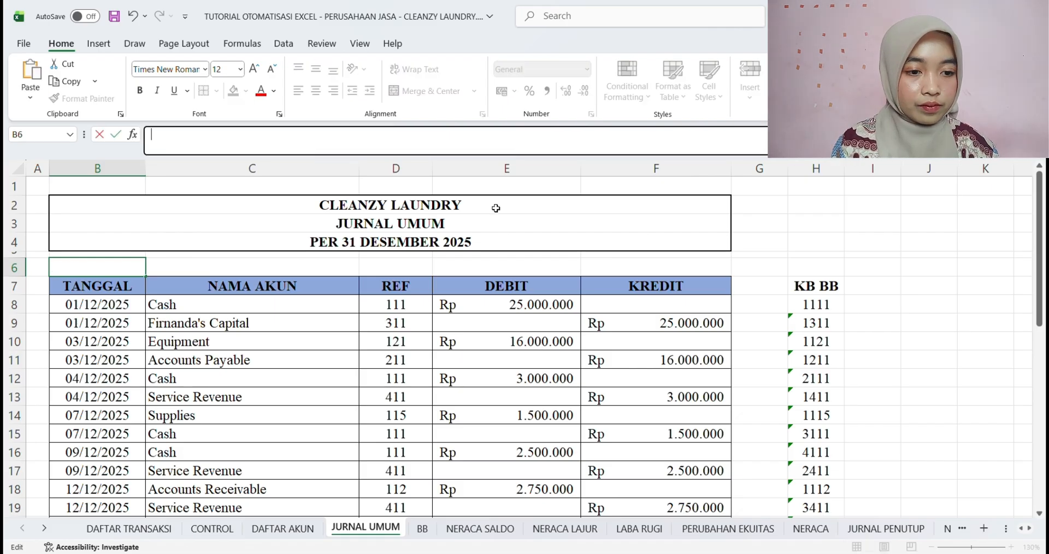
{"action": "double_click", "coordinate": [656, 272]}
{"action": "key", "text": "ctrl+v"}
{"action": "left_click", "coordinate": [546, 267]}
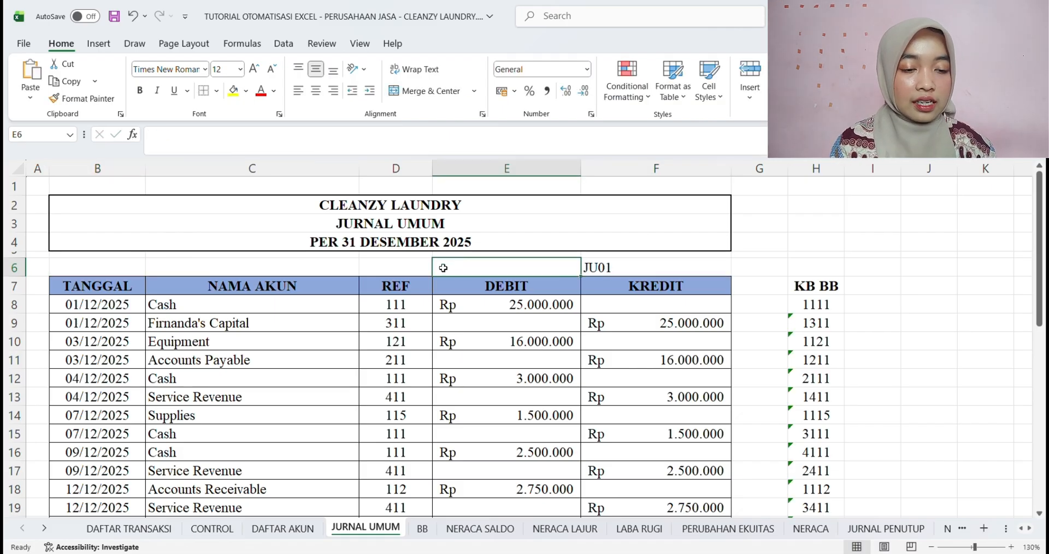
{"action": "left_click", "coordinate": [634, 269]}
{"action": "left_click", "coordinate": [333, 90]}
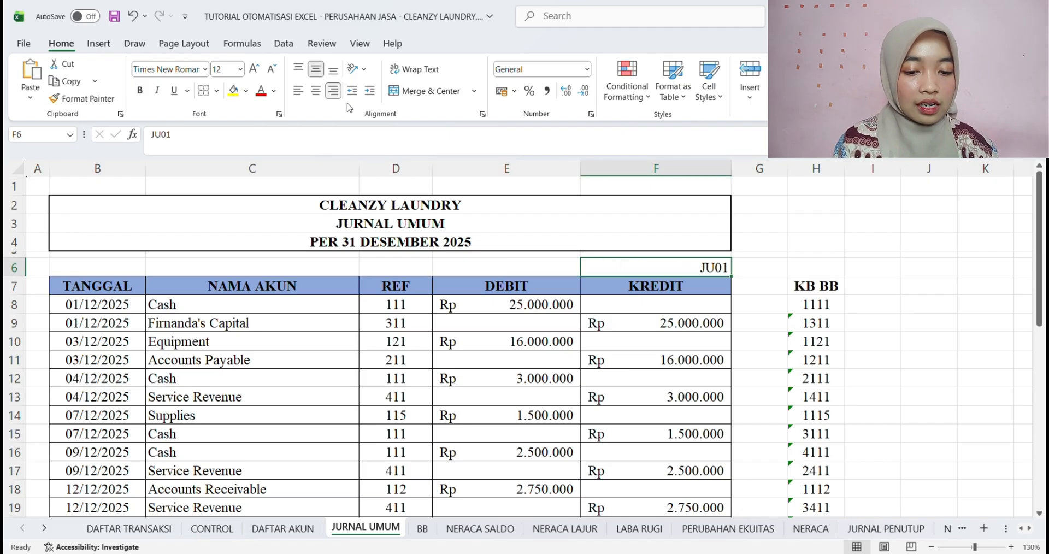
Link the first REF cell D10 on the BB sheet to the JU01 reference with ='JURNAL UMUM'!$F$6
{"action": "left_click", "coordinate": [422, 528]}
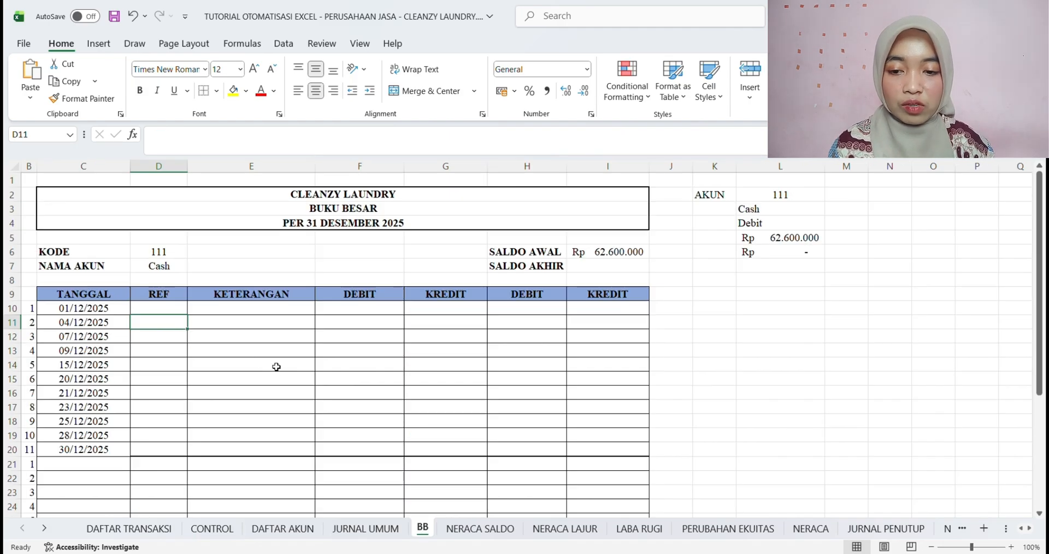
{"action": "left_click", "coordinate": [168, 310]}
{"action": "type", "text": "="}
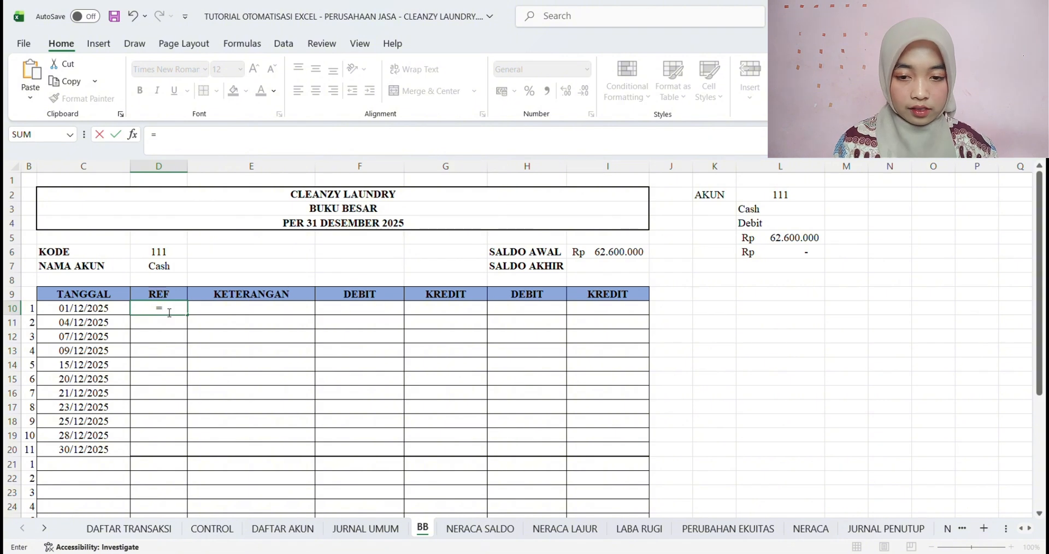
{"action": "left_click", "coordinate": [364, 529]}
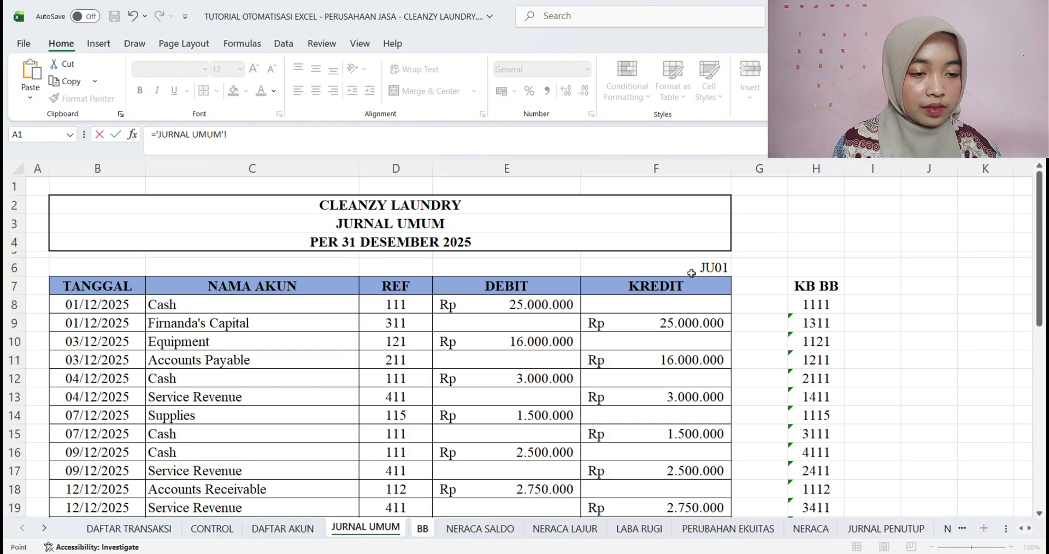
{"action": "left_click", "coordinate": [690, 272]}
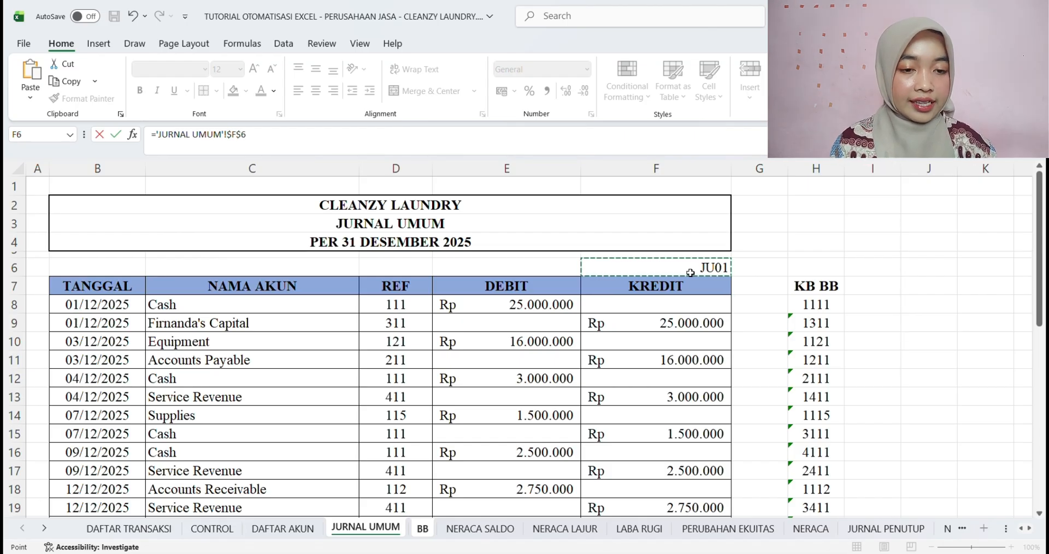
{"action": "key", "text": "Return"}
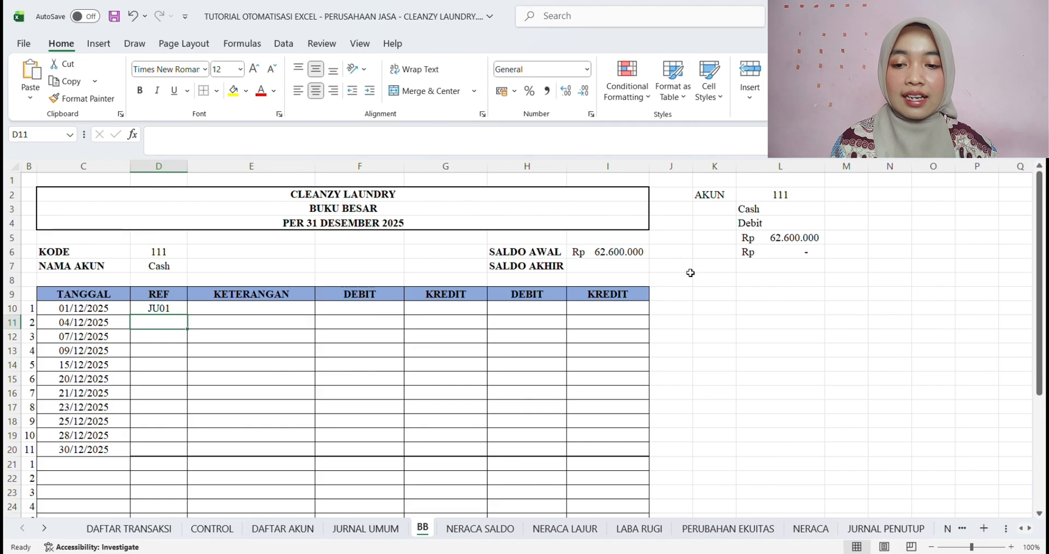
Fill the D10 reference formula down the REF column to D20 and save the workbook
{"action": "left_click", "coordinate": [171, 310]}
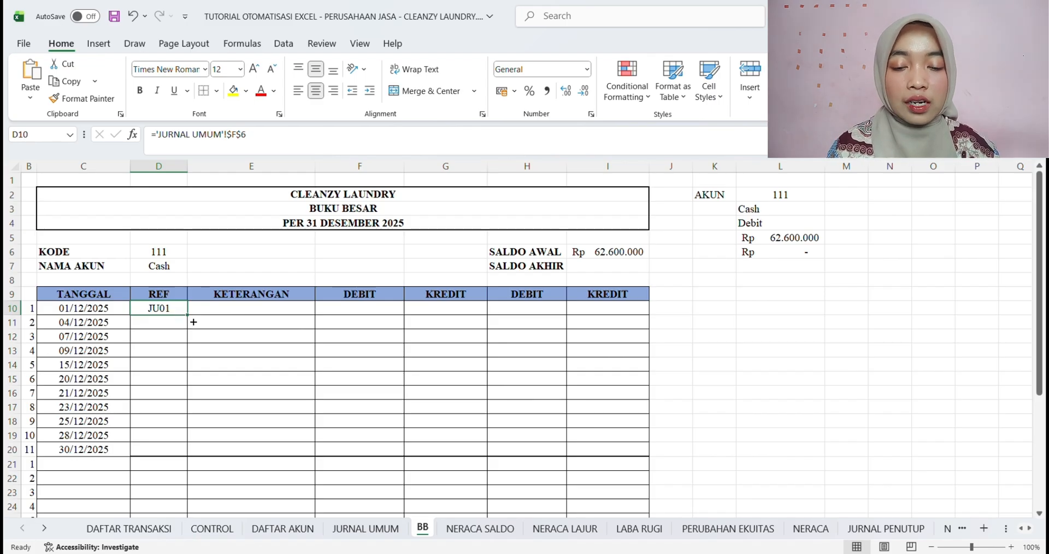
{"action": "left_click_drag", "start_coordinate": [191, 319], "coordinate": [191, 460]}
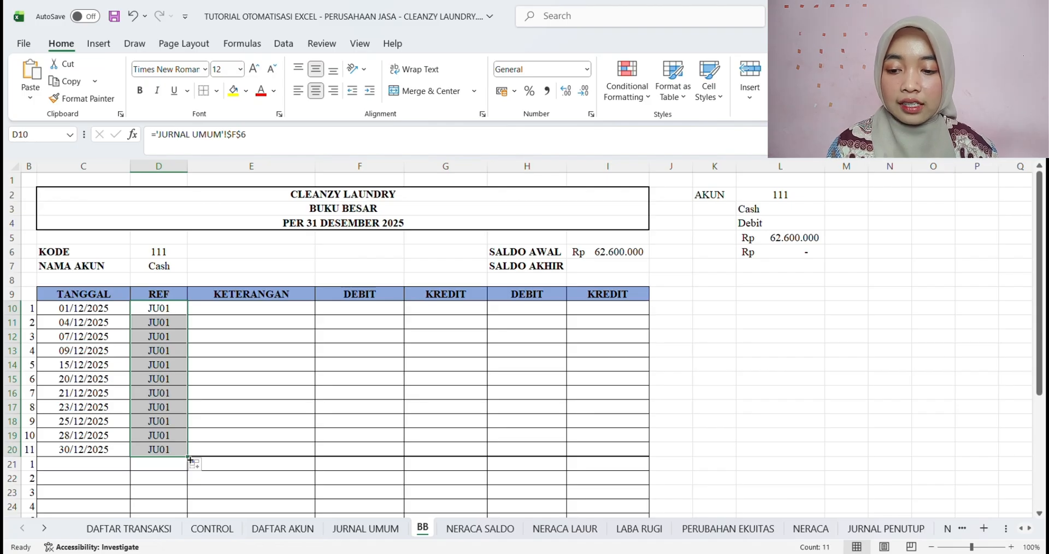
{"action": "key", "text": "ctrl+s"}
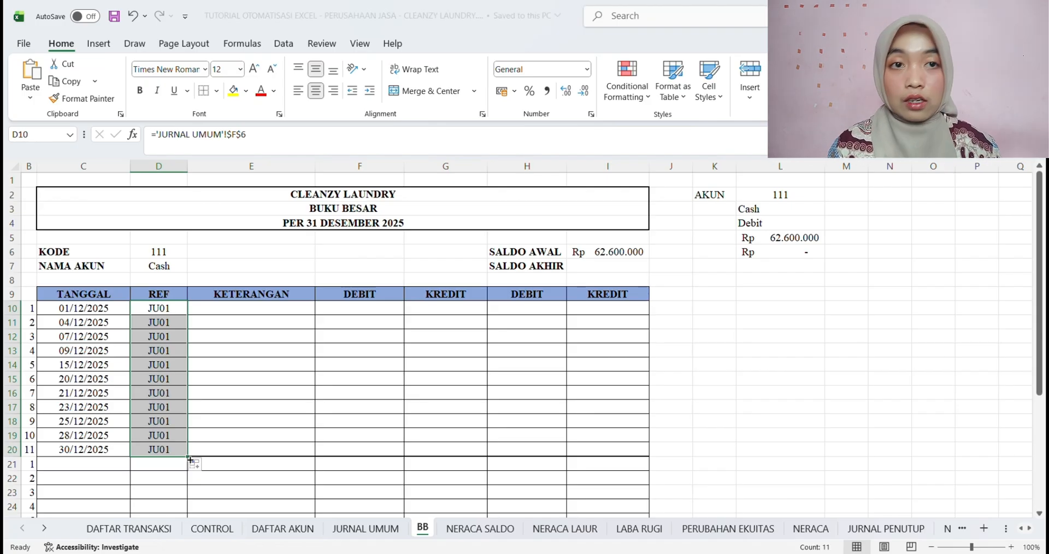
Begin the KETERANGAN formula in E10 with IFERROR and a nested INDEX that uses JU_NAMA_AKUN as its array
{"action": "left_click", "coordinate": [255, 314]}
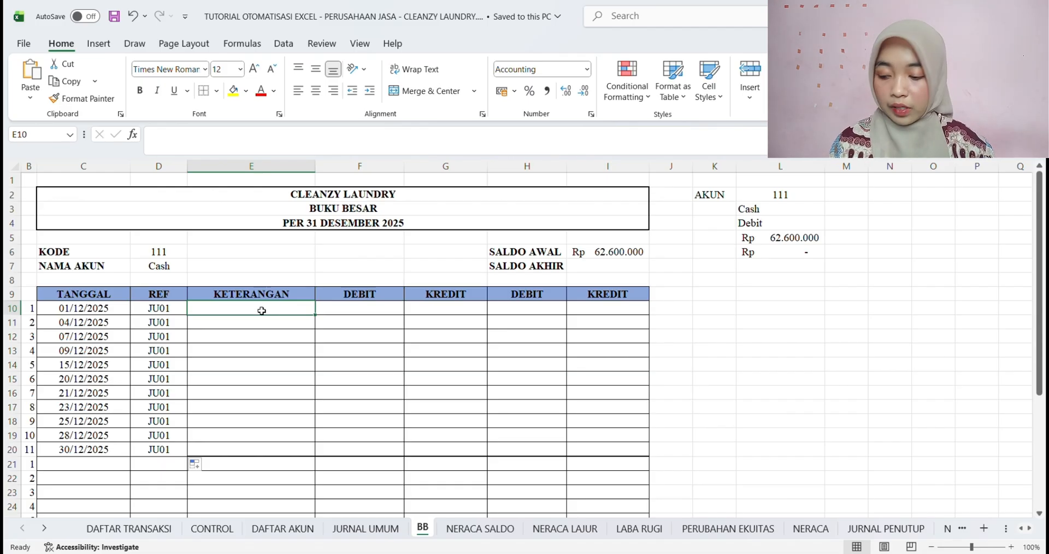
{"action": "type", "text": "=I"}
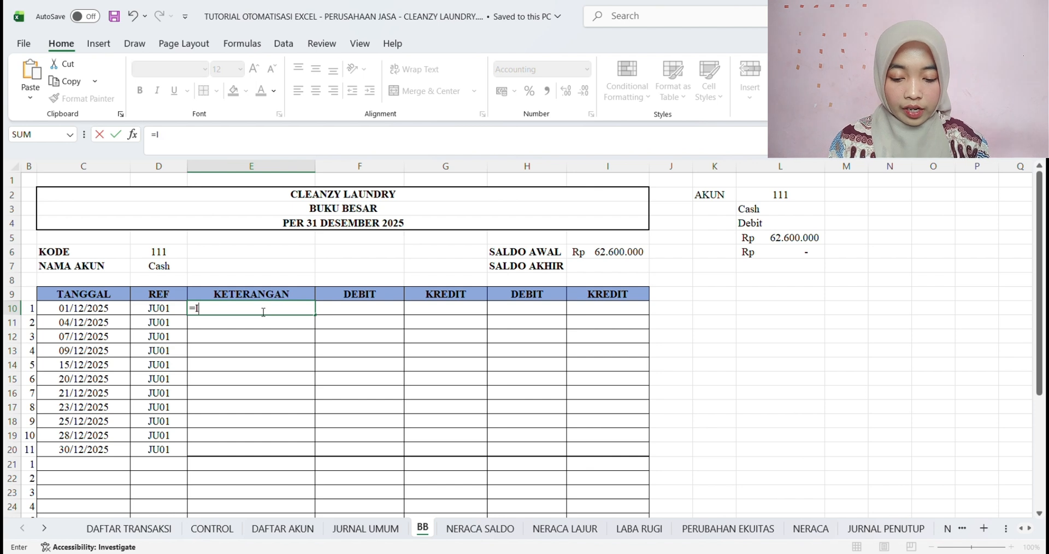
{"action": "type", "text": "FERROR("}
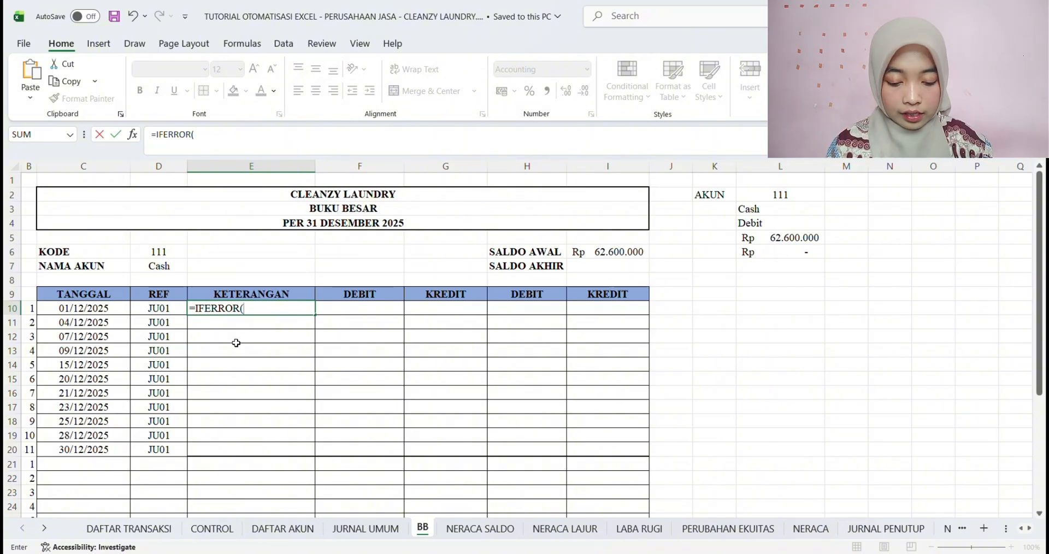
{"action": "type", "text": "INDEX("}
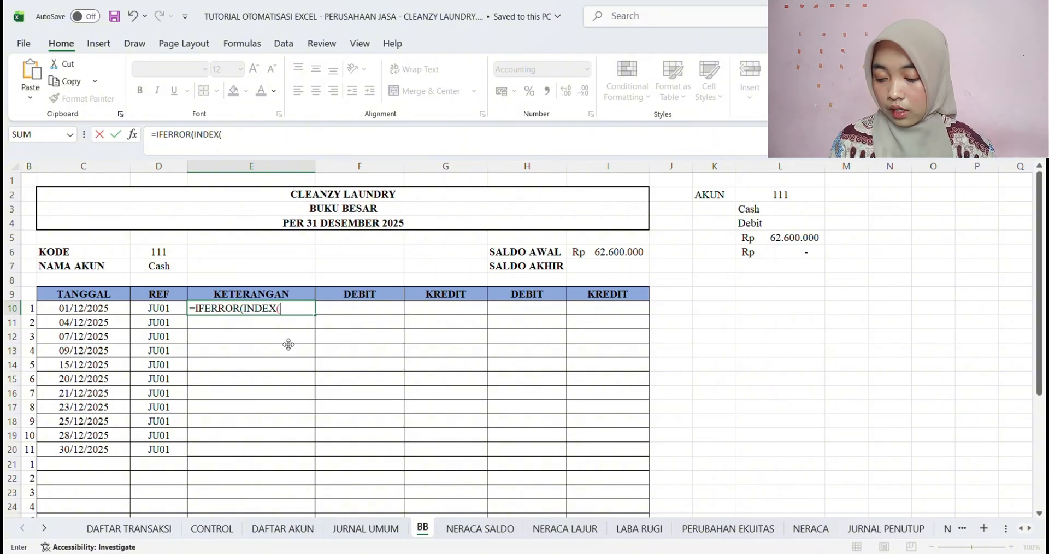
{"action": "type", "text": "J"}
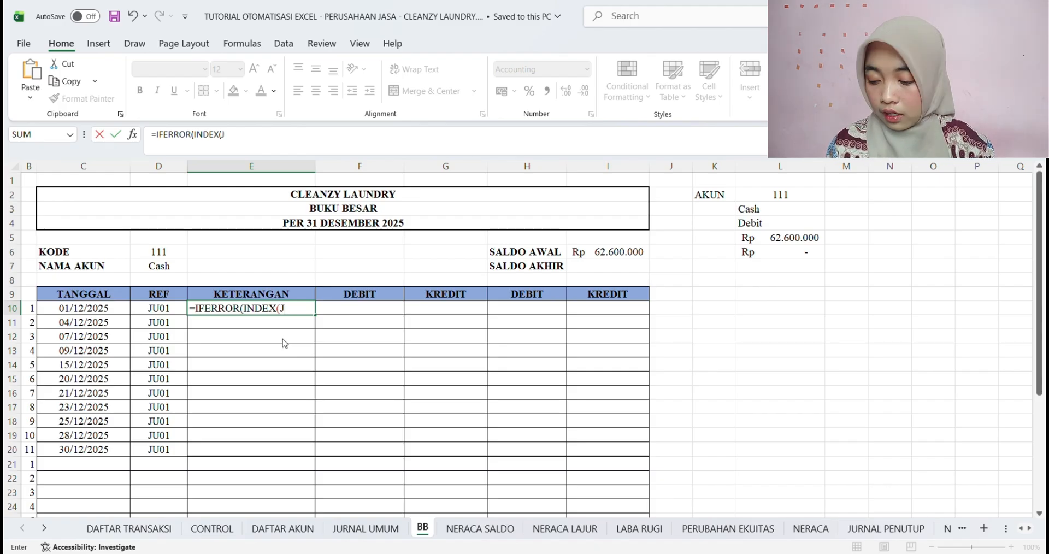
{"action": "type", "text": "U"}
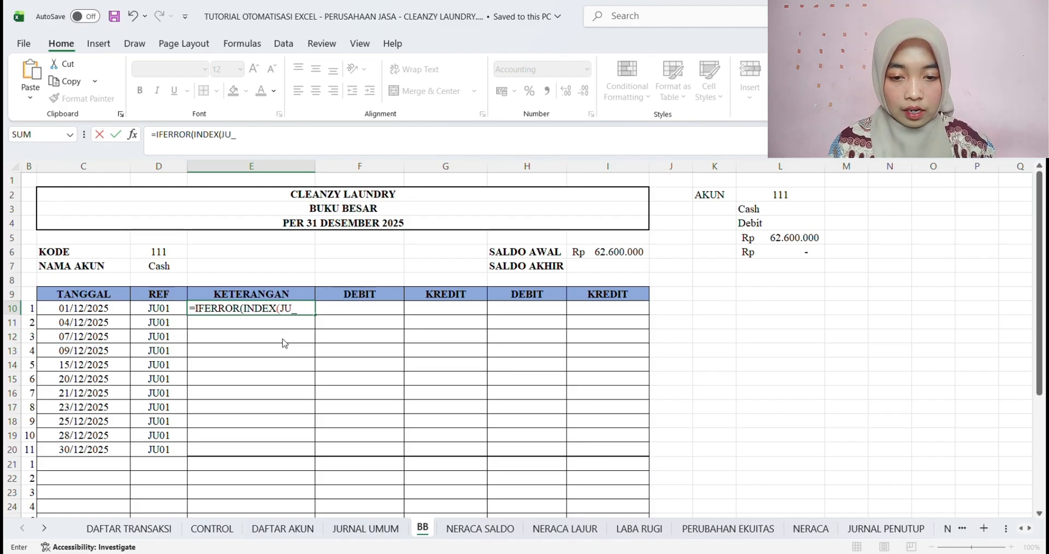
{"action": "type", "text": "_NAMA_AKUN"}
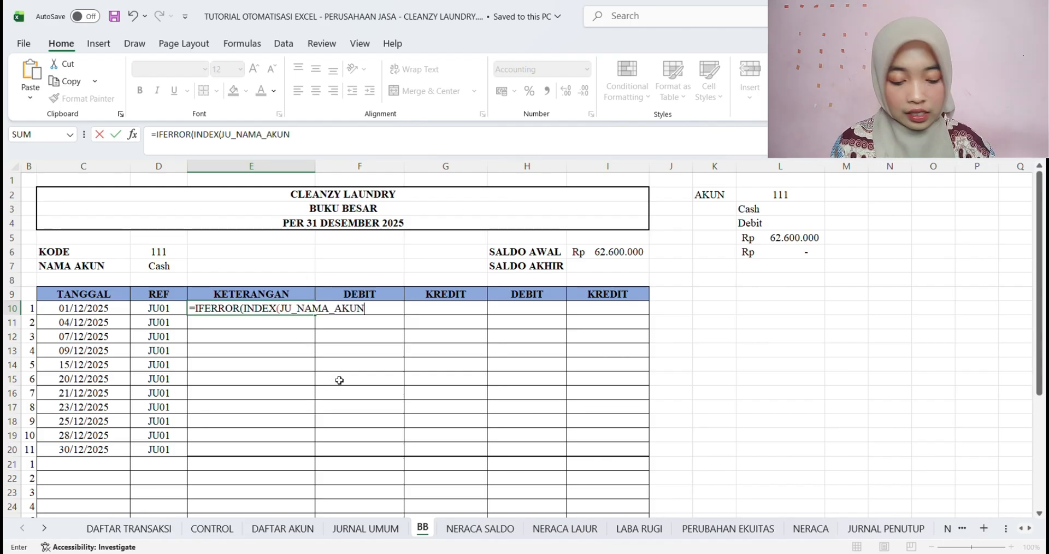
{"action": "type", "text": ";"}
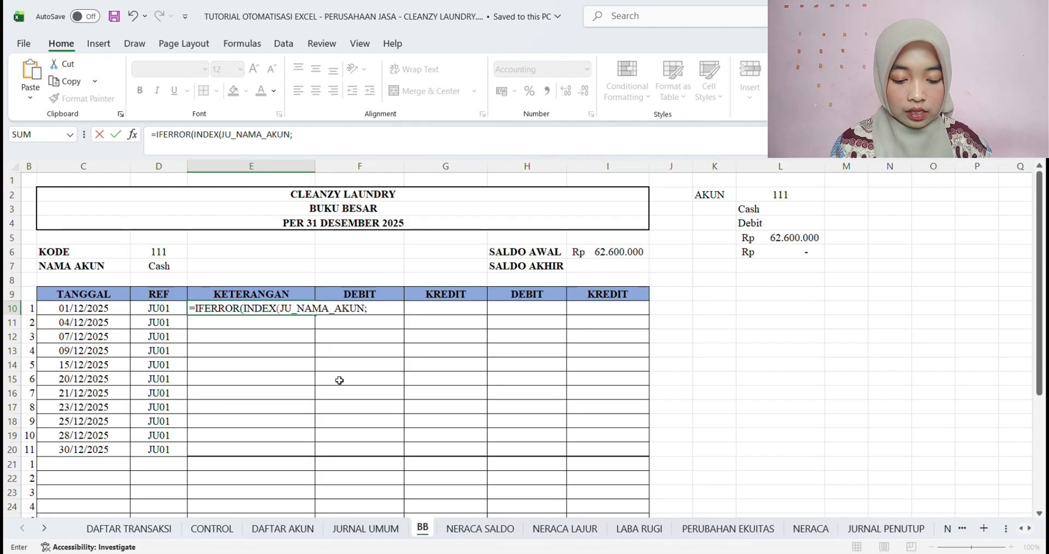
{"action": "type", "text": "MATCH("}
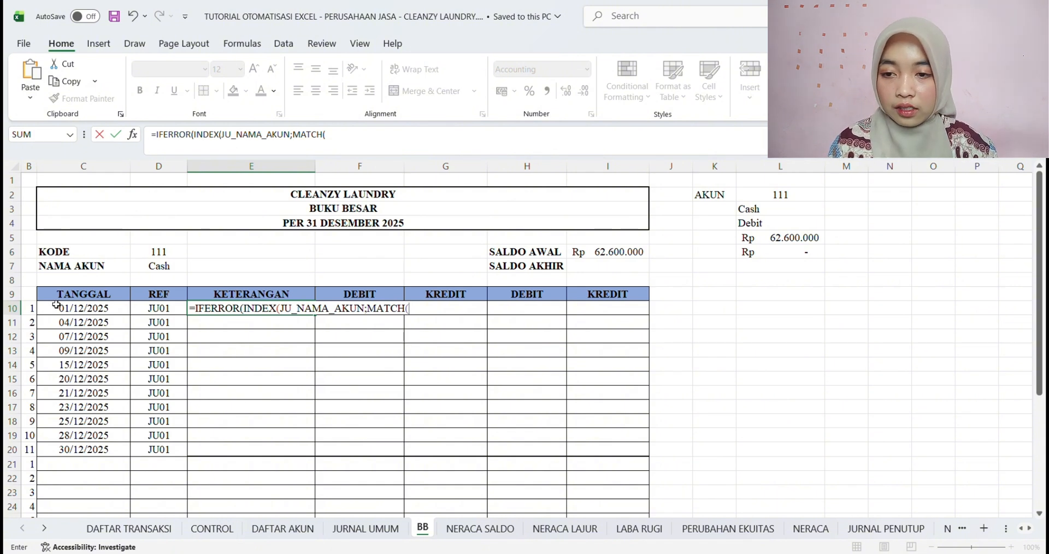
Add a MATCH as the row argument of the E10 formula, with B10&$D$6 as its lookup value
{"action": "left_click", "coordinate": [33, 309]}
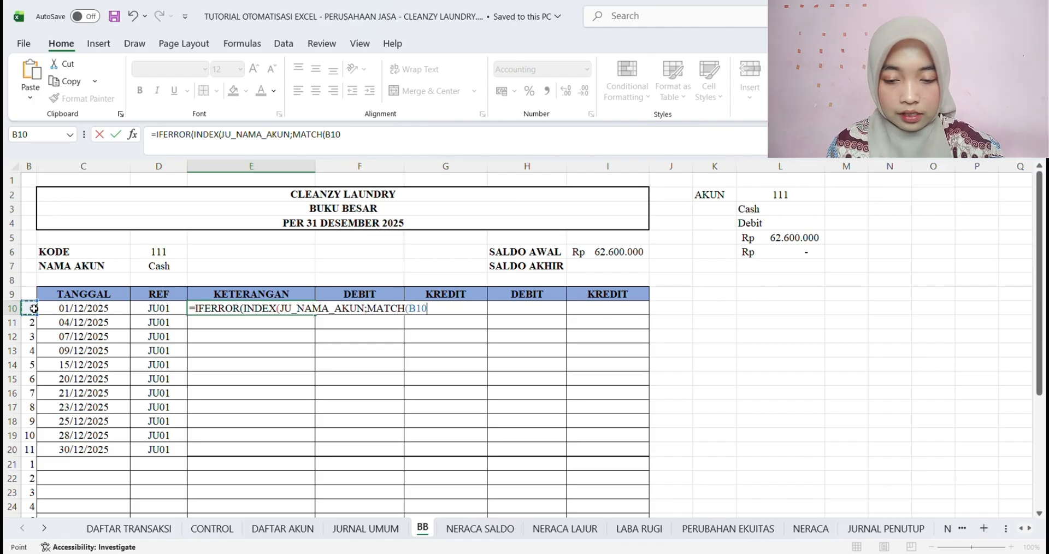
{"action": "type", "text": "&"}
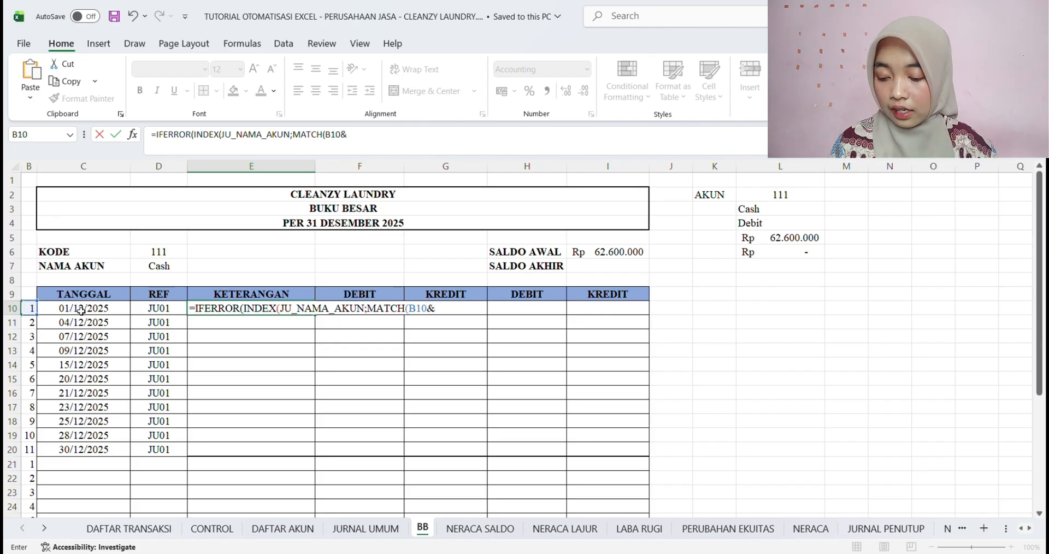
{"action": "left_click", "coordinate": [153, 253]}
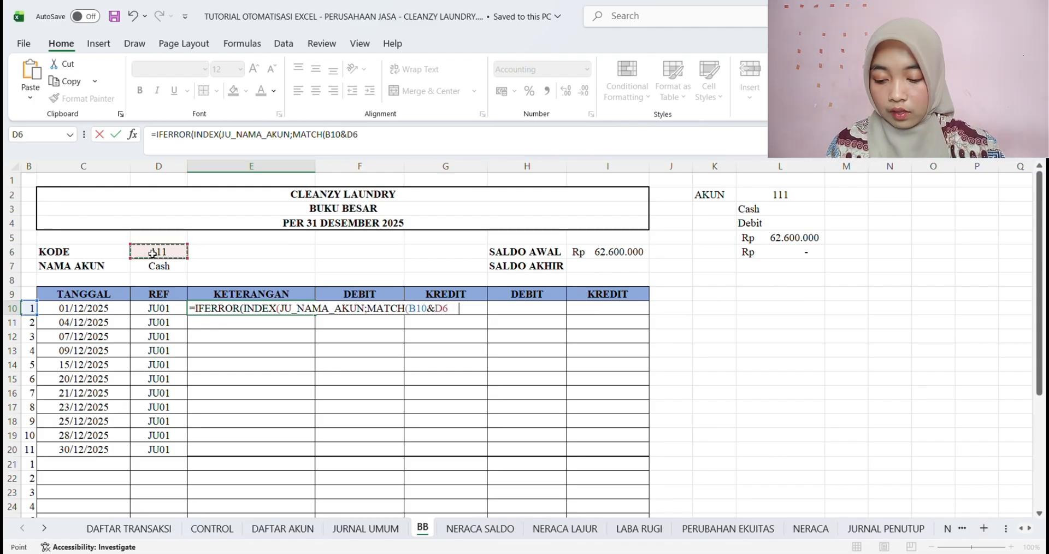
{"action": "key", "text": "F4"}
{"action": "type", "text": ";"}
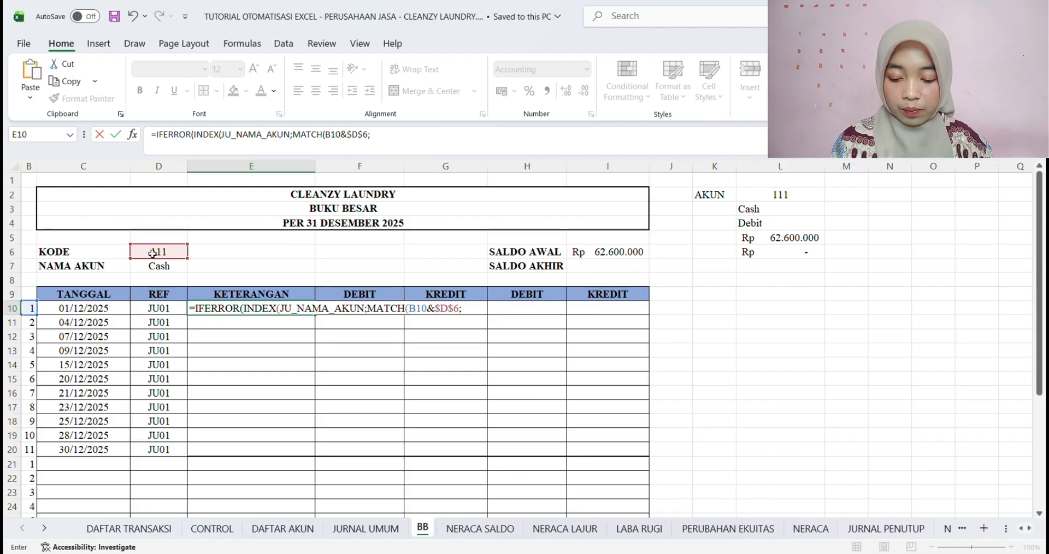
{"action": "type", "text": "JU"}
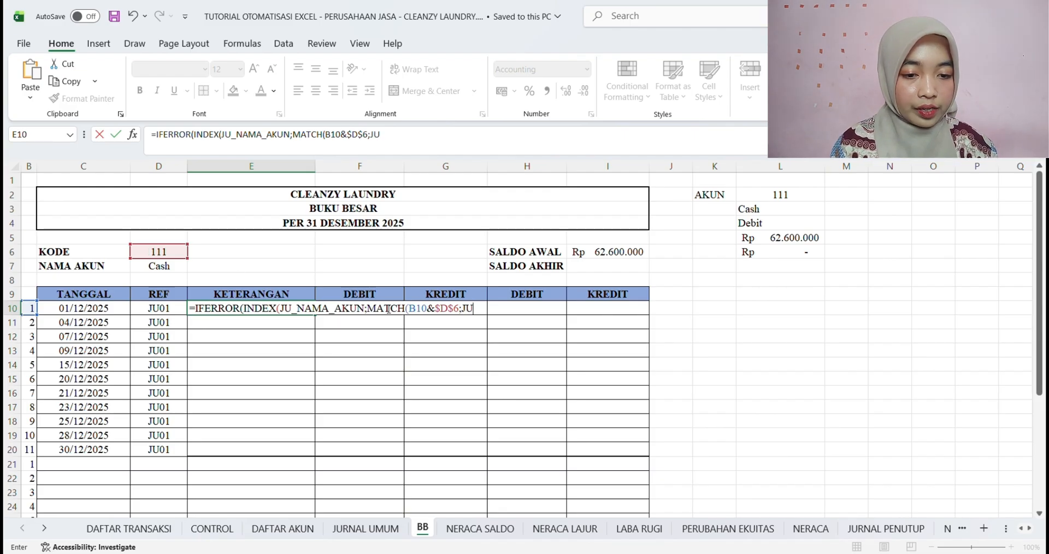
{"action": "type", "text": "_BB"}
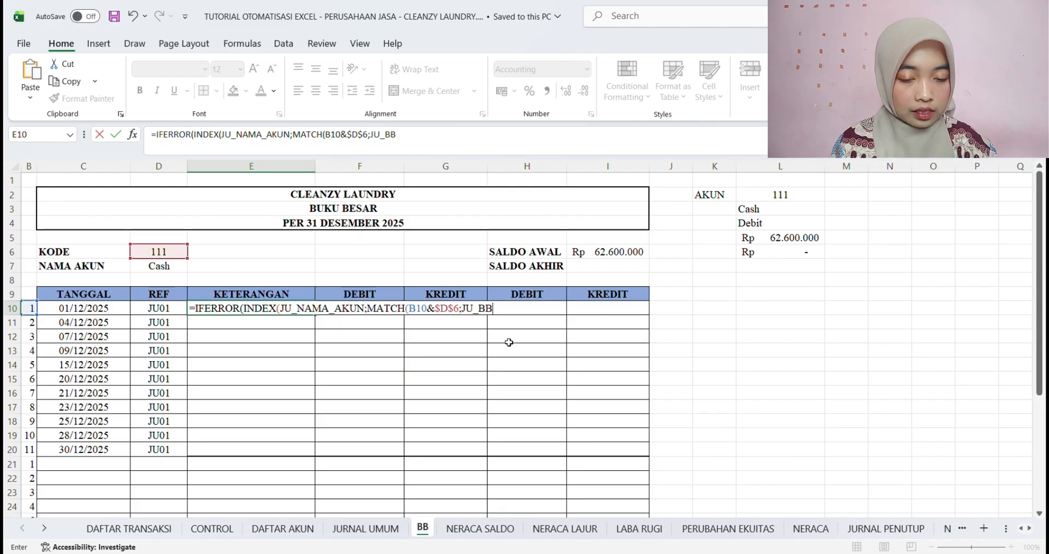
{"action": "type", "text": ";0"}
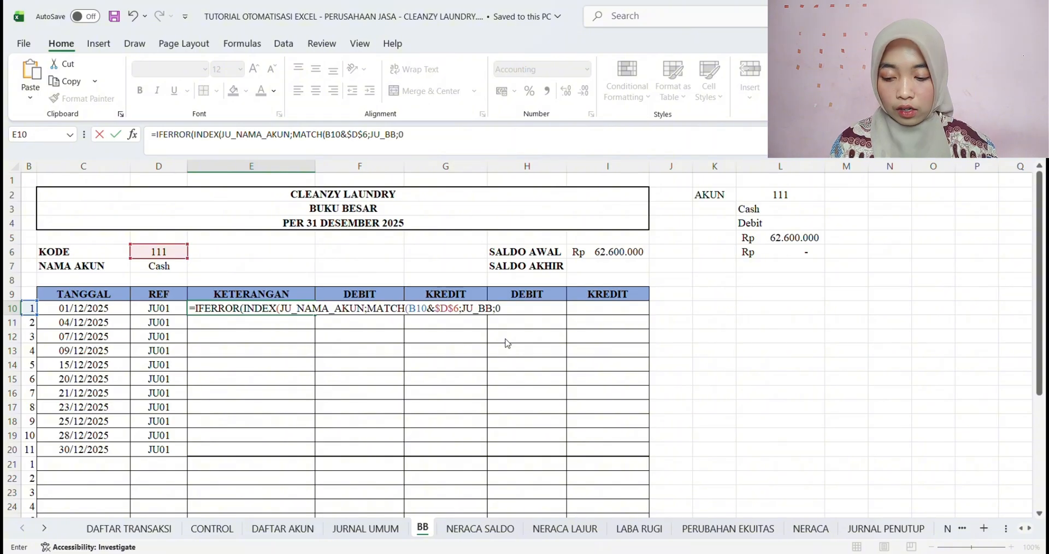
{"action": "type", "text": "))"}
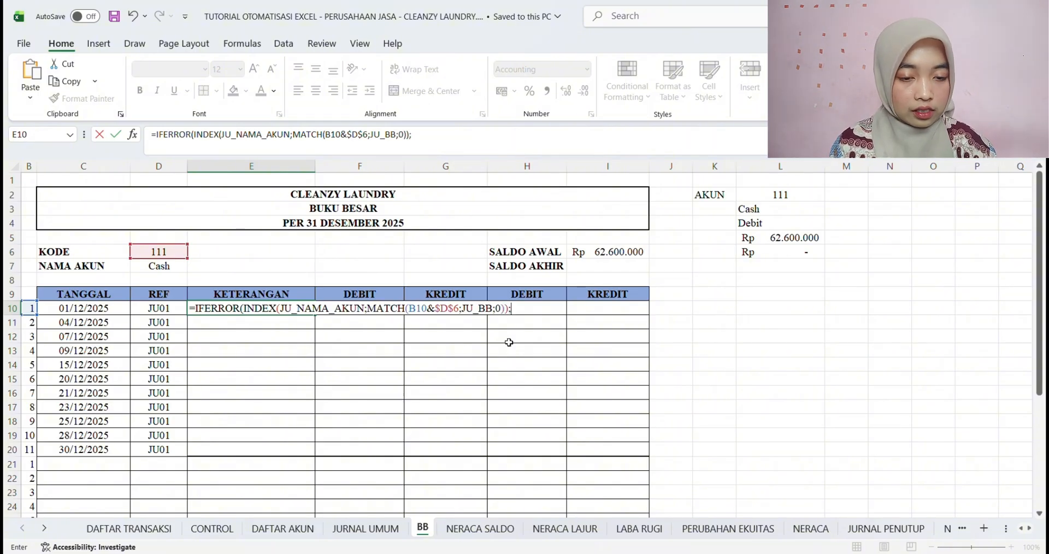
{"action": "type", "text": ";\""}
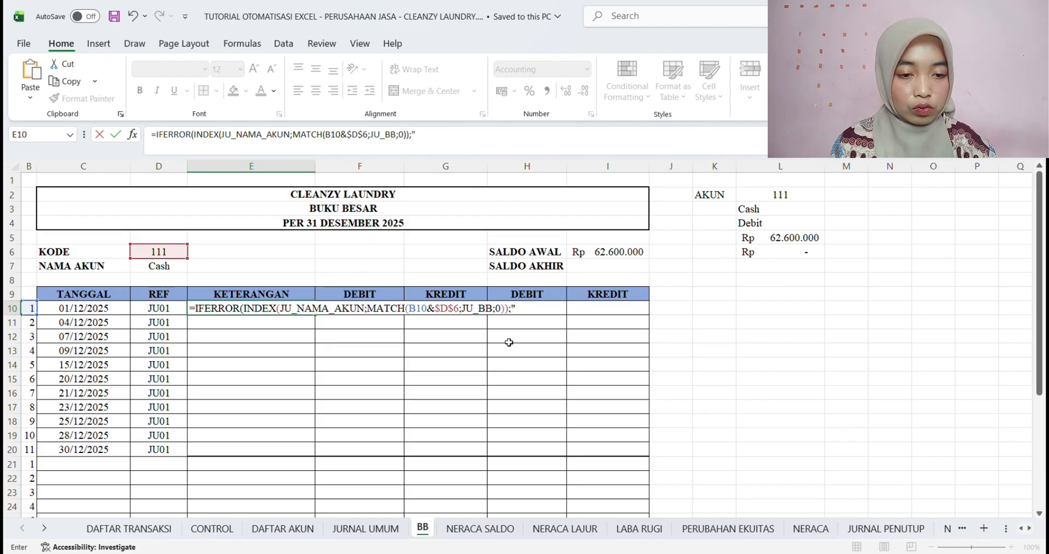
{"action": "type", "text": "\")"}
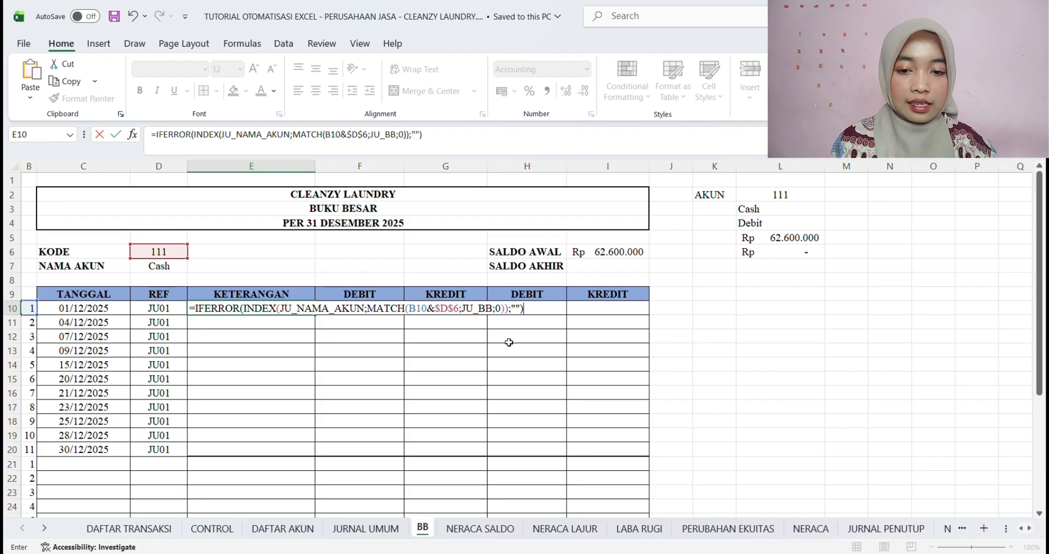
Complete the E10 formula with JU_BB as the lookup array, match type 0 and "" as the IFERROR fallback
{"action": "key", "text": "Return"}
Fill the E10 formula down the KETERANGAN column to E20 and select the first DEBIT cell F10
{"action": "left_click", "coordinate": [268, 311]}
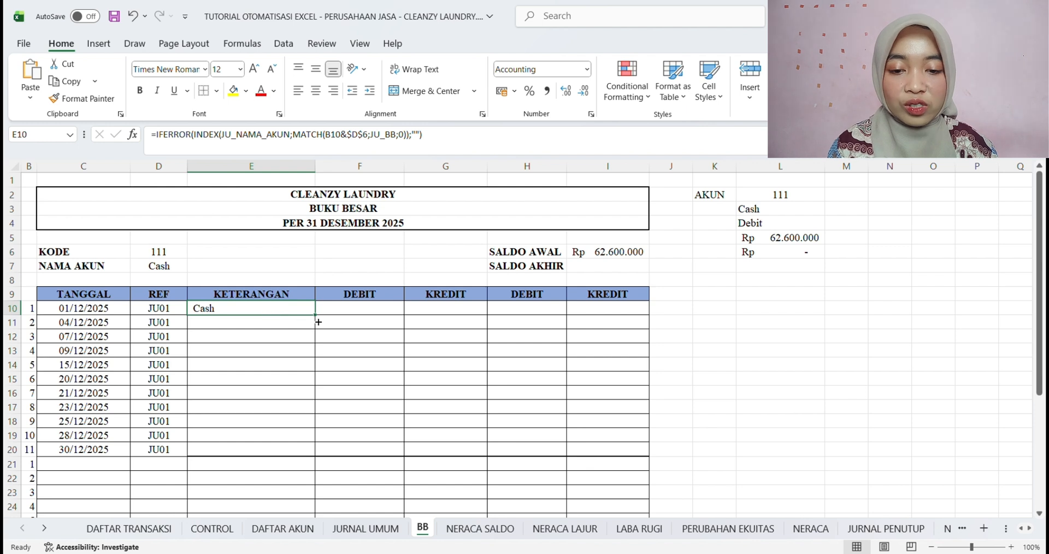
{"action": "left_click_drag", "start_coordinate": [317, 317], "coordinate": [319, 457]}
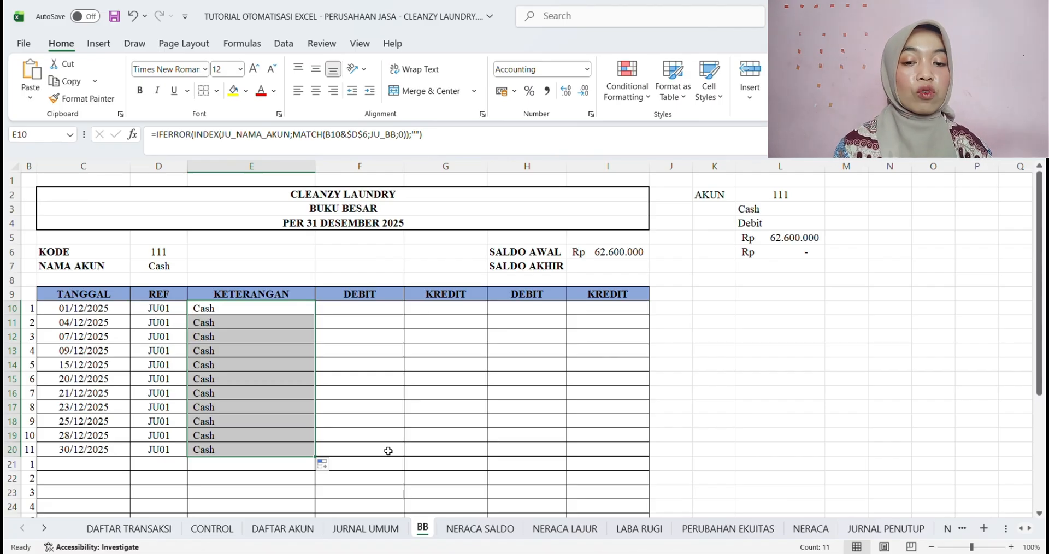
{"action": "left_click", "coordinate": [359, 313]}
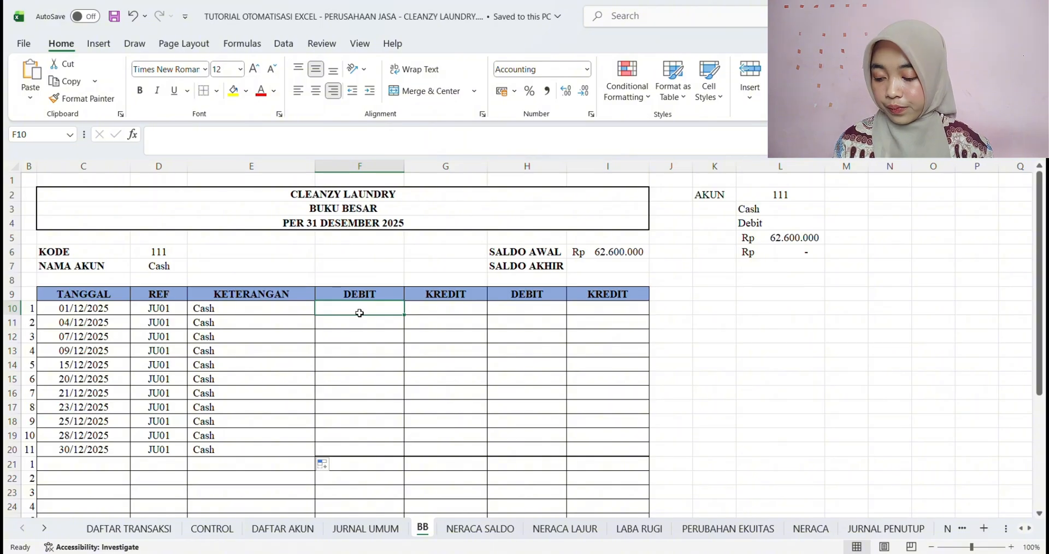
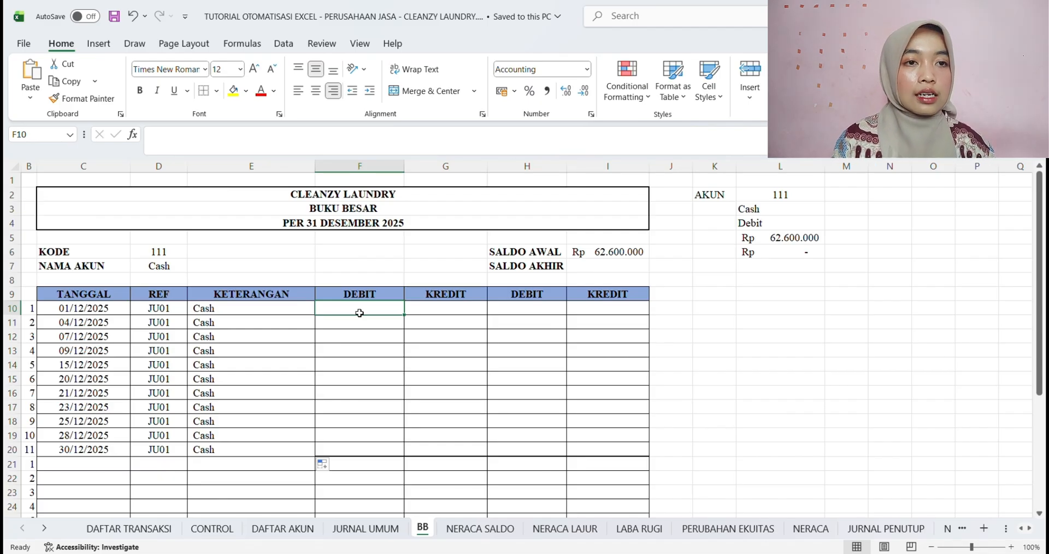
Begin the DEBIT formula in F10 with IFERROR and a nested INDEX that uses JU_DEBIT as its array
{"action": "type", "text": "="}
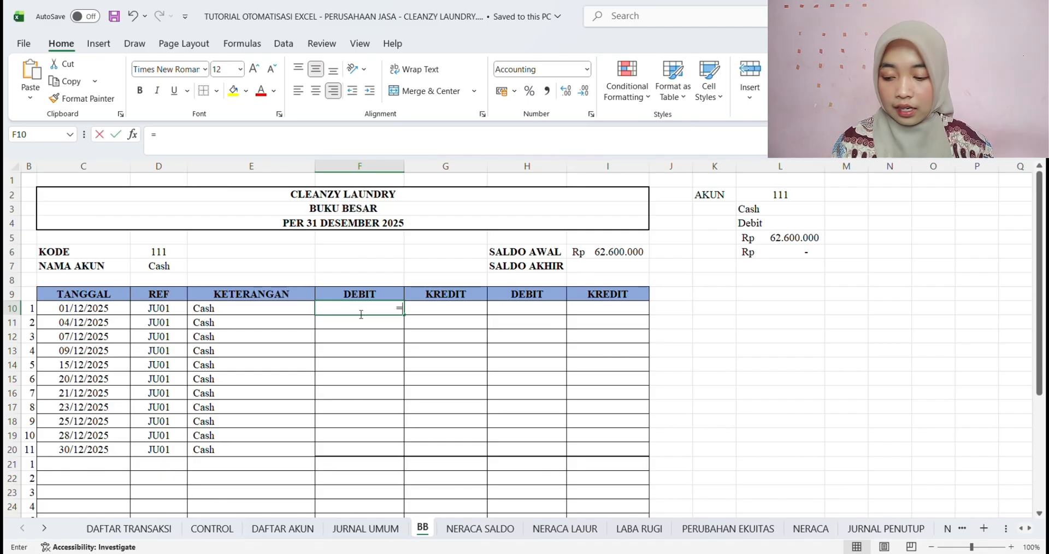
{"action": "type", "text": "IF"}
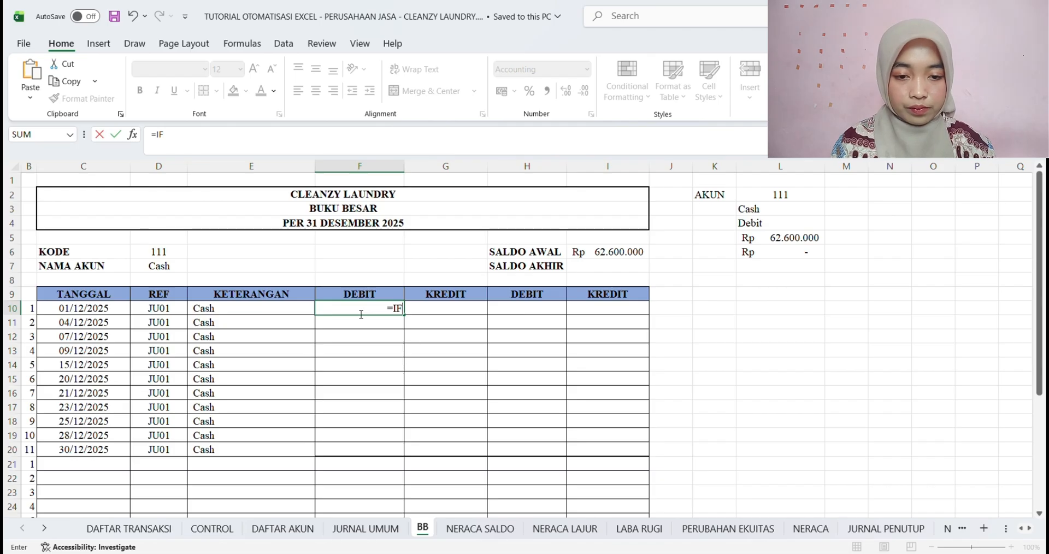
{"action": "type", "text": "ERROR("}
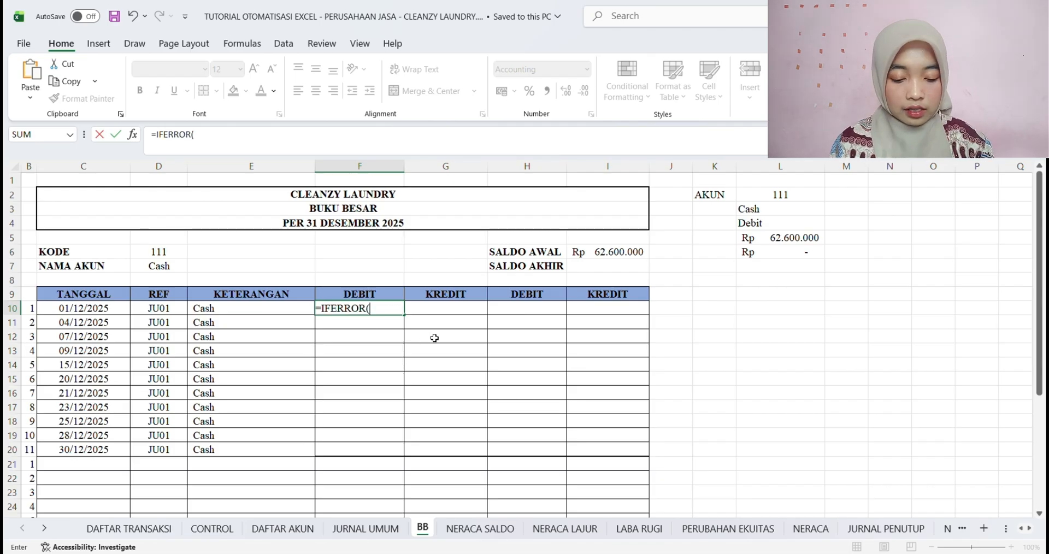
{"action": "type", "text": "IND"}
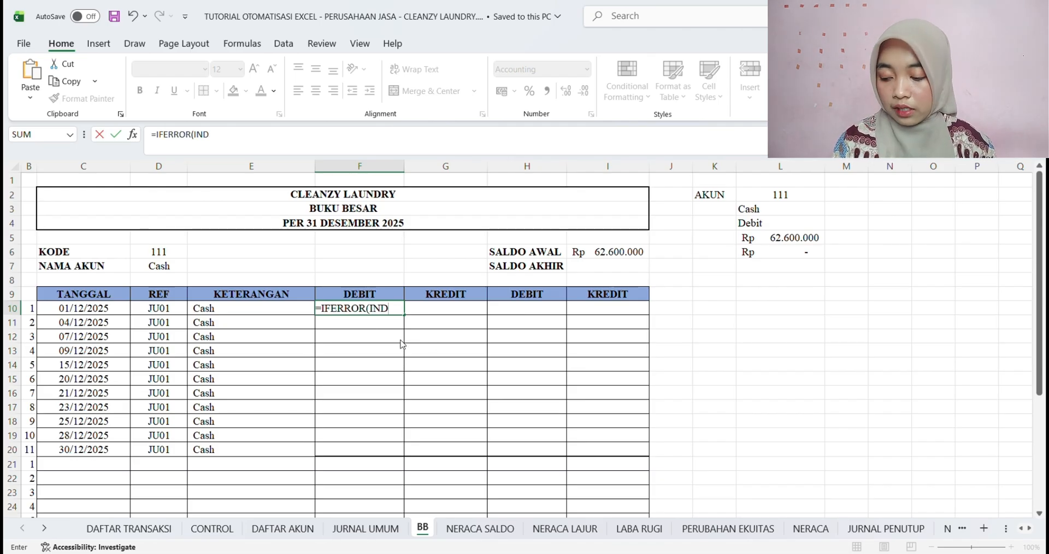
{"action": "type", "text": "EX("}
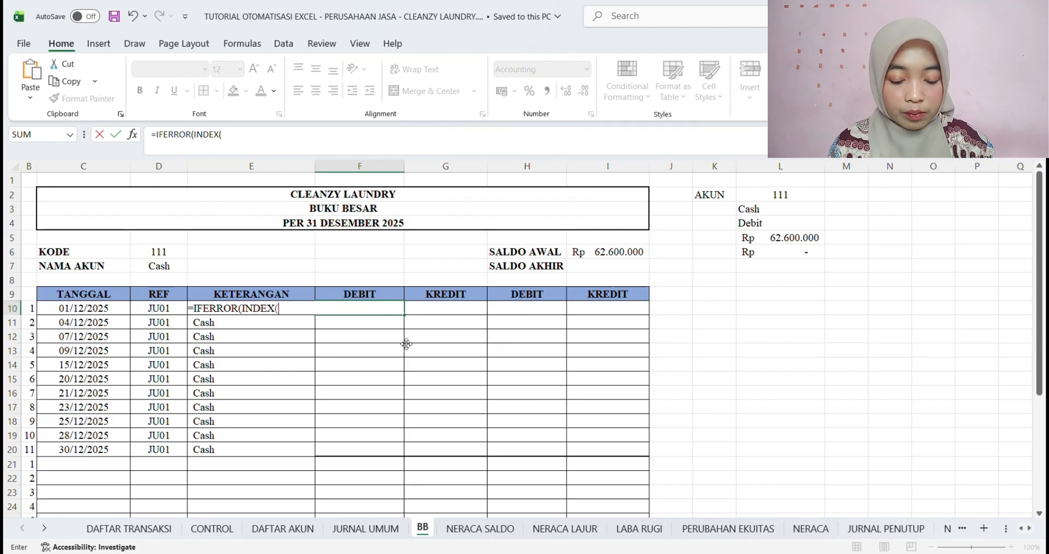
{"action": "type", "text": "JU"}
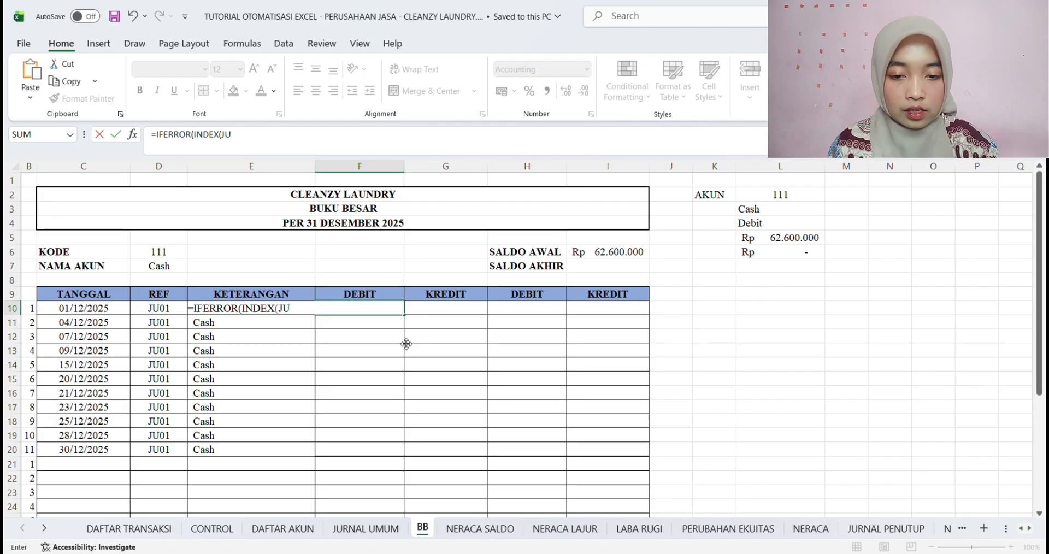
{"action": "type", "text": "_DE"}
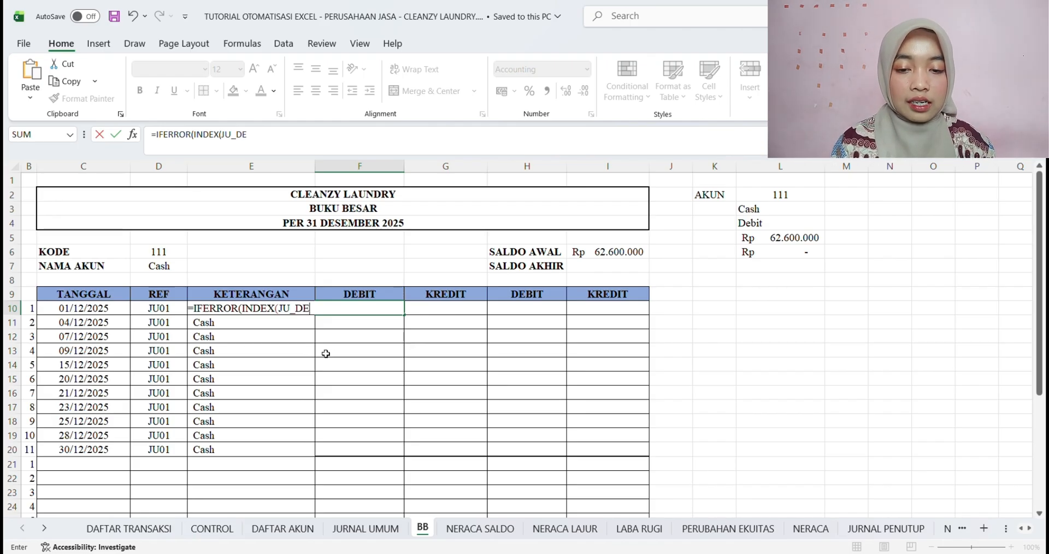
{"action": "type", "text": "BIT"}
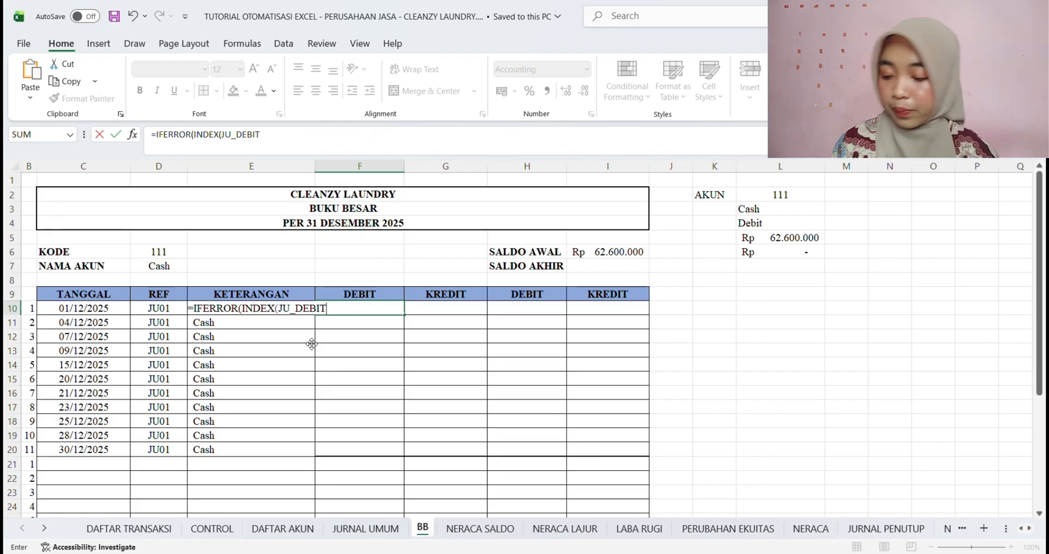
{"action": "type", "text": ";"}
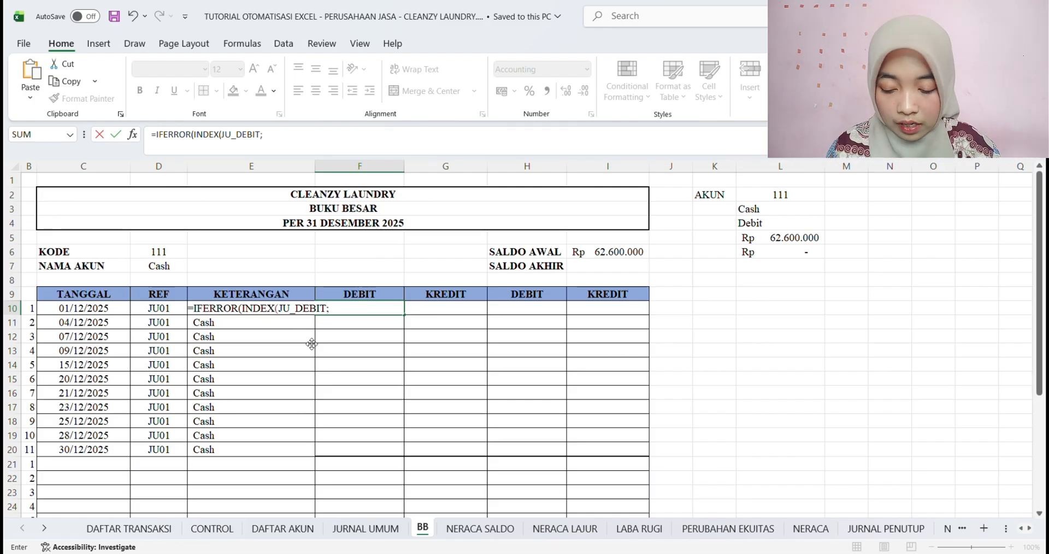
{"action": "type", "text": "NATC"}
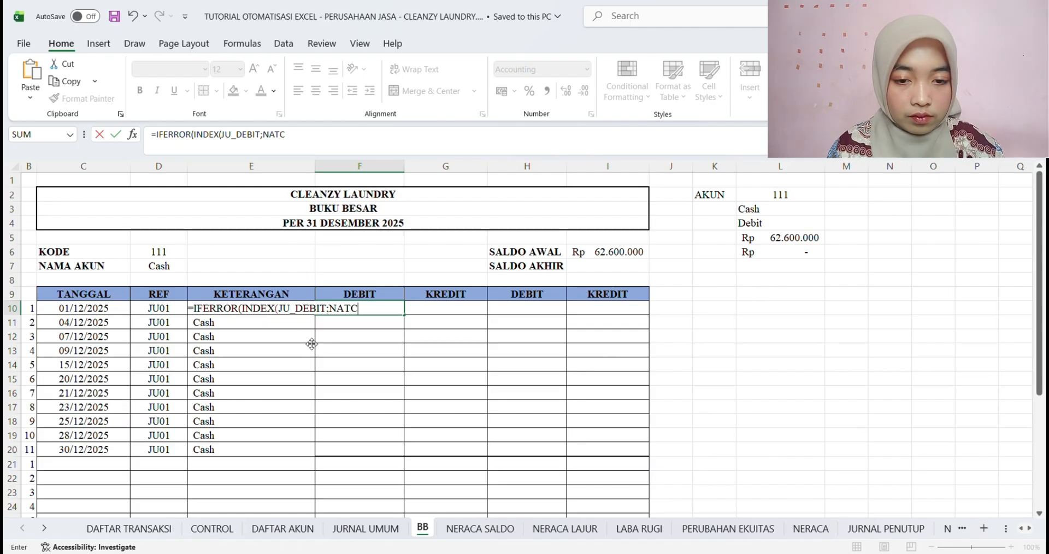
Add a MATCH as the row argument of the F10 formula, with B10&$D$6 as its lookup value
{"action": "key", "text": "BackSpace"}
{"action": "key", "text": "BackSpace"}
{"action": "key", "text": "BackSpace"}
{"action": "key", "text": "BackSpace"}
{"action": "type", "text": "MAT"}
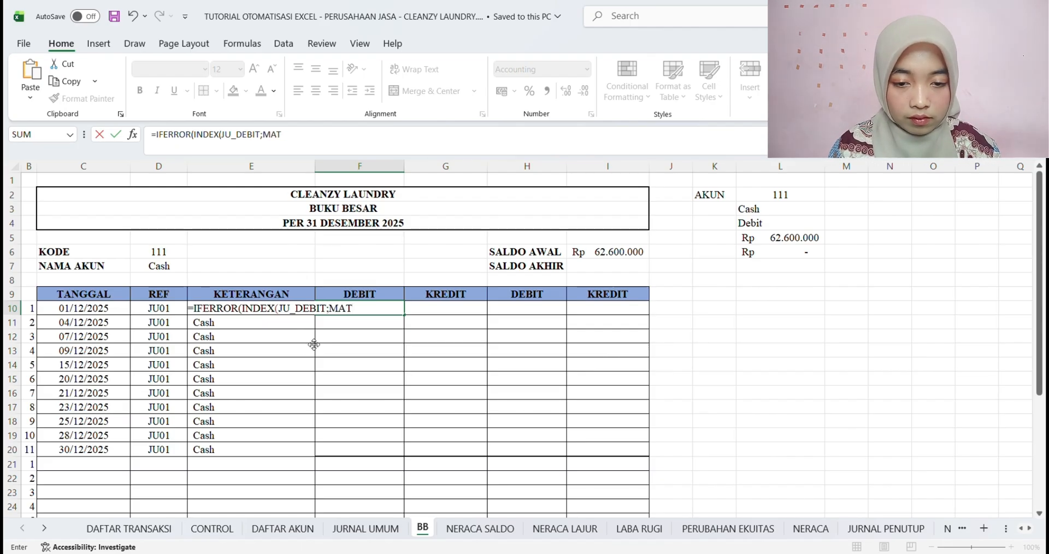
{"action": "type", "text": "CH("}
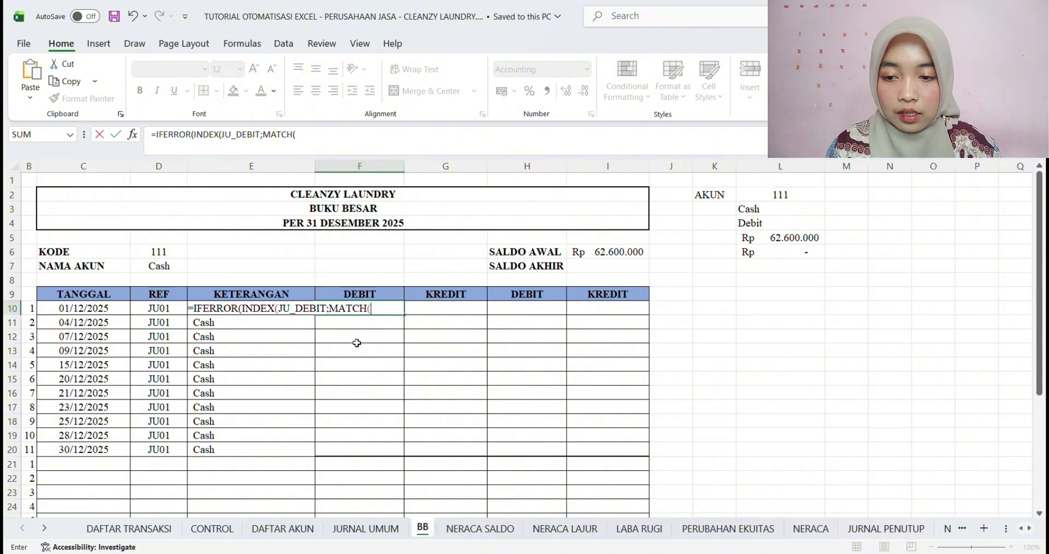
{"action": "left_click", "coordinate": [34, 309]}
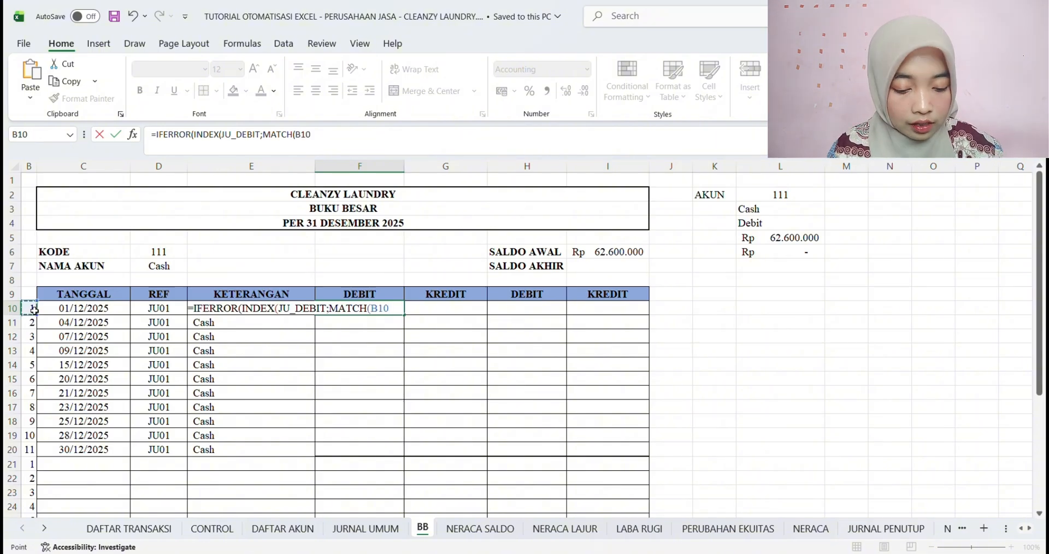
{"action": "type", "text": "&"}
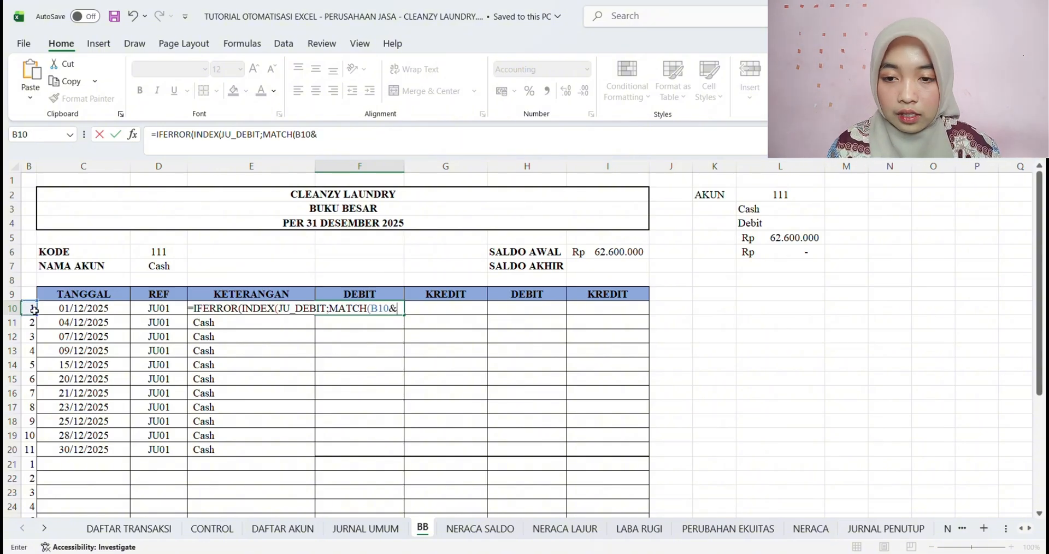
{"action": "left_click", "coordinate": [165, 253]}
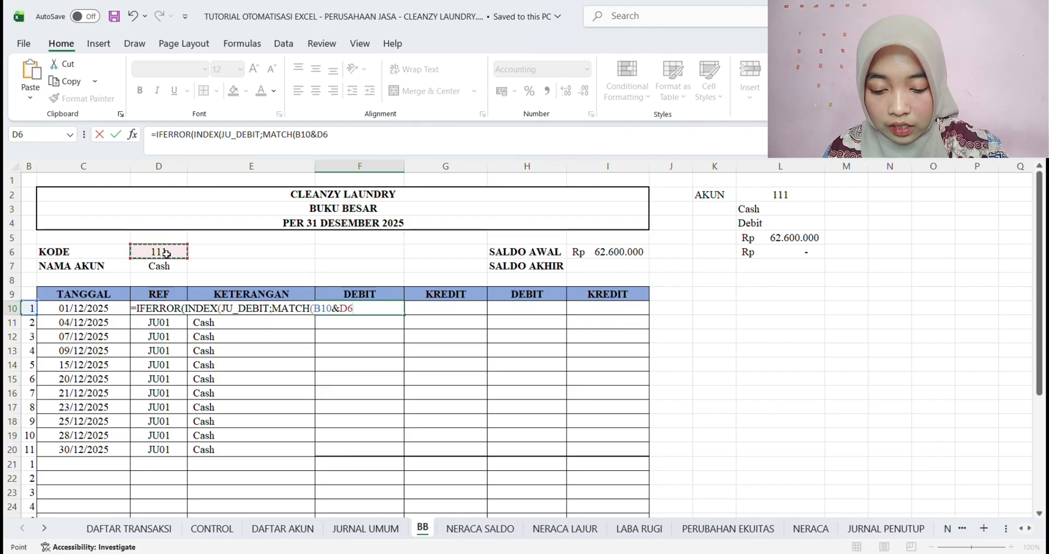
{"action": "key", "text": "F4"}
{"action": "type", "text": ";"}
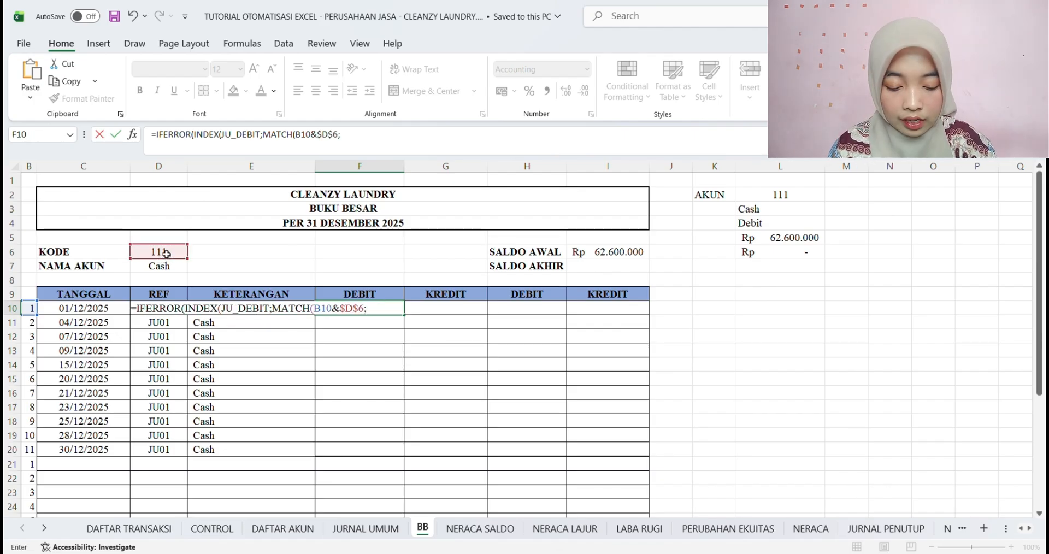
{"action": "type", "text": "JU"}
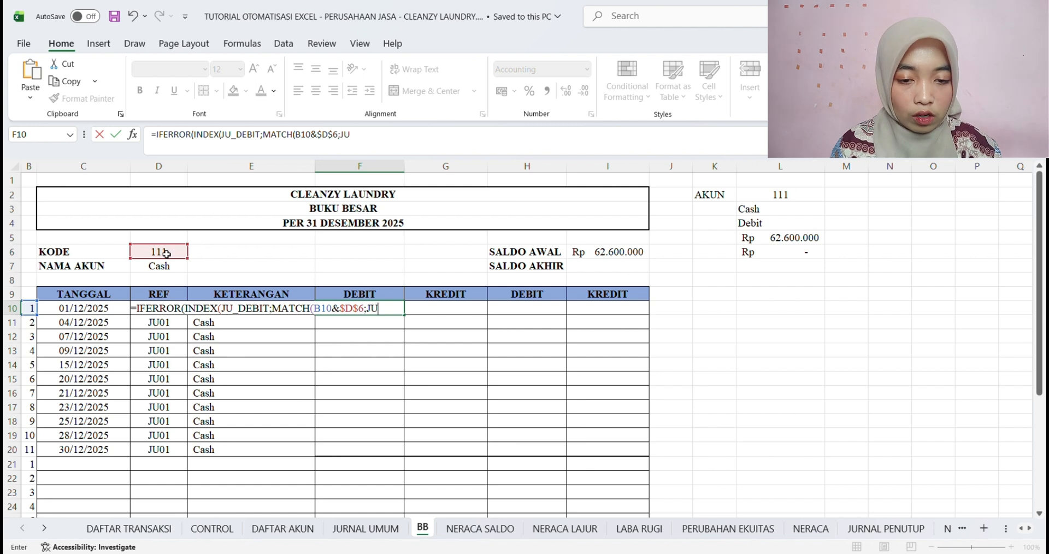
{"action": "type", "text": "_BB"}
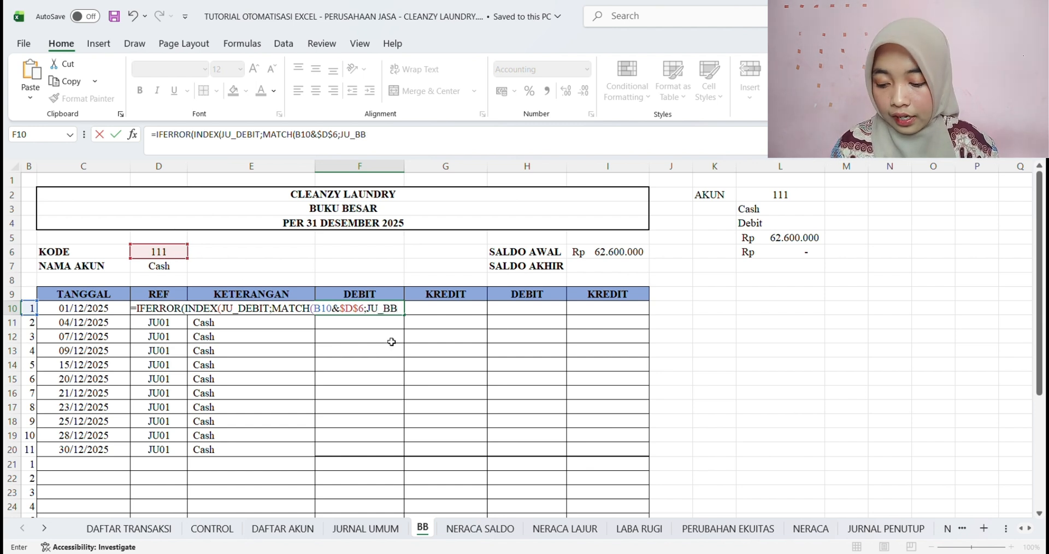
{"action": "type", "text": ";"}
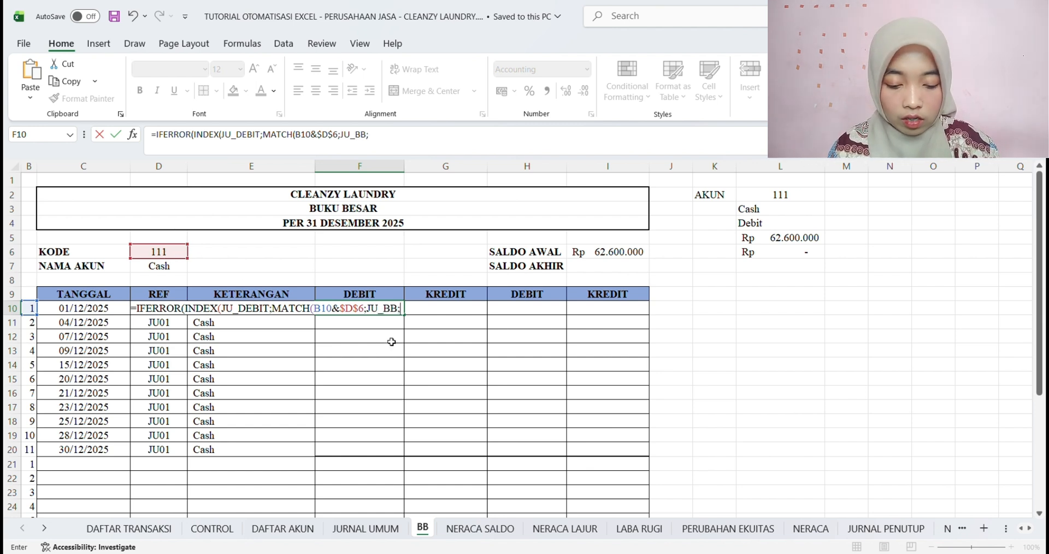
{"action": "type", "text": "0))"}
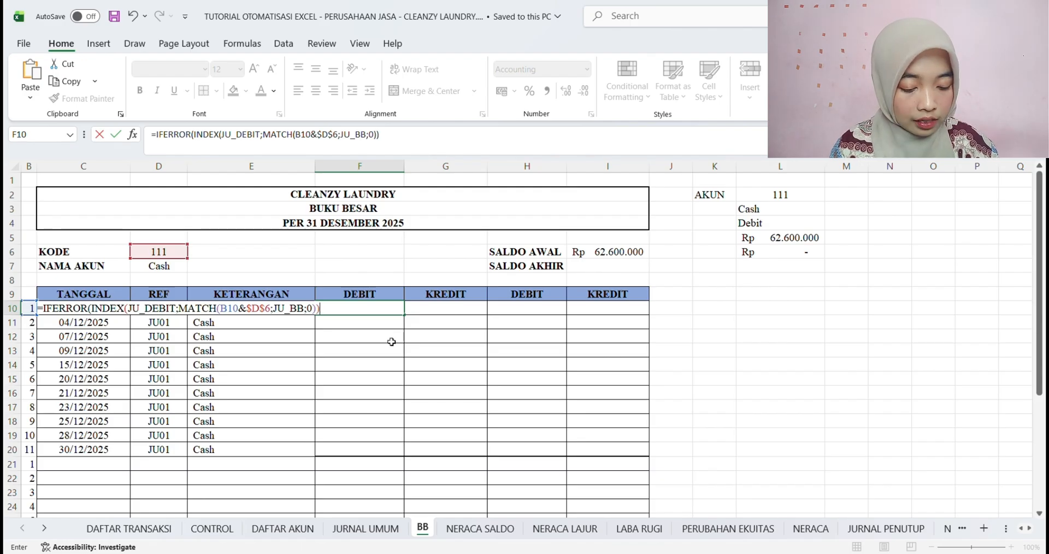
{"action": "type", "text": ";"}
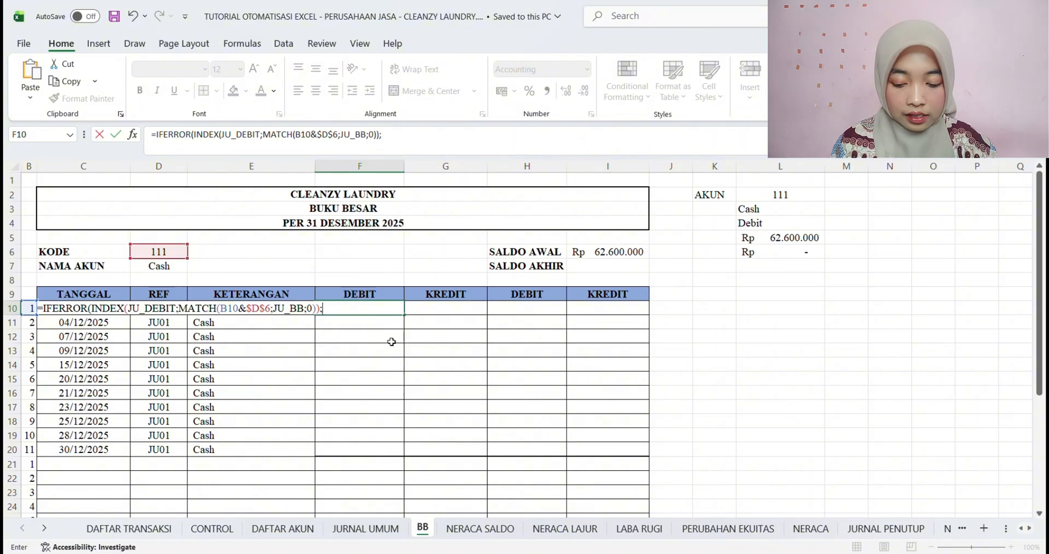
{"action": "type", "text": "\""}
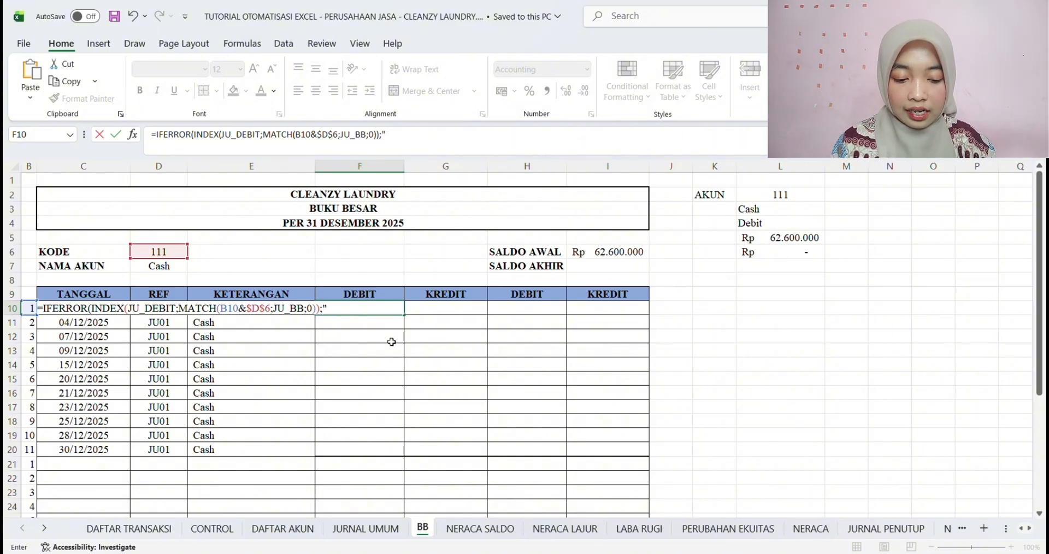
{"action": "type", "text": "0"}
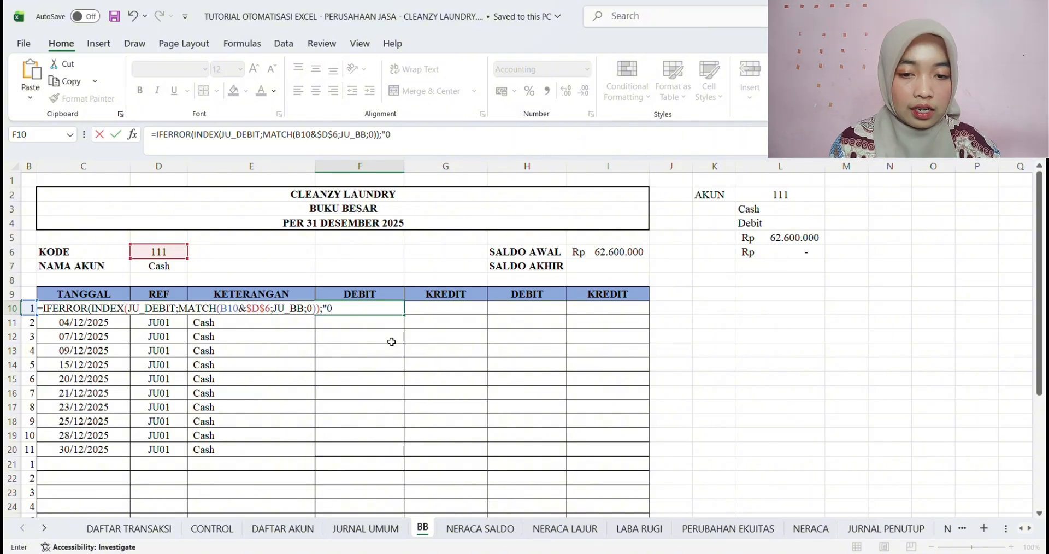
{"action": "type", "text": "\""}
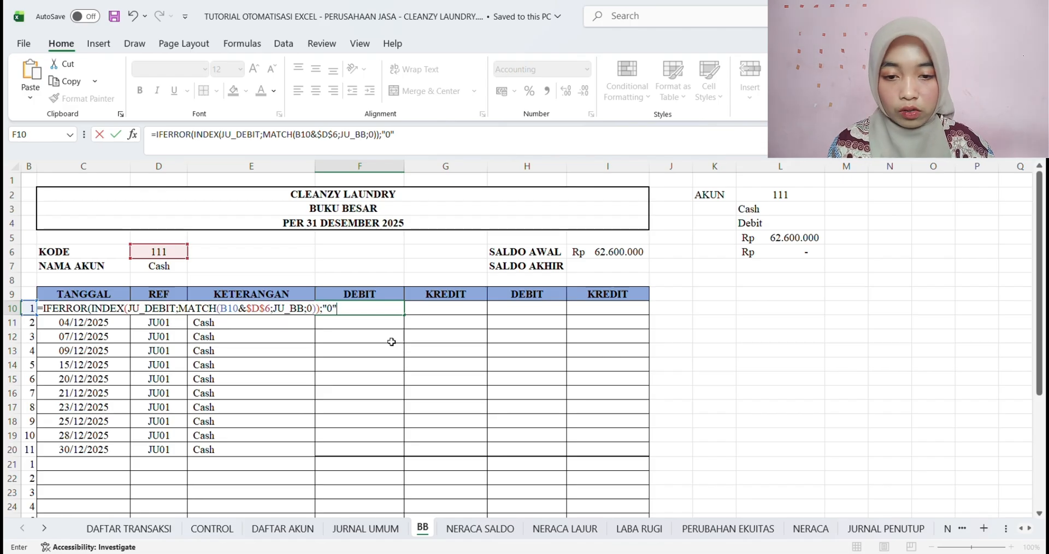
Complete the F10 formula with JU_BB as the lookup array, match type 0 and "0" as the IFERROR fallback
{"action": "type", "text": ")"}
{"action": "key", "text": "Return"}
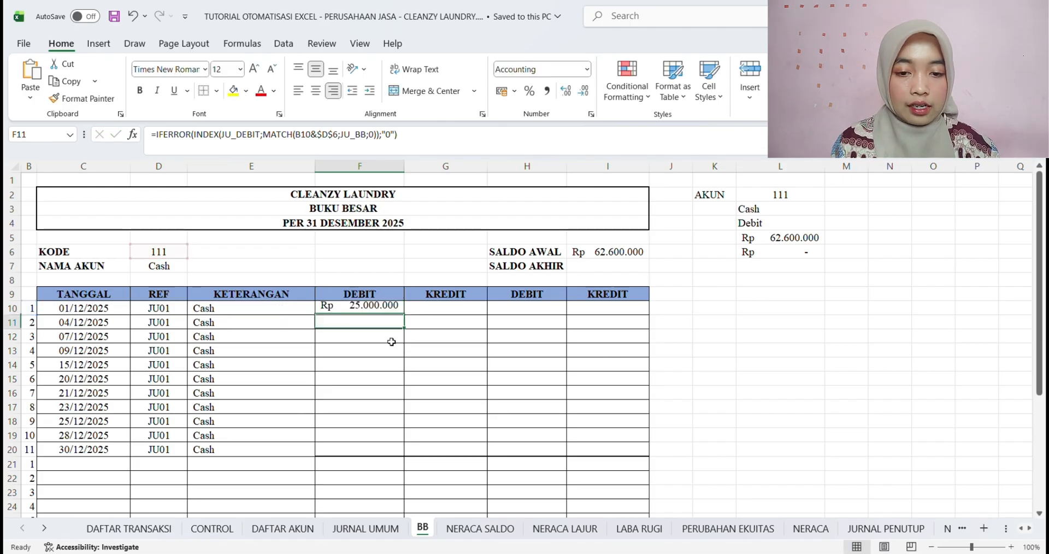
Fill the F10 formula down the DEBIT column to F20 and save the workbook
{"action": "left_click", "coordinate": [374, 311]}
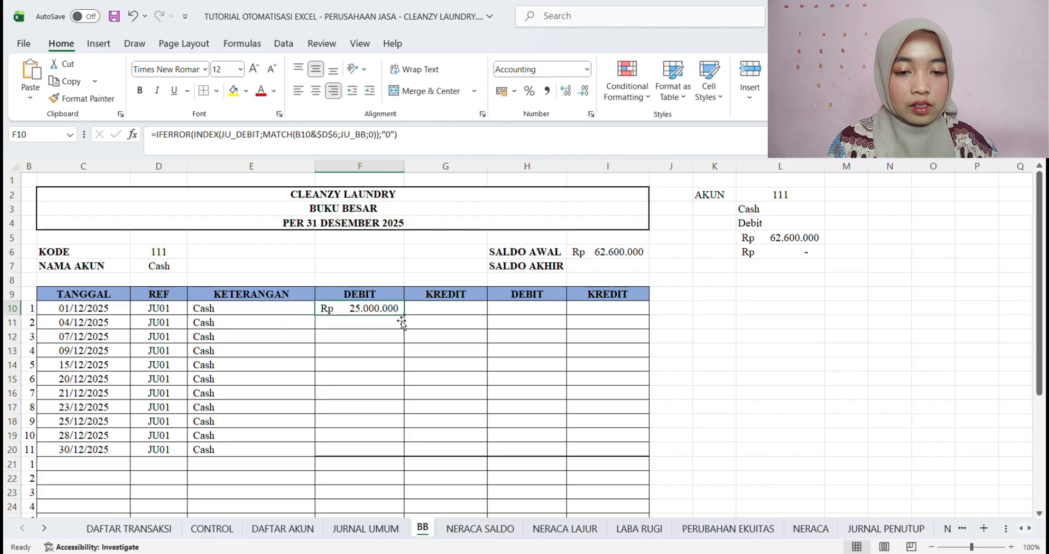
{"action": "left_click_drag", "start_coordinate": [405, 315], "coordinate": [407, 459]}
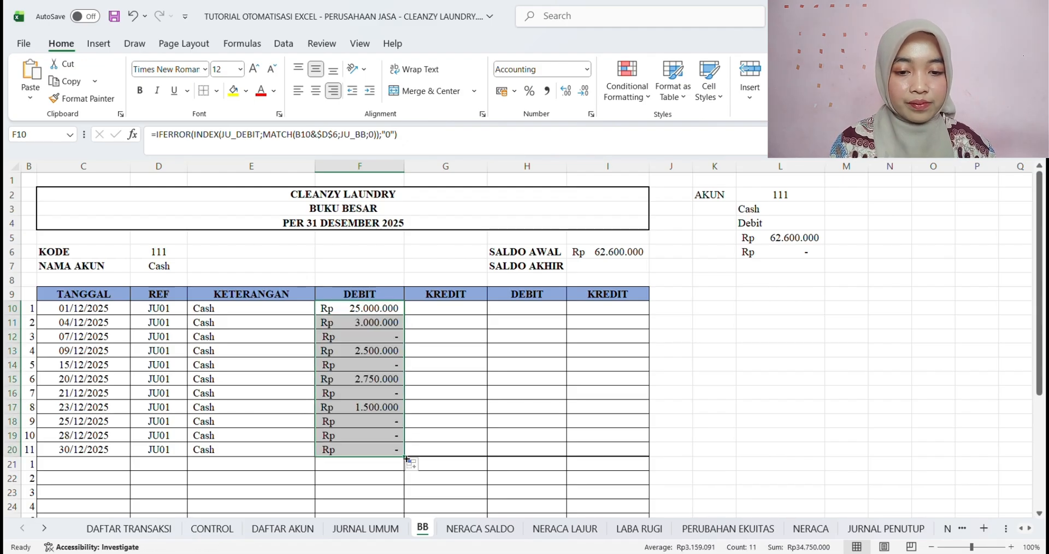
{"action": "left_click", "coordinate": [462, 313]}
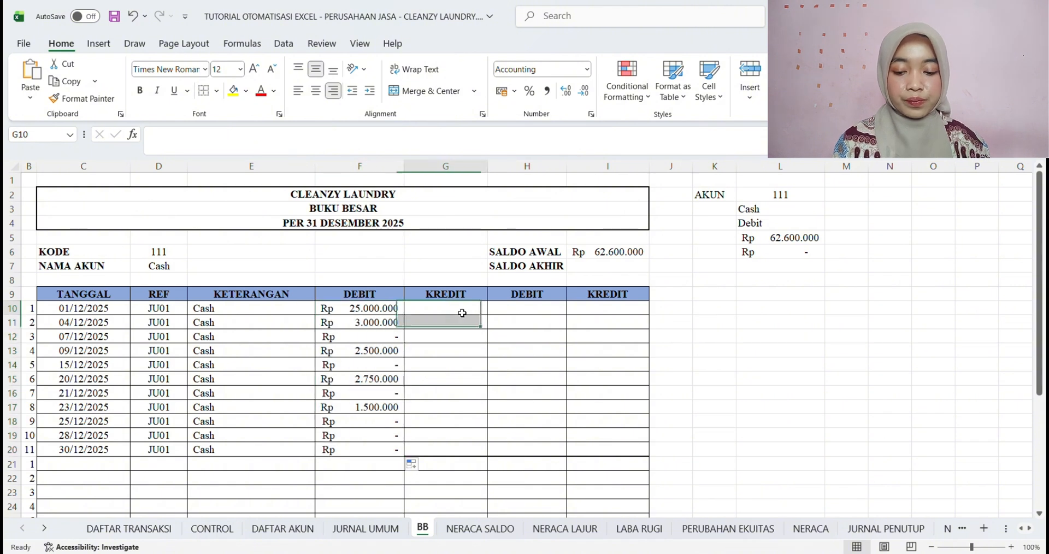
{"action": "key", "text": "ctrl+s"}
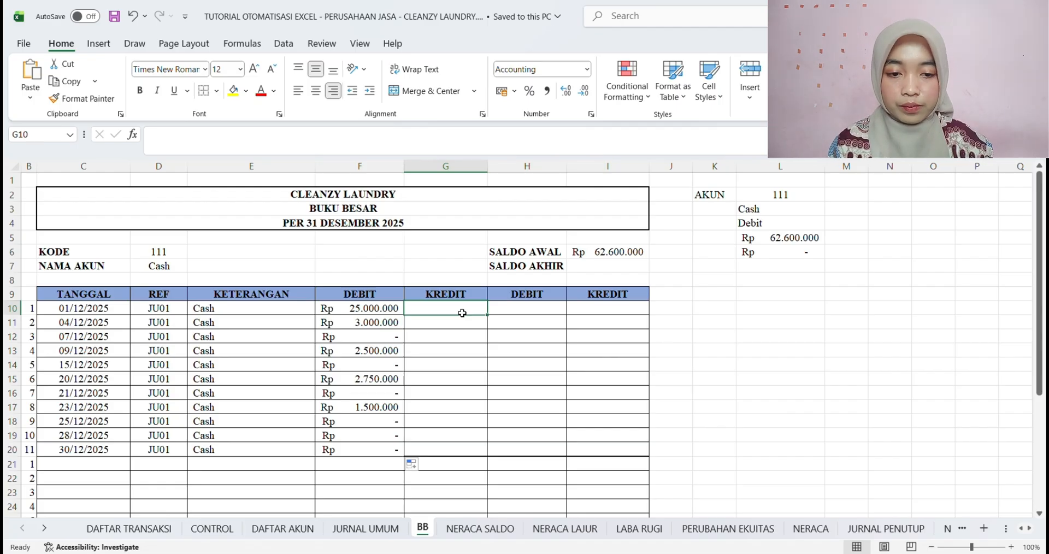
Copy the full formula text of F10 into the first KREDIT cell G10, keeping its B10 and $D$6 references
{"action": "type", "text": "="}
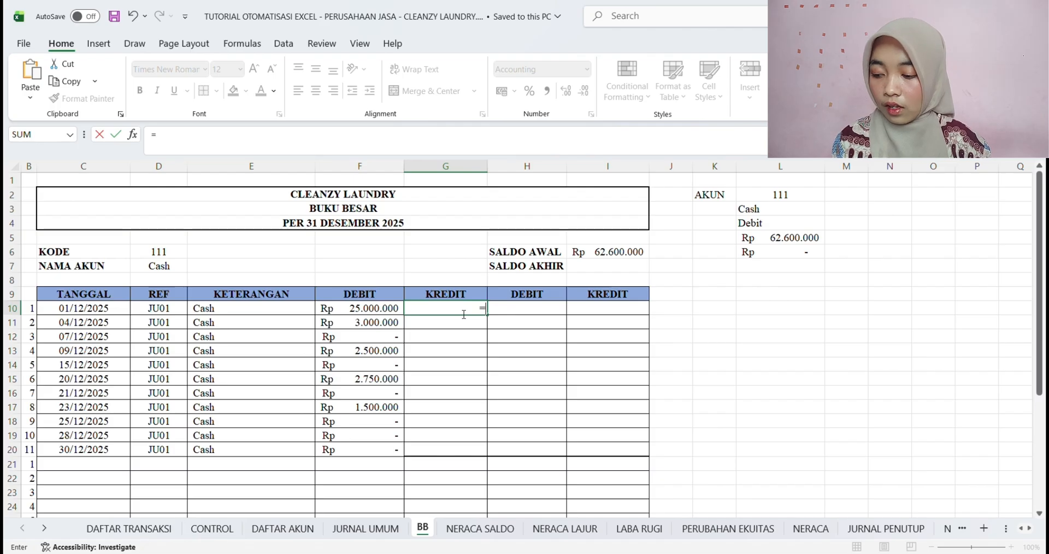
{"action": "key", "text": "Escape"}
{"action": "left_click", "coordinate": [365, 314]}
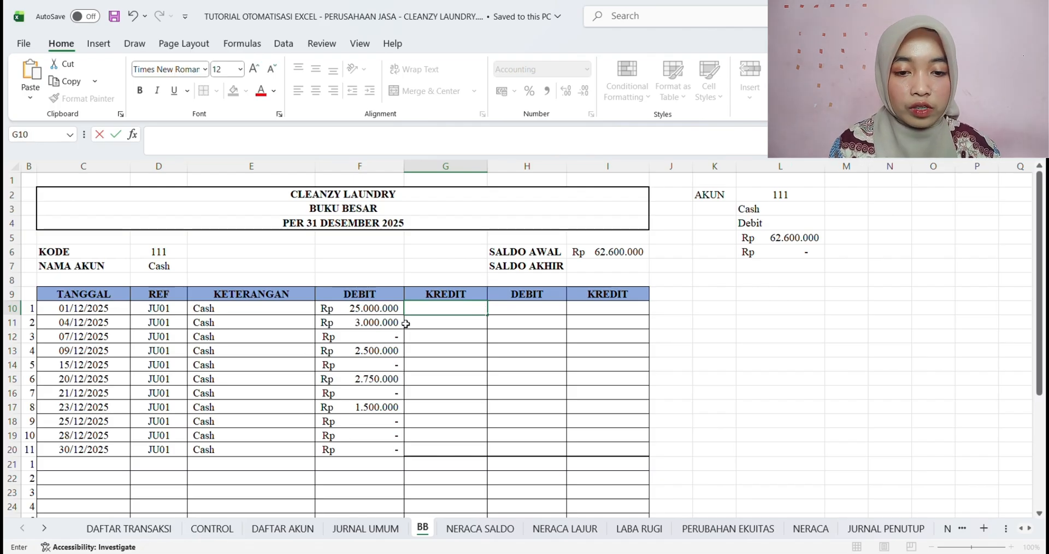
{"action": "left_click", "coordinate": [408, 135]}
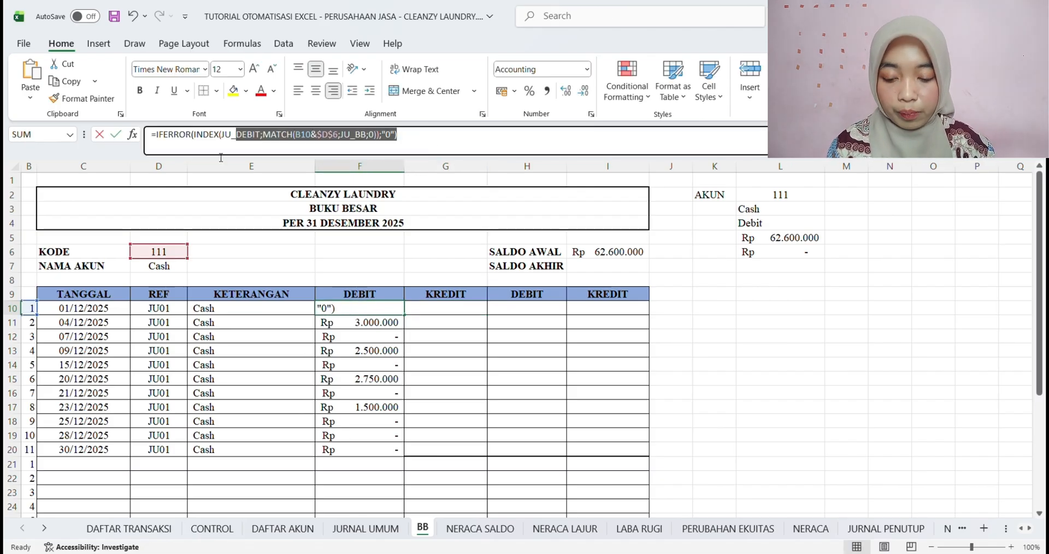
{"action": "key", "text": "ctrl+a"}
{"action": "key", "text": "ctrl+c"}
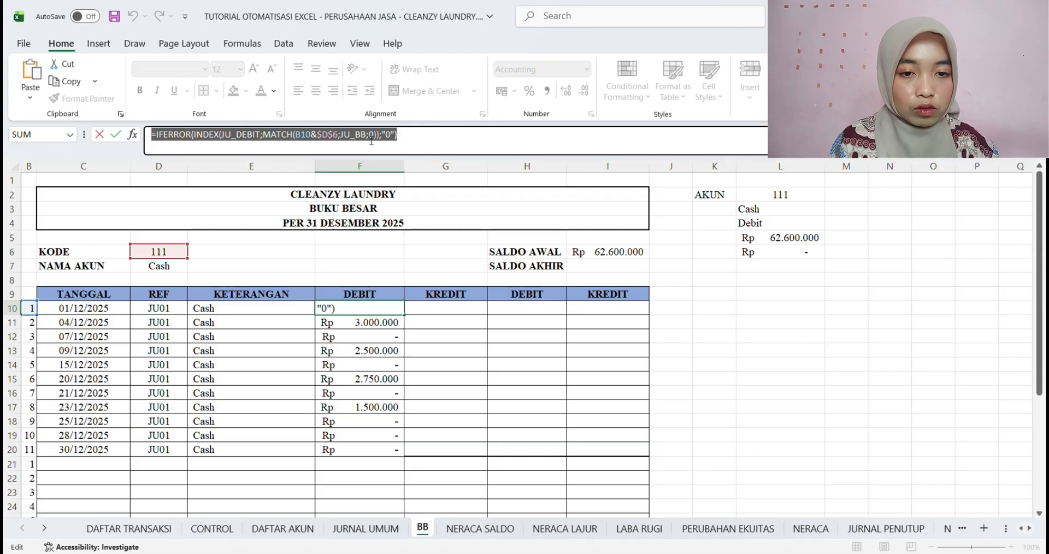
{"action": "left_click", "coordinate": [408, 140]}
{"action": "key", "text": "Return"}
{"action": "left_click", "coordinate": [443, 312]}
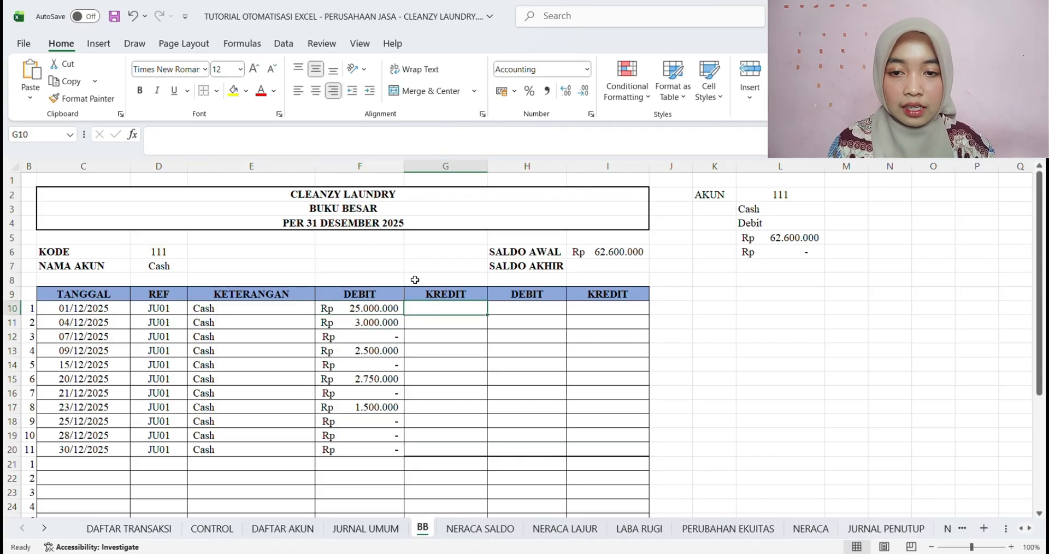
{"action": "left_click", "coordinate": [248, 143]}
{"action": "key", "text": "ctrl+v"}
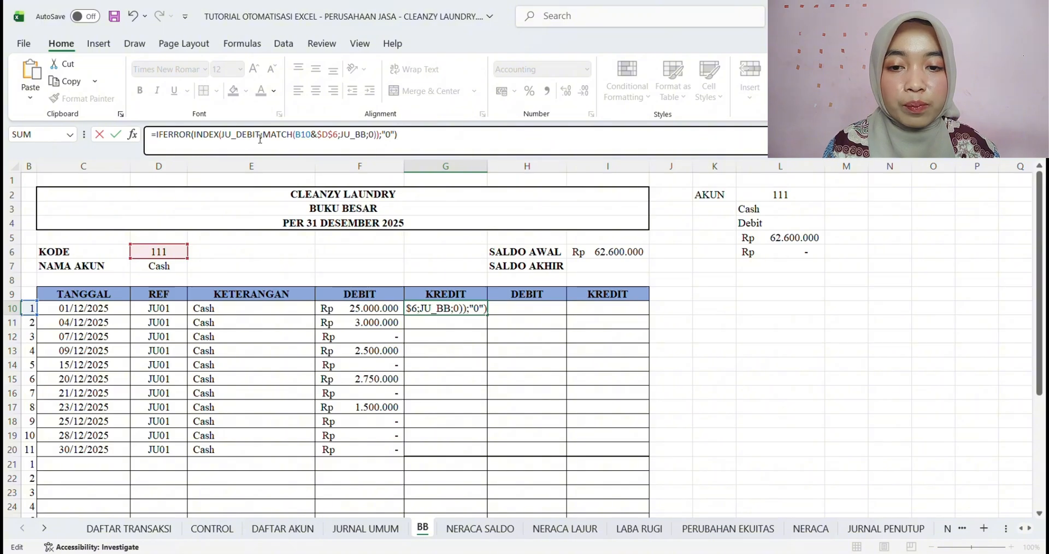
Replace JU_DEBIT with JU_KREDIT as the INDEX array in the G10 formula
{"action": "left_click", "coordinate": [263, 139]}
{"action": "key", "text": "BackSpace"}
{"action": "key", "text": "BackSpace"}
{"action": "key", "text": "BackSpace"}
{"action": "key", "text": "BackSpace"}
{"action": "key", "text": "BackSpace"}
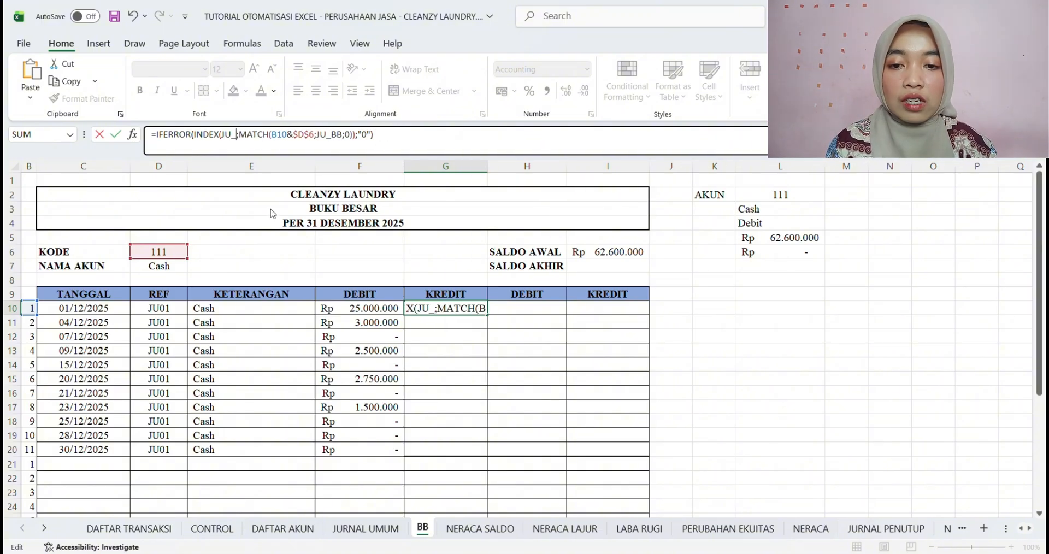
{"action": "type", "text": "KREDIT"}
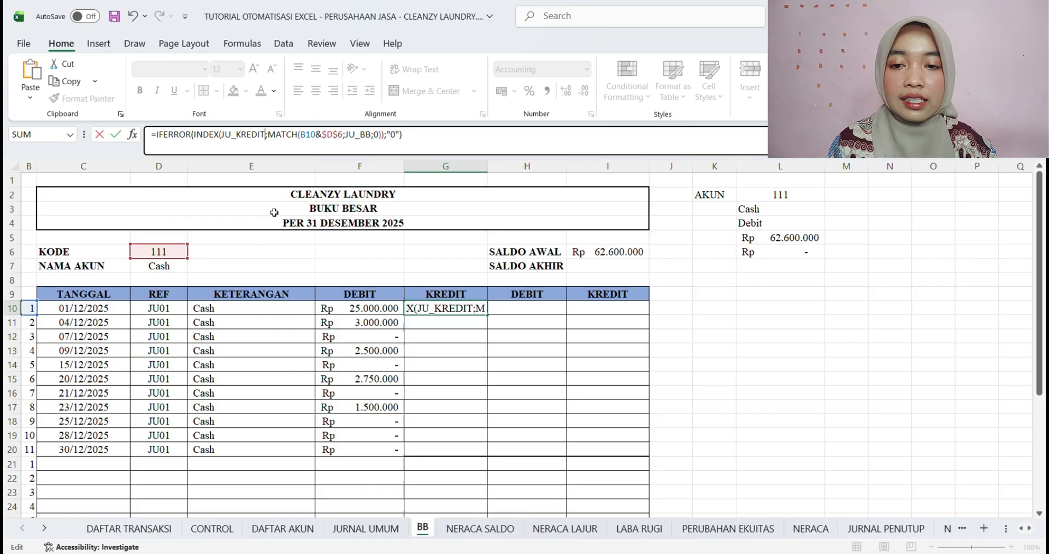
{"action": "left_click", "coordinate": [417, 138]}
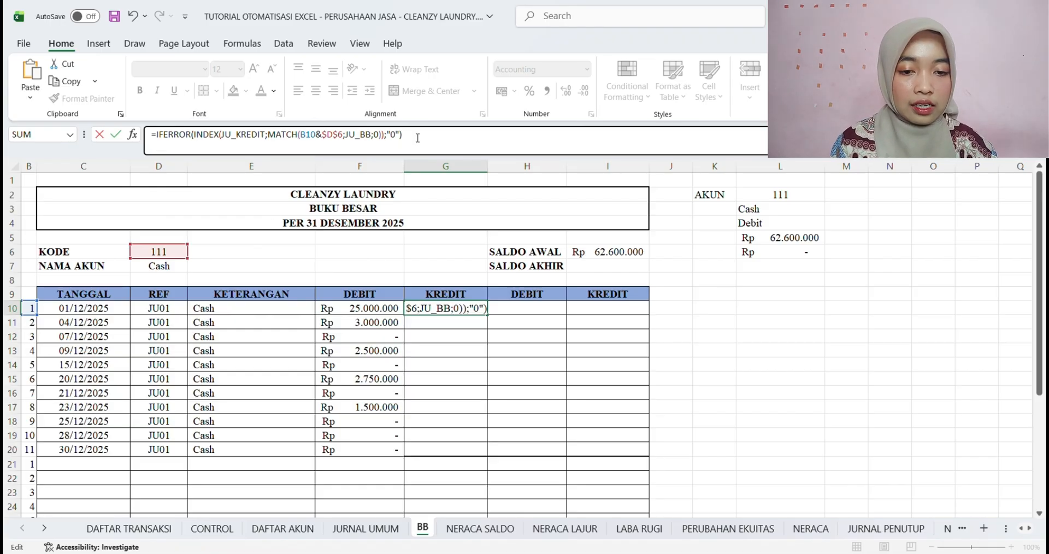
{"action": "key", "text": "Return"}
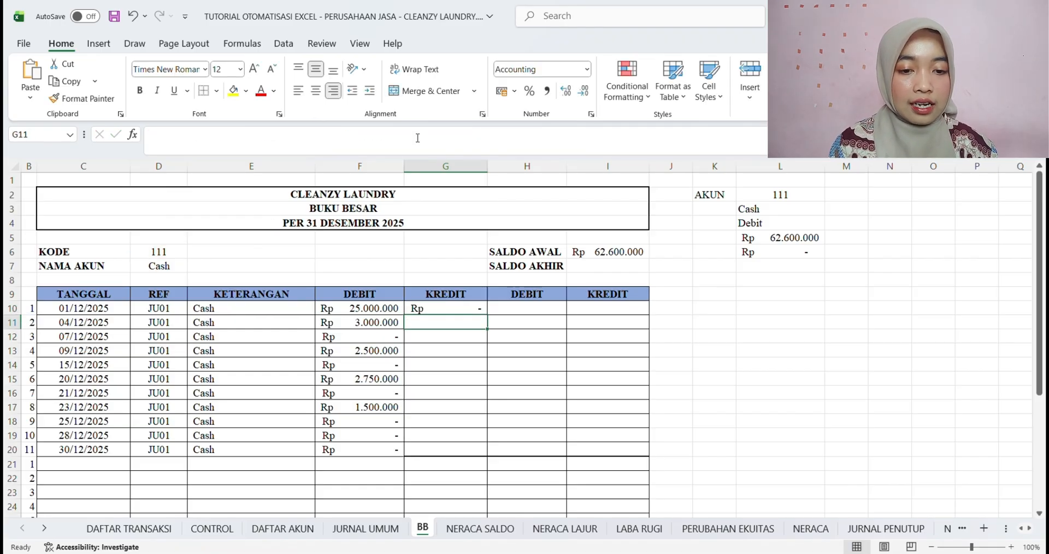
Fill the G10 formula down the KREDIT column to G20 and save the workbook
{"action": "left_click", "coordinate": [445, 295]}
{"action": "left_click", "coordinate": [445, 307]}
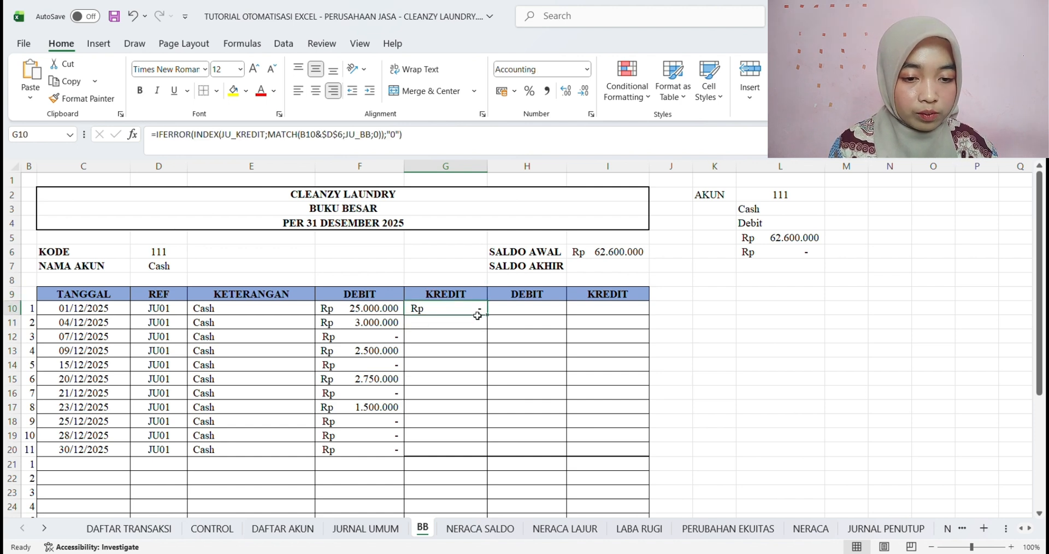
{"action": "left_click_drag", "start_coordinate": [494, 321], "coordinate": [494, 460]}
{"action": "left_click", "coordinate": [684, 431]}
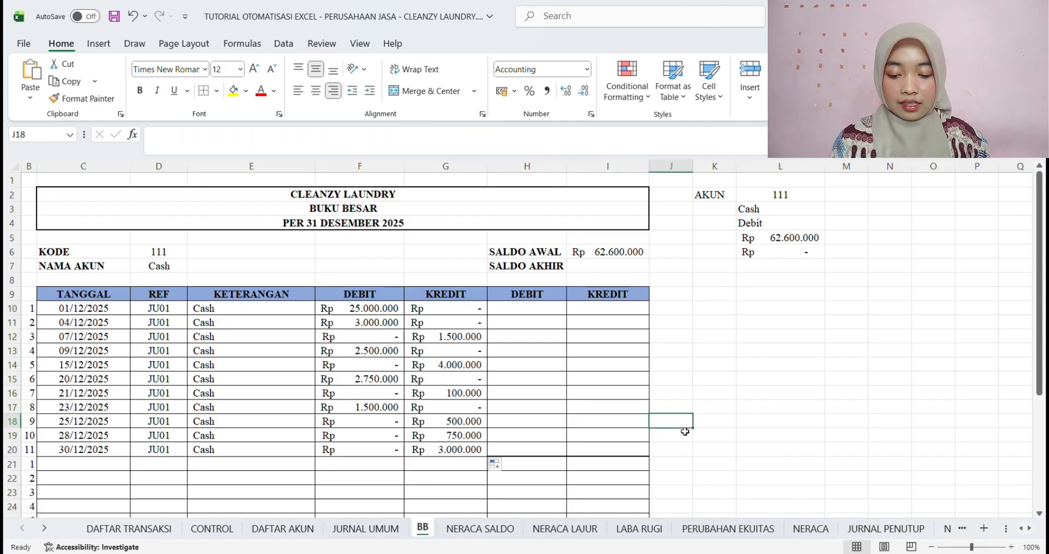
{"action": "key", "text": "ctrl+s"}
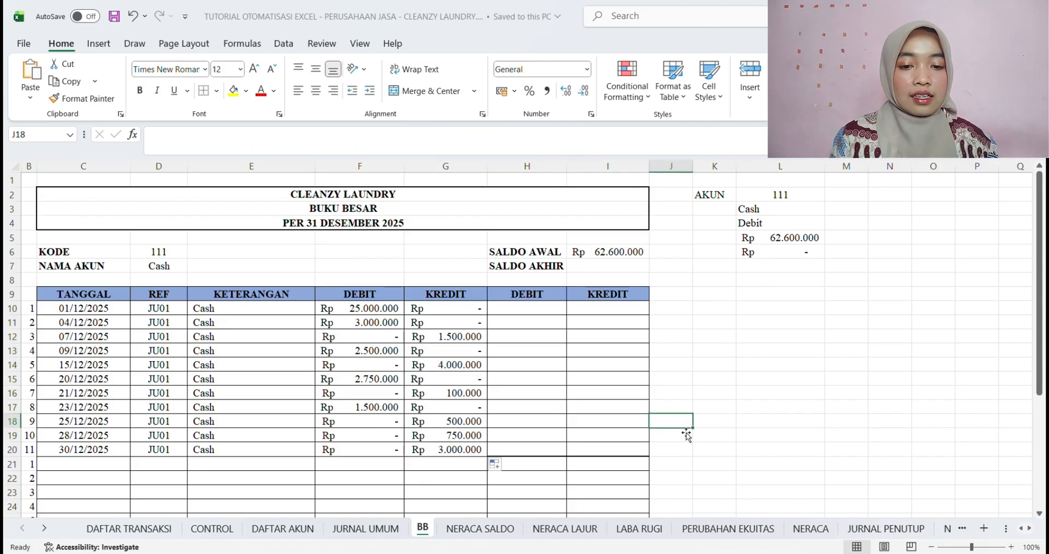
{"action": "left_click", "coordinate": [359, 313]}
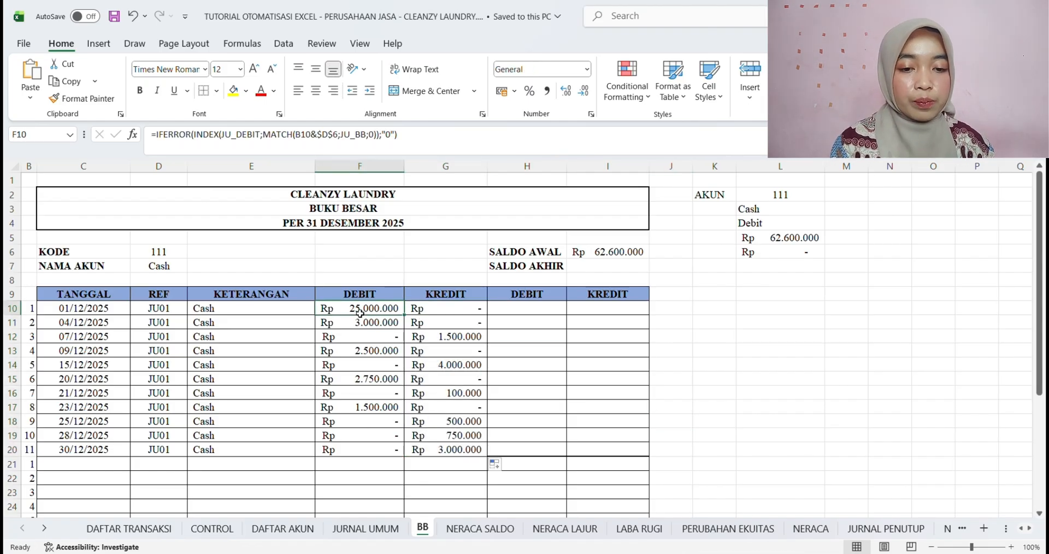
{"action": "left_click", "coordinate": [433, 310]}
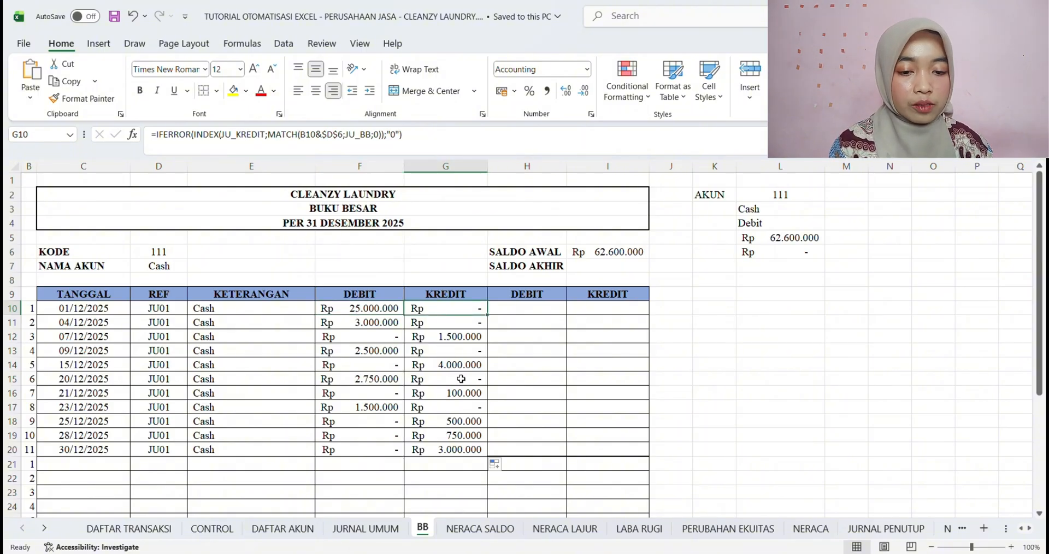
{"action": "left_click", "coordinate": [465, 409]}
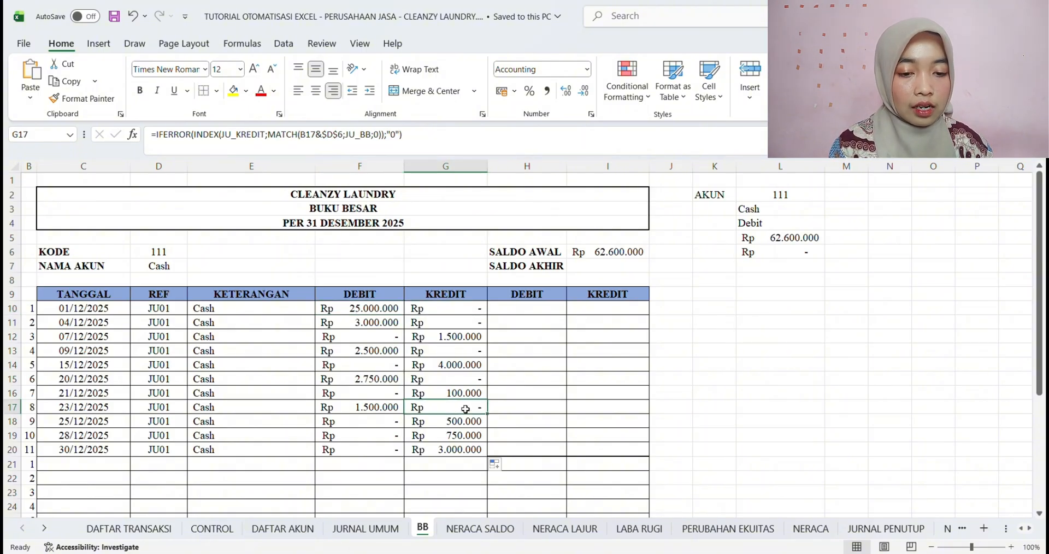
{"action": "left_click", "coordinate": [470, 342]}
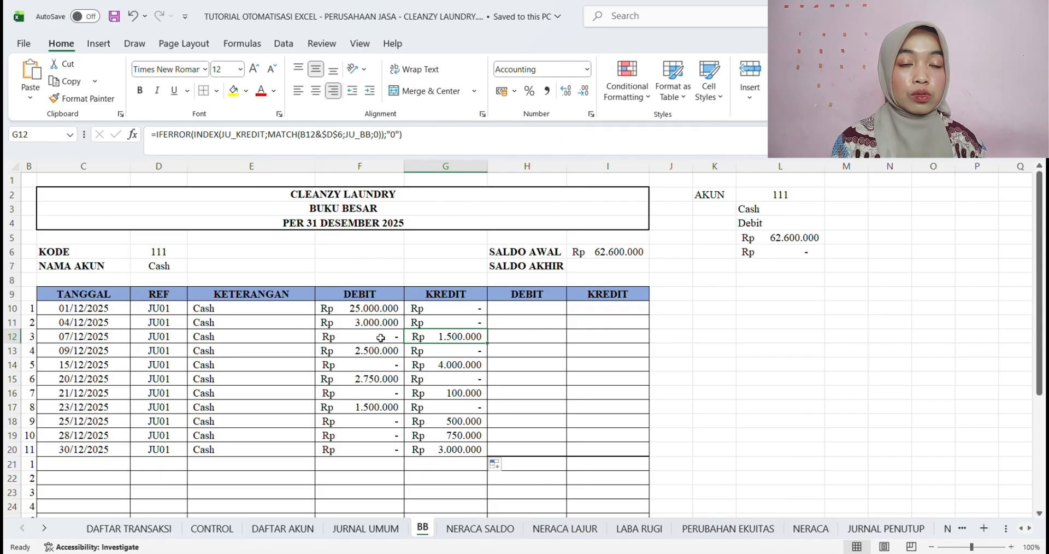
Start an IF formula in the first balance DEBIT cell H10, testing whether $L$4 equals "Debit"
{"action": "left_click", "coordinate": [537, 310]}
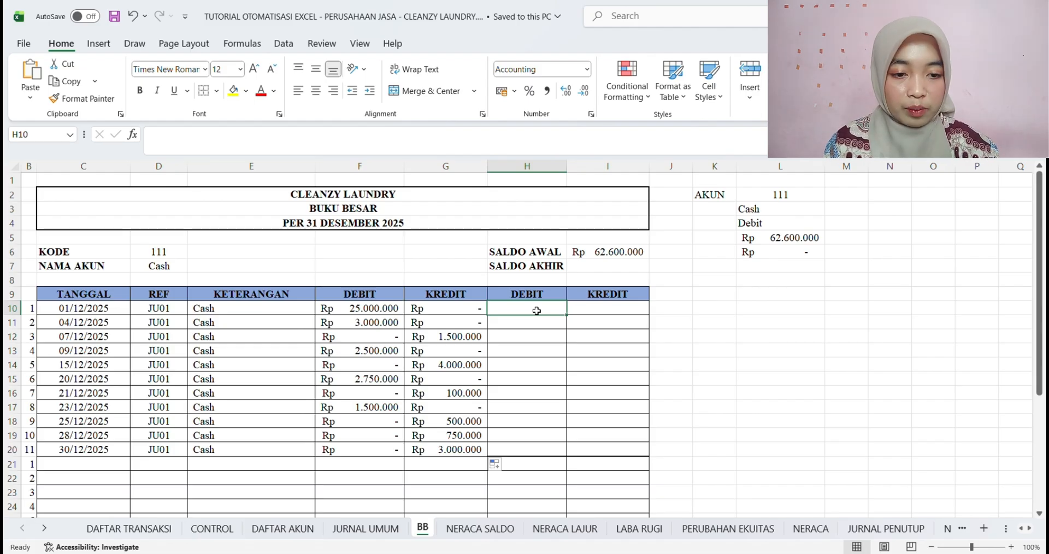
{"action": "type", "text": "="}
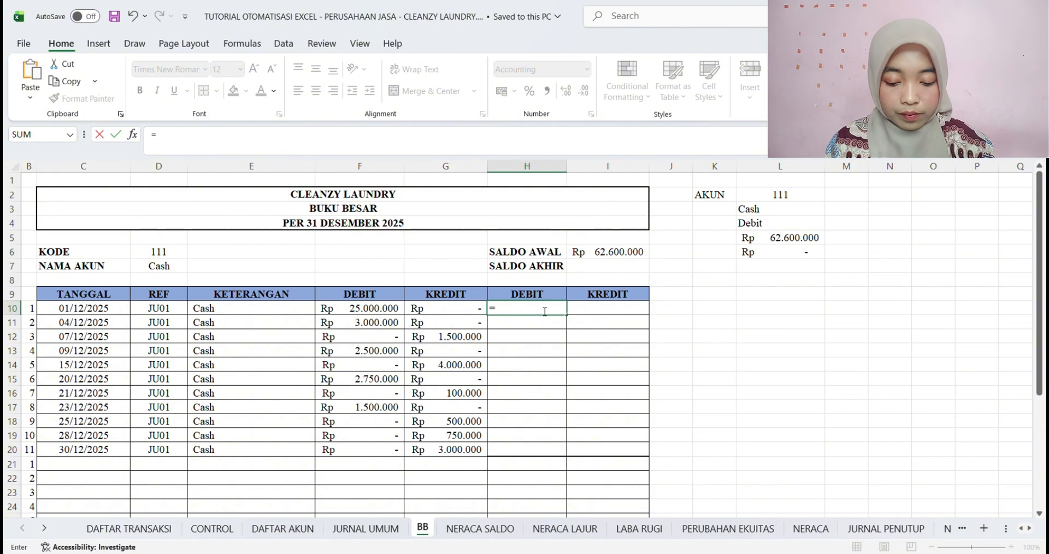
{"action": "type", "text": "IF"}
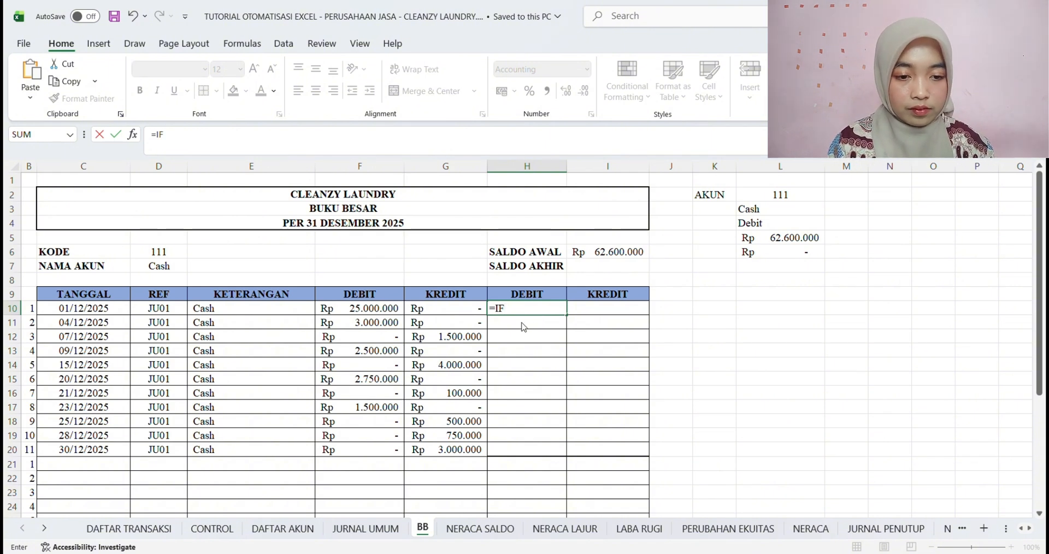
{"action": "type", "text": "("}
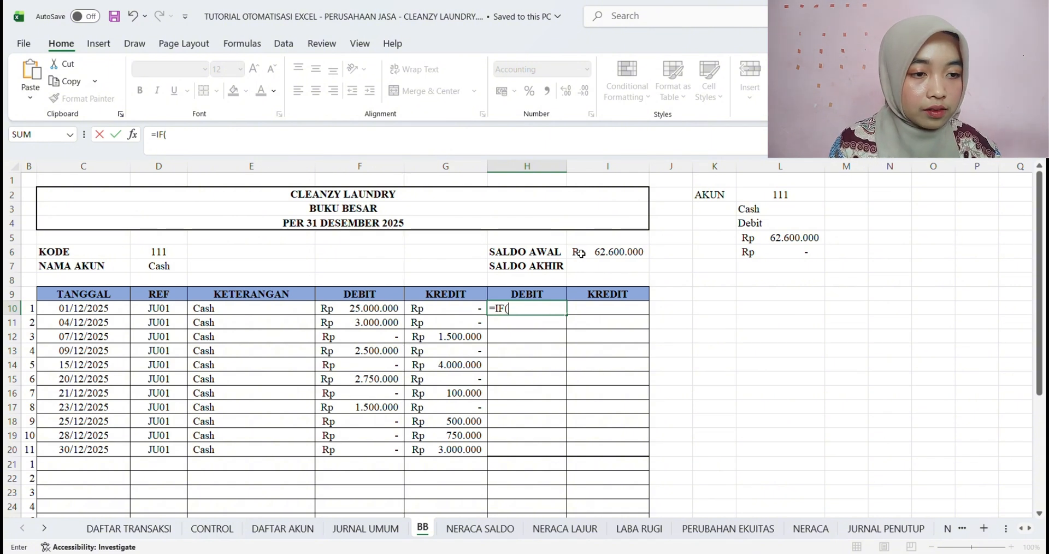
{"action": "left_click", "coordinate": [775, 242]}
{"action": "left_click", "coordinate": [769, 229]}
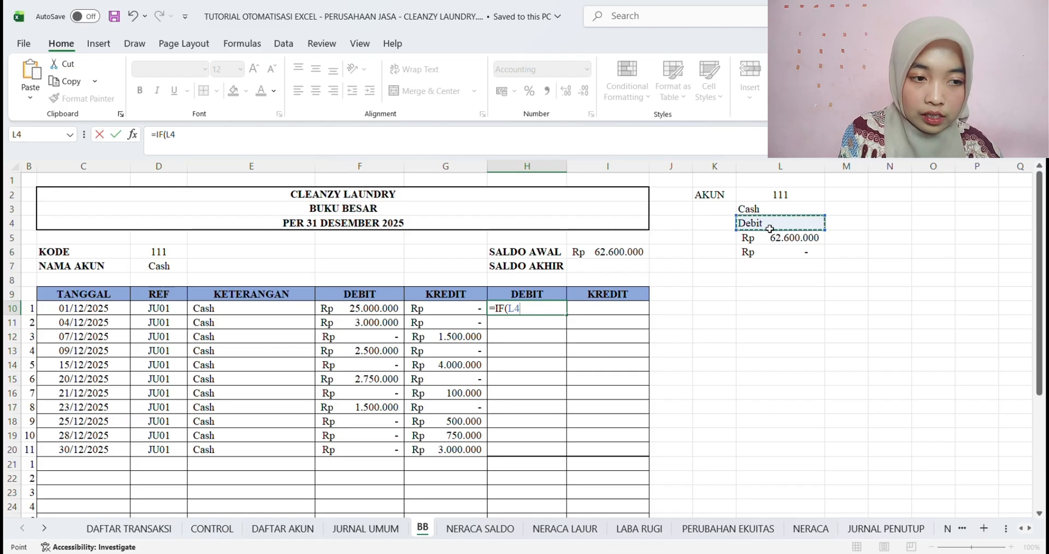
{"action": "key", "text": "F4"}
{"action": "type", "text": "="}
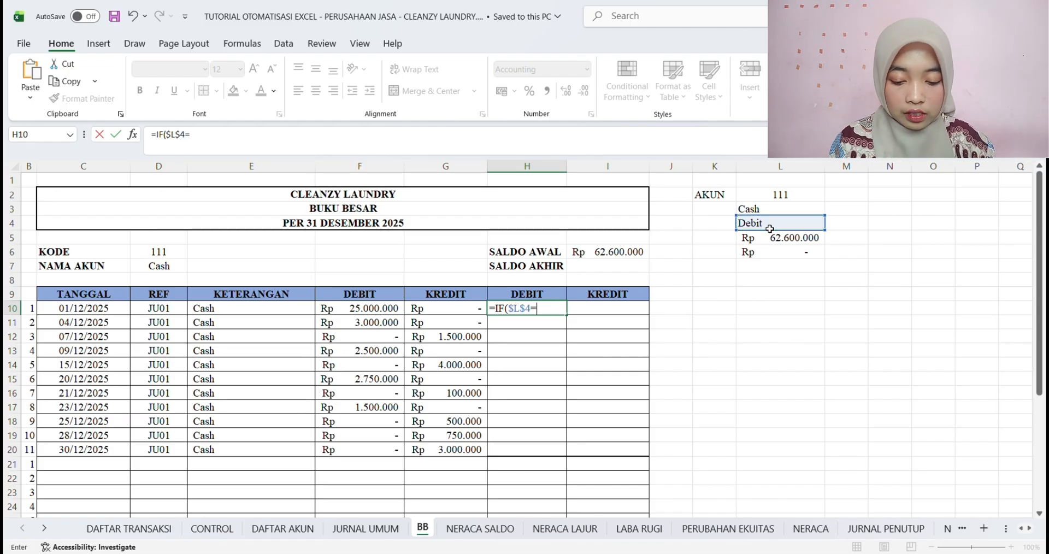
{"action": "type", "text": "\"Debit"}
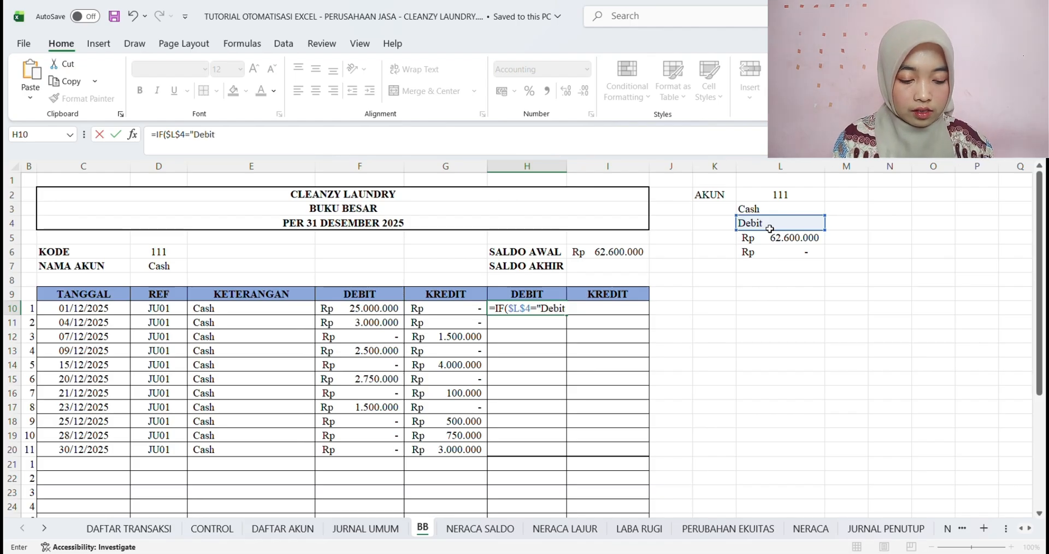
{"action": "type", "text": "\";"}
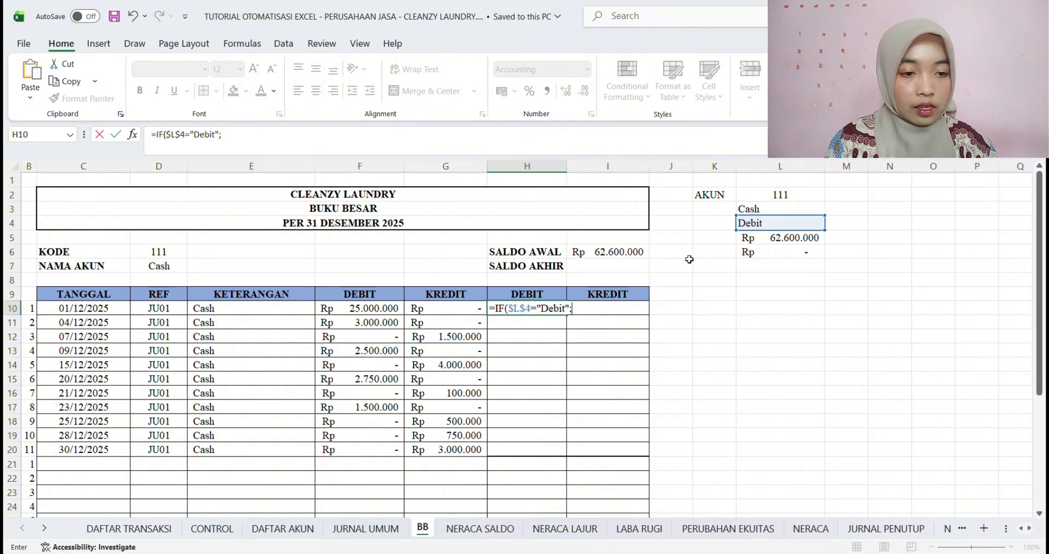
Complete the H10 formula with I6+F10-G10 as the true result and 0 as the false result
{"action": "left_click", "coordinate": [608, 256]}
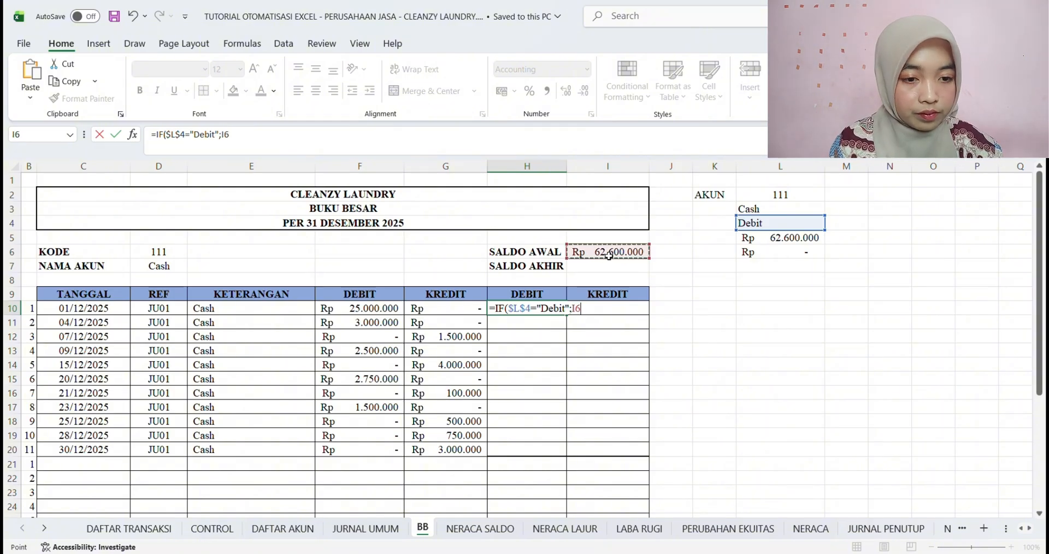
{"action": "type", "text": "+"}
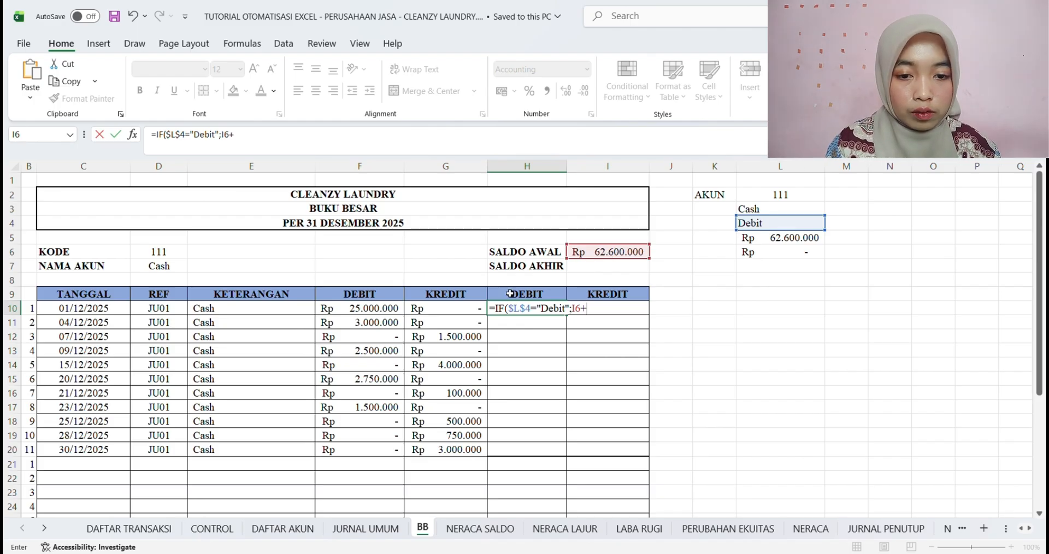
{"action": "left_click", "coordinate": [369, 309]}
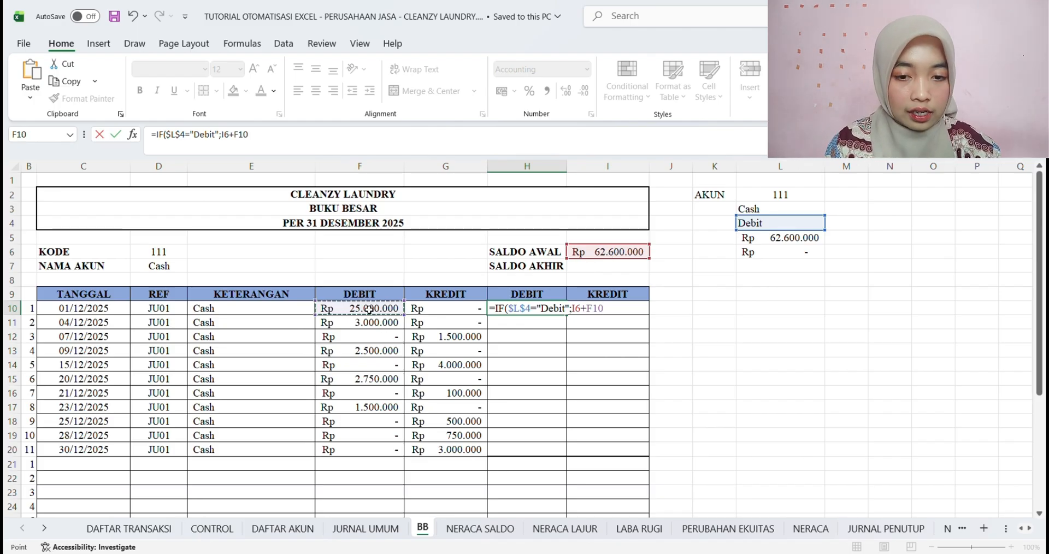
{"action": "type", "text": "-"}
{"action": "left_click", "coordinate": [465, 312]}
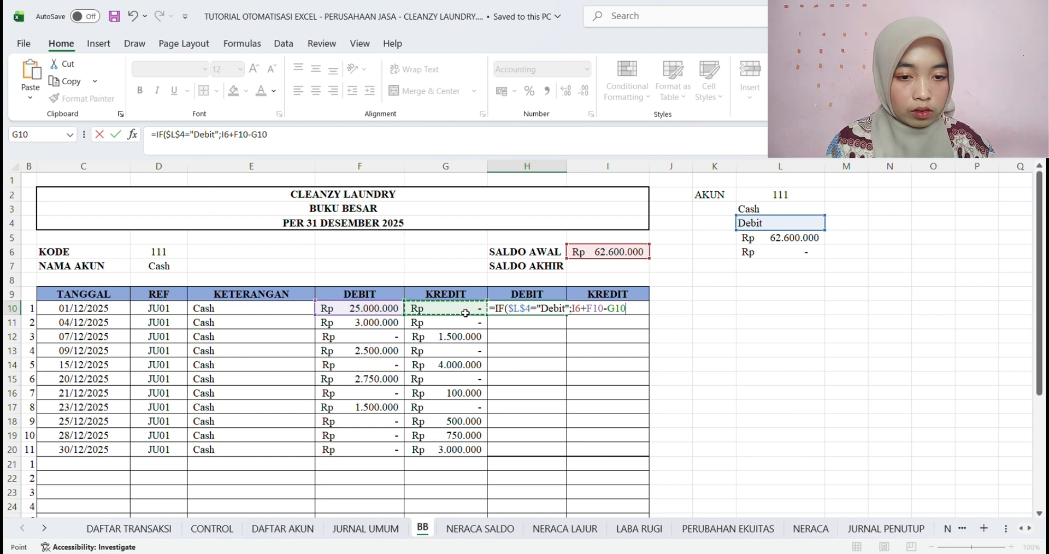
{"action": "type", "text": ";"}
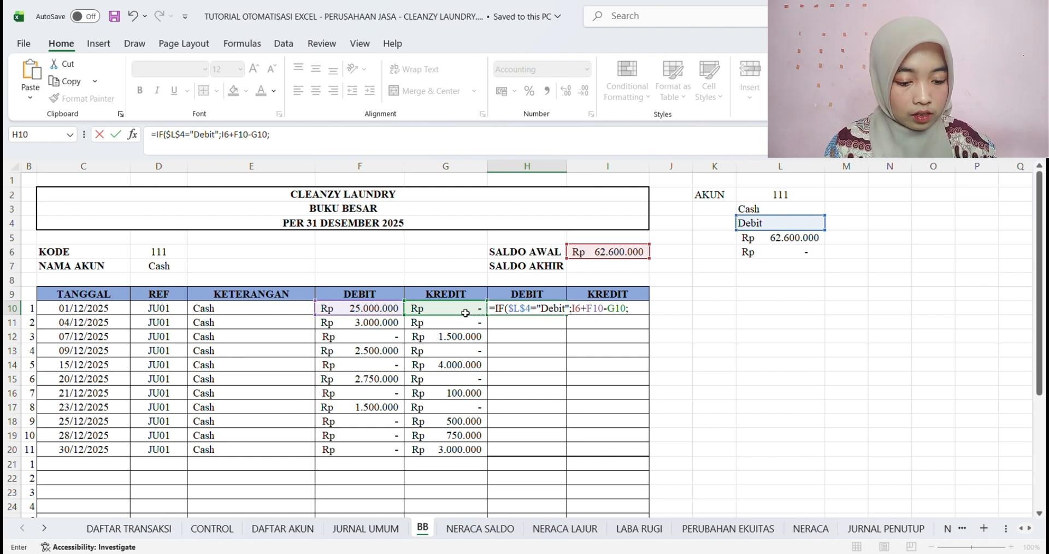
{"action": "type", "text": "0"}
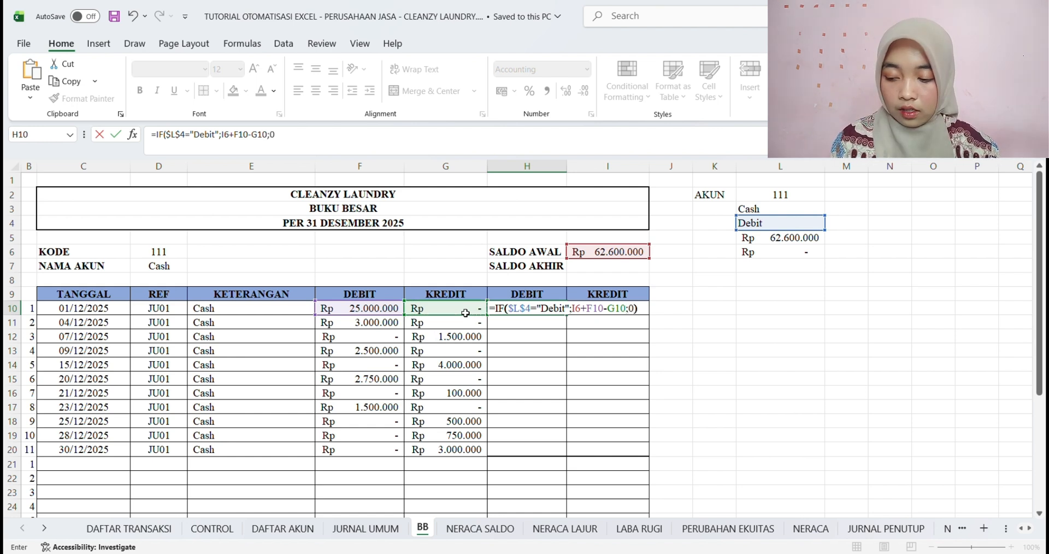
{"action": "key", "text": "Return"}
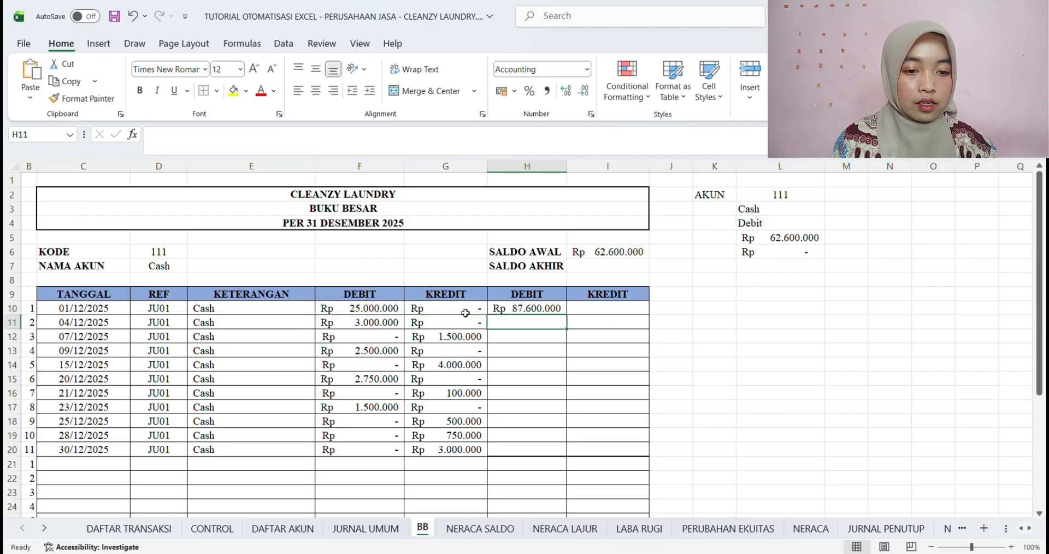
{"action": "left_click", "coordinate": [534, 311]}
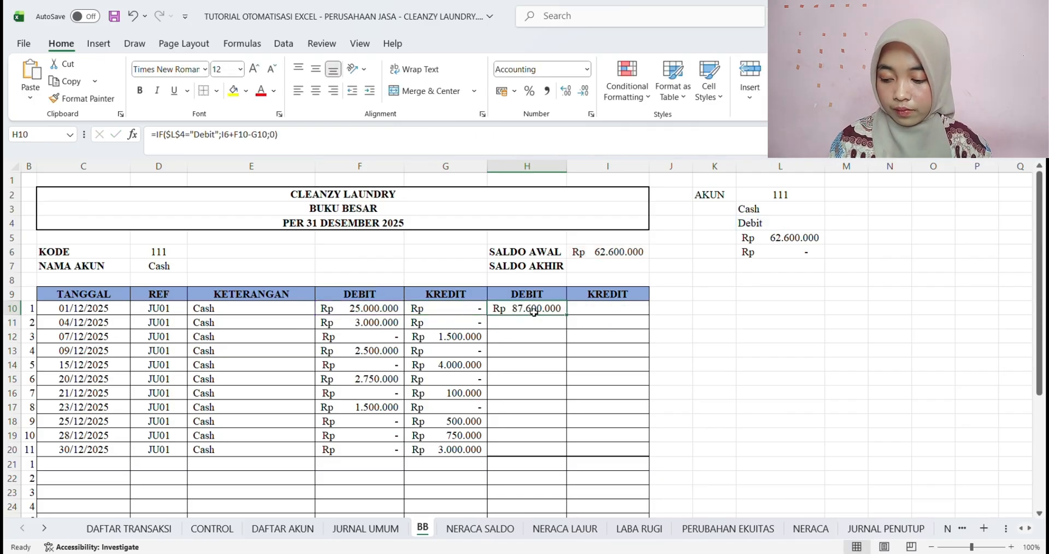
Start an IF formula in the first balance KREDIT cell I10, testing whether $L$4 equals "Kredit"
{"action": "left_click", "coordinate": [586, 313]}
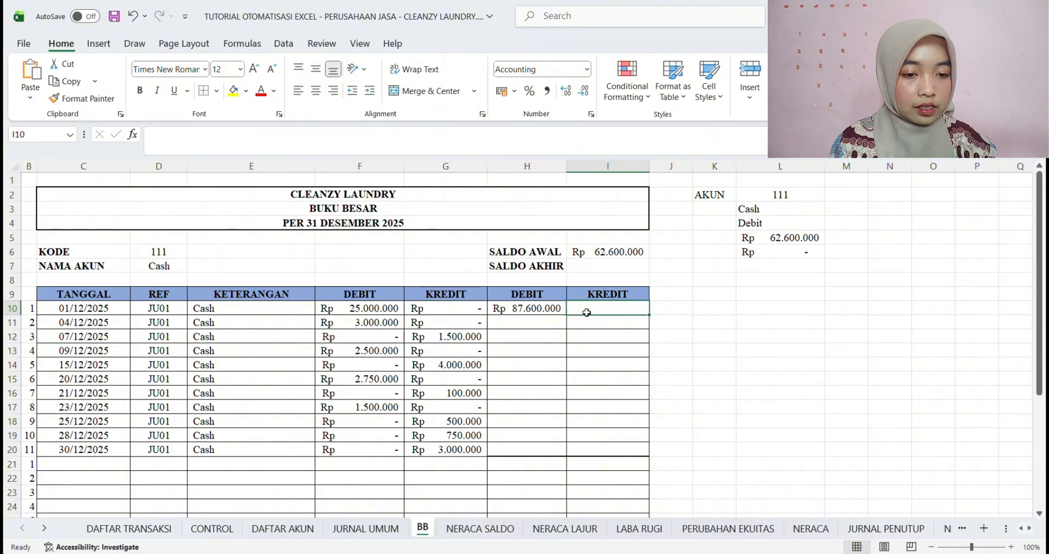
{"action": "type", "text": "="}
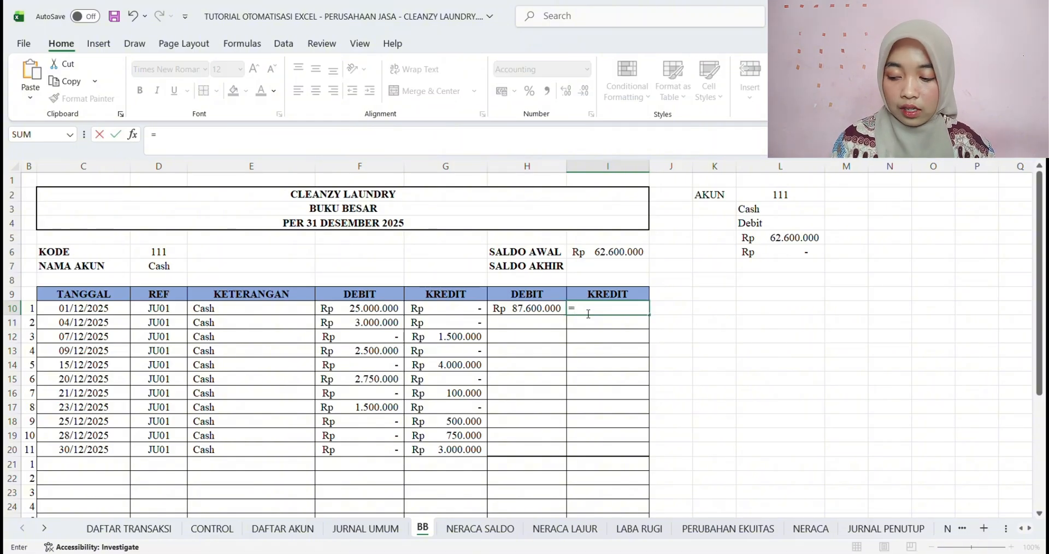
{"action": "type", "text": "IF("}
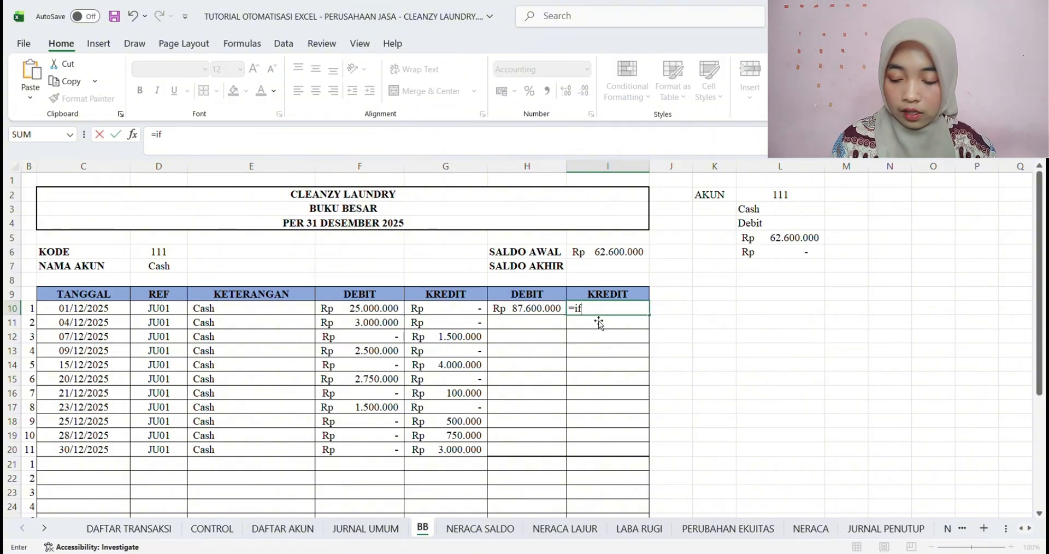
{"action": "left_click", "coordinate": [772, 224]}
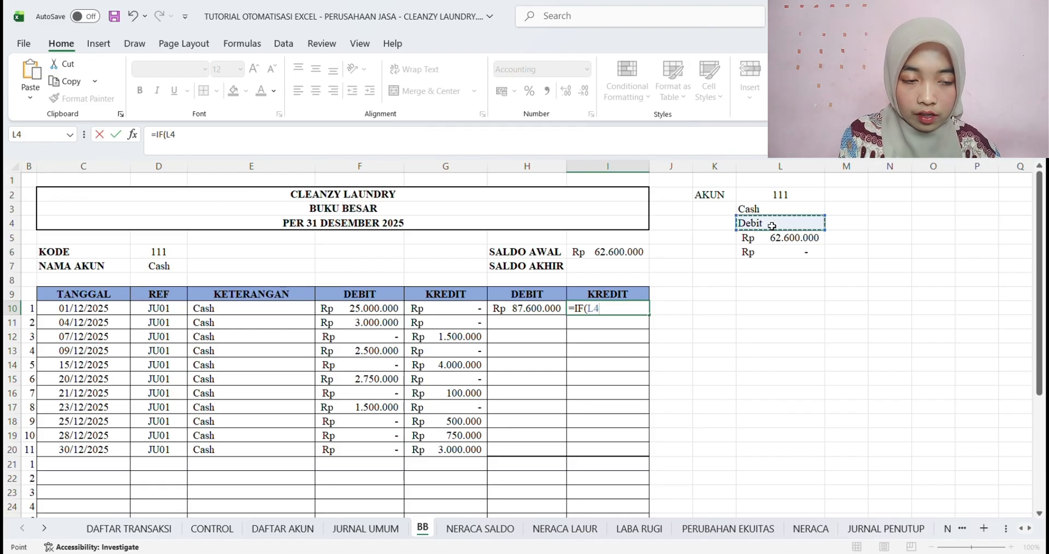
{"action": "key", "text": "F4"}
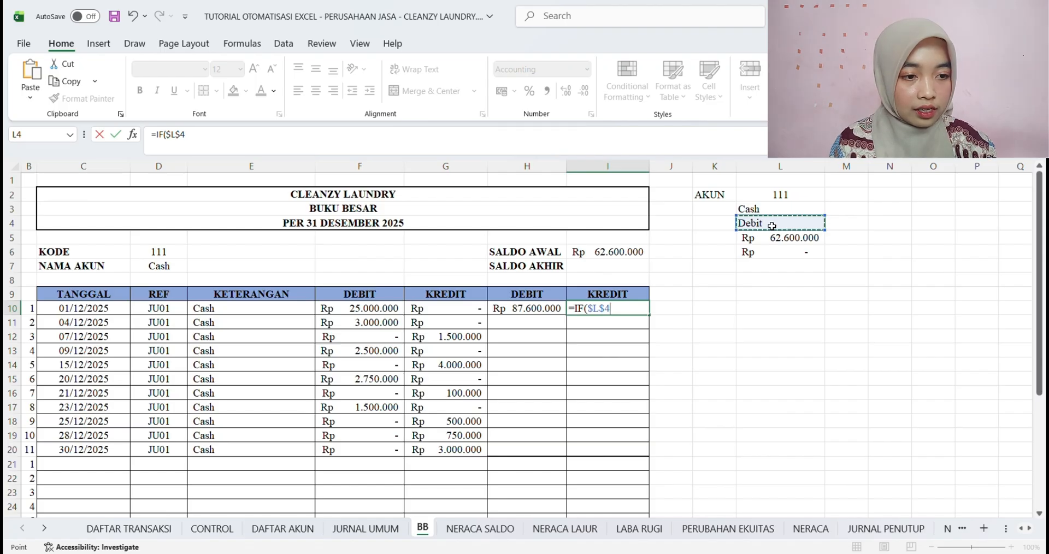
{"action": "type", "text": "="}
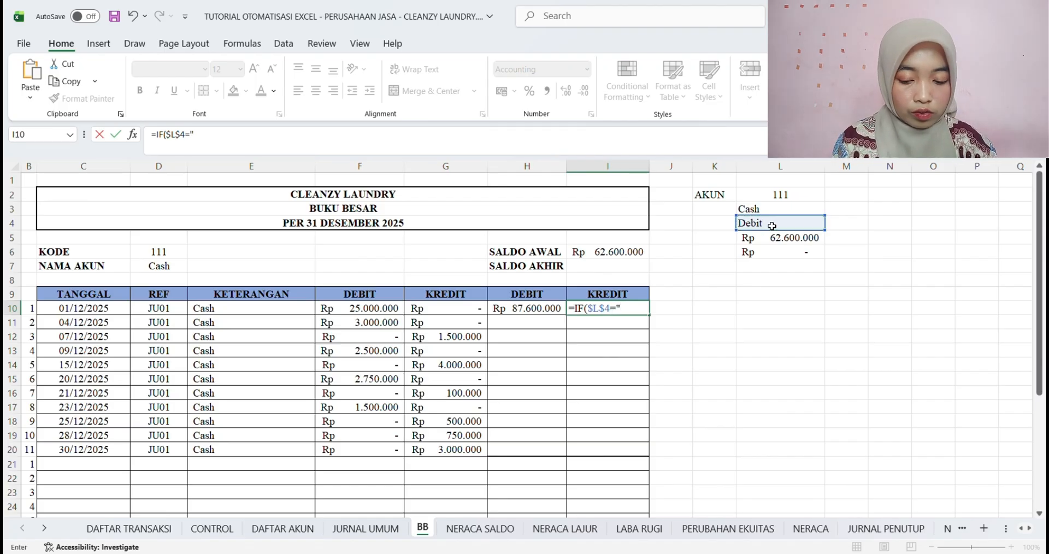
{"action": "type", "text": "\"Kredit\""}
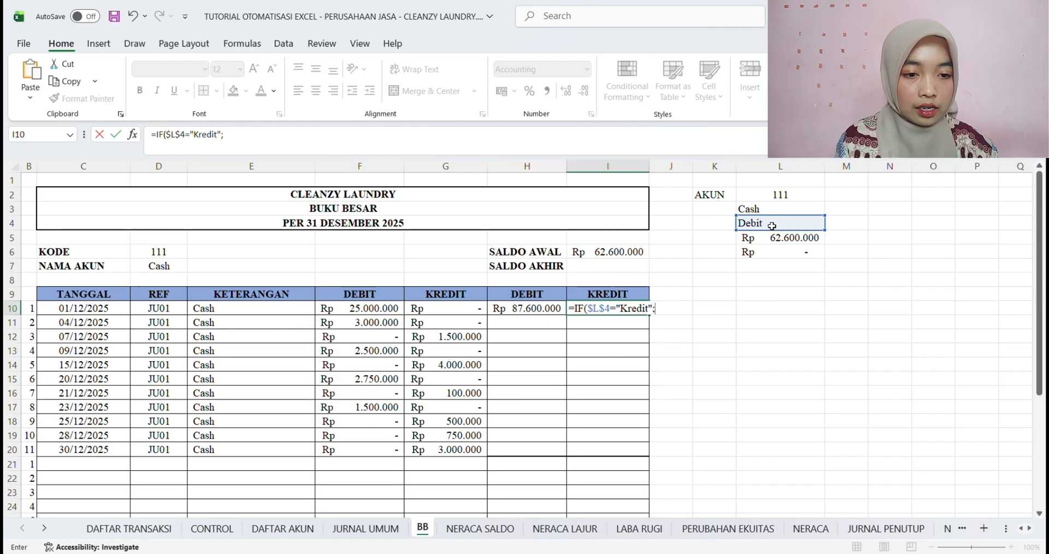
{"action": "type", "text": ";"}
Complete the I10 formula with I6+G10-F10 as the true result and 0 as the false result
{"action": "left_click", "coordinate": [600, 255]}
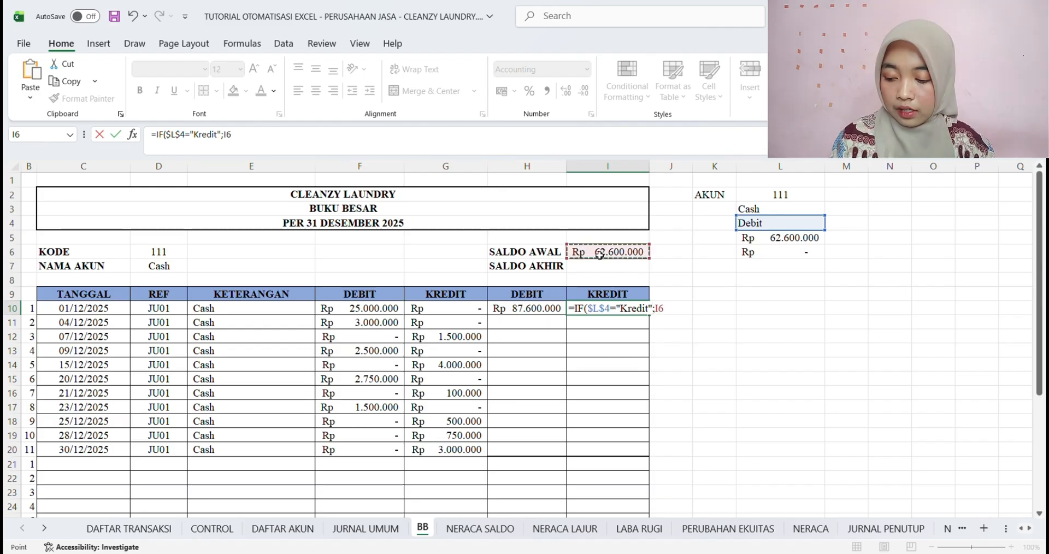
{"action": "type", "text": "+"}
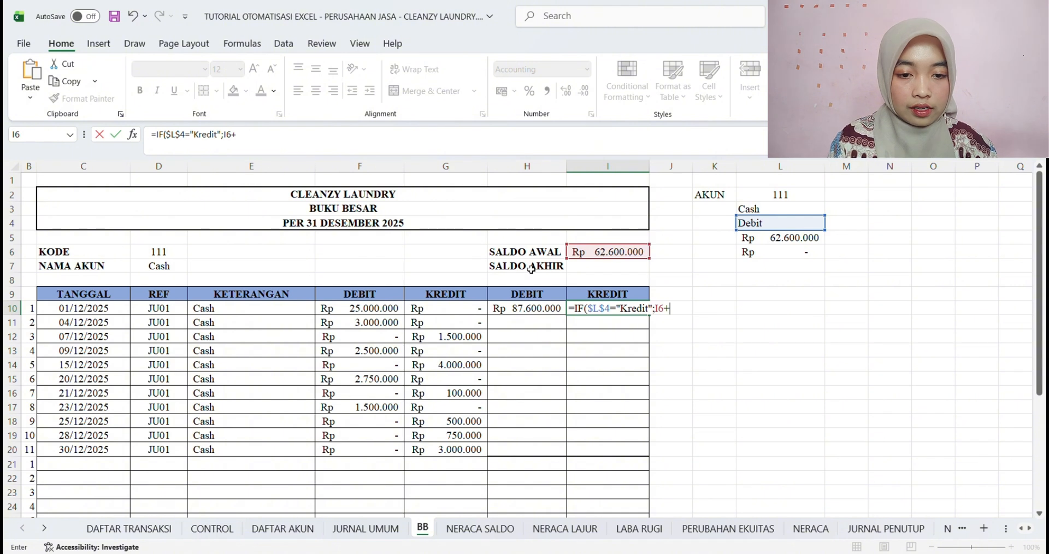
{"action": "left_click", "coordinate": [458, 314]}
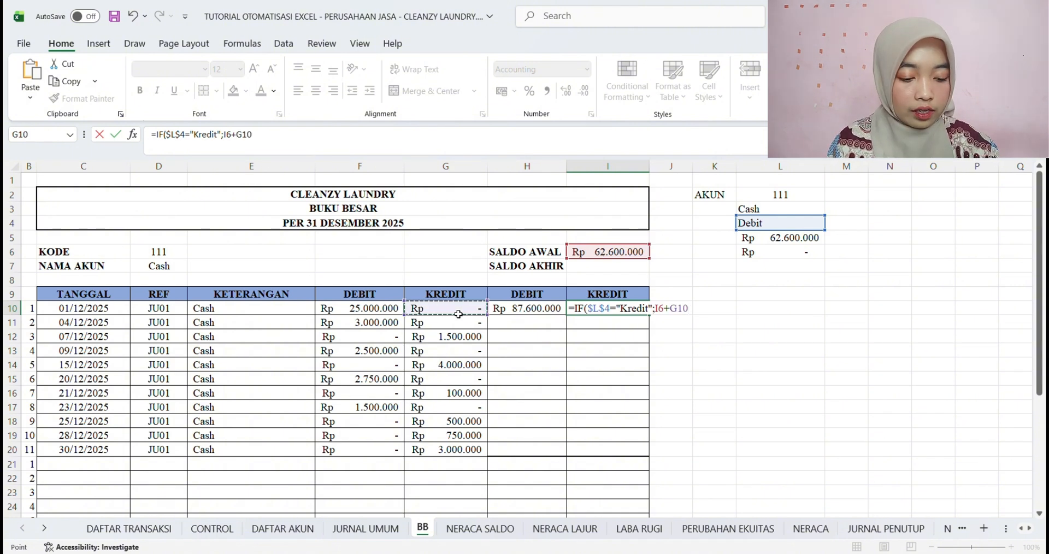
{"action": "type", "text": "-"}
{"action": "left_click", "coordinate": [384, 311]}
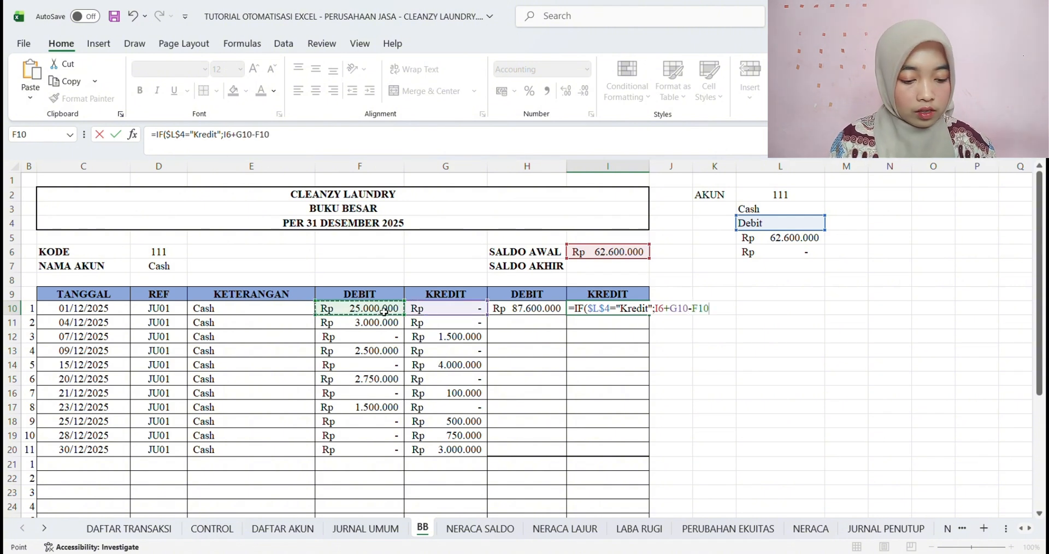
{"action": "type", "text": ";0"}
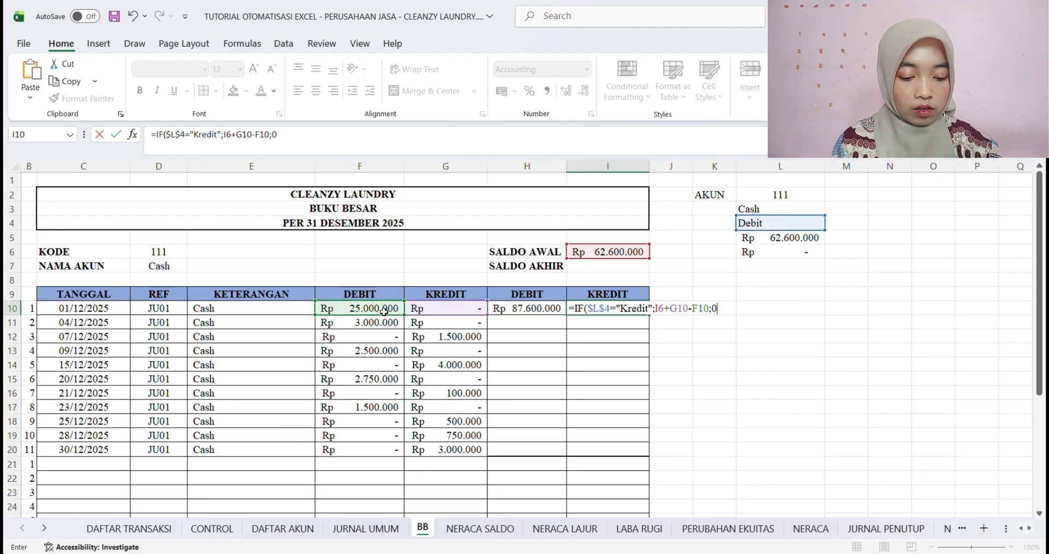
{"action": "type", "text": ")"}
{"action": "key", "text": "Return"}
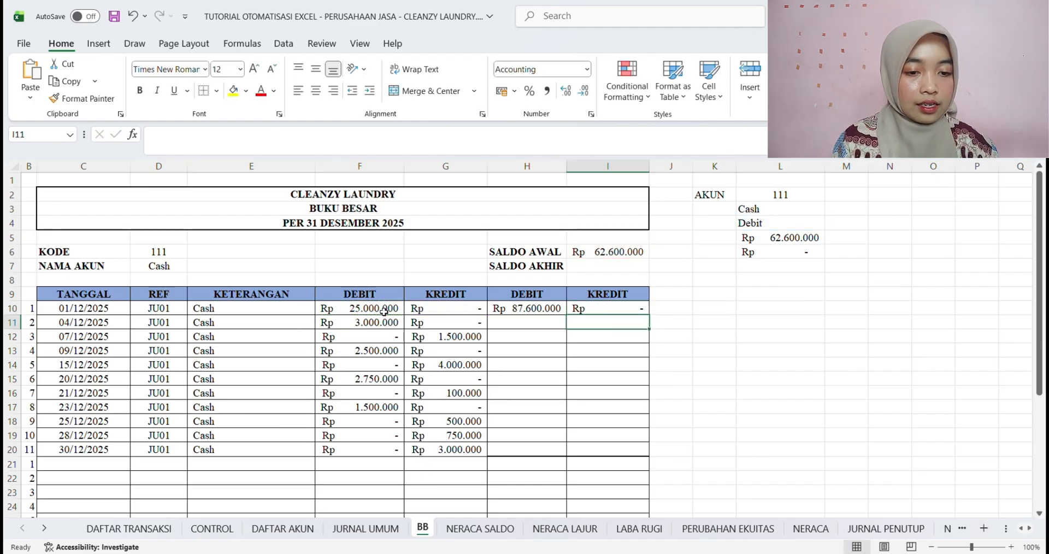
Review the first-row balance formulas in H10 and I10, the SALDO AWAL cell I6 and the empty balance range H11:I20
{"action": "left_click", "coordinate": [523, 312]}
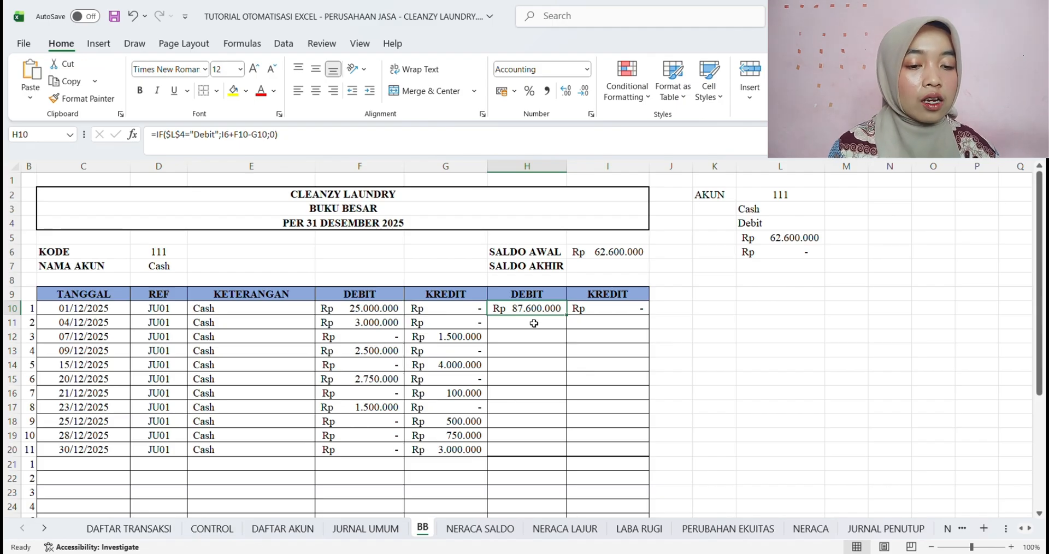
{"action": "left_click", "coordinate": [597, 309]}
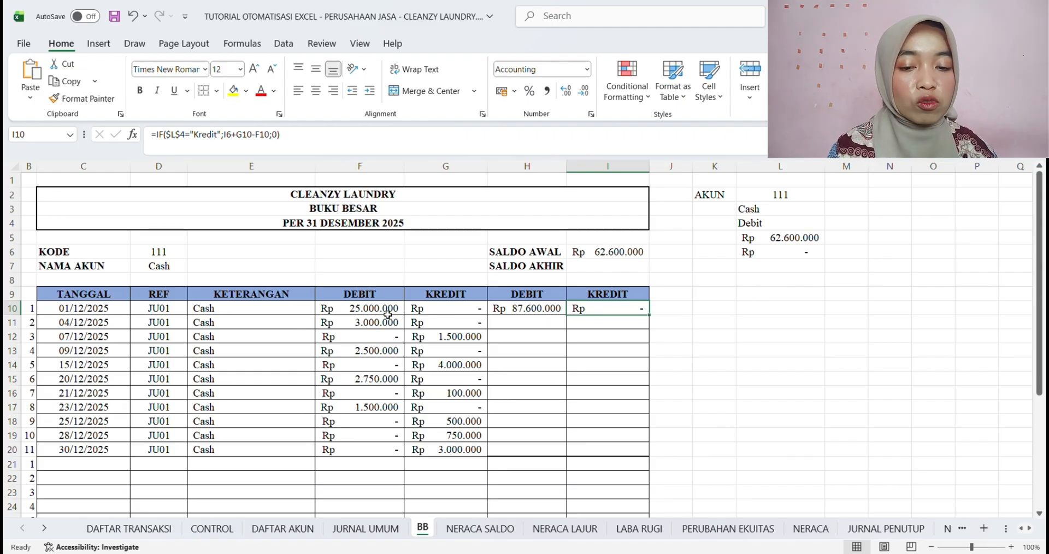
{"action": "key", "text": "Down"}
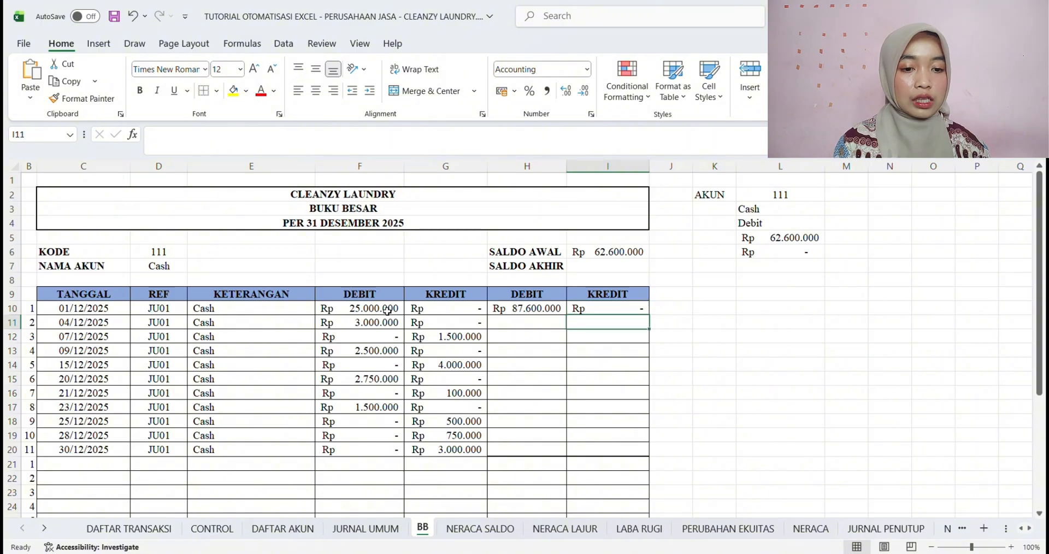
{"action": "key", "text": "Left"}
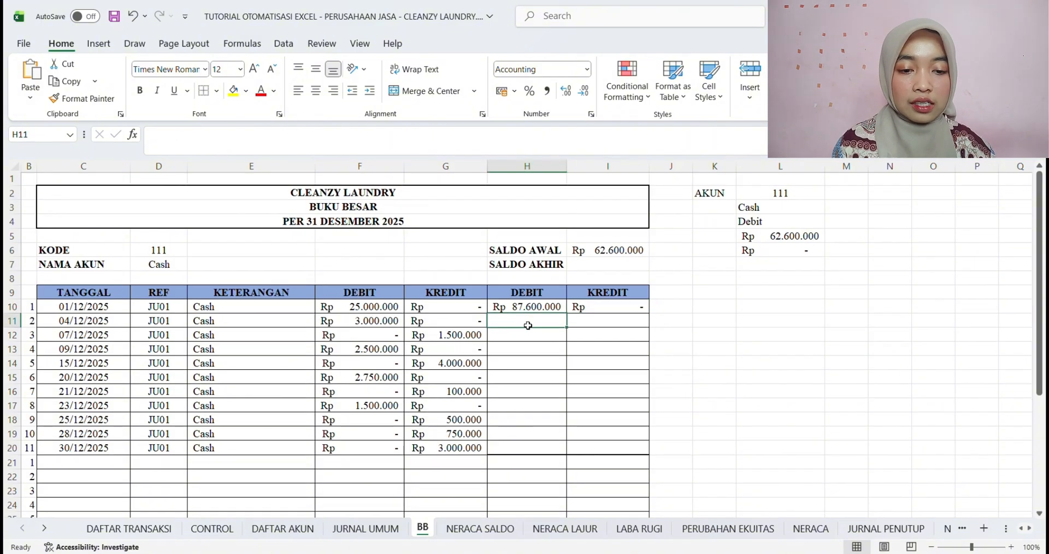
{"action": "scroll", "coordinate": [530, 329], "scroll_direction": "down", "scroll_amount": 1}
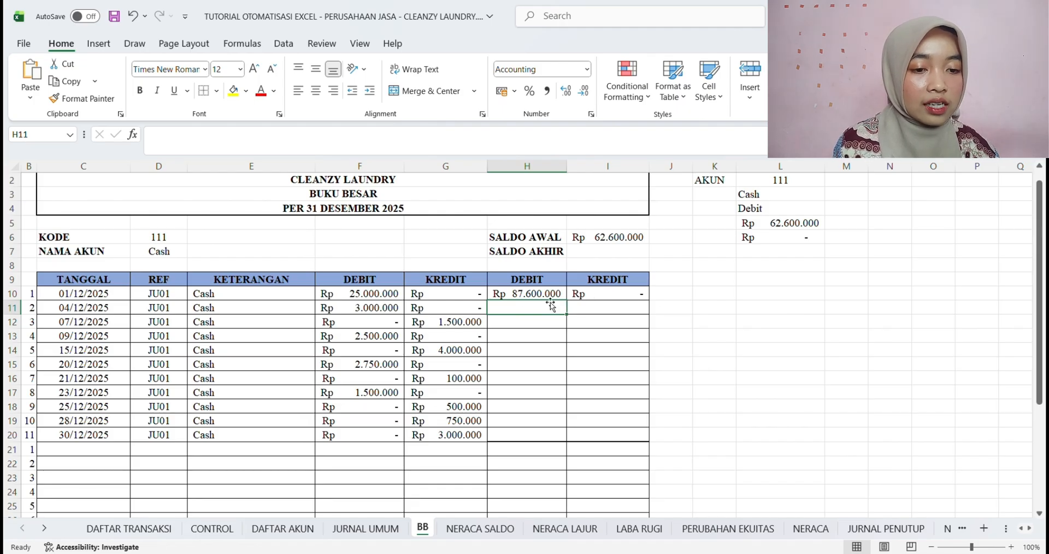
{"action": "left_click", "coordinate": [600, 242]}
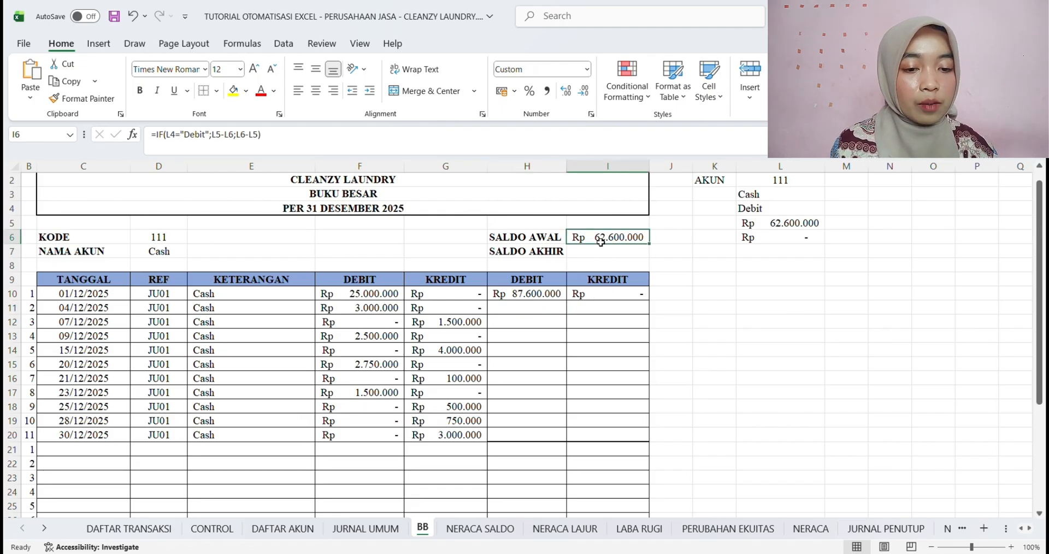
{"action": "left_click", "coordinate": [529, 310]}
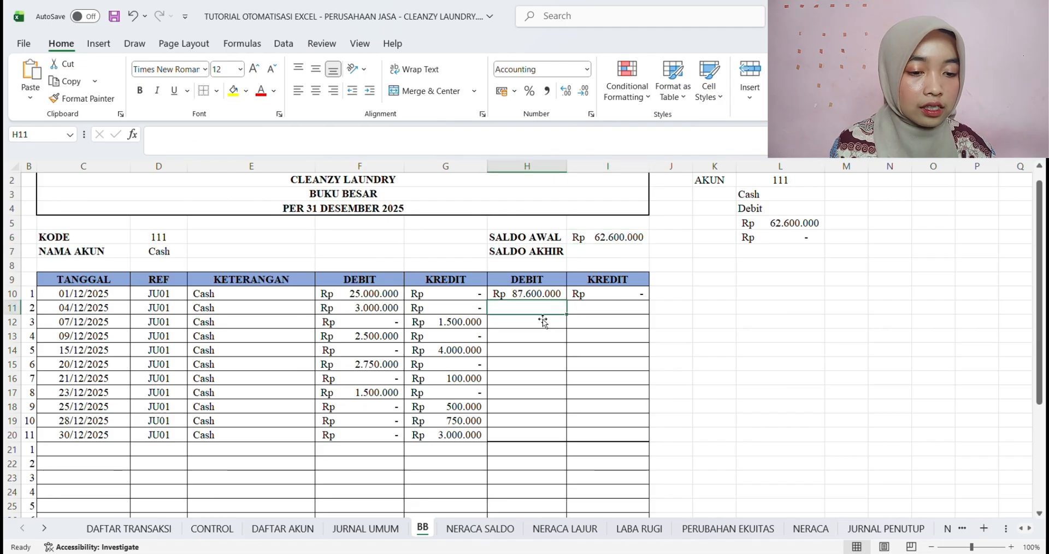
{"action": "left_click_drag", "start_coordinate": [536, 307], "coordinate": [592, 431]}
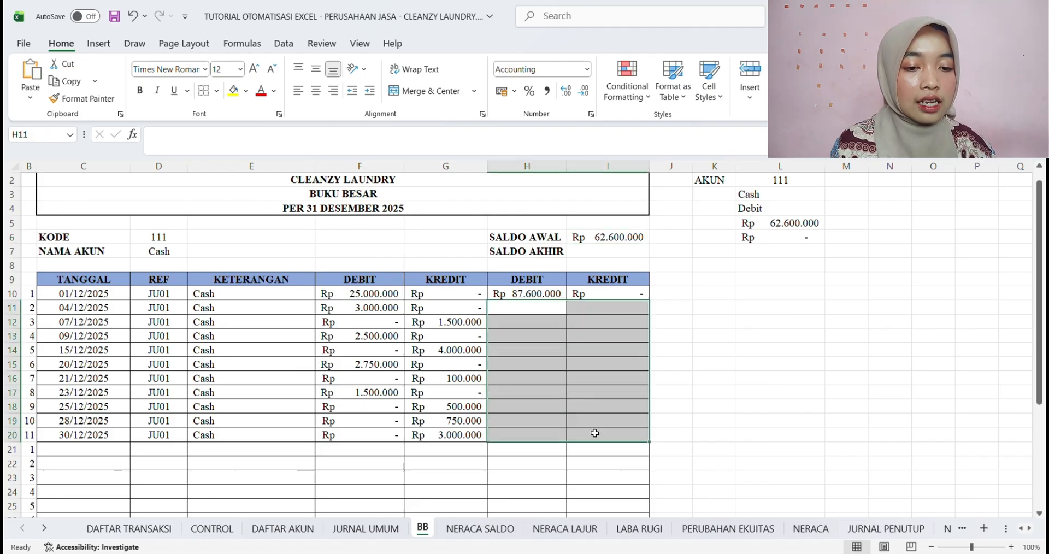
{"action": "left_click", "coordinate": [538, 297]}
{"action": "left_click", "coordinate": [583, 298]}
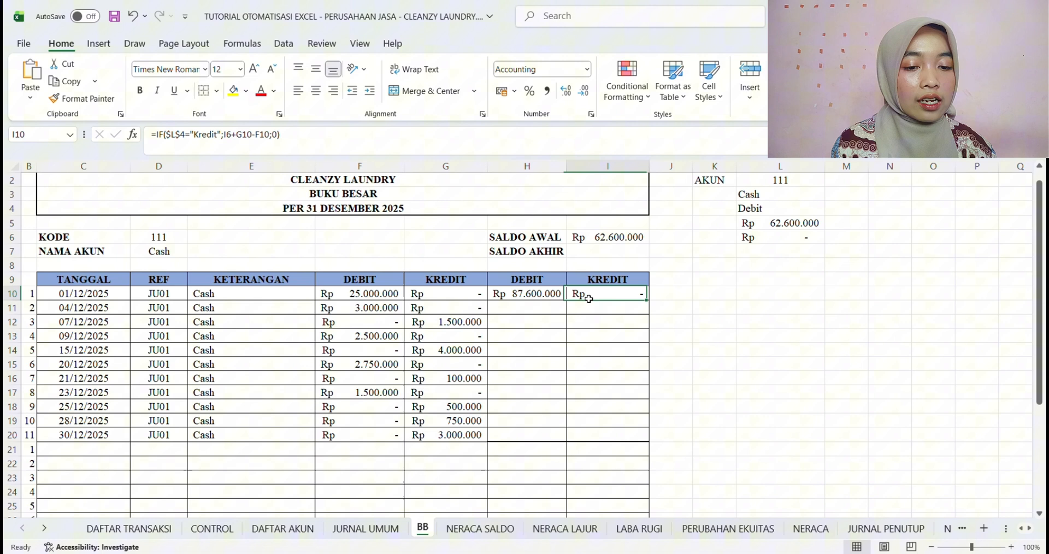
Start an IFERROR formula with a nested IF in the second balance DEBIT cell H11
{"action": "left_click", "coordinate": [546, 310]}
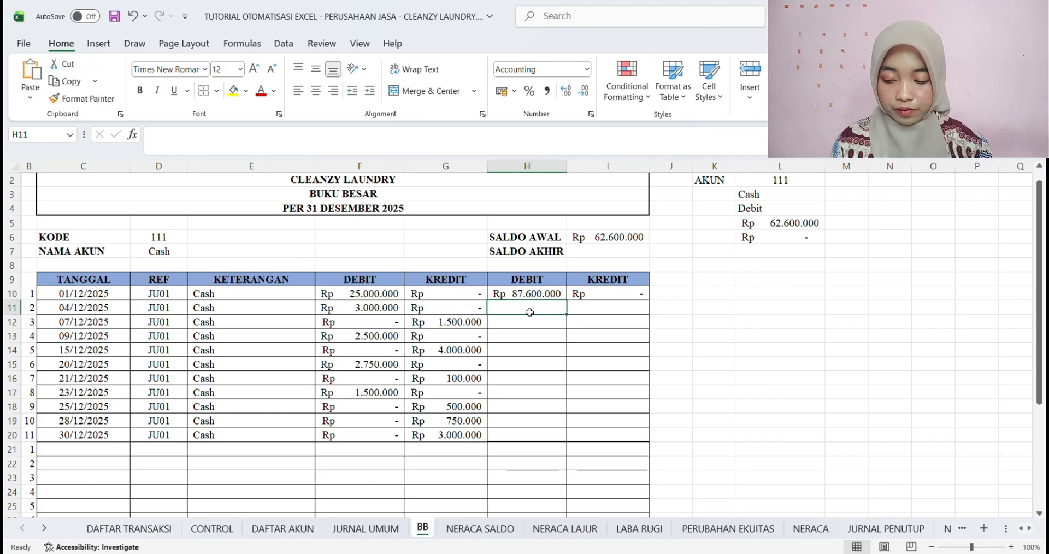
{"action": "type", "text": "="}
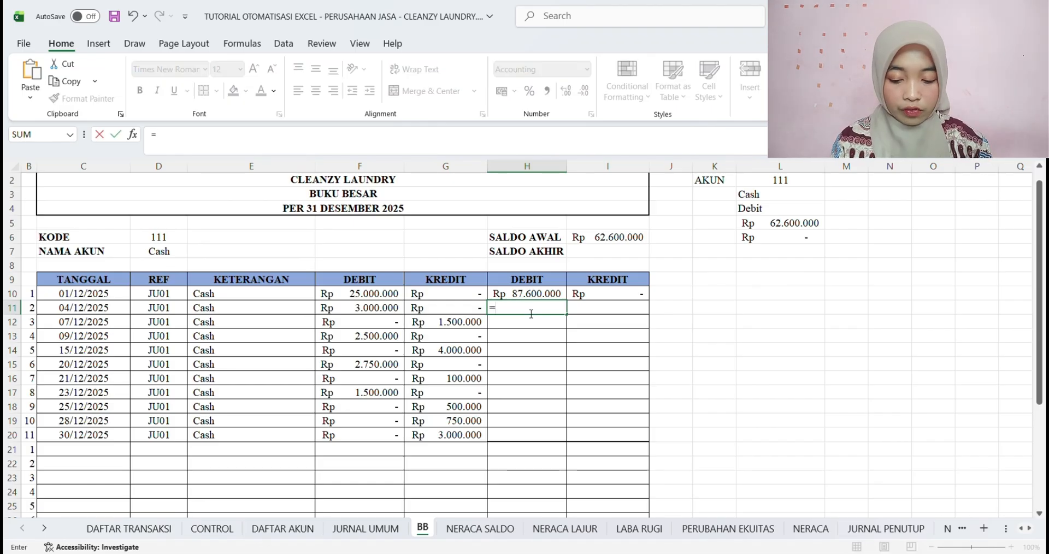
{"action": "type", "text": "IF"}
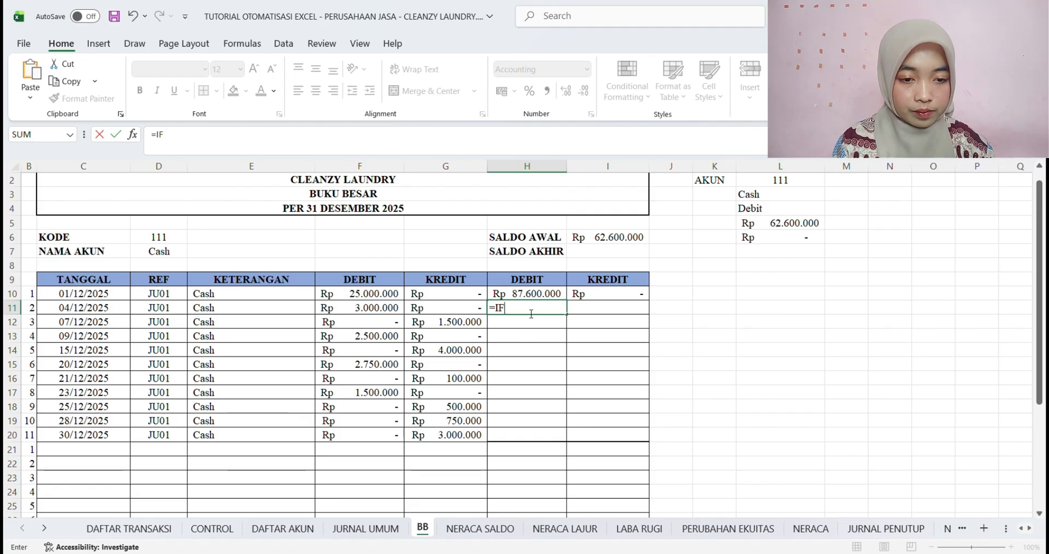
{"action": "type", "text": "ERROR("}
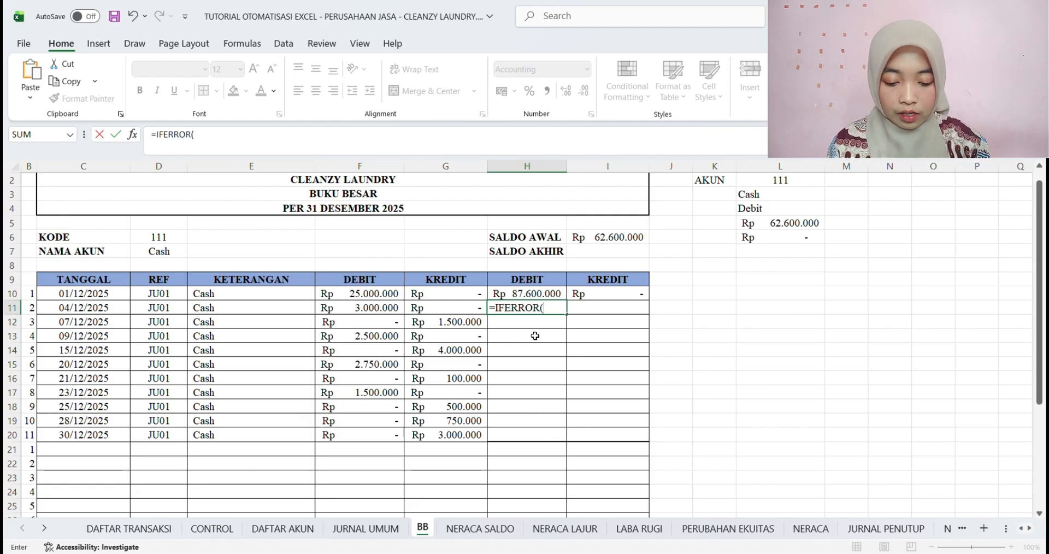
{"action": "type", "text": "IF"}
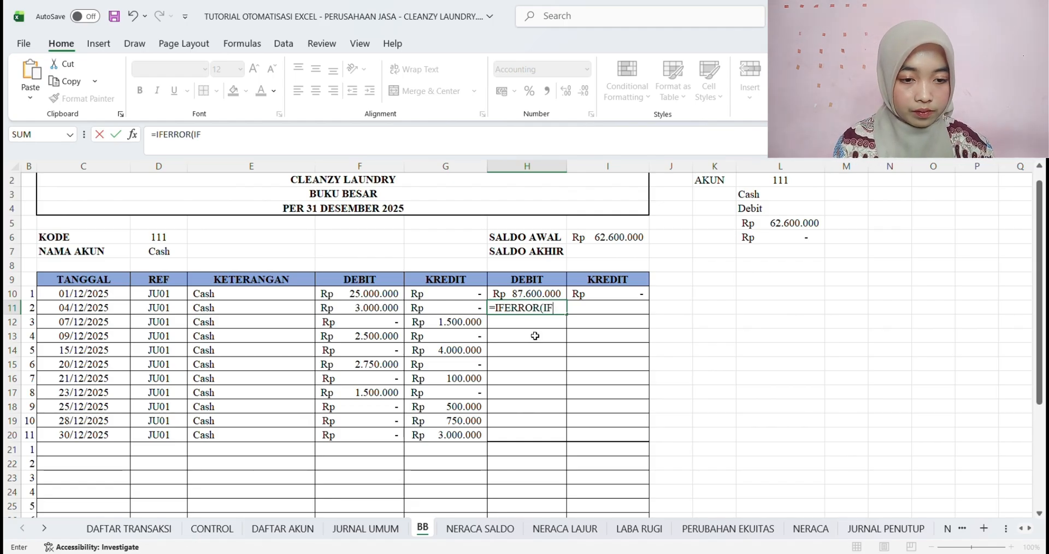
{"action": "type", "text": "("}
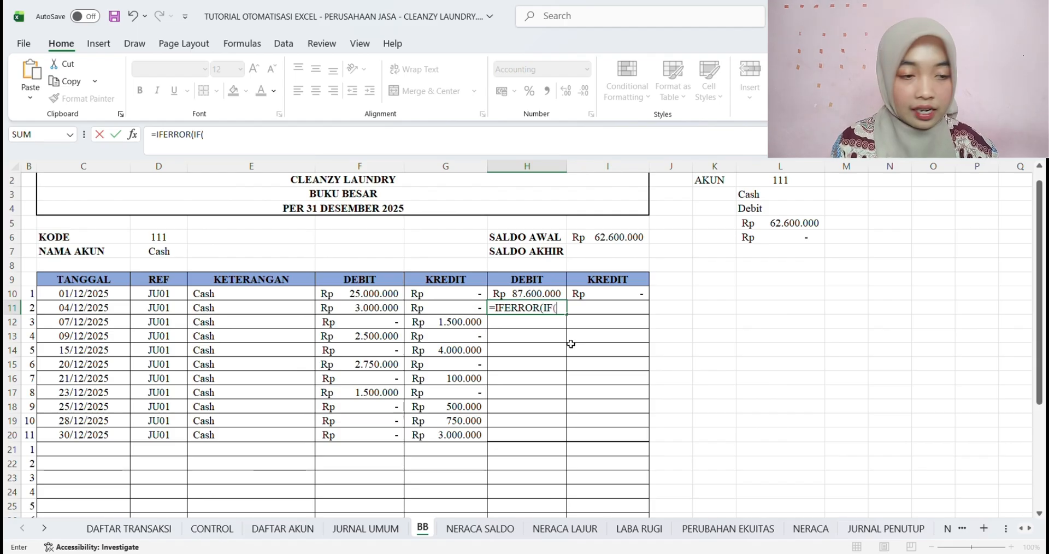
In the H11 formula, set the nested IF condition to test whether $L$4 equals "Debit"
{"action": "left_click", "coordinate": [774, 211]}
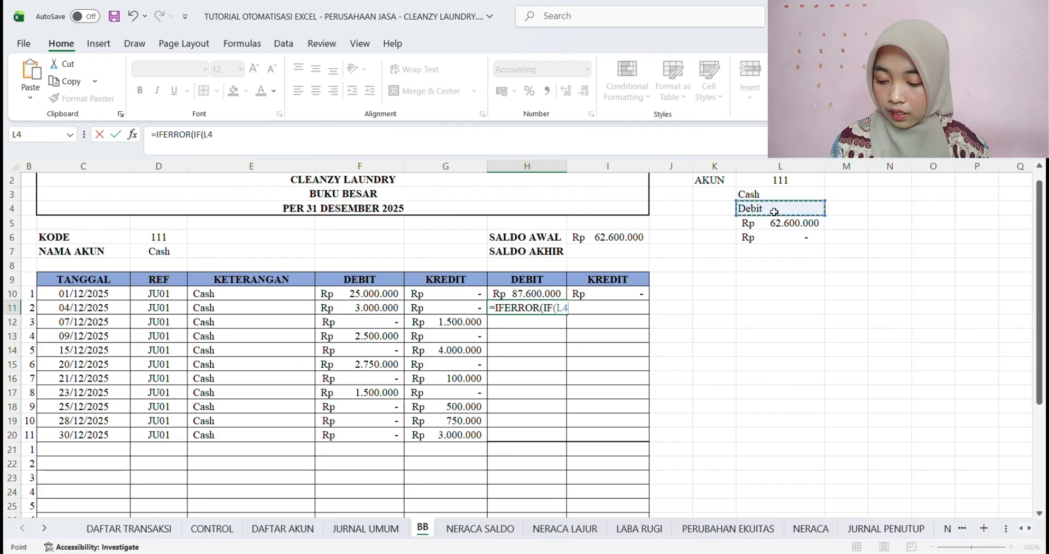
{"action": "key", "text": "F4"}
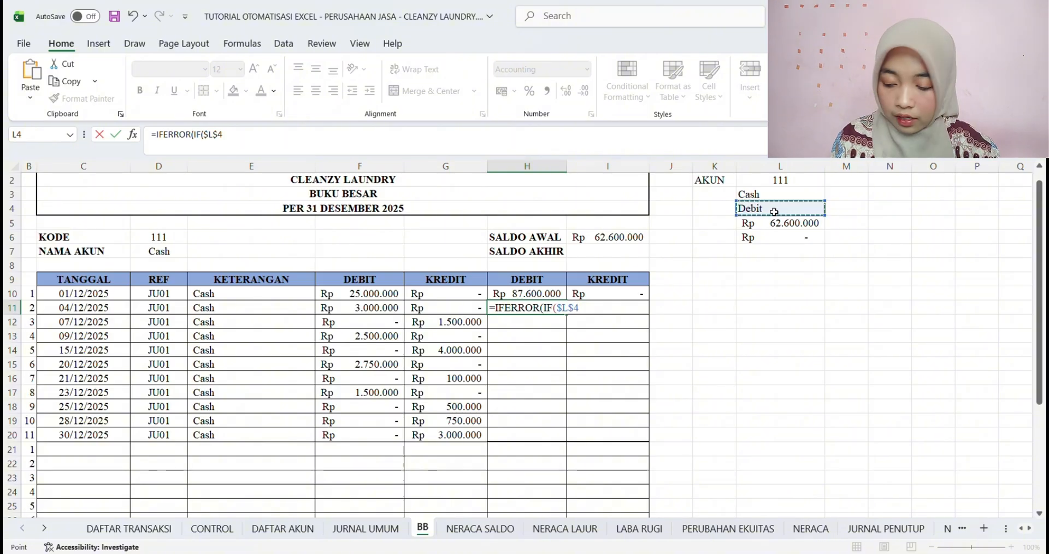
{"action": "type", "text": "=\"D"}
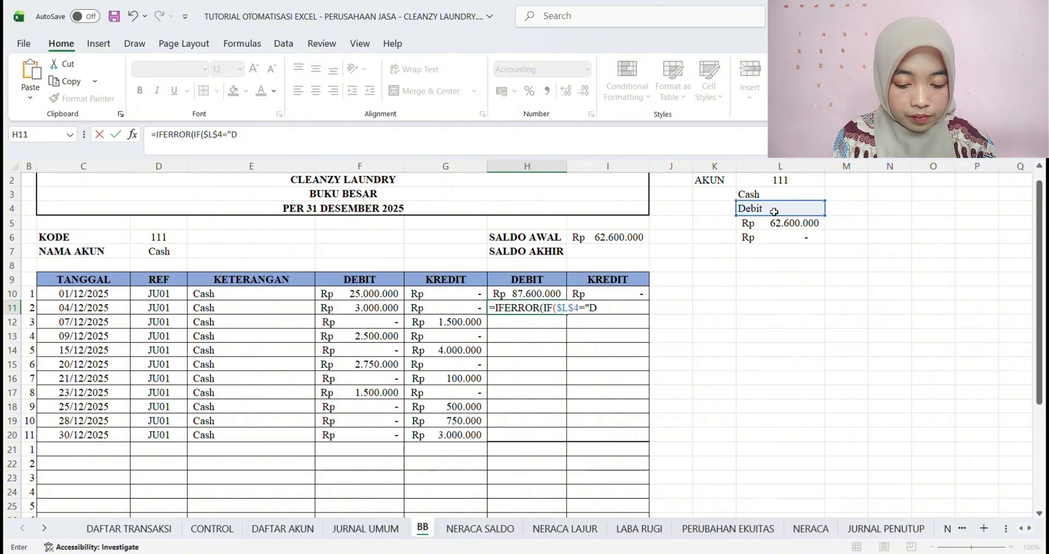
{"action": "type", "text": "ebit\""}
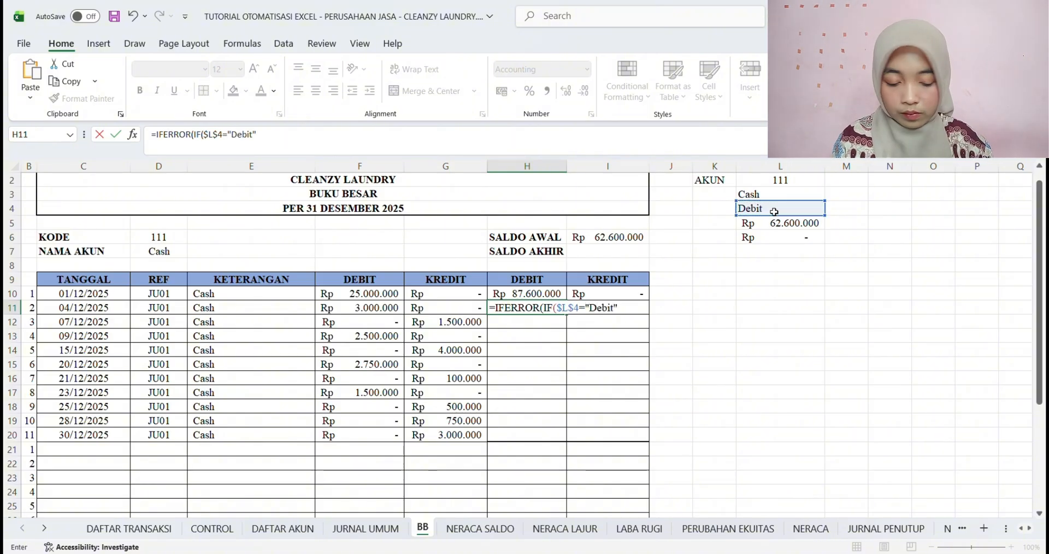
{"action": "type", "text": ";"}
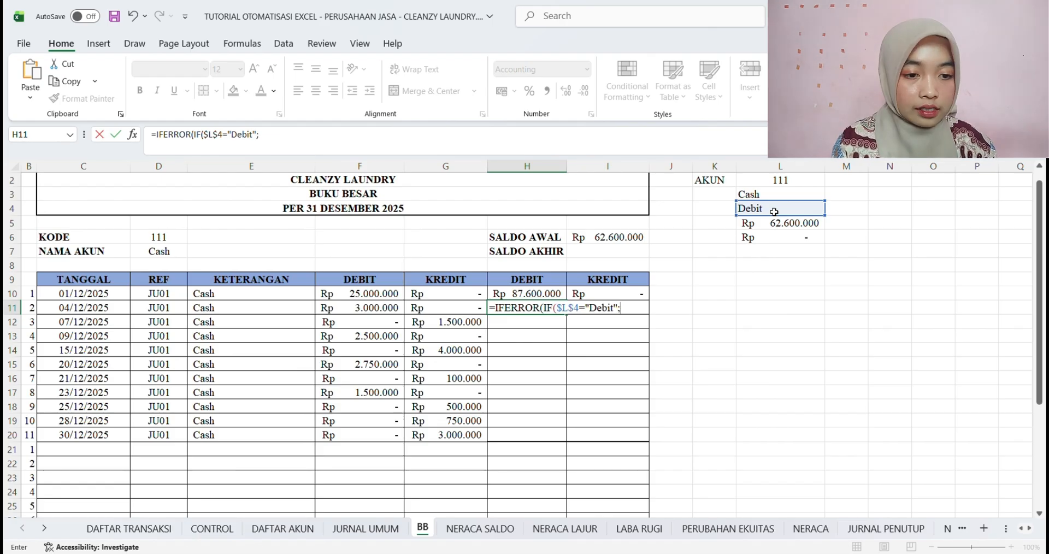
Complete the H11 formula with H10+F11-G11 if true, 0 if false and "" on error, and fill it down to H20
{"action": "left_click", "coordinate": [524, 295]}
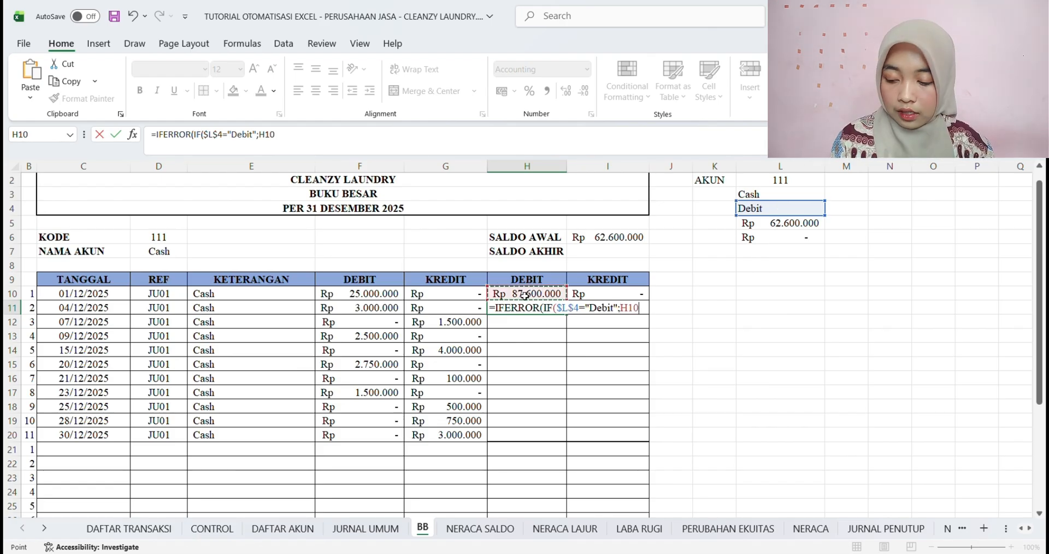
{"action": "type", "text": "+"}
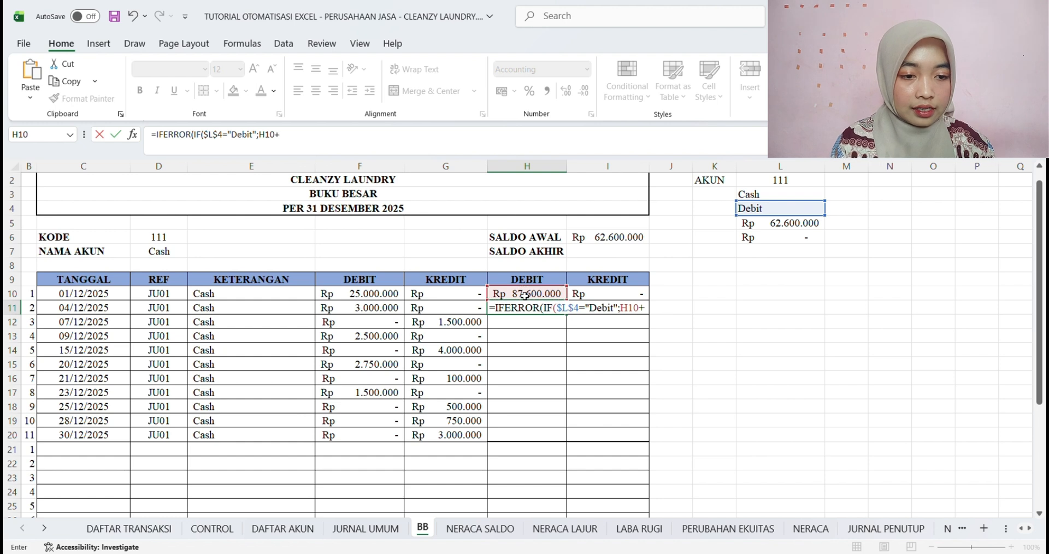
{"action": "left_click", "coordinate": [371, 309]}
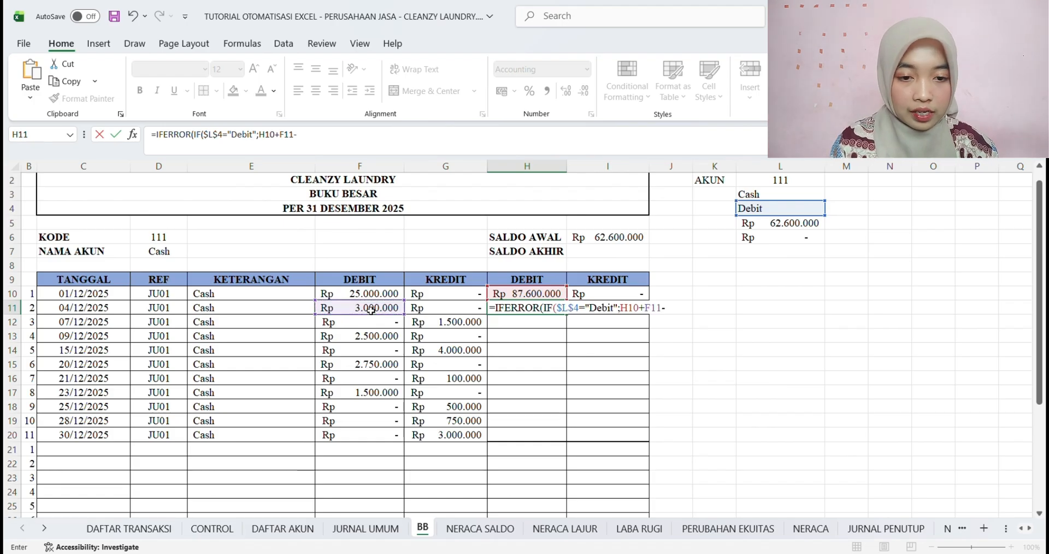
{"action": "type", "text": "-"}
{"action": "left_click", "coordinate": [436, 311]}
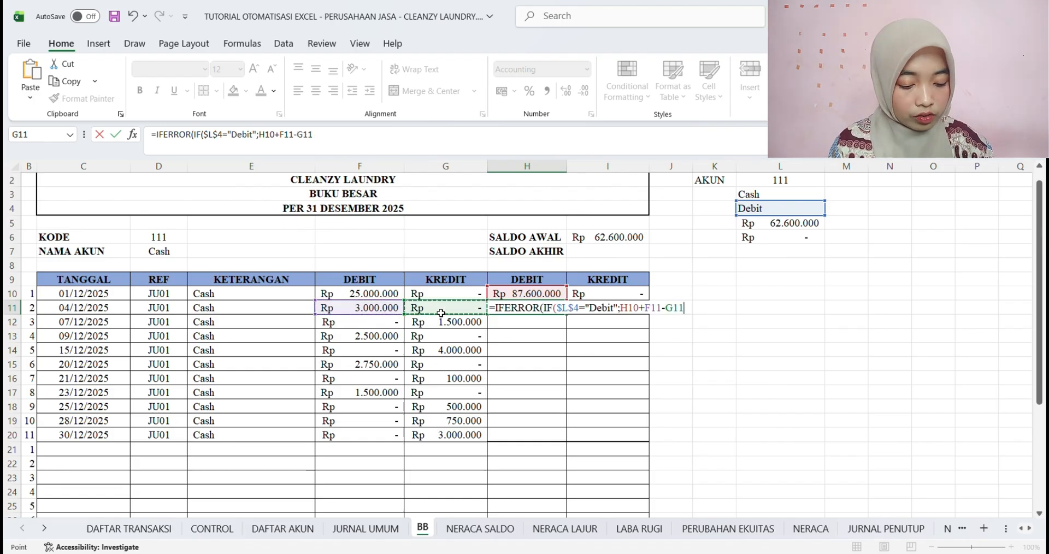
{"action": "type", "text": ";0"}
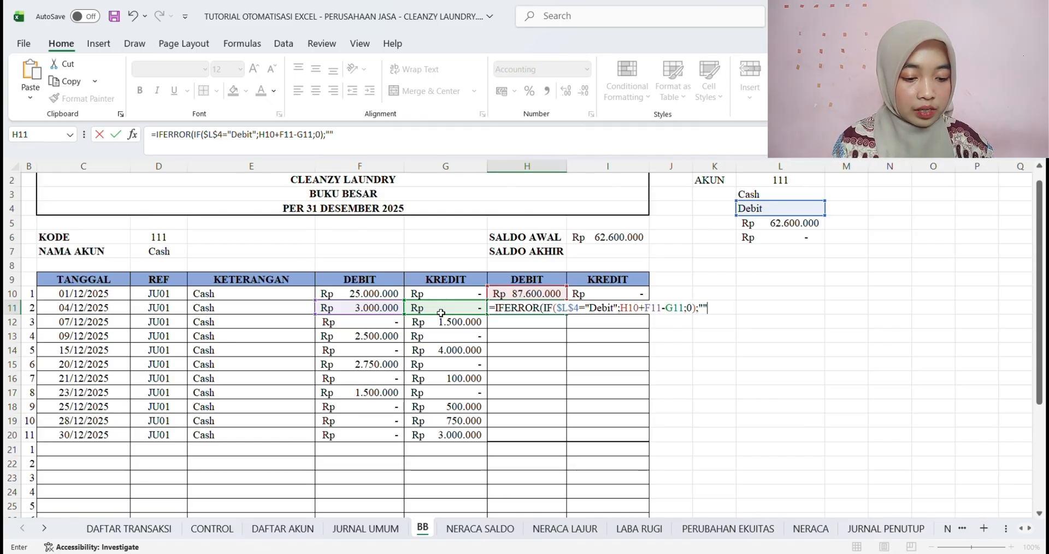
{"action": "type", "text": ")"}
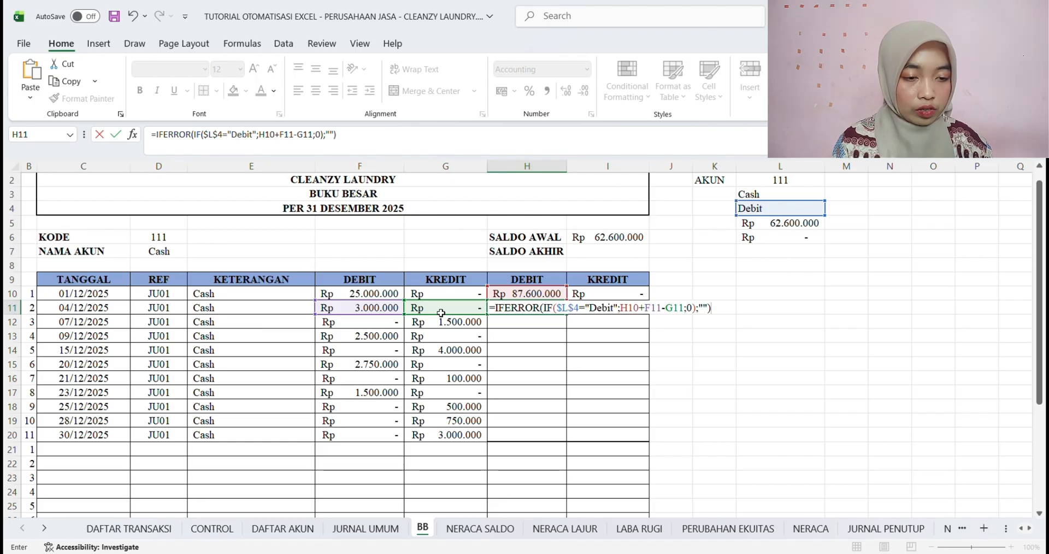
{"action": "key", "text": "Return"}
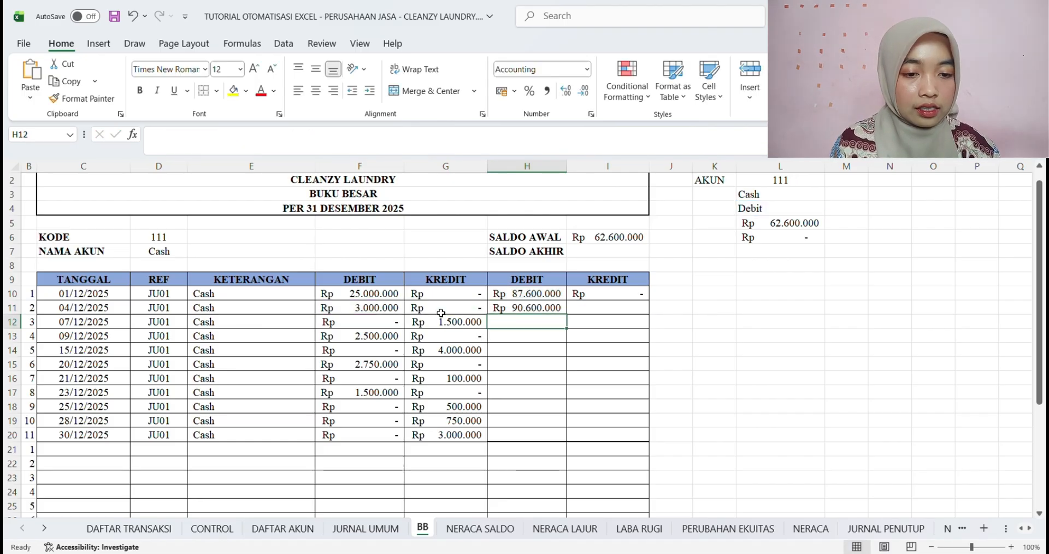
{"action": "key", "text": "Up"}
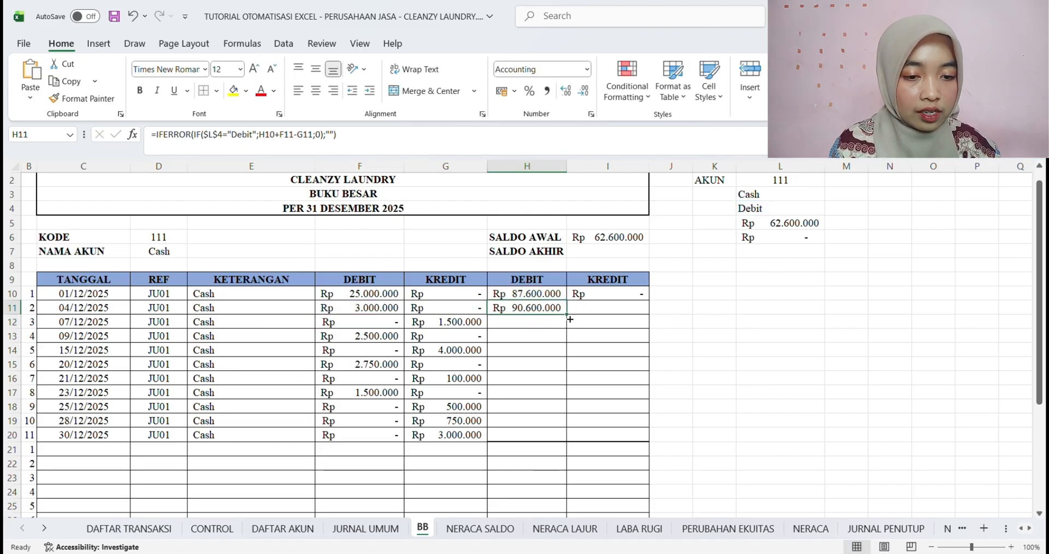
{"action": "left_click_drag", "start_coordinate": [569, 319], "coordinate": [569, 441]}
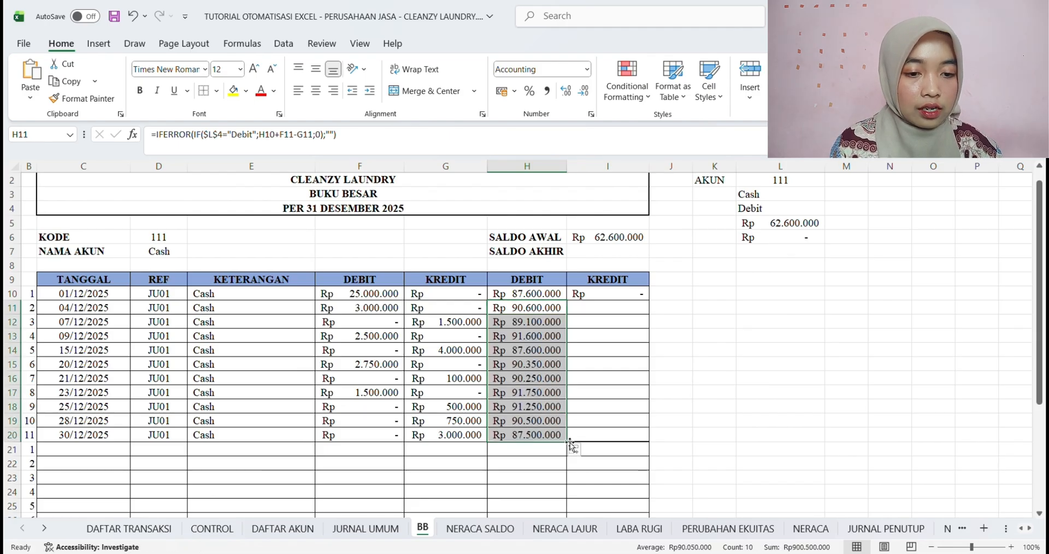
Start an IFERROR formula in the second balance KREDIT cell I11 with a nested IF testing whether $L$4 equals "Kredit"
{"action": "left_click", "coordinate": [608, 312]}
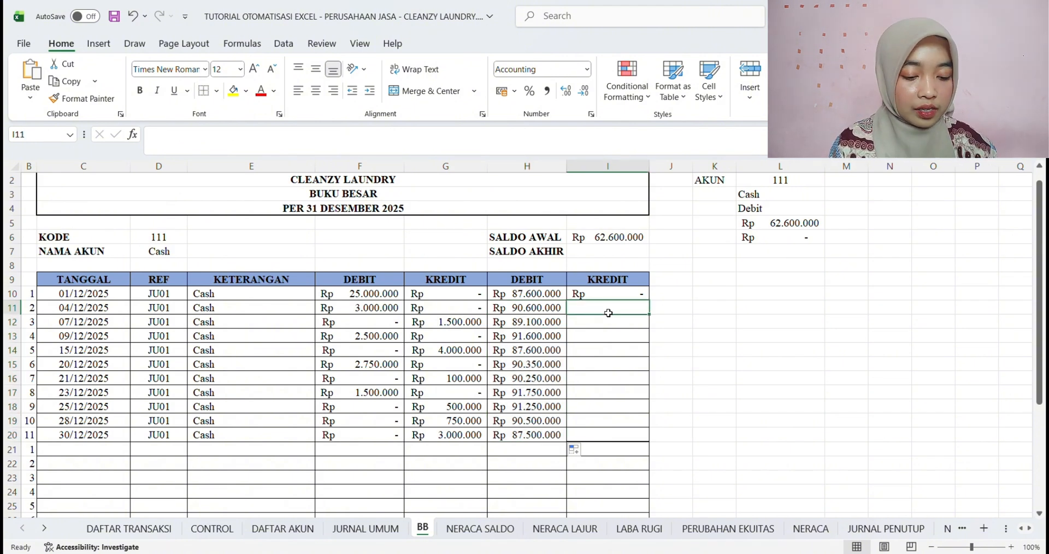
{"action": "type", "text": "="}
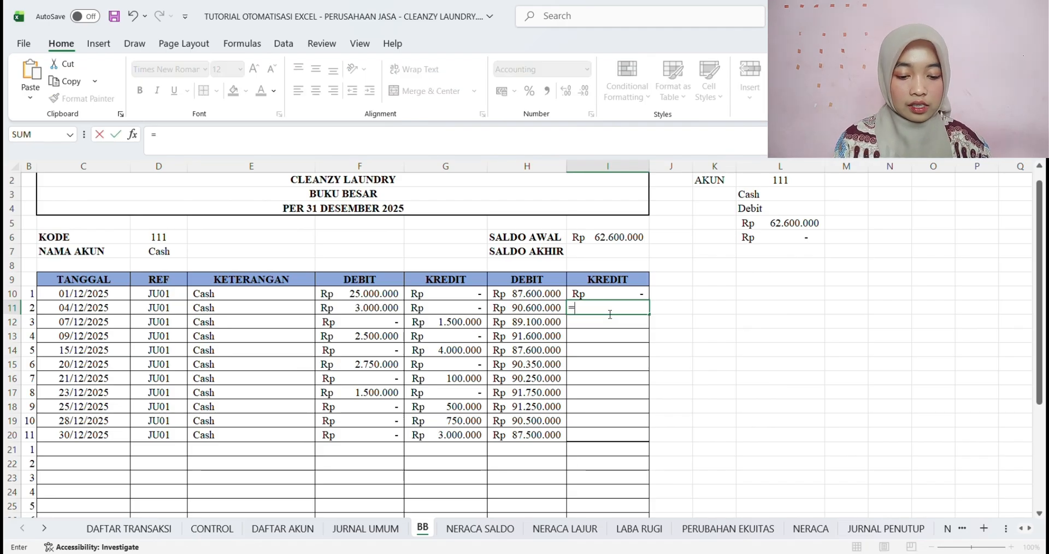
{"action": "type", "text": "IFERROR("}
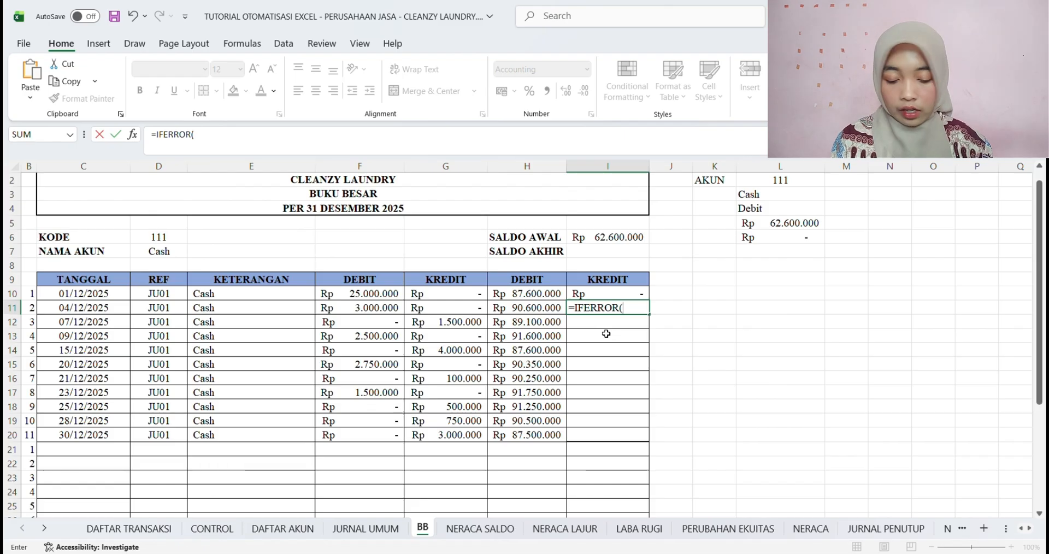
{"action": "type", "text": "IF"}
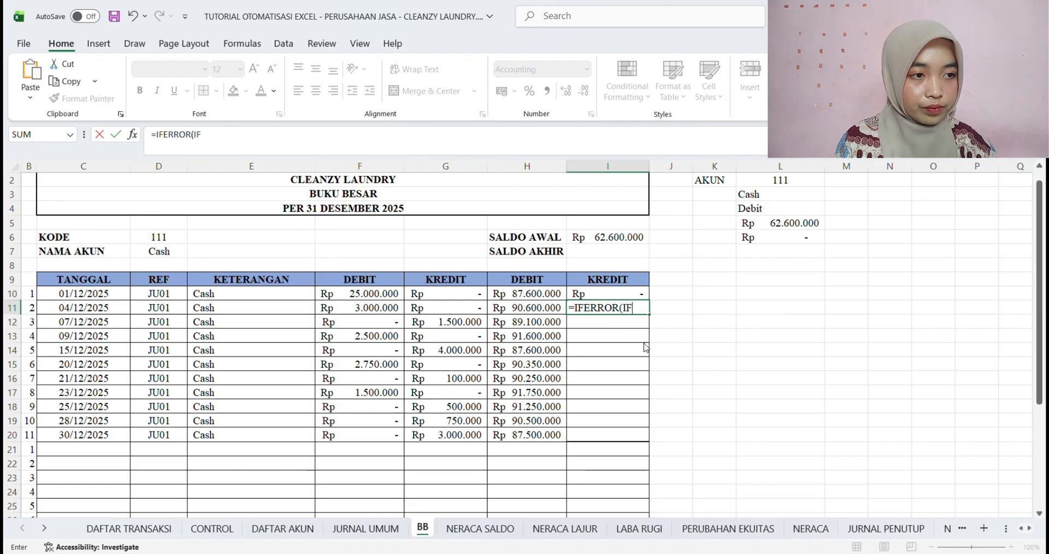
{"action": "type", "text": "("}
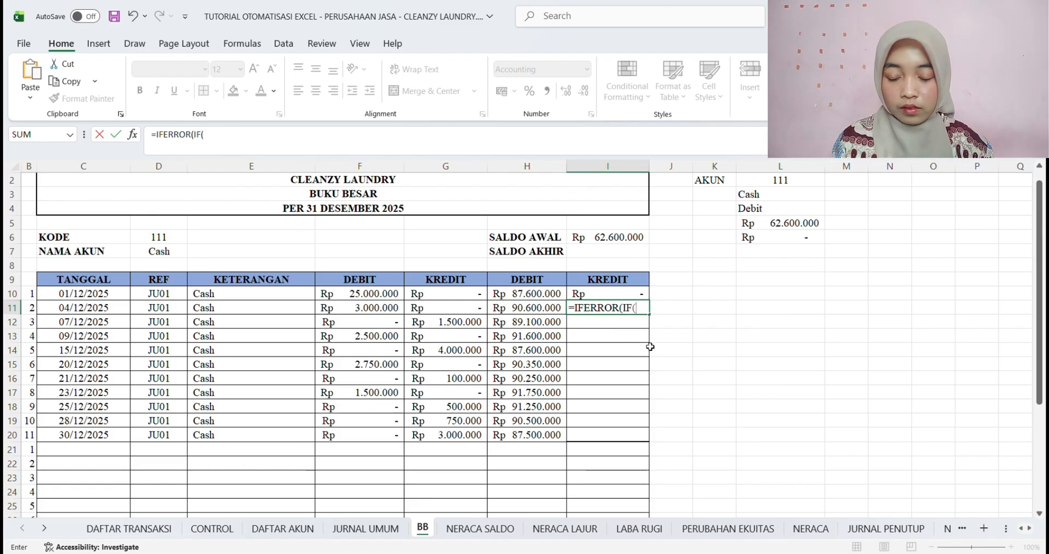
{"action": "left_click", "coordinate": [770, 215]}
{"action": "key", "text": "F4"}
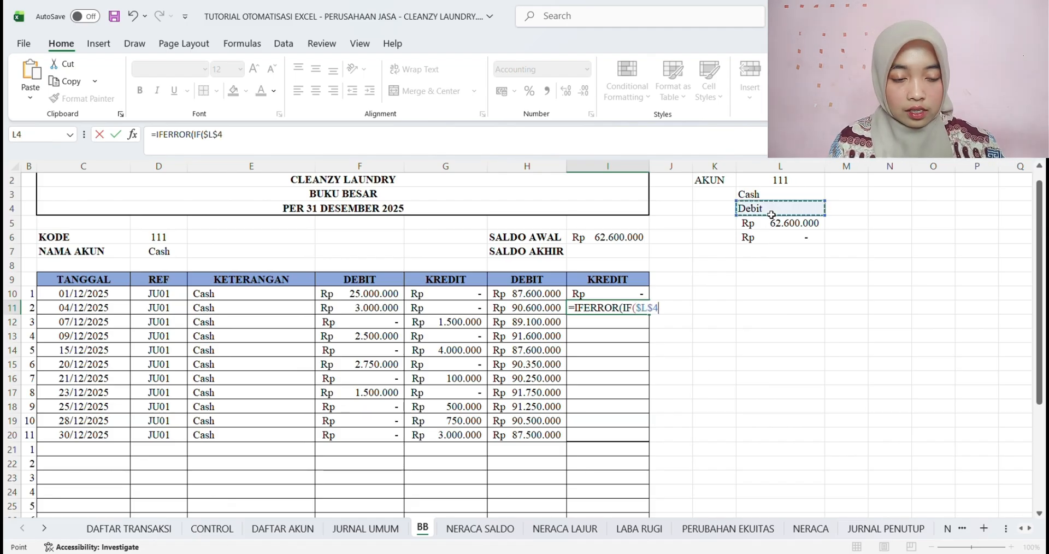
{"action": "type", "text": "="}
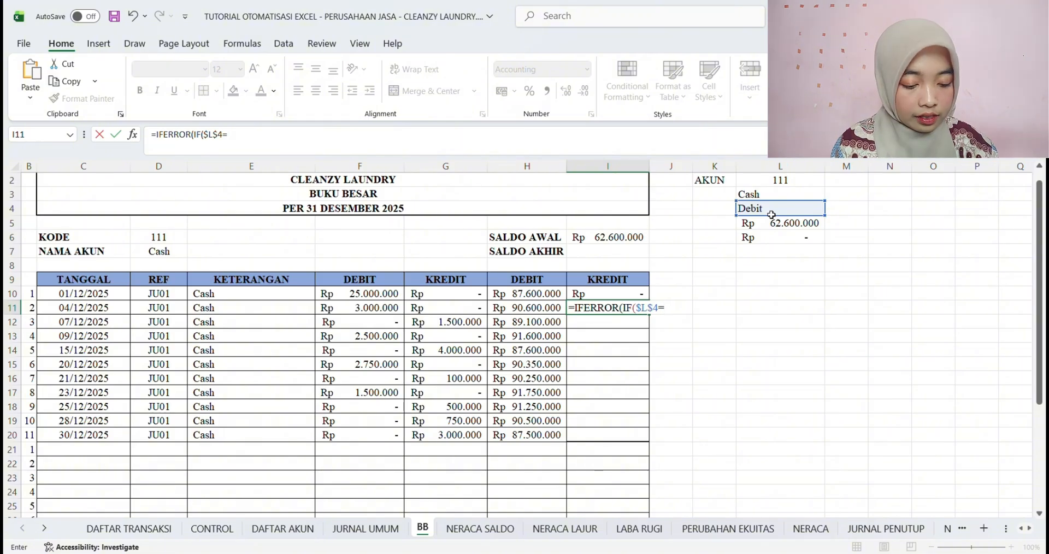
{"action": "type", "text": "\"Kredit\""}
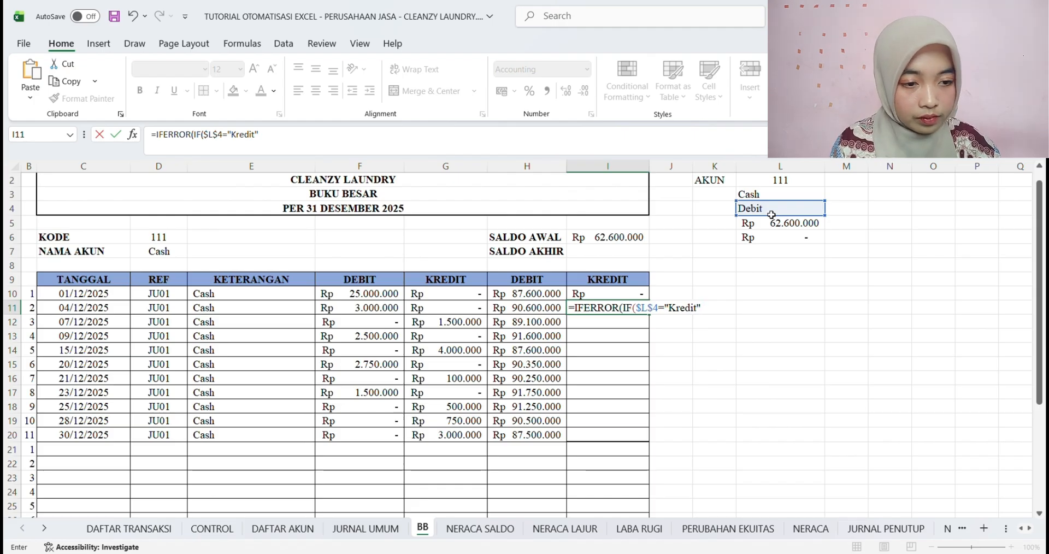
{"action": "type", "text": ";"}
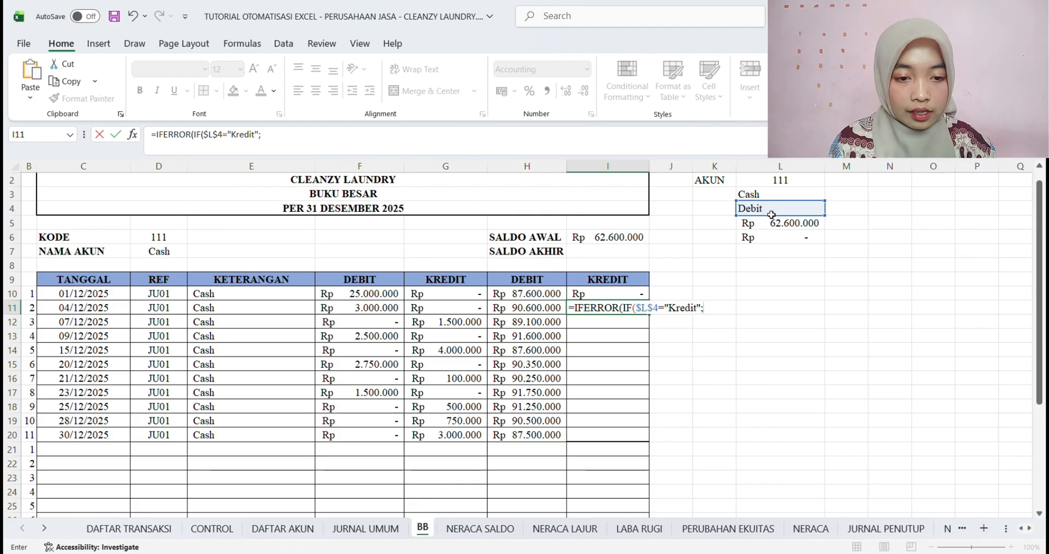
Complete the I11 formula with I10+G11-F11 as the true result, 0 as the false result and "" on error
{"action": "left_click", "coordinate": [619, 239]}
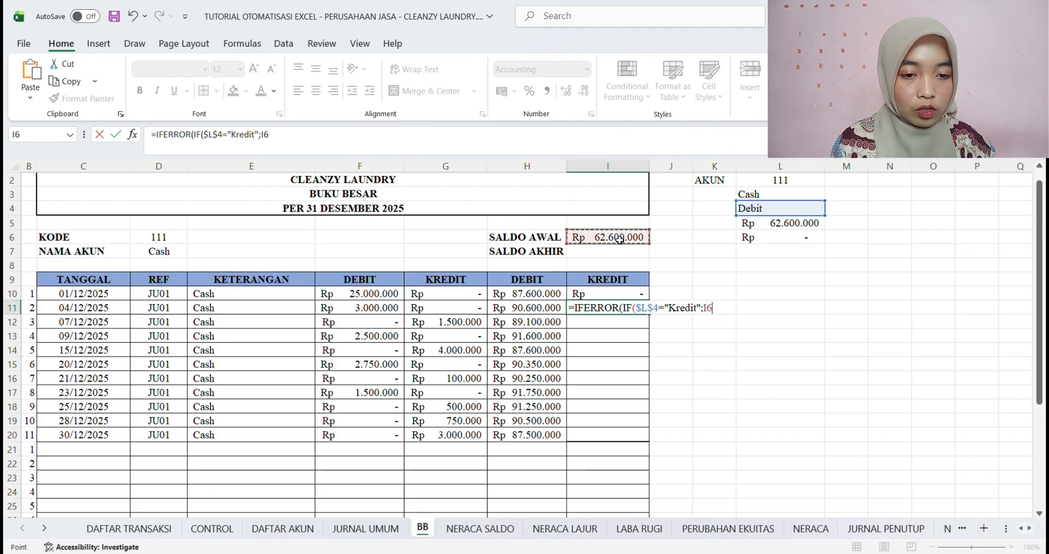
{"action": "left_click", "coordinate": [600, 296]}
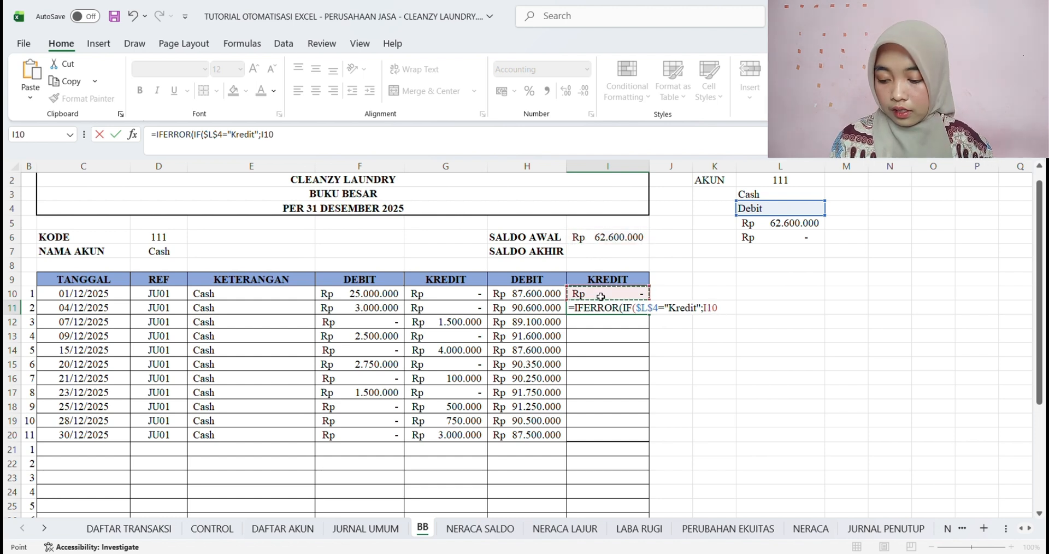
{"action": "type", "text": "+"}
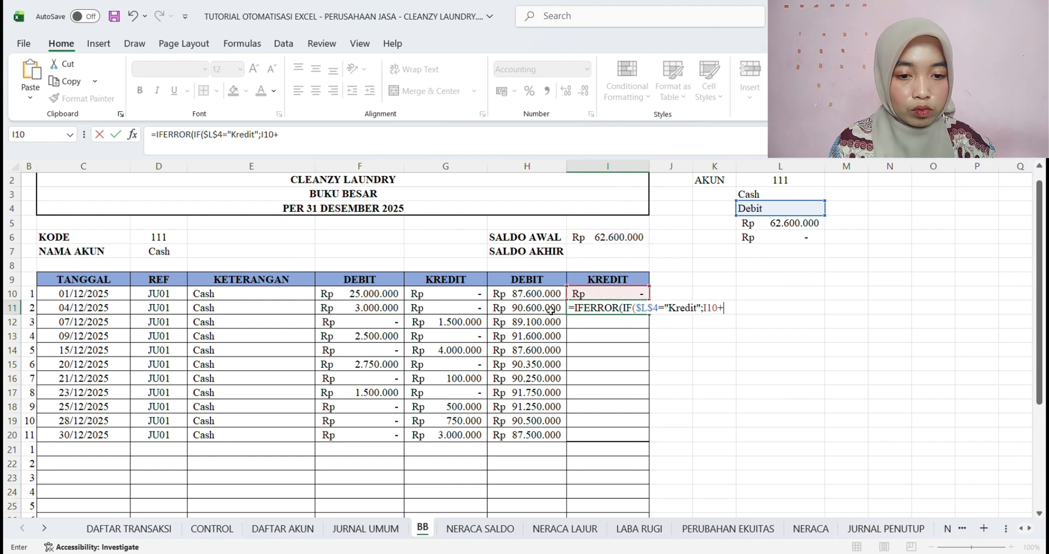
{"action": "left_click", "coordinate": [454, 314]}
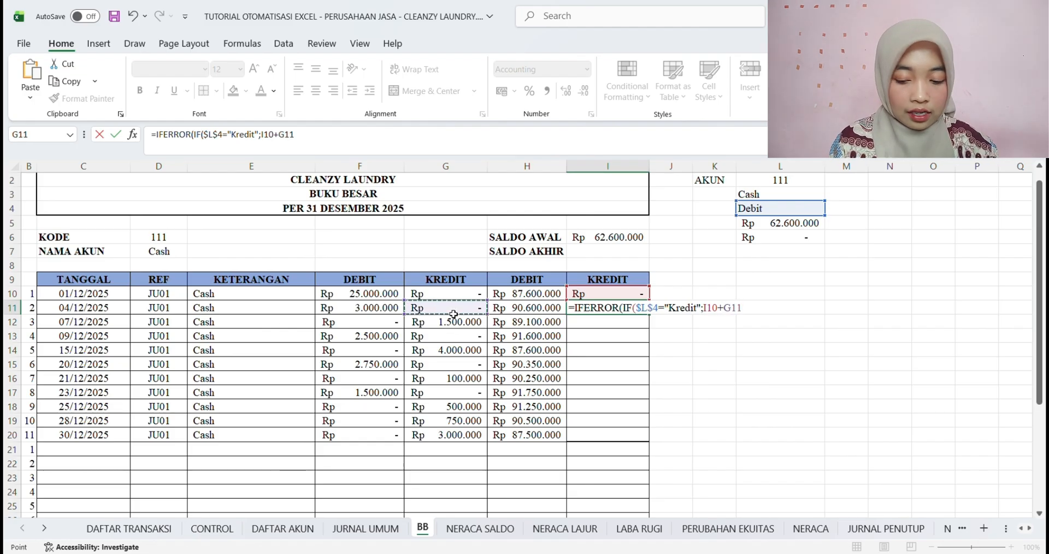
{"action": "type", "text": "-"}
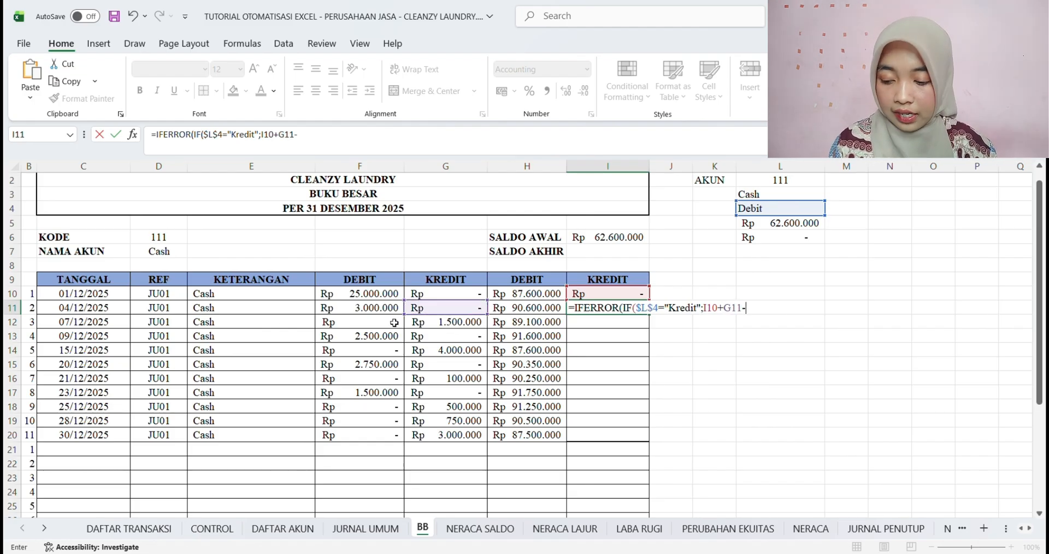
{"action": "left_click", "coordinate": [377, 311]}
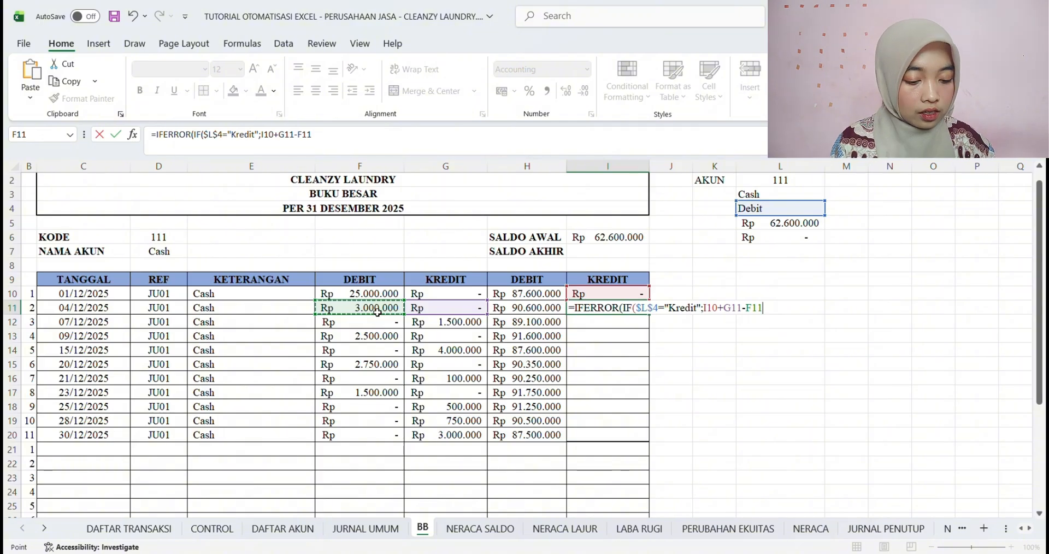
{"action": "type", "text": ";0"}
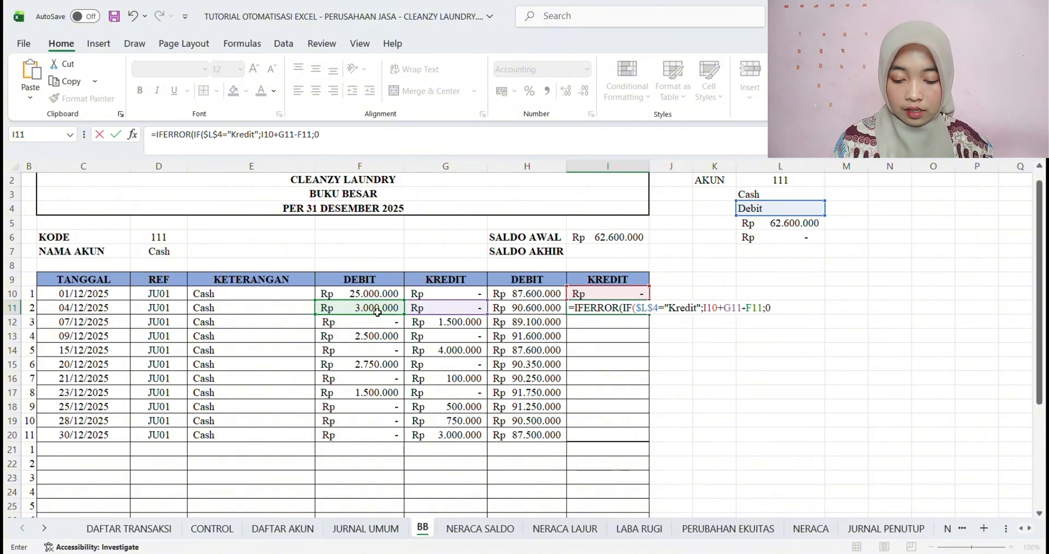
{"action": "type", "text": ");"}
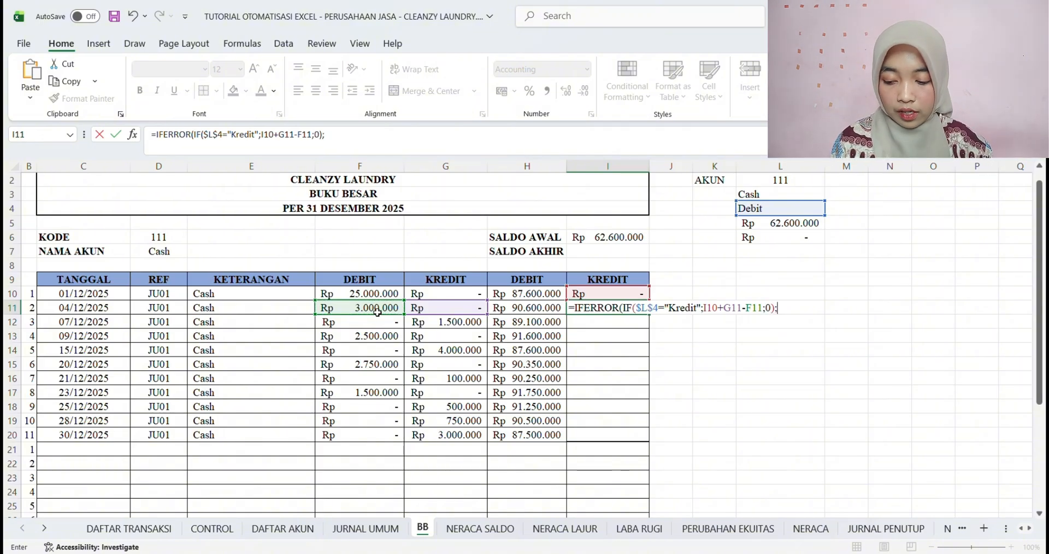
{"action": "type", "text": "\"\""}
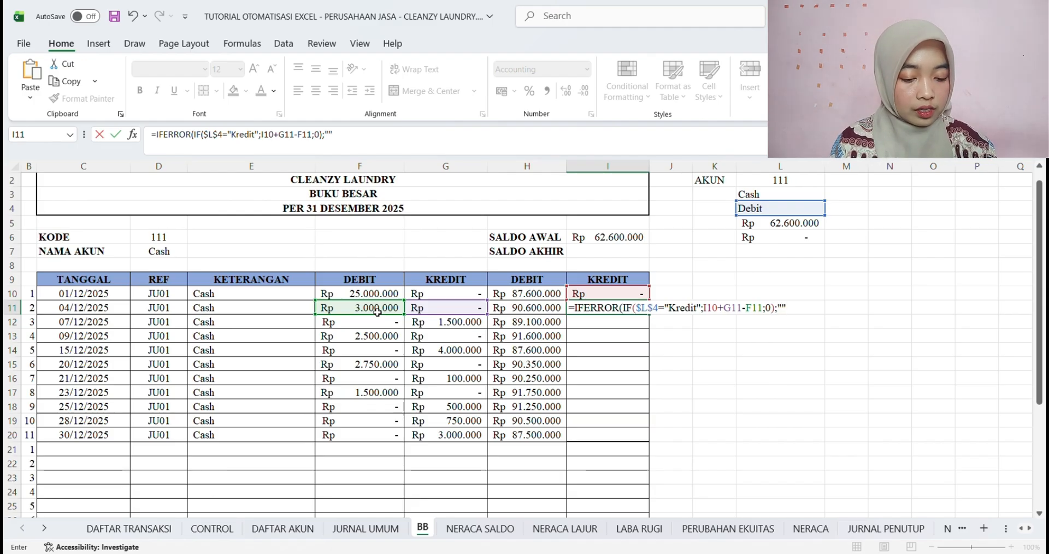
{"action": "type", "text": ")"}
{"action": "key", "text": "Return"}
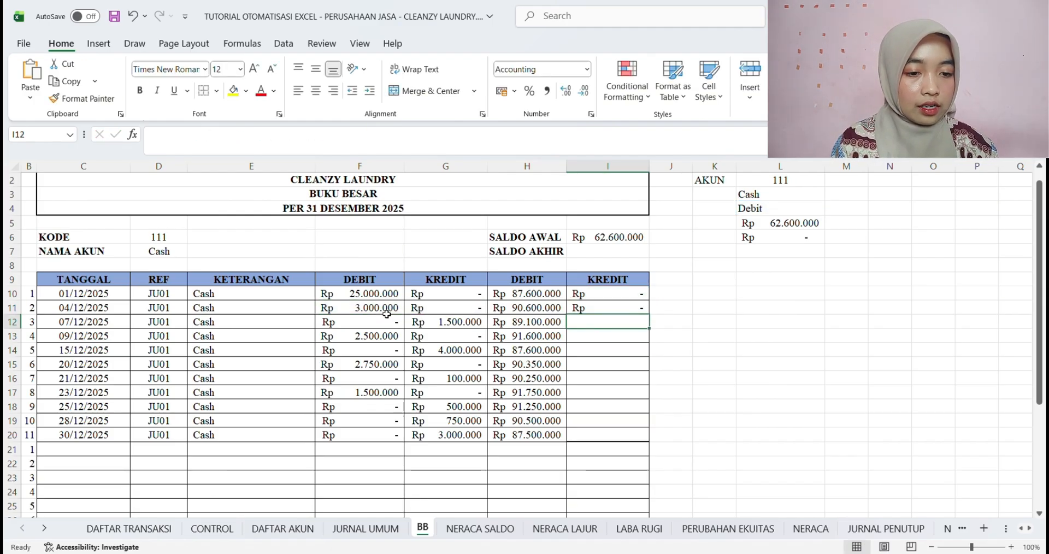
Fill the I11 balance KREDIT formula down through I20
{"action": "left_click", "coordinate": [595, 308]}
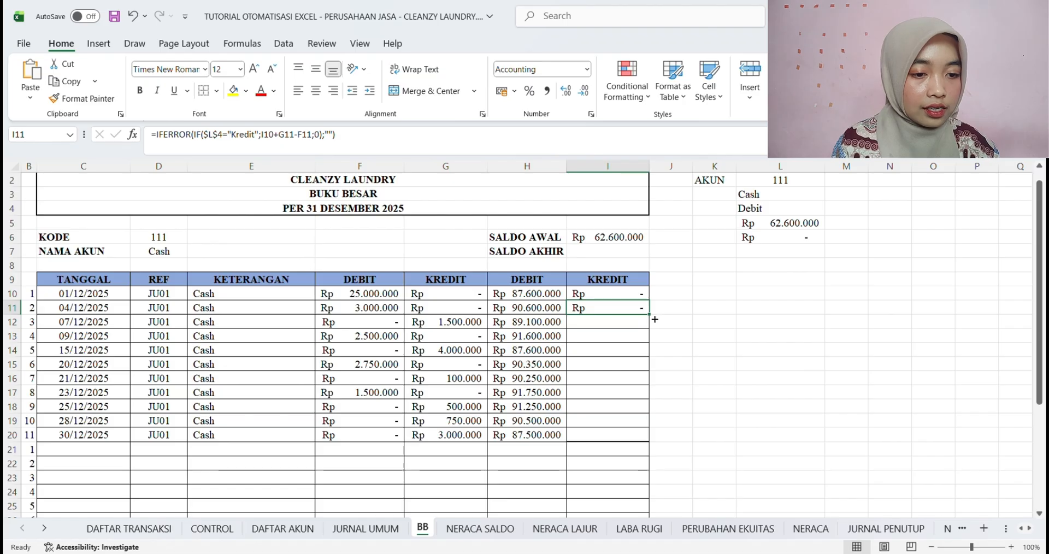
{"action": "left_click_drag", "start_coordinate": [652, 319], "coordinate": [653, 442]}
{"action": "left_click", "coordinate": [714, 405]}
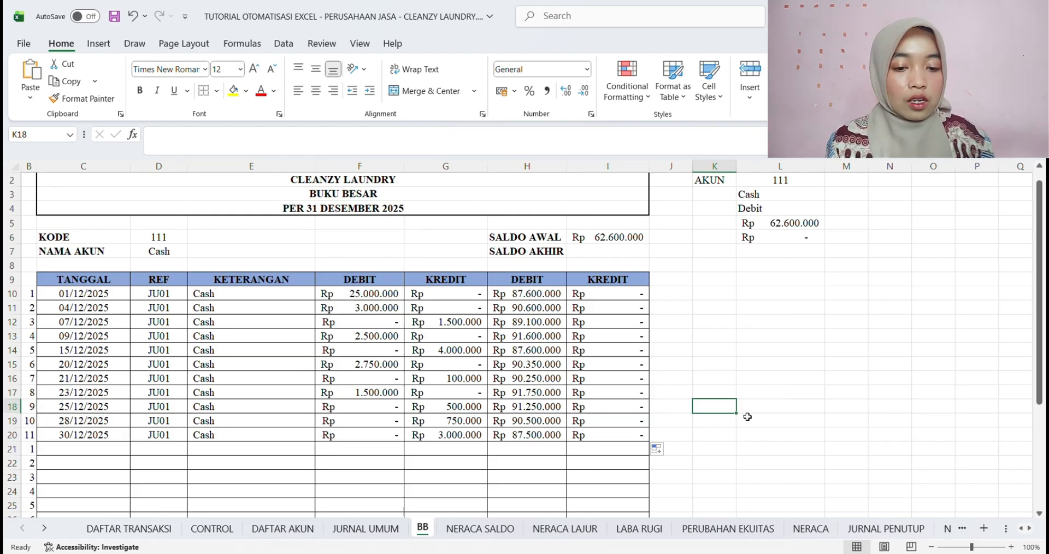
Save the workbook and check the running balance formulas in H11 and I11
{"action": "key", "text": "ctrl+s"}
{"action": "left_click", "coordinate": [537, 310]}
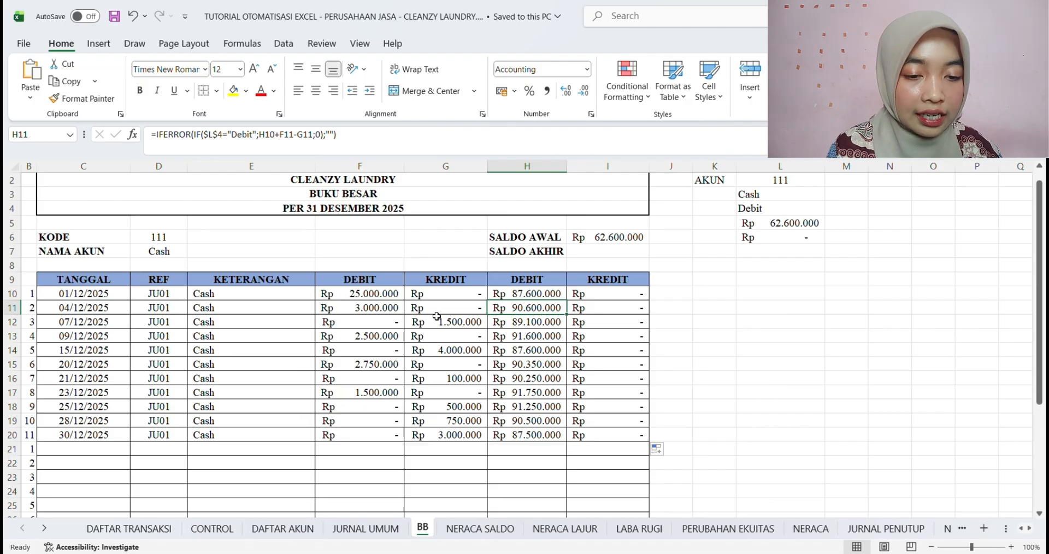
{"action": "left_click", "coordinate": [597, 310]}
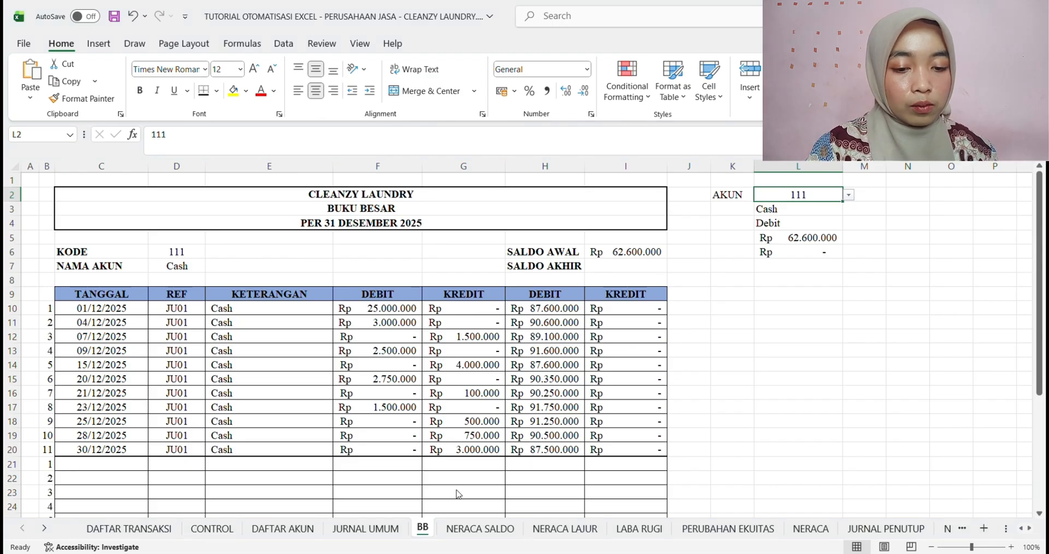
Duplicate the BB sheet directly after itself and go back to the original
{"action": "key", "text": "alt+F11"}
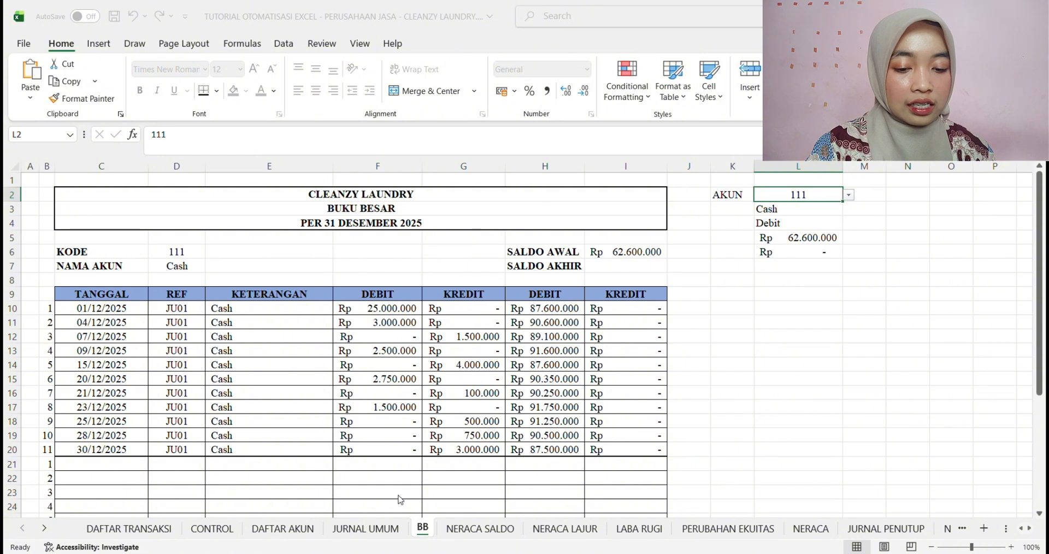
{"action": "left_click", "coordinate": [526, 516]}
{"action": "left_click_drag", "start_coordinate": [441, 539], "coordinate": [482, 534]}
{"action": "left_click", "coordinate": [428, 532]}
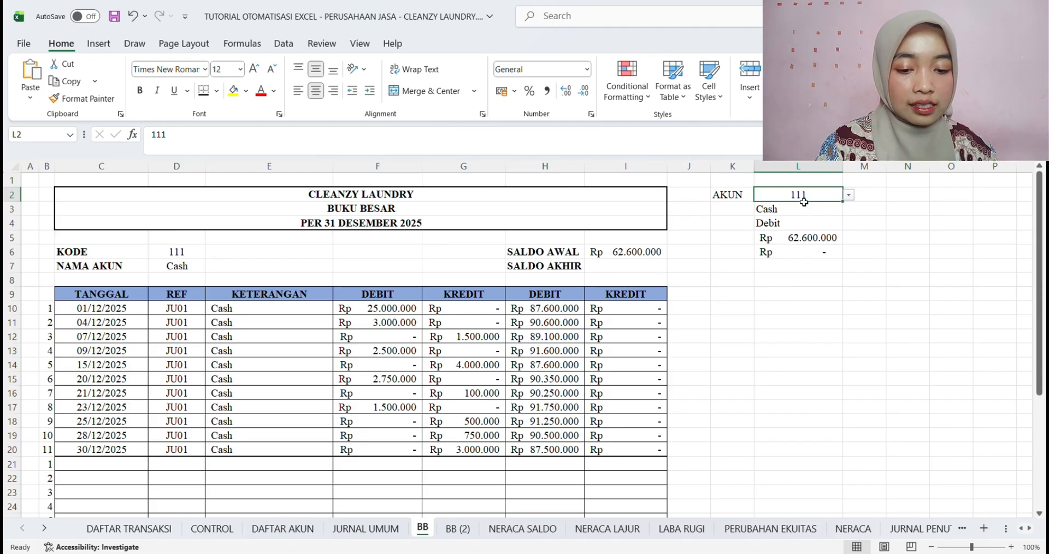
Rename the original BB sheet as BB111
{"action": "double_click", "coordinate": [427, 533]}
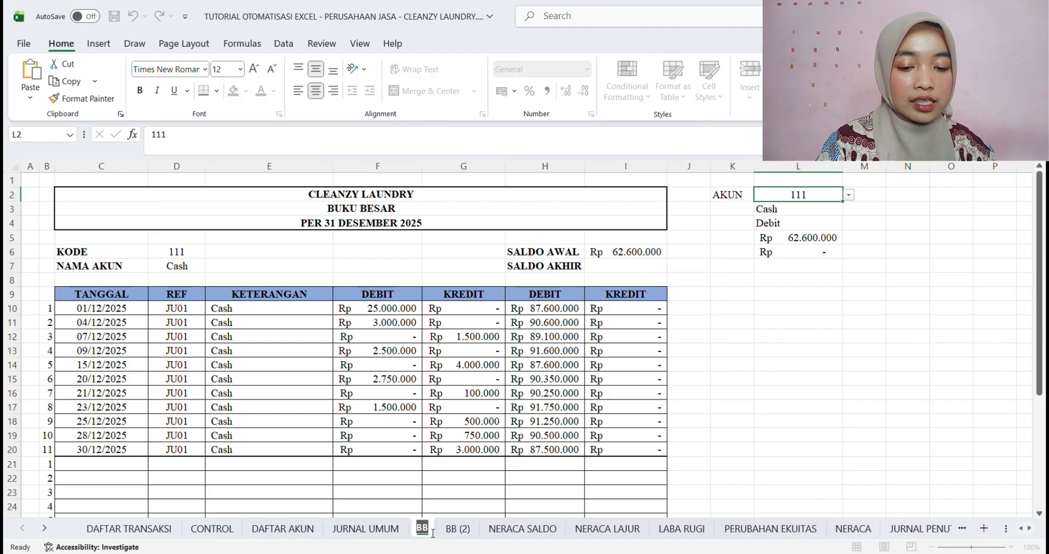
{"action": "left_click", "coordinate": [433, 533]}
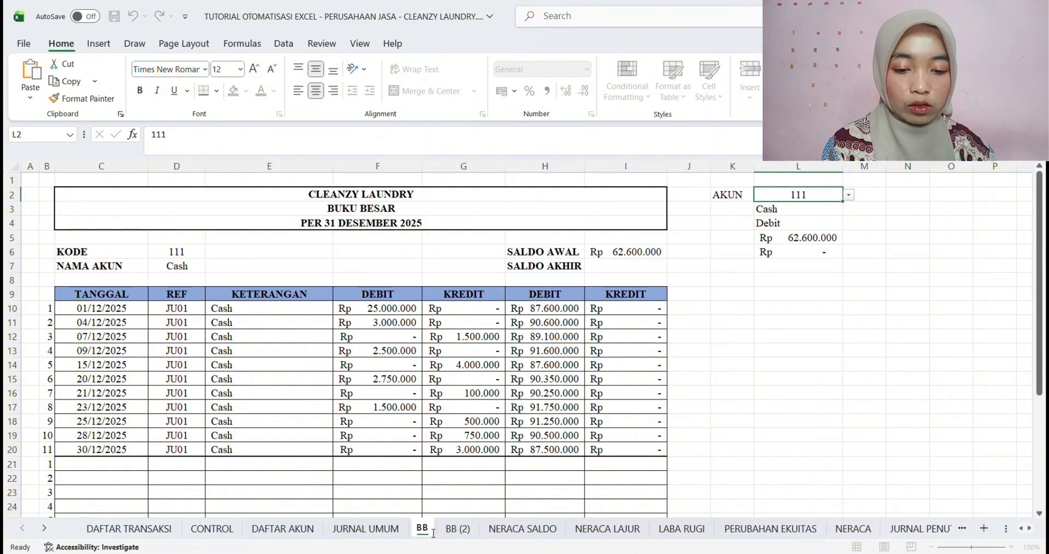
{"action": "type", "text": "111"}
{"action": "key", "text": "Return"}
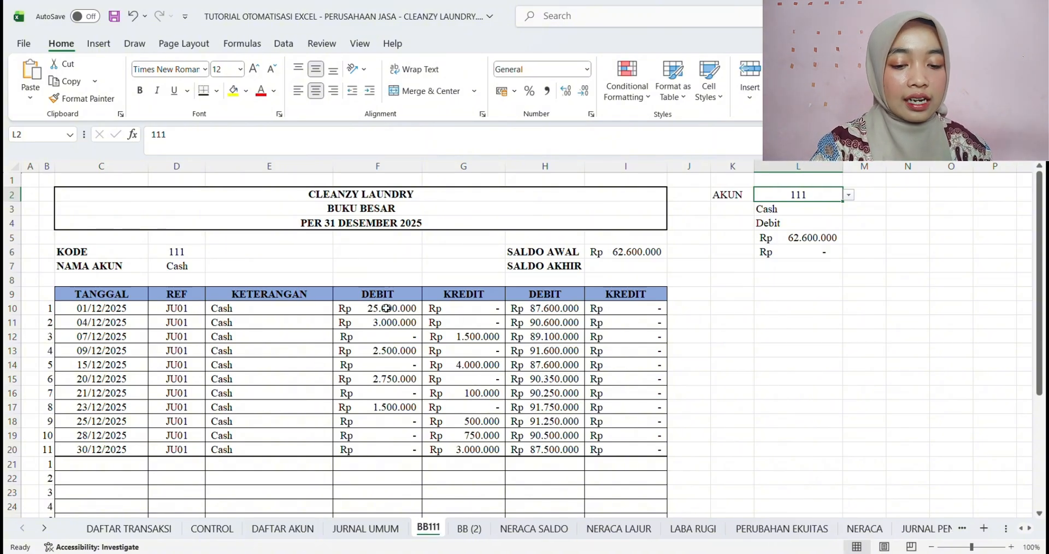
Set the account code in L2 of the copied sheet BB (2) to 112 and rename that sheet BB112
{"action": "left_click", "coordinate": [469, 528]}
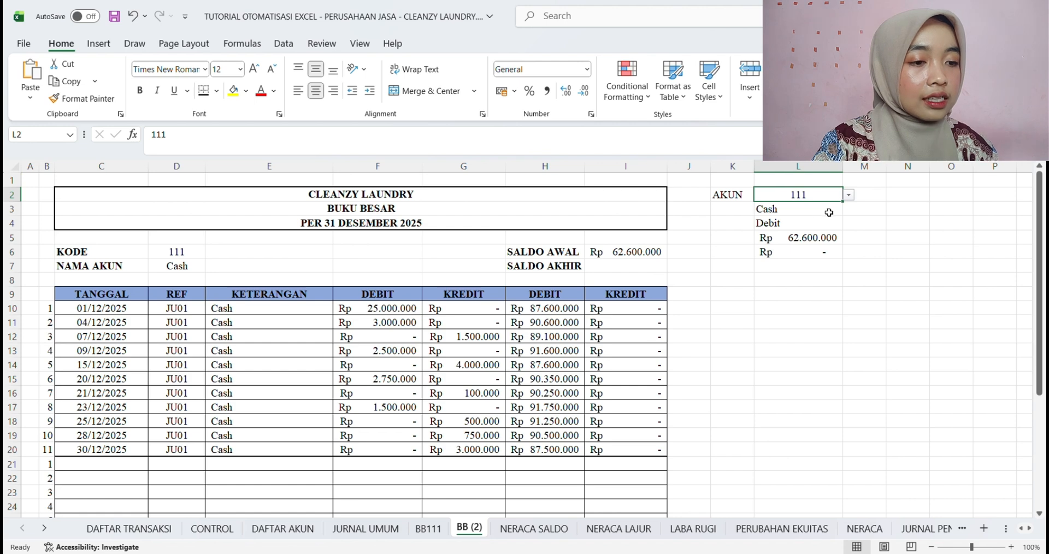
{"action": "left_click", "coordinate": [793, 215]}
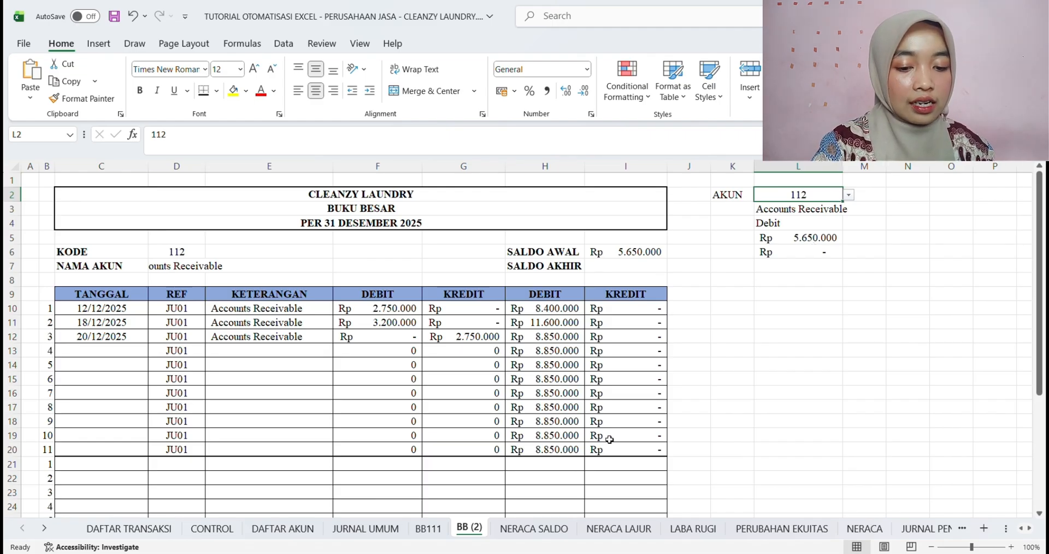
{"action": "double_click", "coordinate": [485, 529]}
{"action": "left_click", "coordinate": [486, 531]}
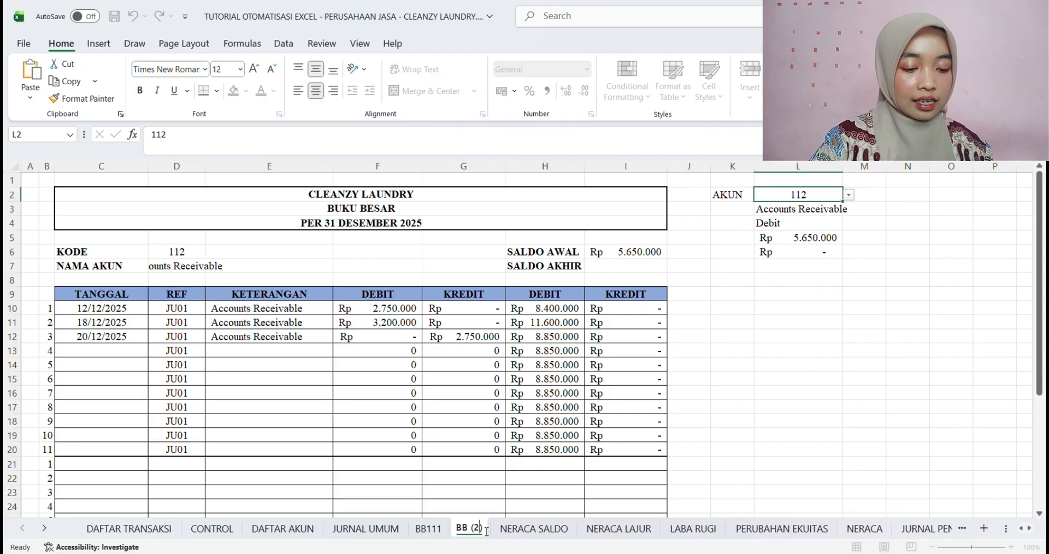
{"action": "key", "text": "BackSpace"}
{"action": "key", "text": "BackSpace"}
{"action": "key", "text": "BackSpace"}
{"action": "key", "text": "BackSpace"}
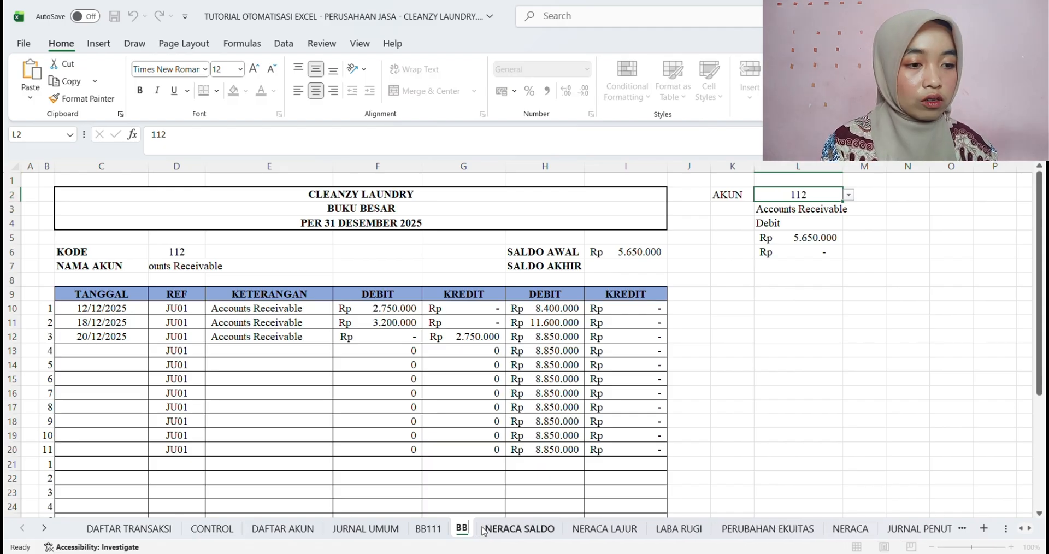
{"action": "type", "text": "112"}
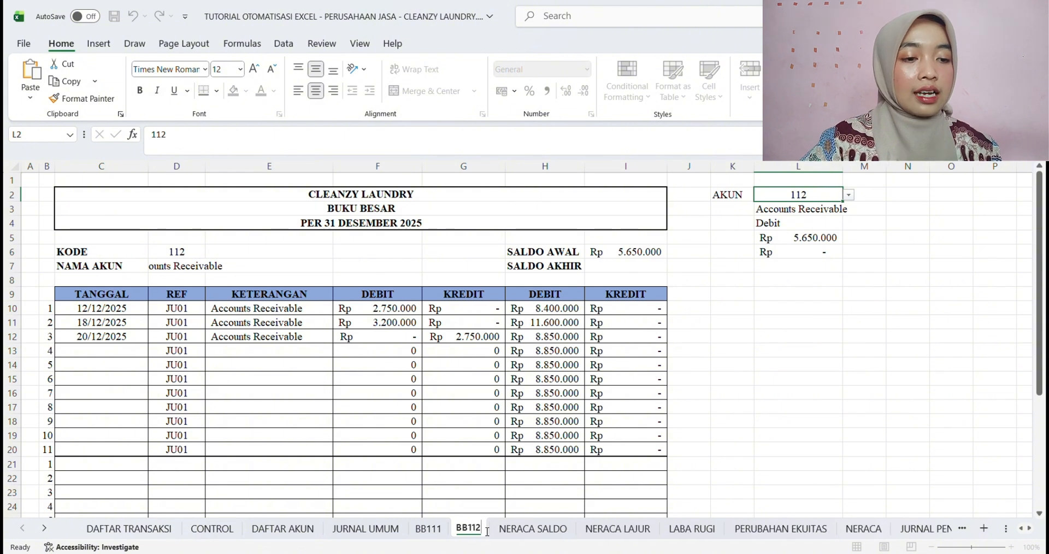
{"action": "key", "text": "Return"}
{"action": "left_click", "coordinate": [766, 394]}
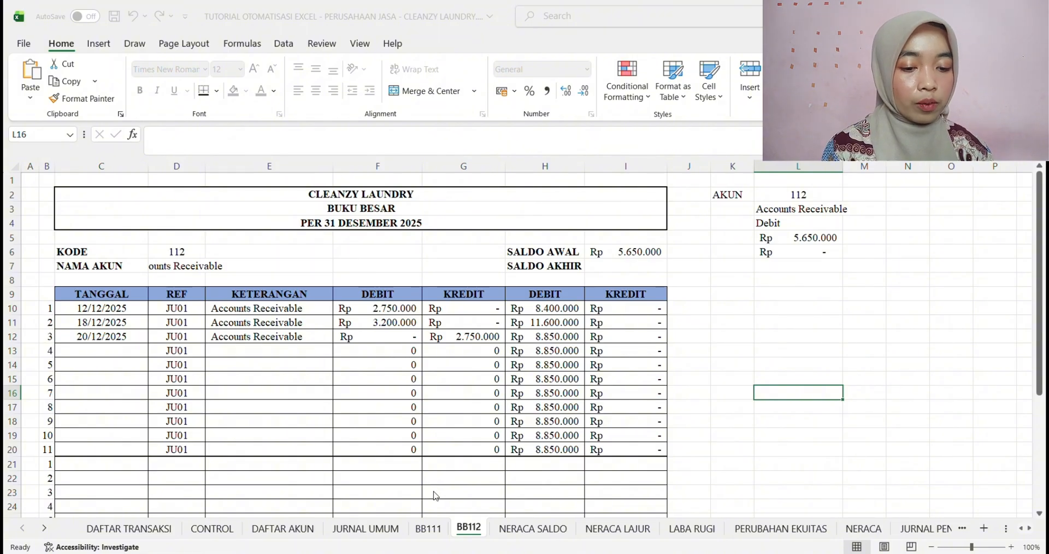
Duplicate the BB112 sheet and order the sheets so the copy follows the original
{"action": "left_click", "coordinate": [563, 512]}
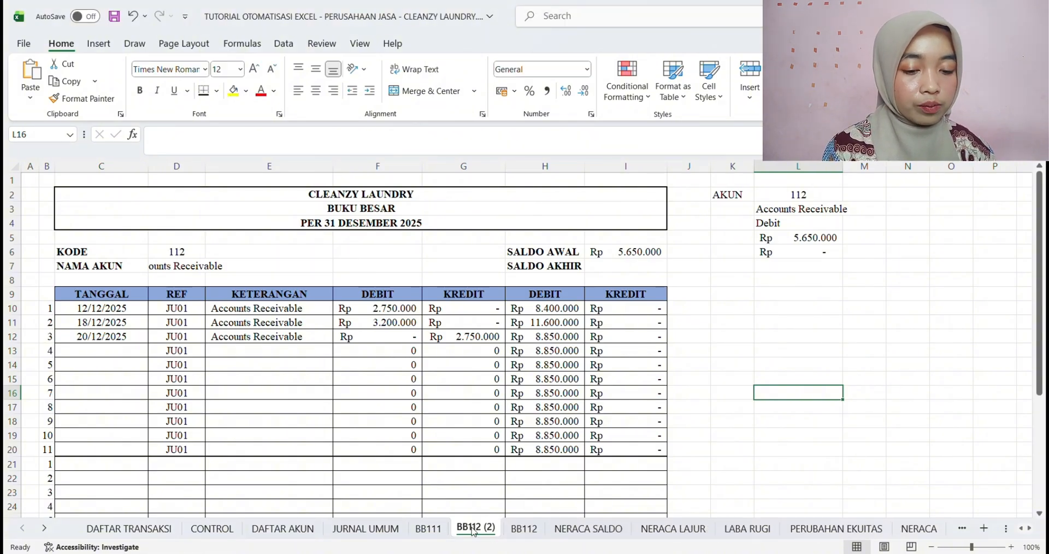
{"action": "left_click", "coordinate": [531, 529]}
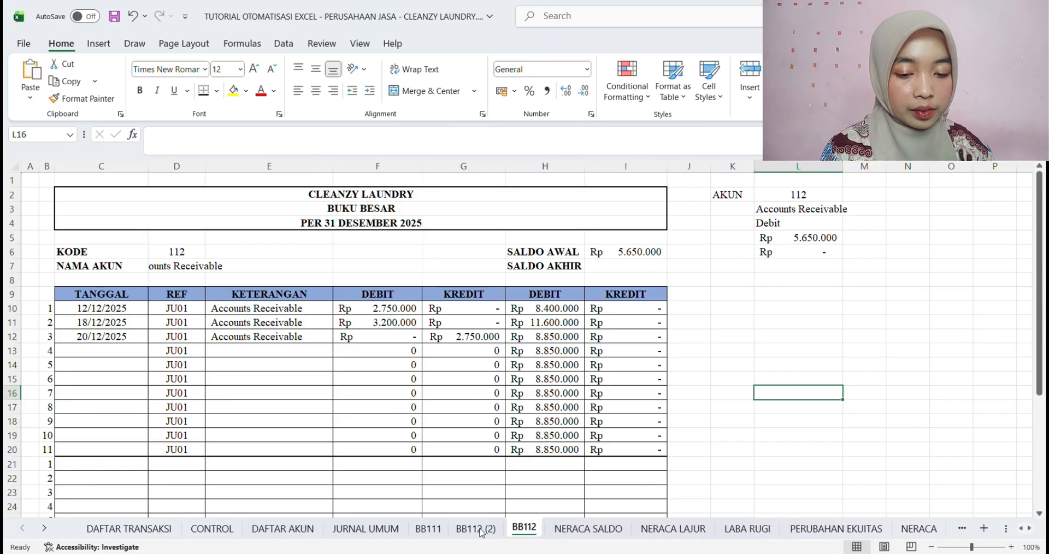
{"action": "left_click_drag", "start_coordinate": [480, 533], "coordinate": [458, 533]}
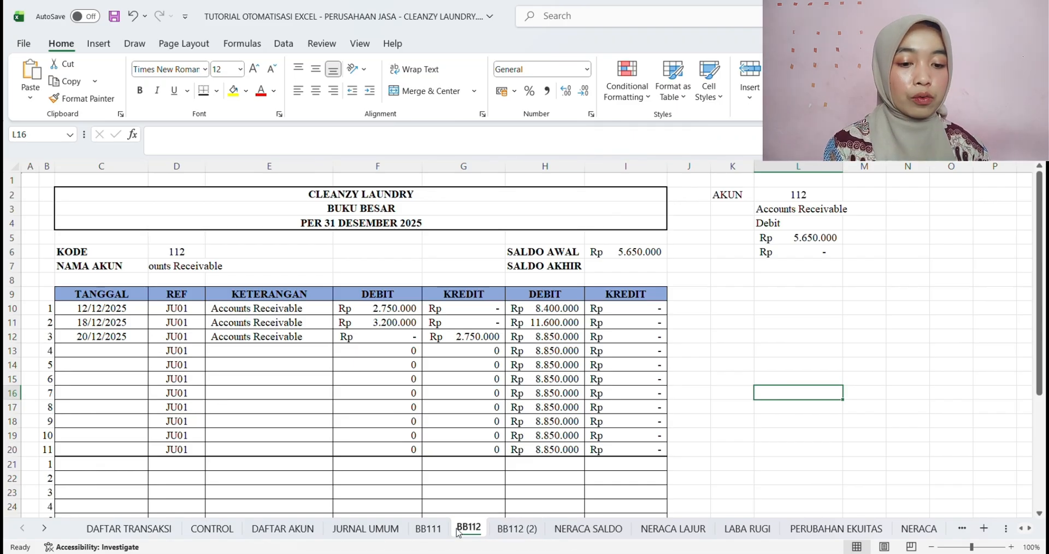
Select account code 211 in L2 of the BB112 (2) sheet
{"action": "left_click", "coordinate": [522, 531]}
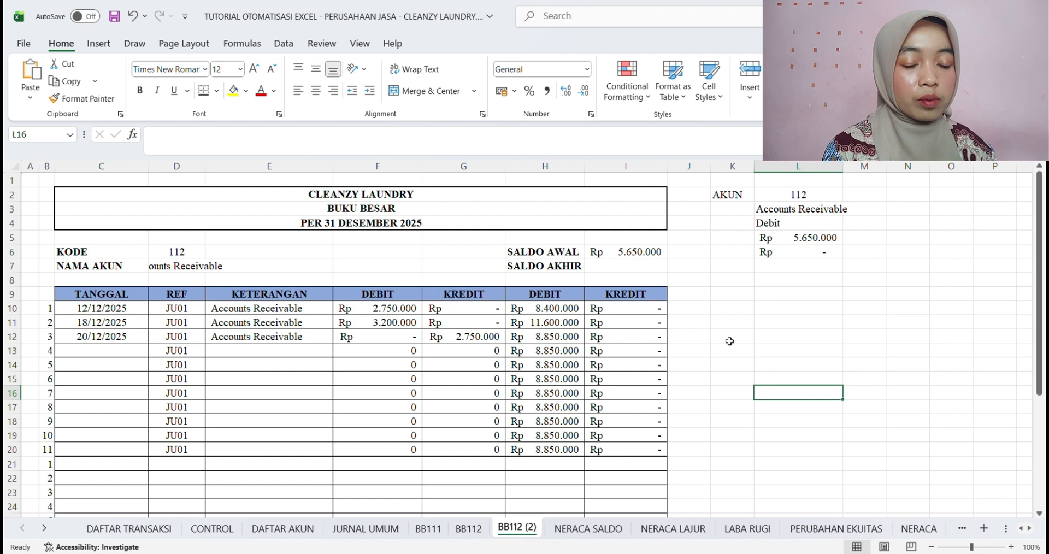
{"action": "left_click", "coordinate": [803, 195]}
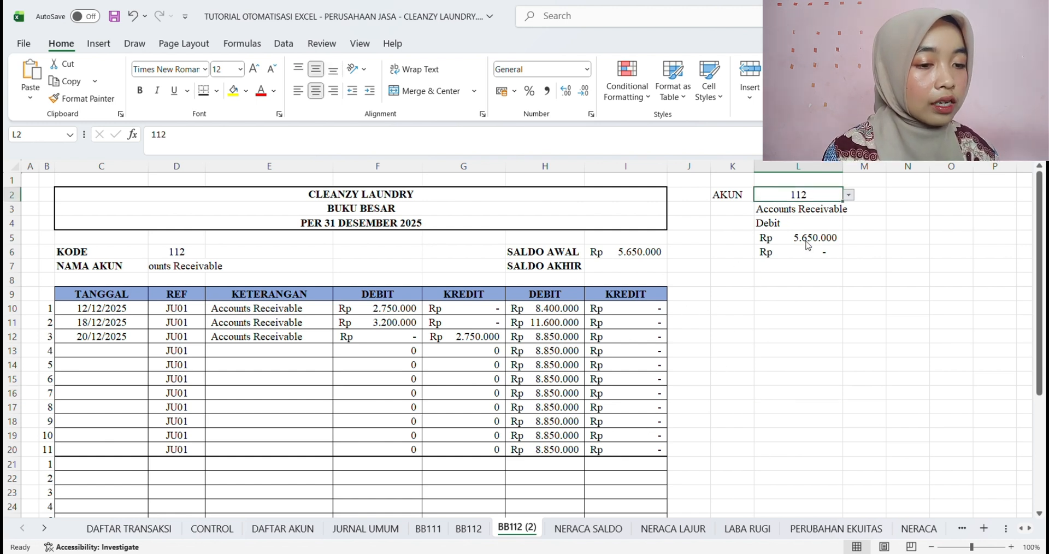
{"action": "left_click", "coordinate": [790, 265]}
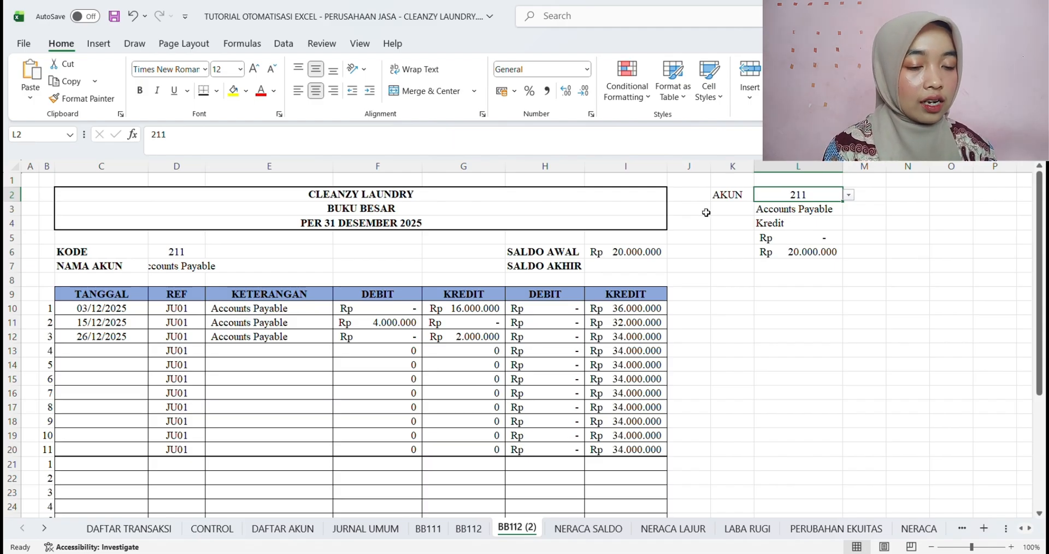
Rename the BB112 (2) sheet as BB211
{"action": "double_click", "coordinate": [536, 533]}
{"action": "left_click", "coordinate": [542, 535]}
{"action": "key", "text": "BackSpace"}
{"action": "key", "text": "BackSpace"}
{"action": "key", "text": "BackSpace"}
{"action": "key", "text": "BackSpace"}
{"action": "key", "text": "BackSpace"}
{"action": "key", "text": "BackSpace"}
{"action": "key", "text": "BackSpace"}
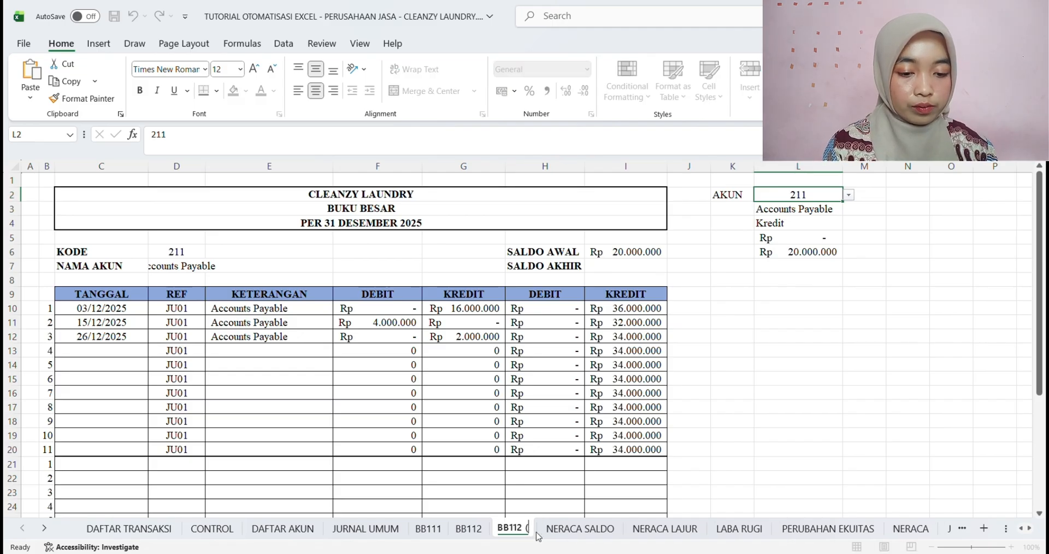
{"action": "type", "text": "211"}
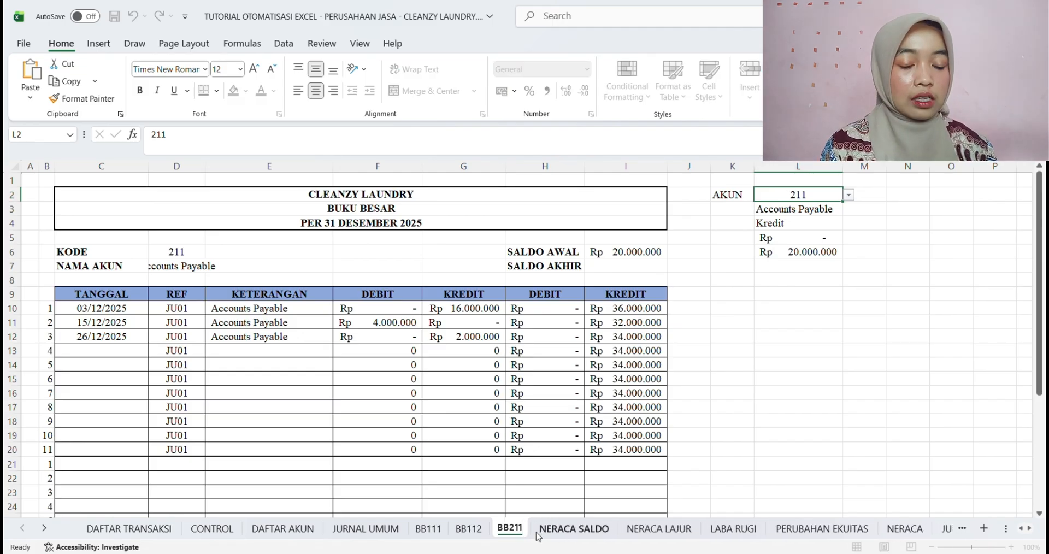
{"action": "key", "text": "Return"}
{"action": "left_click", "coordinate": [755, 451]}
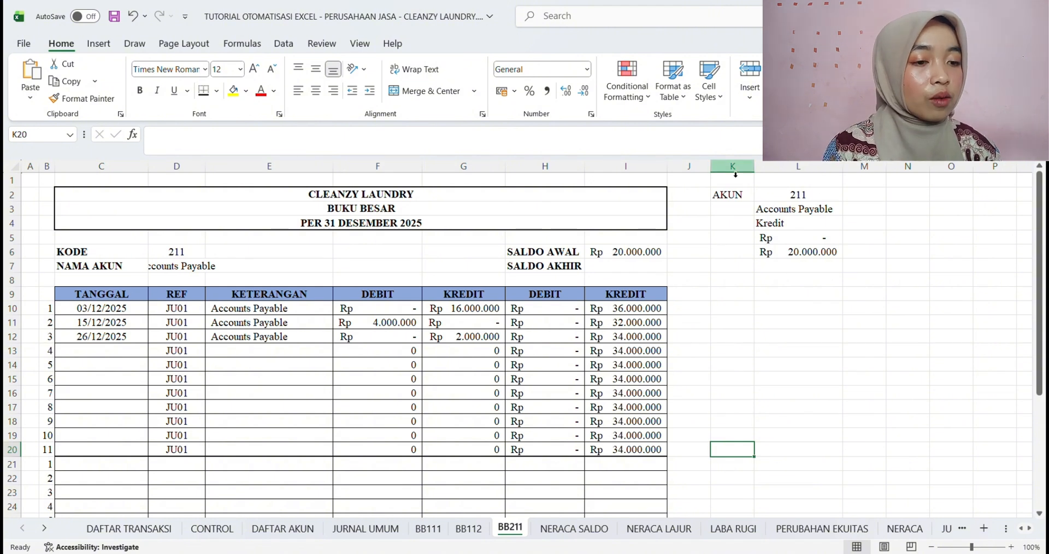
{"action": "left_click", "coordinate": [805, 195]}
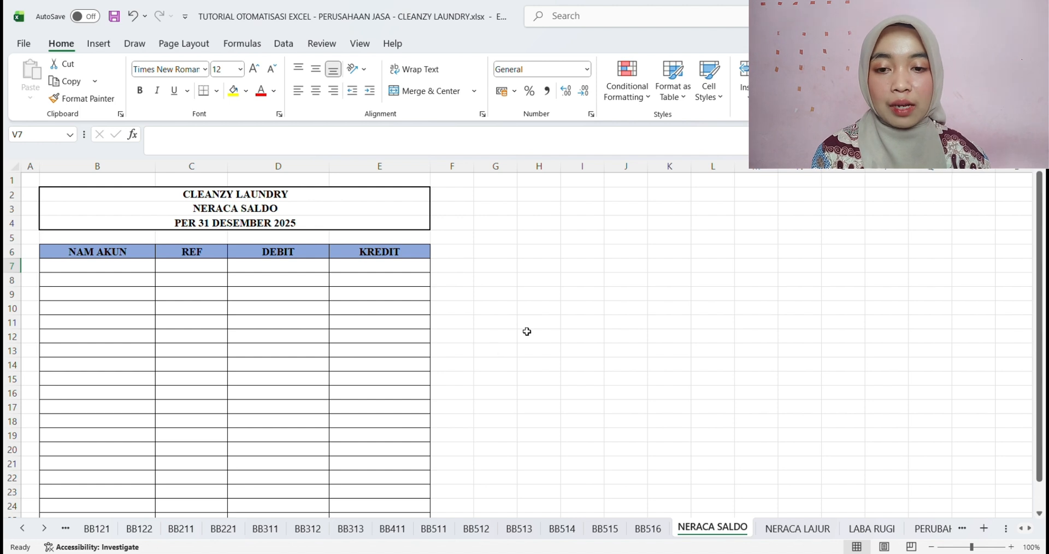
Review the title rows and the column headings in row 6 of the NERACA SALDO sheet
{"action": "left_click", "coordinate": [264, 195]}
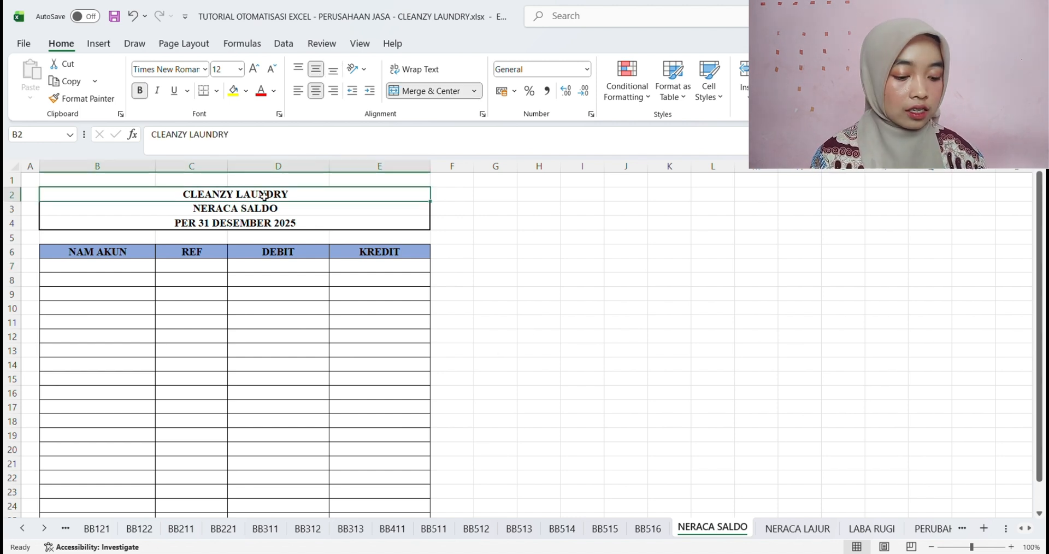
{"action": "key", "text": "Down"}
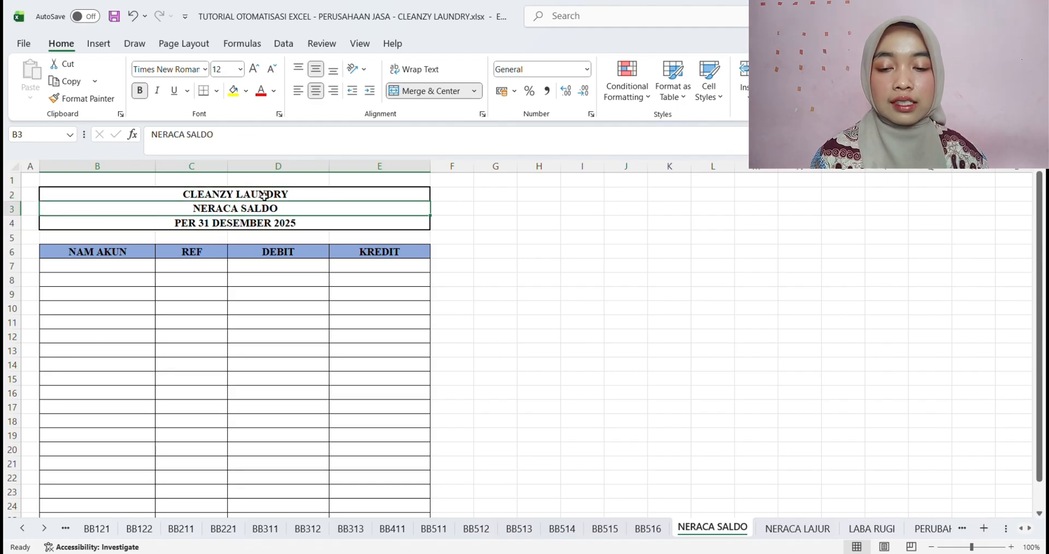
{"action": "key", "text": "Down"}
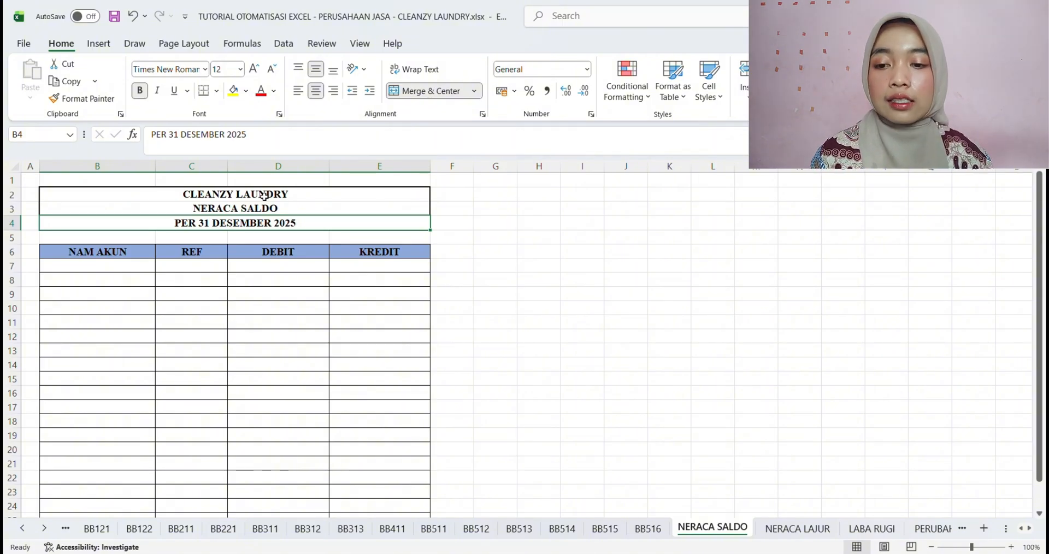
{"action": "left_click", "coordinate": [117, 257]}
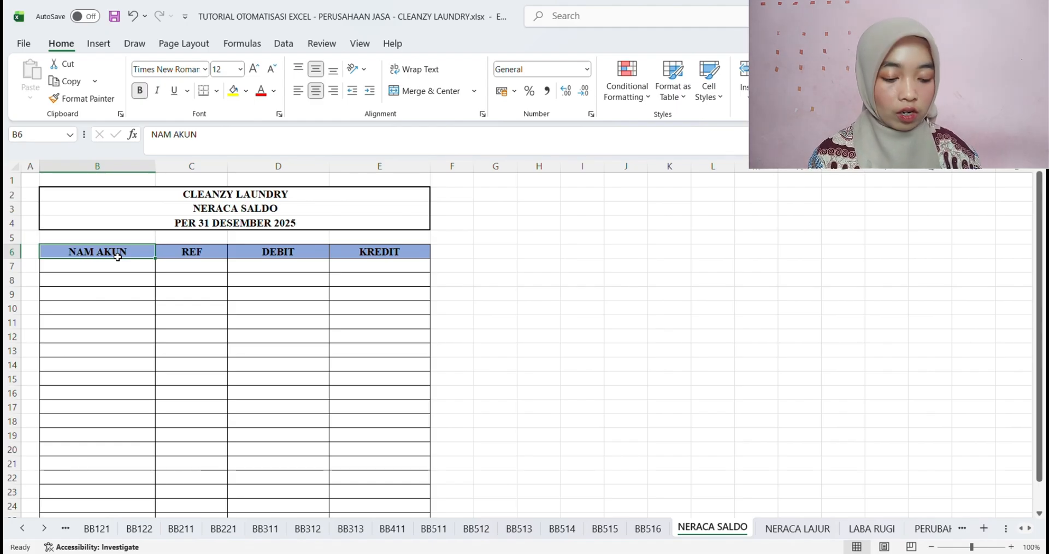
{"action": "key", "text": "Right"}
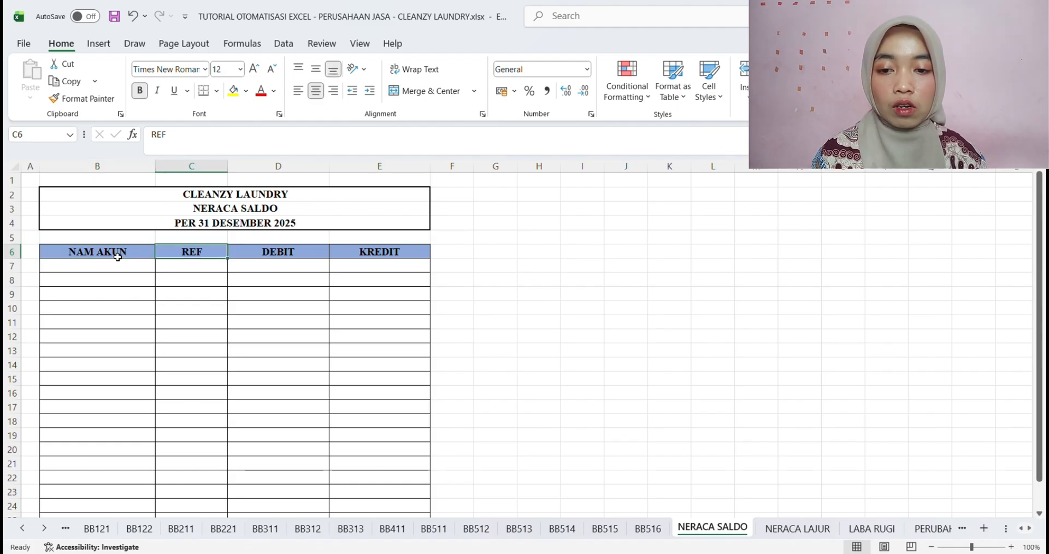
{"action": "key", "text": "Right"}
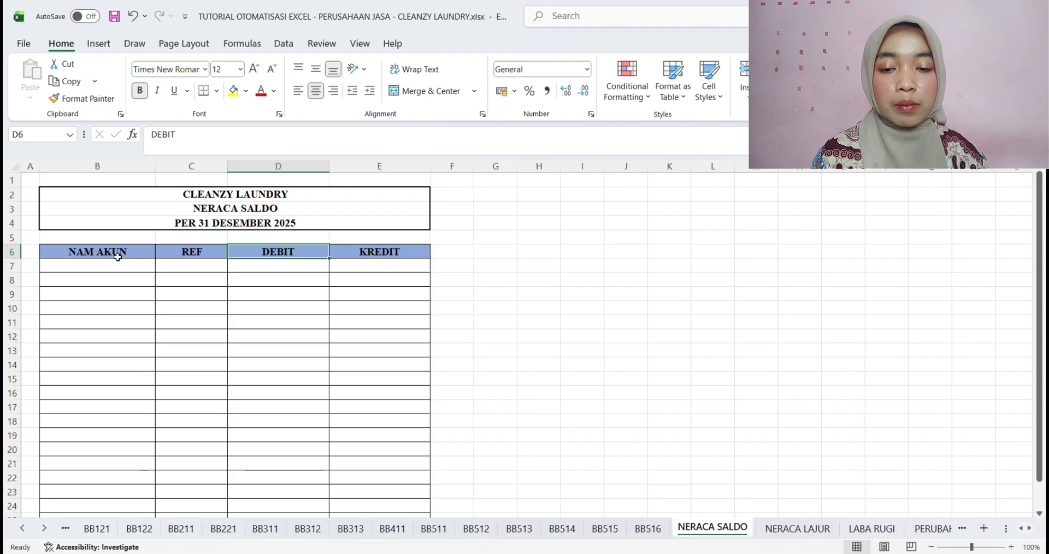
{"action": "key", "text": "Right"}
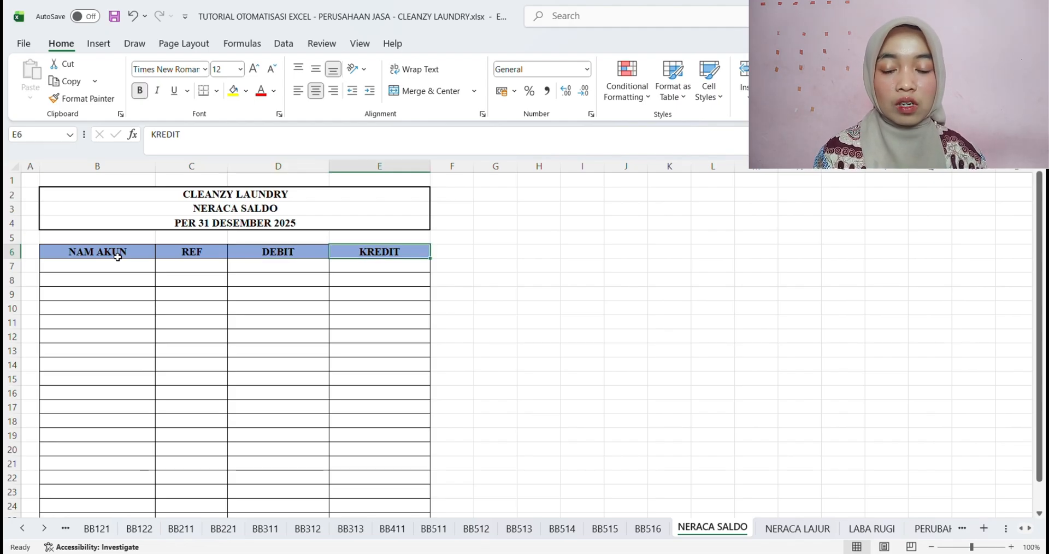
Copy the first REF cell D8, holding account code 111, from the JURNAL UMUM sheet for the NERACA SALDO REF column
{"action": "left_click", "coordinate": [183, 269]}
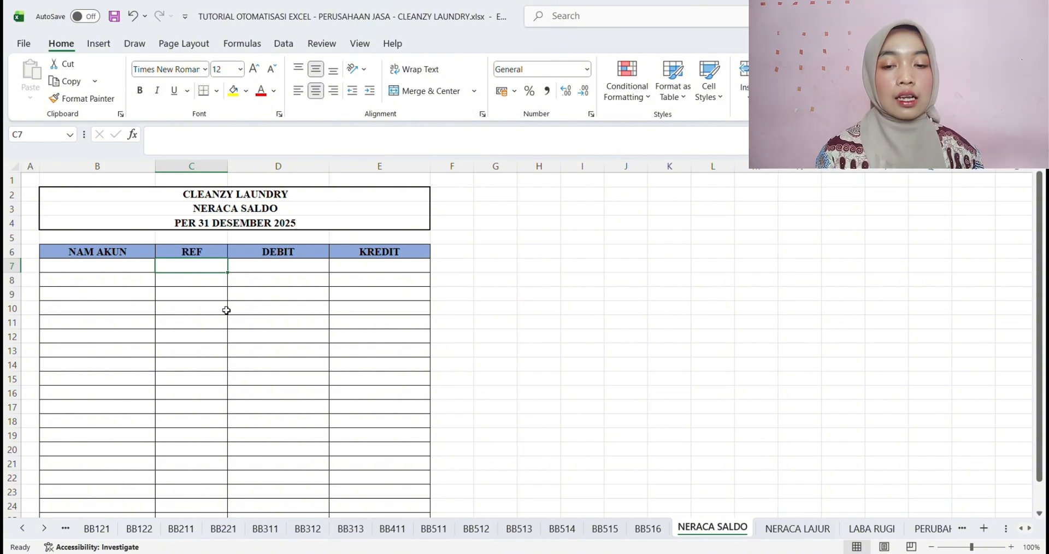
{"action": "left_click", "coordinate": [22, 528]}
{"action": "left_click", "coordinate": [22, 528]}
{"action": "left_click", "coordinate": [22, 528]}
{"action": "left_click", "coordinate": [22, 529]}
{"action": "left_click", "coordinate": [22, 529]}
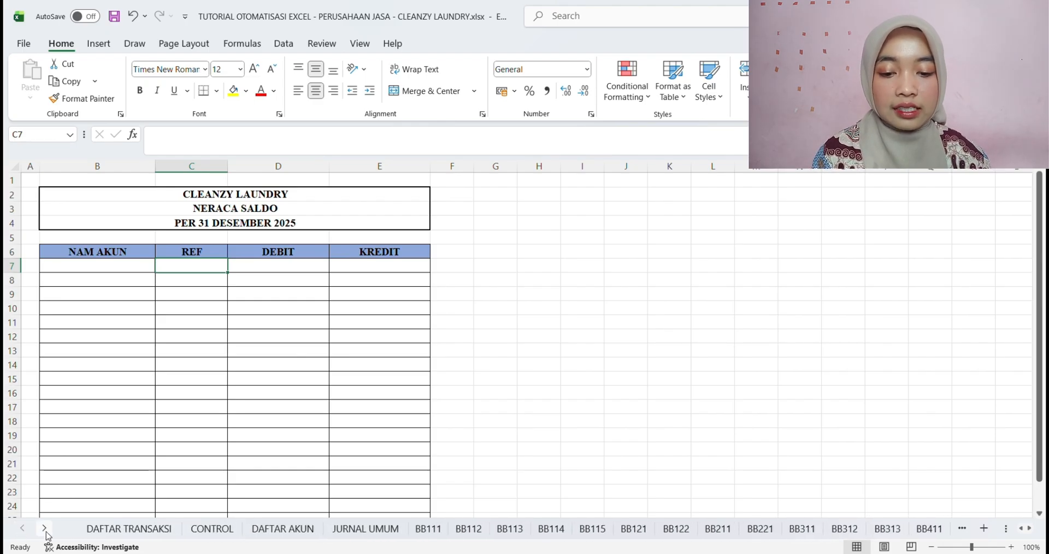
{"action": "left_click", "coordinate": [43, 529]}
{"action": "left_click", "coordinate": [44, 529]}
{"action": "left_click", "coordinate": [252, 529]}
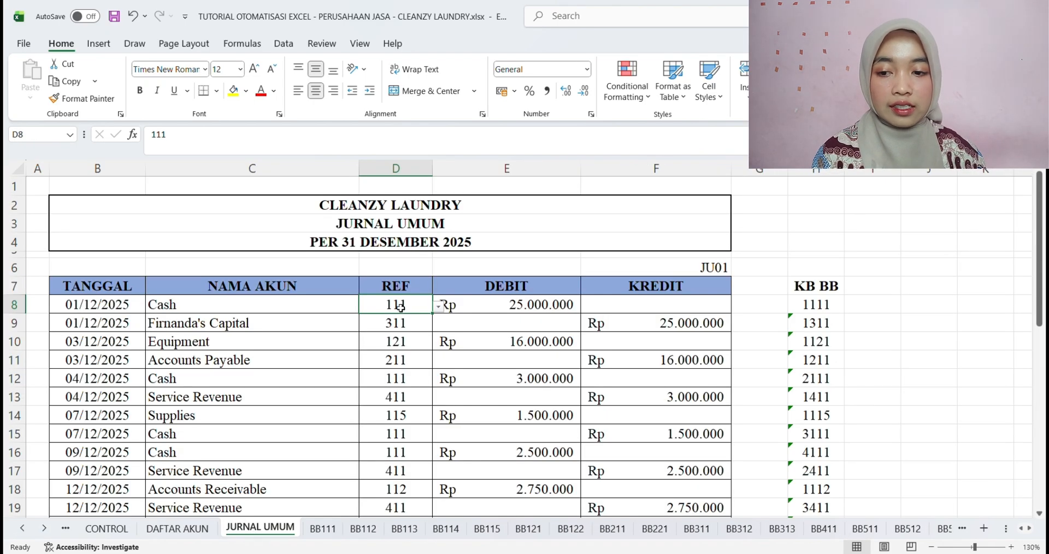
{"action": "key", "text": "ctrl+c"}
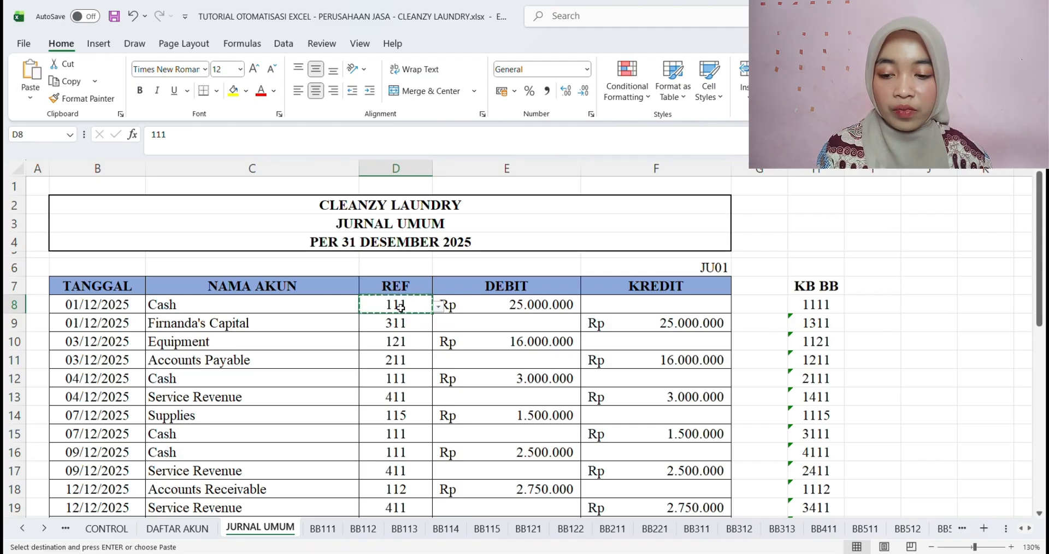
Paste account code 111 into REF cell C7 of the NERACA SALDO sheet and fill it down to C25
{"action": "left_click", "coordinate": [43, 529]}
{"action": "left_click", "coordinate": [44, 529]}
{"action": "left_click", "coordinate": [43, 529]}
{"action": "left_click", "coordinate": [44, 529]}
{"action": "left_click", "coordinate": [44, 529]}
{"action": "left_click", "coordinate": [43, 529]}
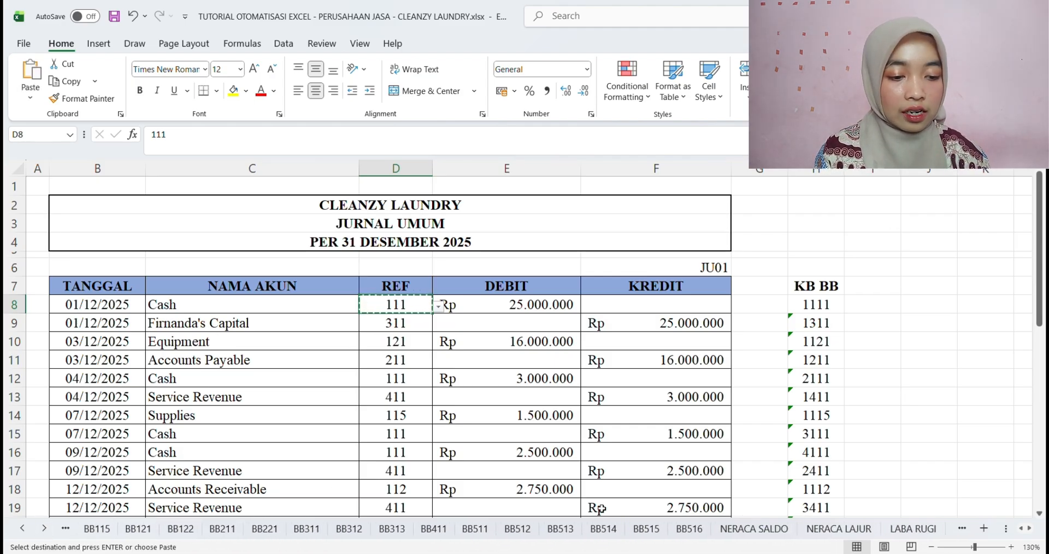
{"action": "left_click", "coordinate": [754, 528]}
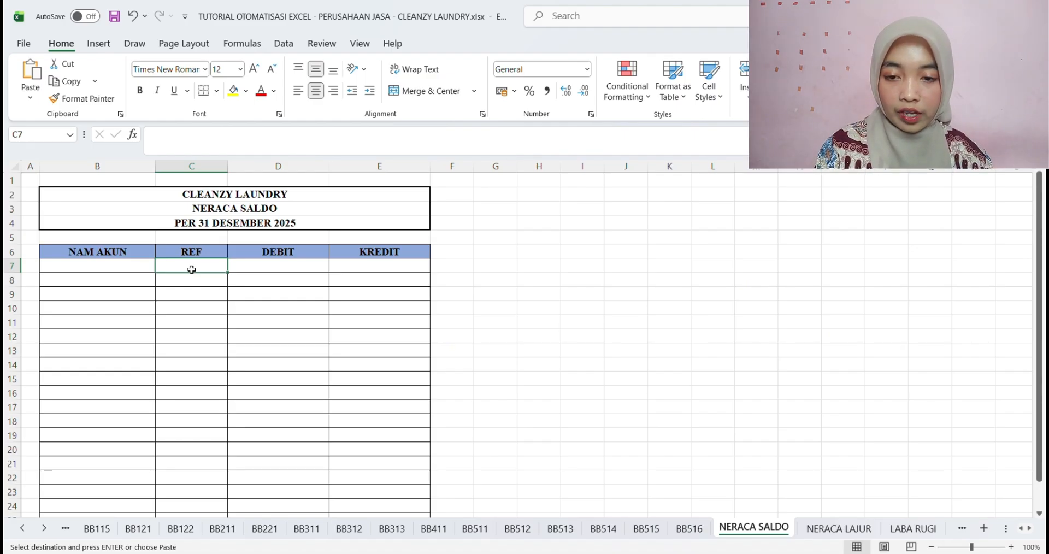
{"action": "key", "text": "ctrl+v"}
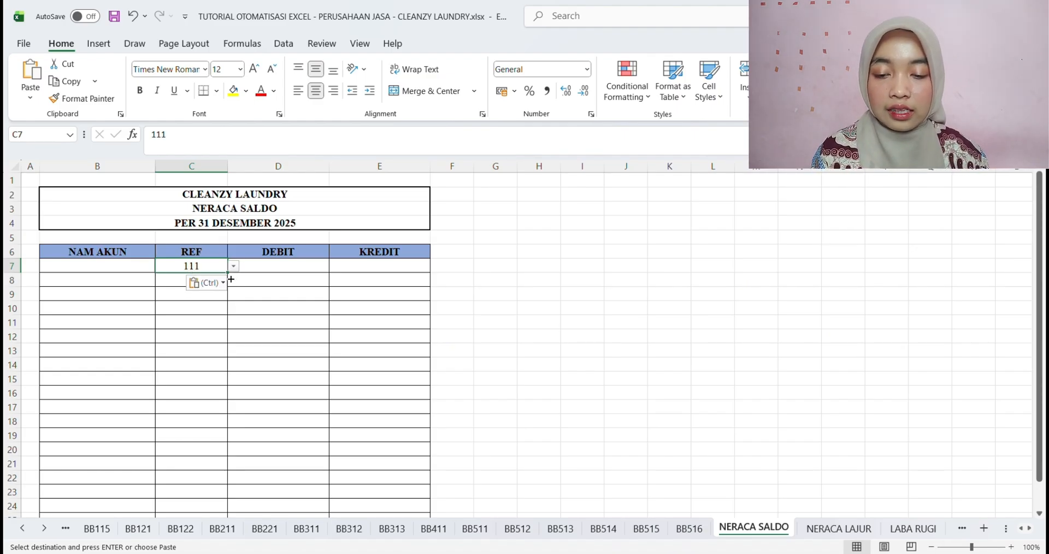
{"action": "left_click_drag", "start_coordinate": [231, 279], "coordinate": [220, 482]}
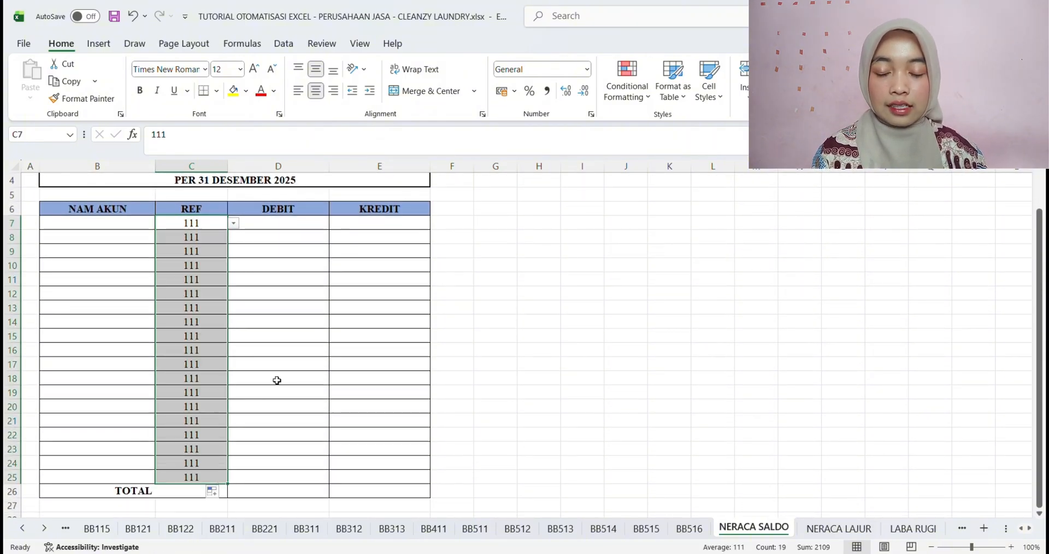
{"action": "scroll", "coordinate": [277, 381], "scroll_direction": "up", "scroll_amount": 1}
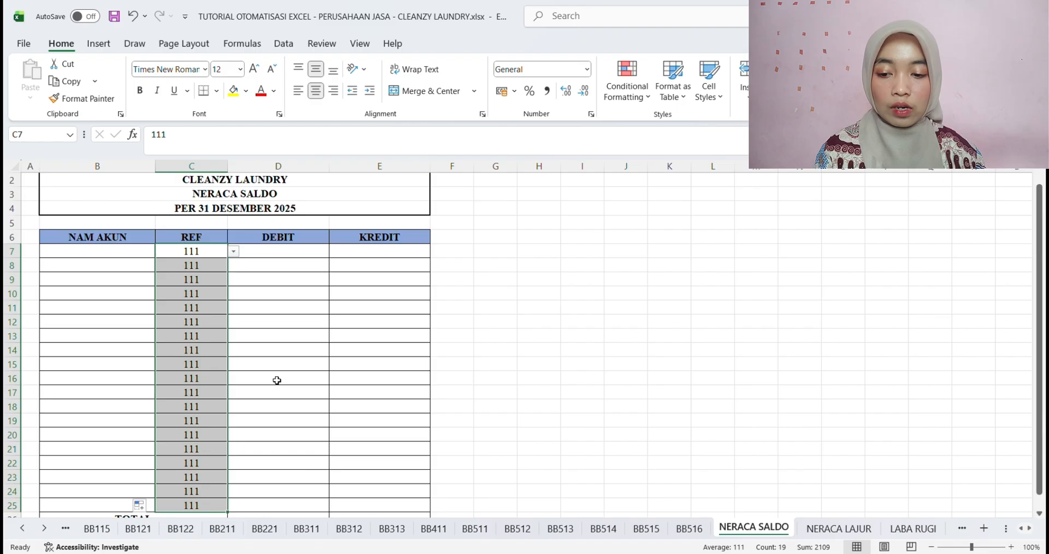
Copy the account numbers 111 to 516 in B6:B24 of the DAFTAR AKUN sheet
{"action": "left_click", "coordinate": [26, 531]}
{"action": "left_click", "coordinate": [27, 532]}
{"action": "left_click", "coordinate": [26, 532]}
{"action": "left_click", "coordinate": [26, 532]}
{"action": "left_click", "coordinate": [26, 531]}
{"action": "left_click", "coordinate": [26, 531]}
{"action": "left_click", "coordinate": [26, 532]}
{"action": "left_click", "coordinate": [26, 531]}
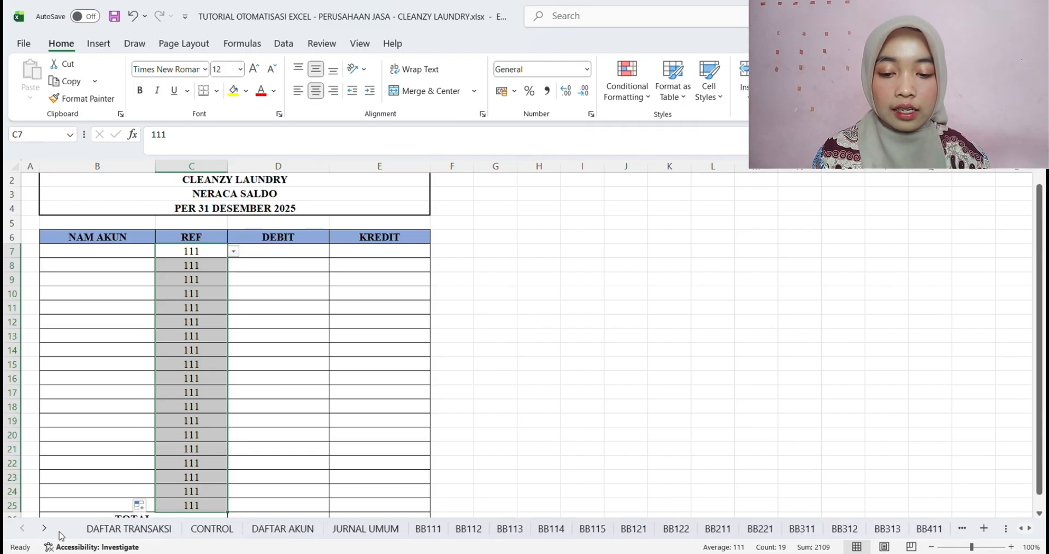
{"action": "left_click", "coordinate": [282, 529]}
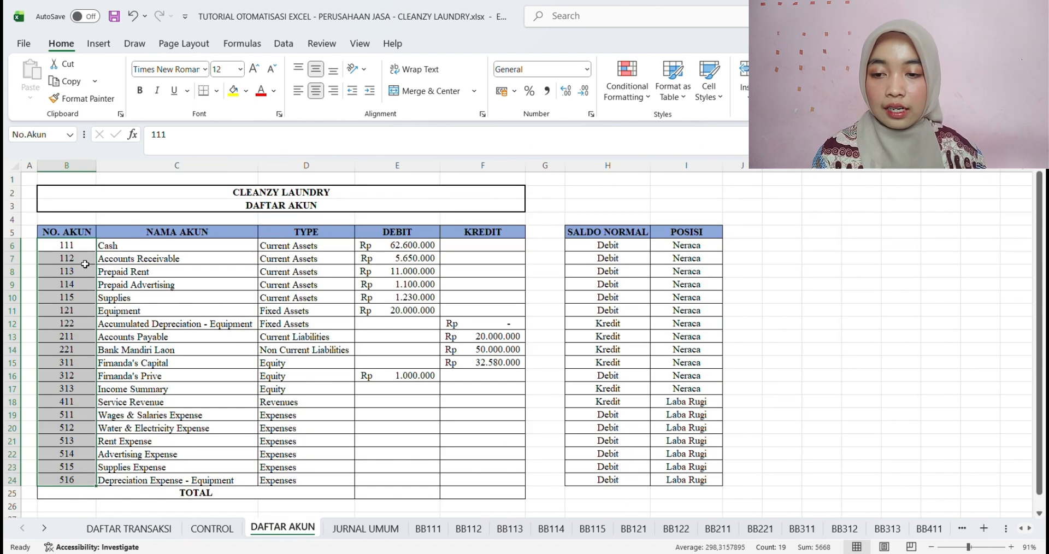
{"action": "left_click", "coordinate": [78, 247]}
{"action": "left_click_drag", "start_coordinate": [78, 246], "coordinate": [76, 480]}
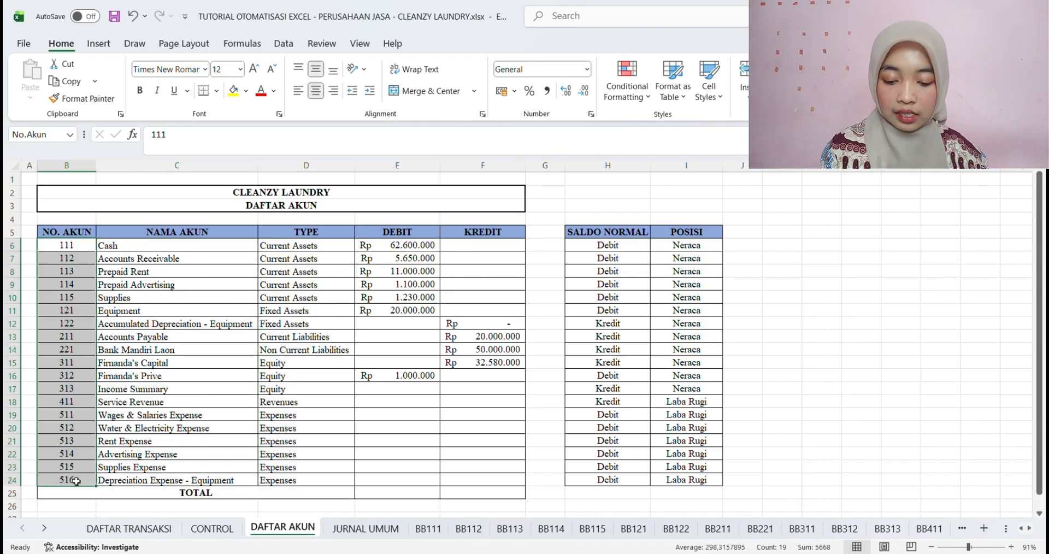
{"action": "key", "text": "ctrl+c"}
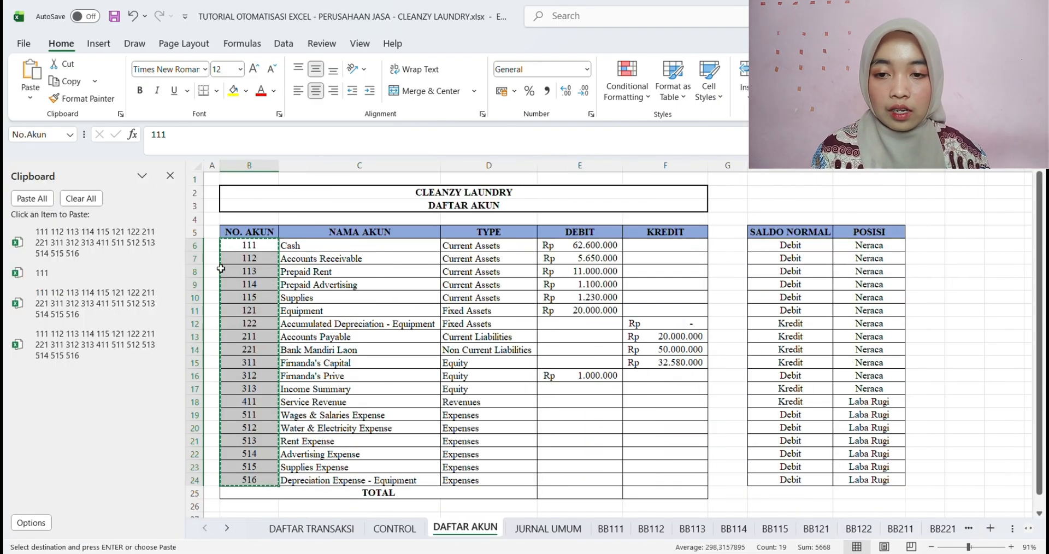
{"action": "left_click", "coordinate": [170, 176]}
Paste the copied account numbers over the repeated REF codes in C7:C25 of the NERACA SALDO sheet
{"action": "left_click", "coordinate": [47, 528]}
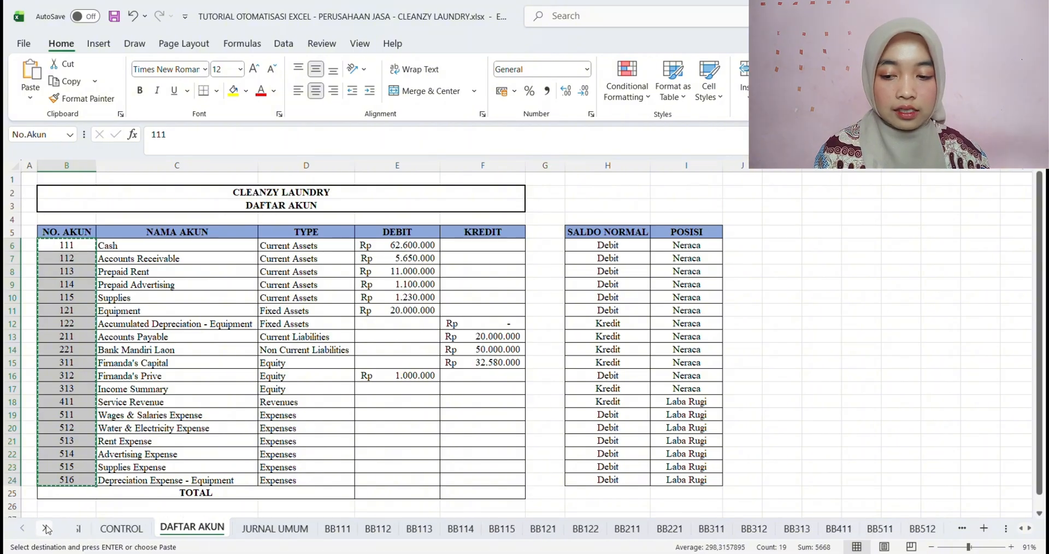
{"action": "left_click", "coordinate": [46, 528]}
{"action": "left_click", "coordinate": [46, 529]}
{"action": "left_click", "coordinate": [47, 529]}
{"action": "left_click", "coordinate": [47, 528]}
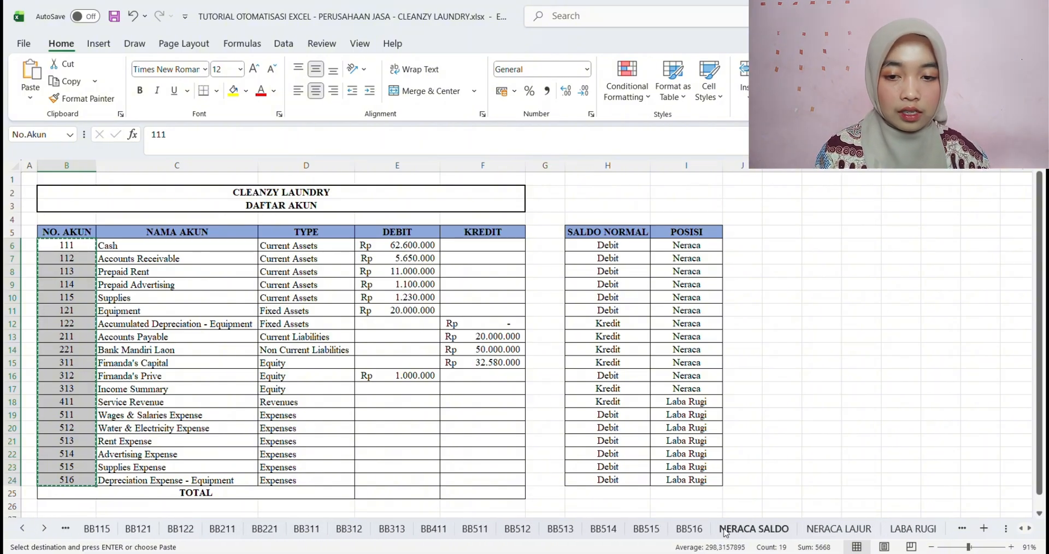
{"action": "left_click", "coordinate": [754, 529]}
{"action": "scroll", "coordinate": [298, 375], "scroll_direction": "down", "scroll_amount": 1}
{"action": "scroll", "coordinate": [229, 290], "scroll_direction": "up", "scroll_amount": 1}
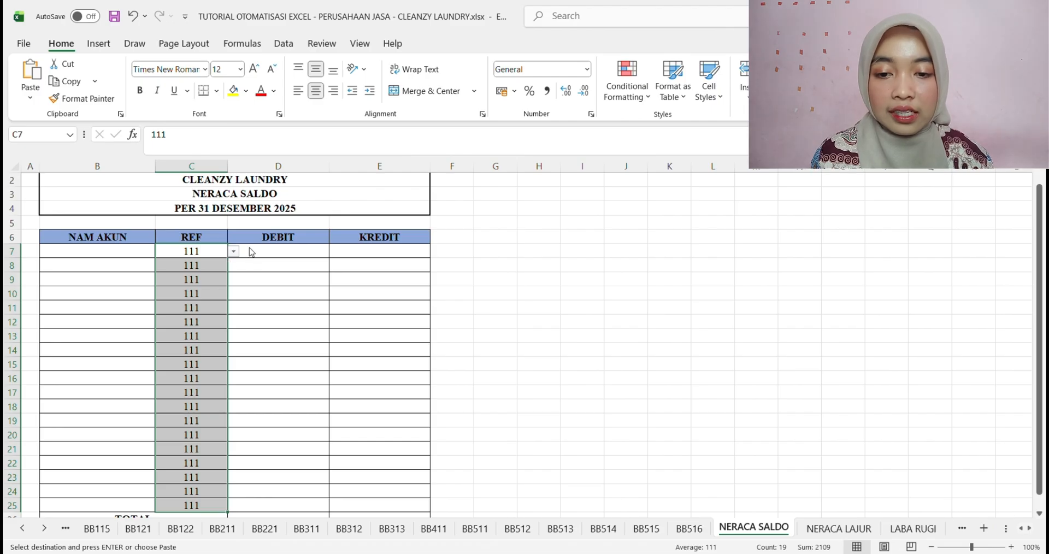
{"action": "key", "text": "ctrl+z"}
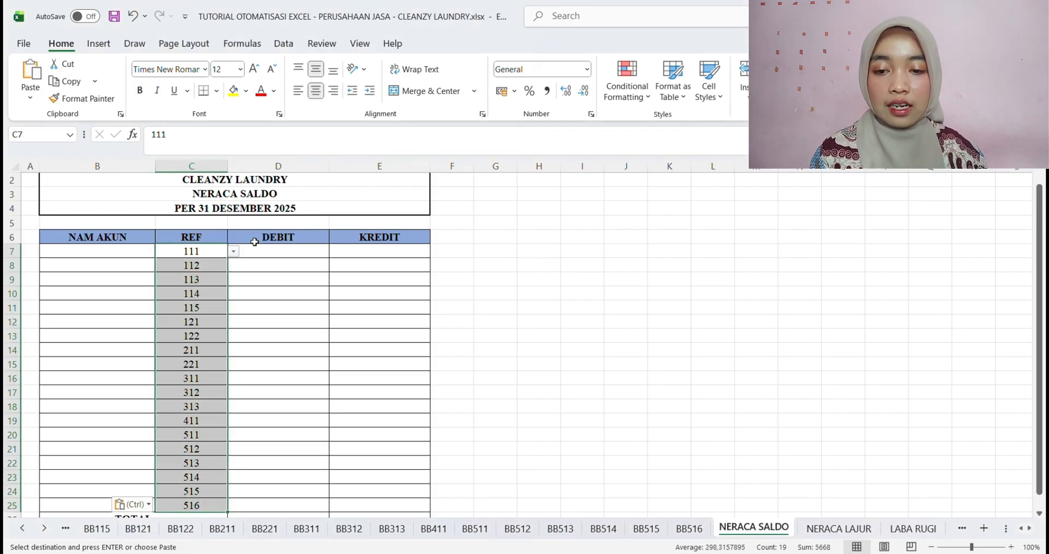
Check the pasted account codes down the REF column and save the workbook
{"action": "left_click", "coordinate": [241, 299]}
{"action": "left_click", "coordinate": [211, 268]}
{"action": "key", "text": "Down"}
{"action": "key", "text": "Down"}
{"action": "key", "text": "Down"}
{"action": "key", "text": "Down"}
{"action": "key", "text": "Down"}
{"action": "key", "text": "Down"}
{"action": "key", "text": "Down"}
{"action": "key", "text": "Down"}
{"action": "key", "text": "Down"}
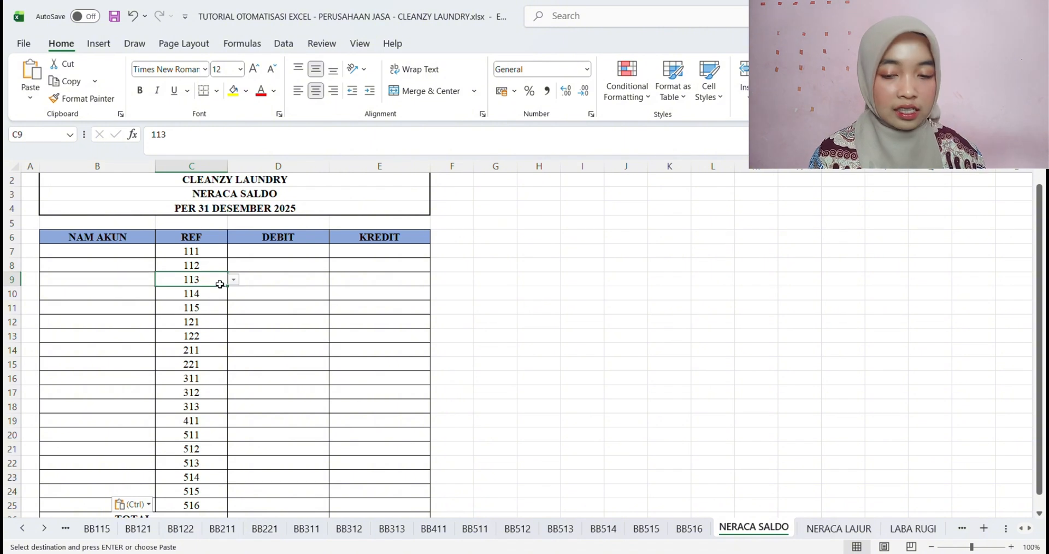
{"action": "key", "text": "Down"}
{"action": "key", "text": "Down"}
{"action": "key", "text": "Down"}
{"action": "key", "text": "Down"}
{"action": "key", "text": "Down"}
{"action": "key", "text": "Down"}
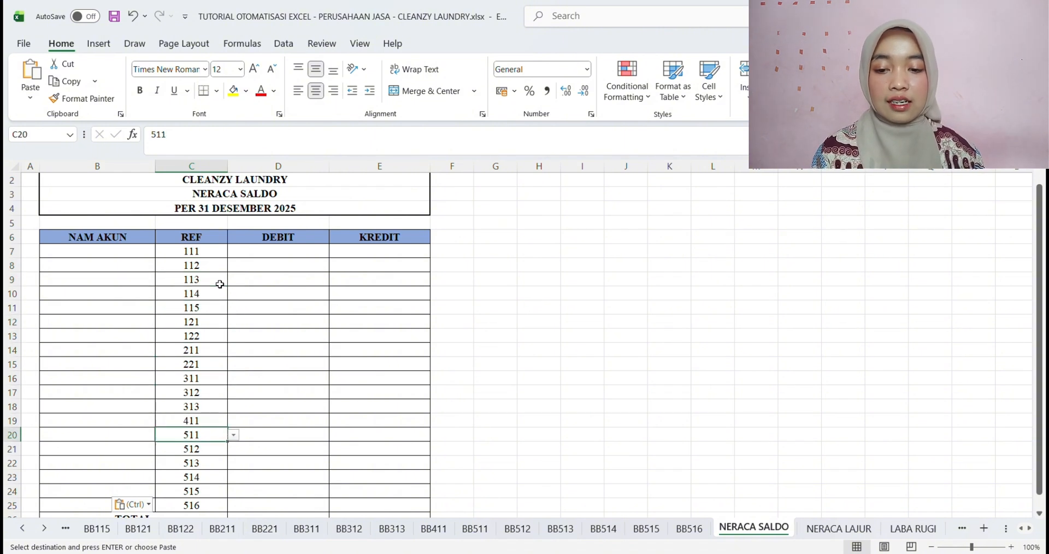
{"action": "key", "text": "ctrl+s"}
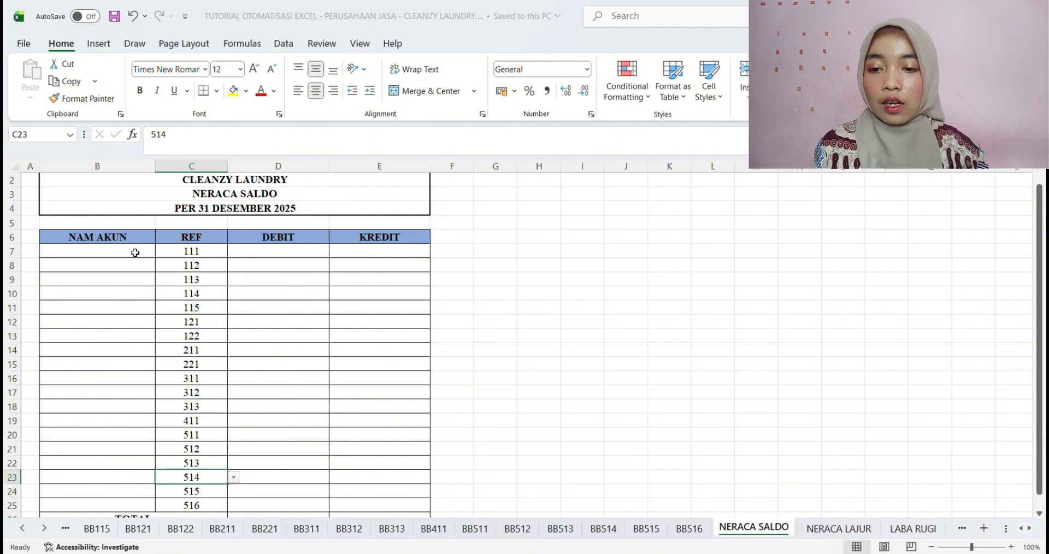
Start the NAM AKUN formula in B7 with =IFERROR(INDEX( and the absolute account name range 'DAFTAR AKUN'!$C$6:$C$24 followed by a semicolon
{"action": "left_click", "coordinate": [126, 255]}
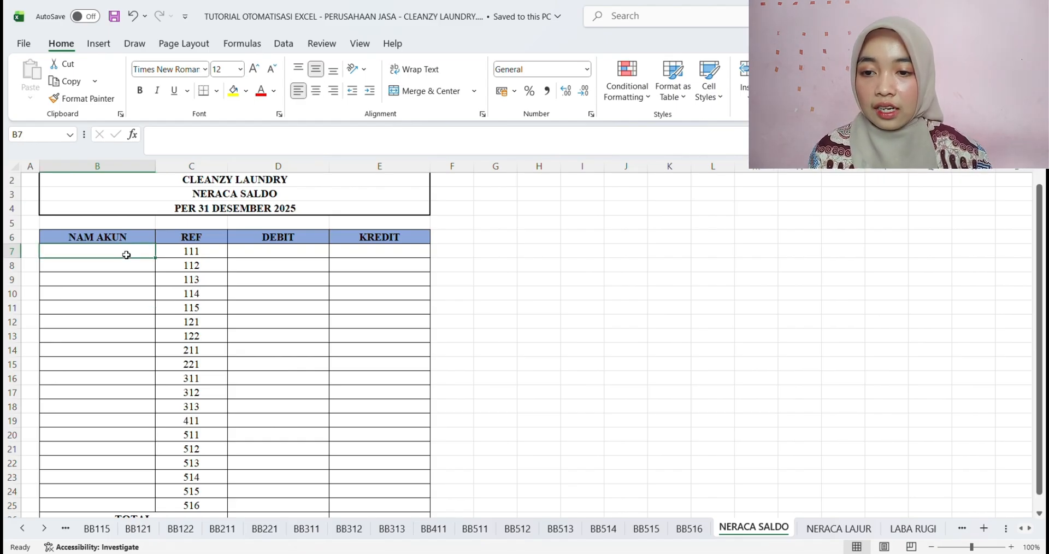
{"action": "type", "text": "="}
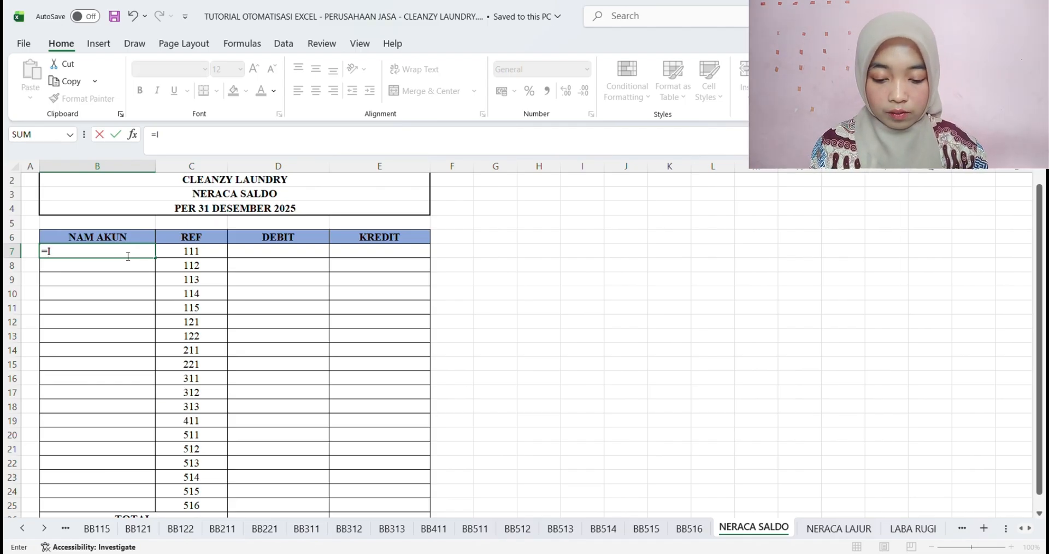
{"action": "type", "text": "IFERROR("}
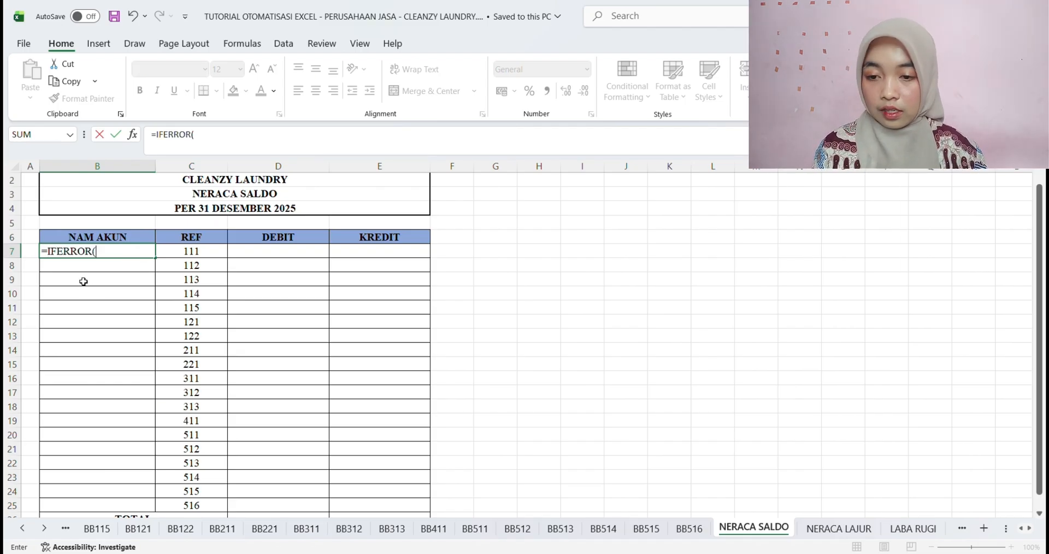
{"action": "type", "text": "INDEX("}
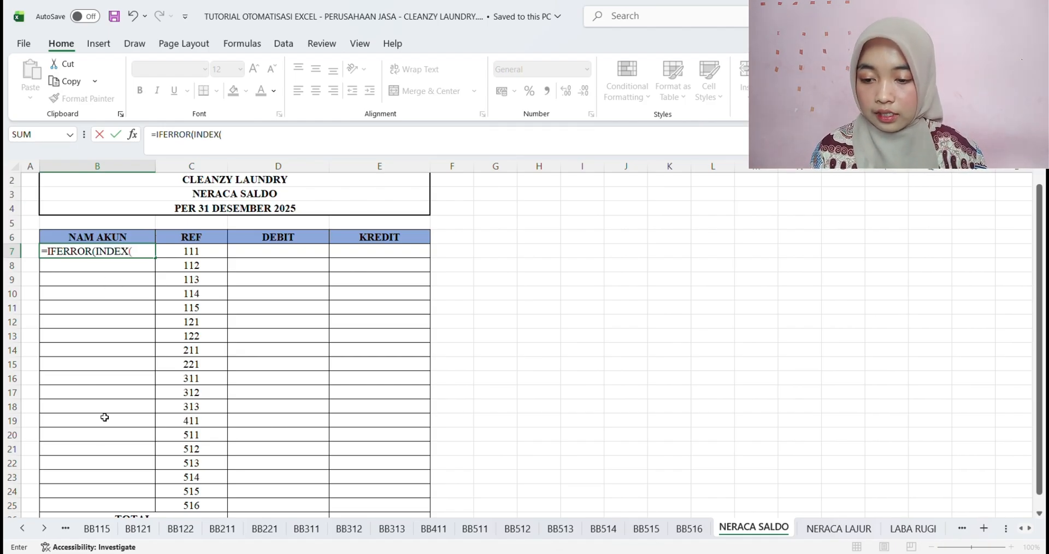
{"action": "left_click", "coordinate": [23, 528]}
{"action": "left_click", "coordinate": [22, 528]}
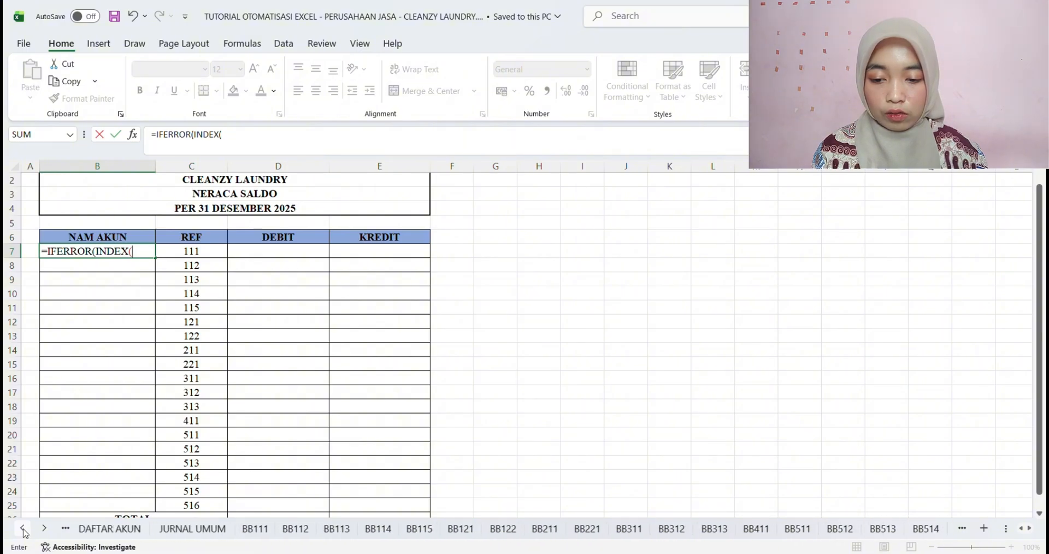
{"action": "left_click", "coordinate": [22, 528]}
{"action": "left_click", "coordinate": [302, 529]}
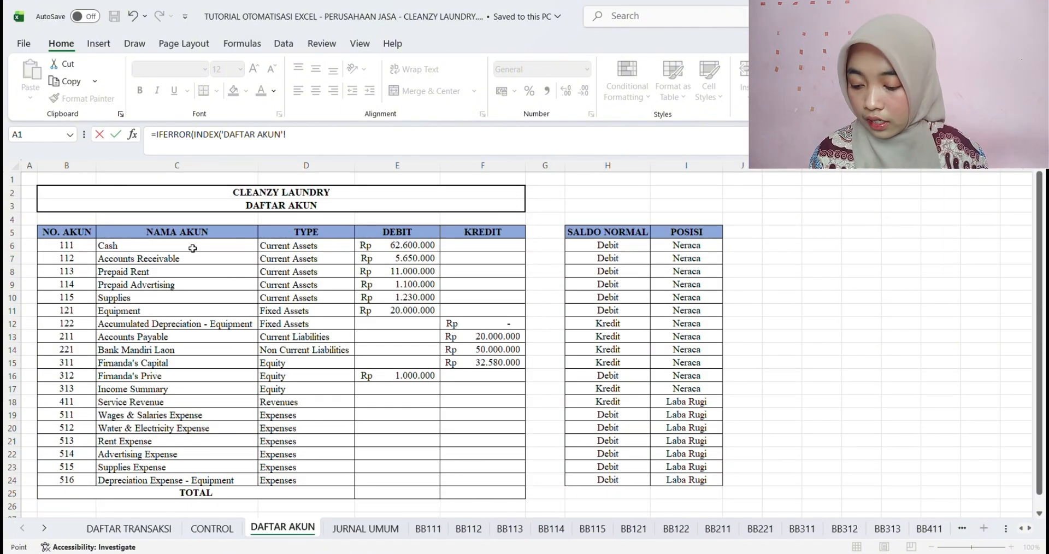
{"action": "left_click_drag", "start_coordinate": [193, 248], "coordinate": [221, 477]}
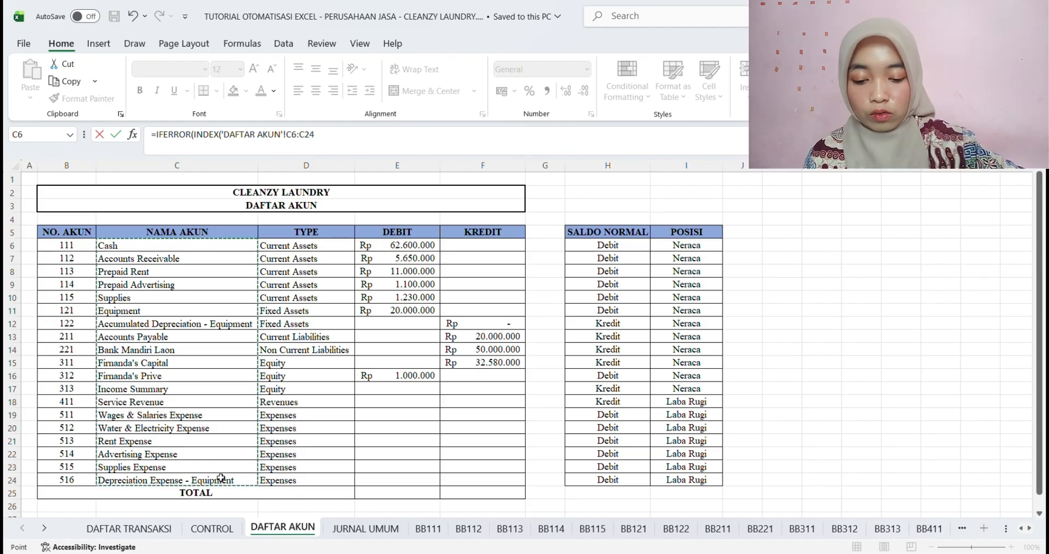
{"action": "key", "text": "F4"}
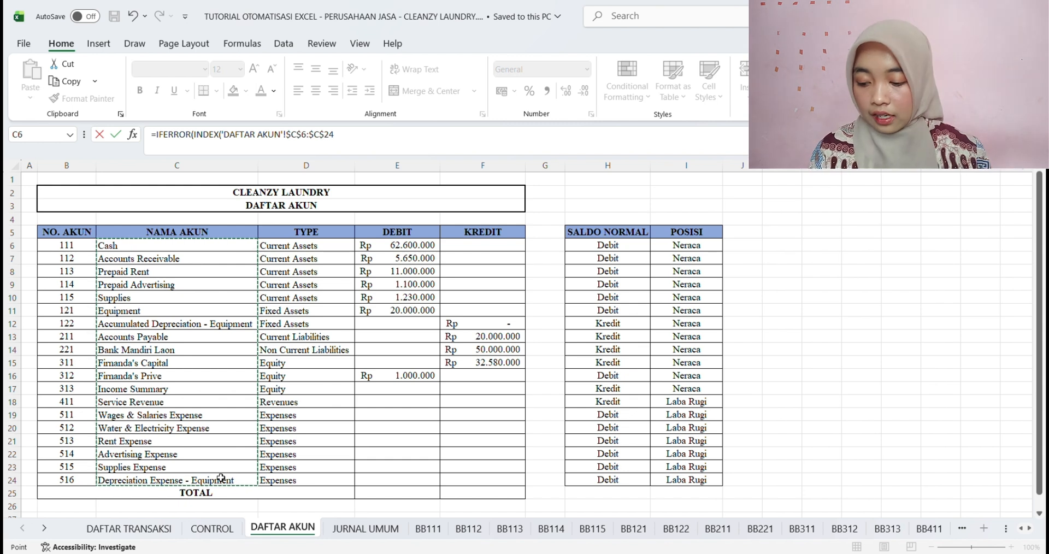
{"action": "type", "text": ";"}
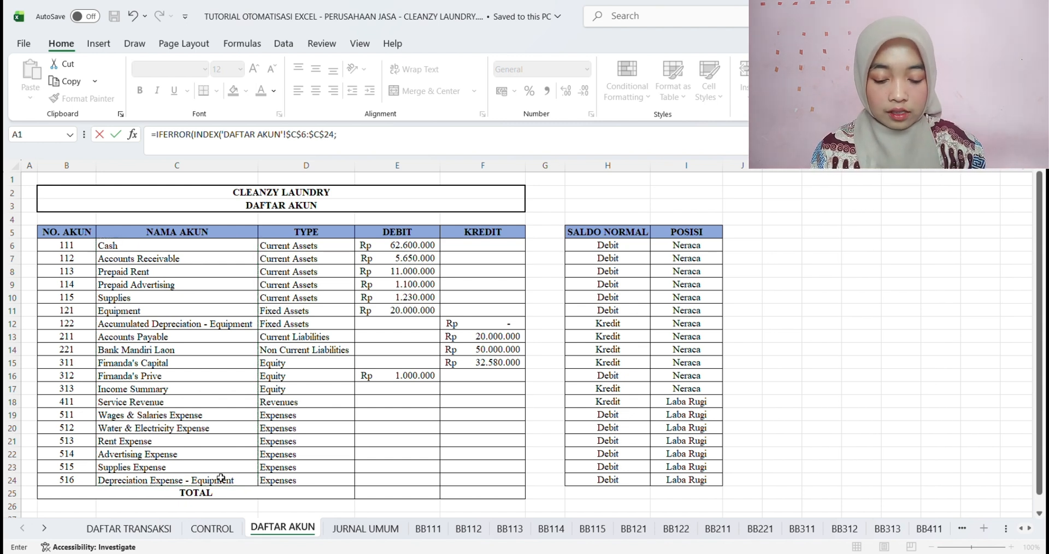
{"action": "type", "text": "MATCH"}
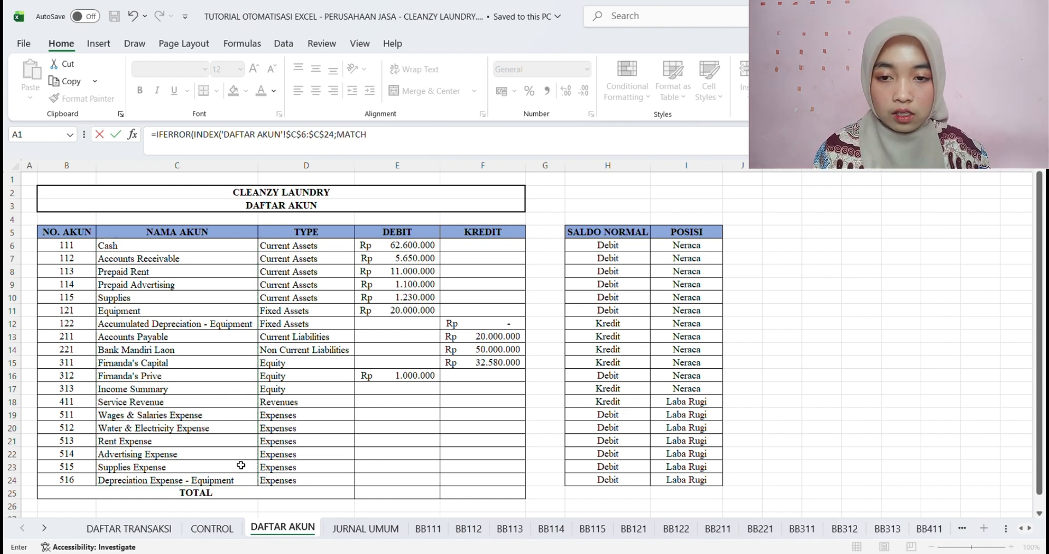
{"action": "type", "text": "("}
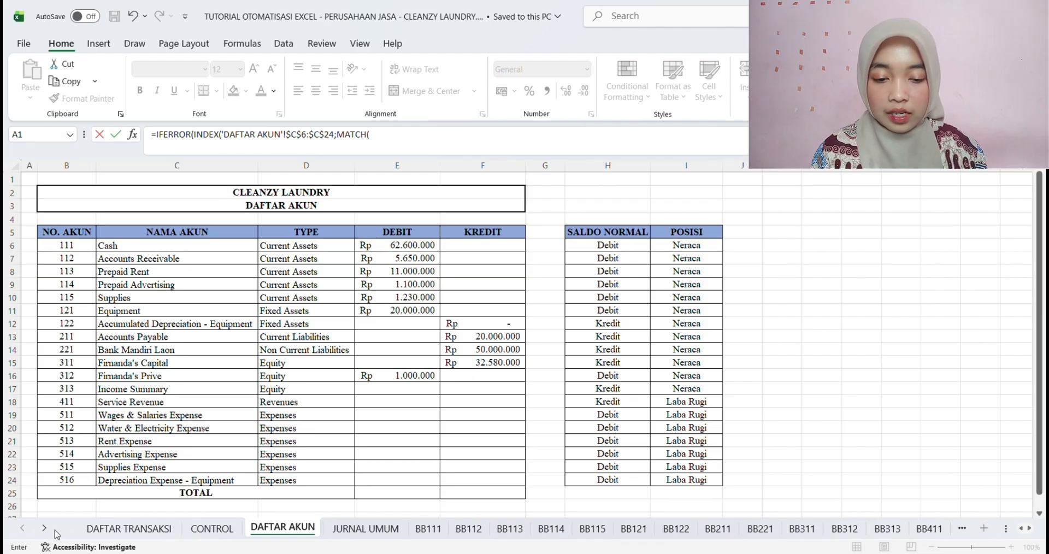
Add MATCH( to the B7 formula and return to the NERACA SALDO sheet, removing the inserted sheet reference
{"action": "left_click", "coordinate": [44, 528]}
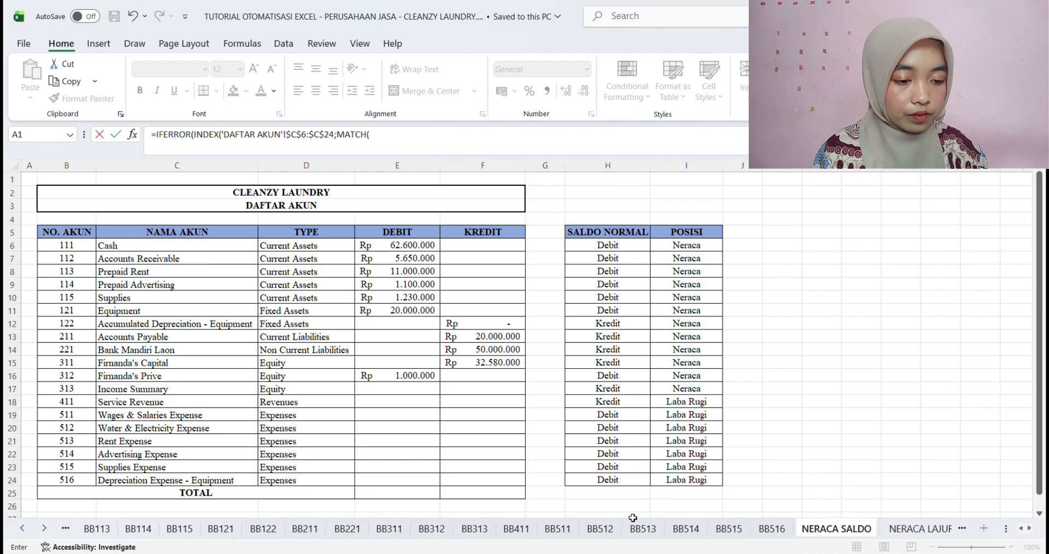
{"action": "left_click", "coordinate": [836, 529]}
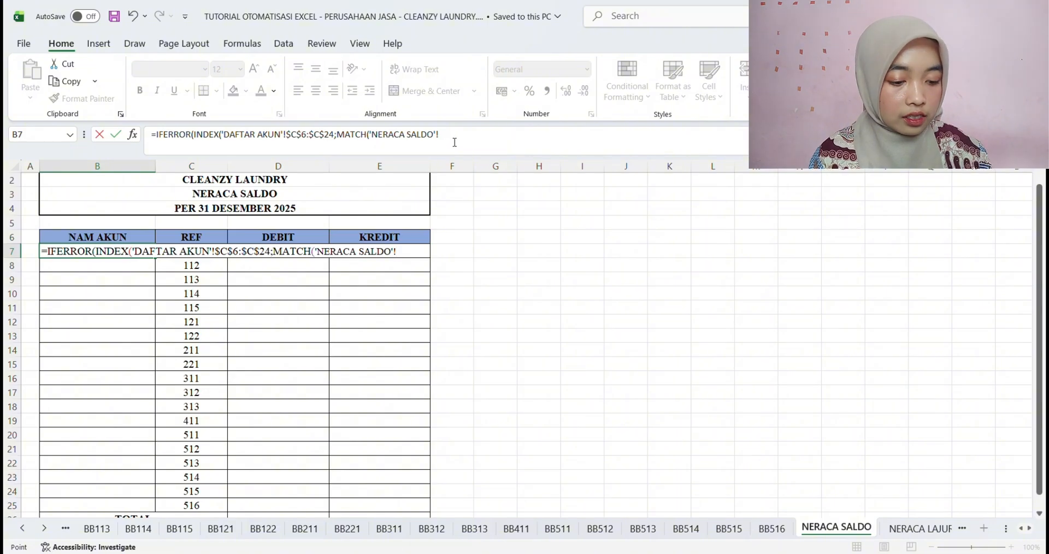
{"action": "key", "text": "BackSpace"}
{"action": "key", "text": "BackSpace"}
{"action": "key", "text": "BackSpace"}
{"action": "key", "text": "BackSpace"}
{"action": "key", "text": "BackSpace"}
{"action": "key", "text": "BackSpace"}
{"action": "key", "text": "BackSpace"}
{"action": "key", "text": "BackSpace"}
{"action": "key", "text": "BackSpace"}
{"action": "key", "text": "BackSpace"}
{"action": "key", "text": "BackSpace"}
{"action": "key", "text": "BackSpace"}
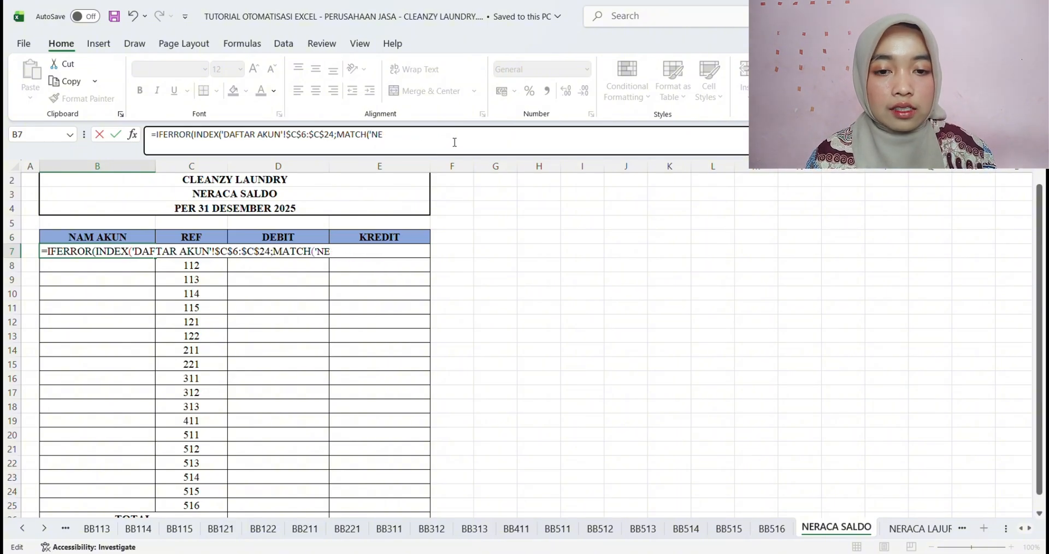
{"action": "key", "text": "BackSpace"}
{"action": "key", "text": "BackSpace"}
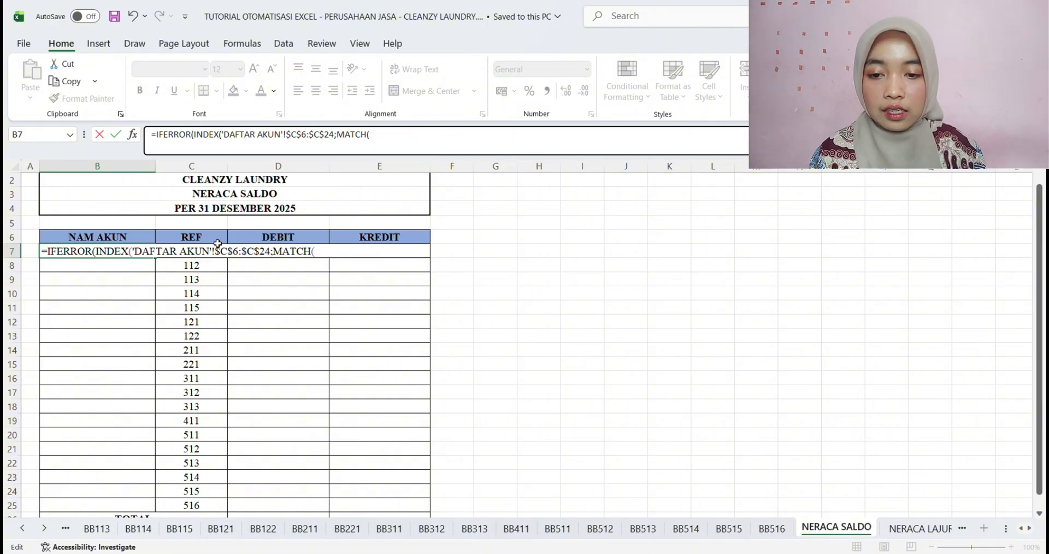
Set REF cell C7 as MATCH's lookup value, strip its 'NERACA SALDO'! prefix and add a semicolon
{"action": "left_click", "coordinate": [202, 267]}
{"action": "key", "text": "Up"}
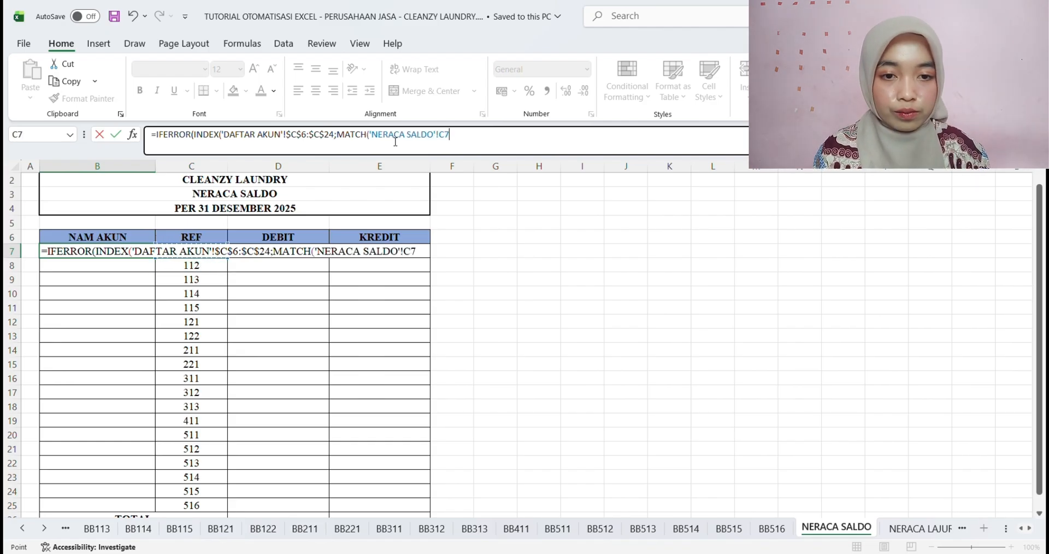
{"action": "left_click", "coordinate": [446, 140]}
{"action": "key", "text": "BackSpace"}
{"action": "key", "text": "BackSpace"}
{"action": "key", "text": "BackSpace"}
{"action": "key", "text": "BackSpace"}
{"action": "key", "text": "BackSpace"}
{"action": "key", "text": "BackSpace"}
{"action": "key", "text": "BackSpace"}
{"action": "key", "text": "BackSpace"}
{"action": "key", "text": "BackSpace"}
{"action": "key", "text": "BackSpace"}
{"action": "key", "text": "BackSpace"}
{"action": "key", "text": "BackSpace"}
{"action": "key", "text": "BackSpace"}
{"action": "key", "text": "BackSpace"}
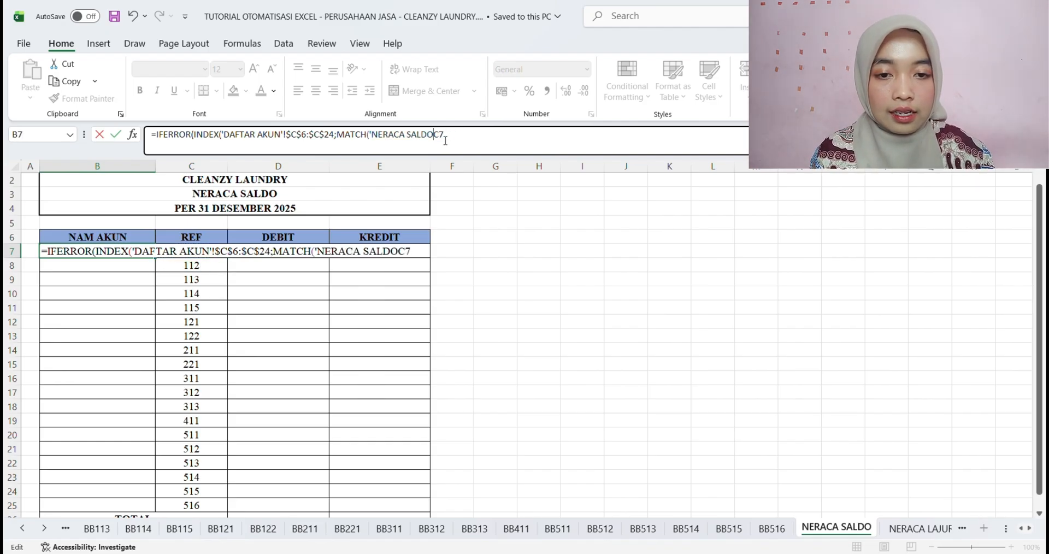
{"action": "key", "text": "BackSpace"}
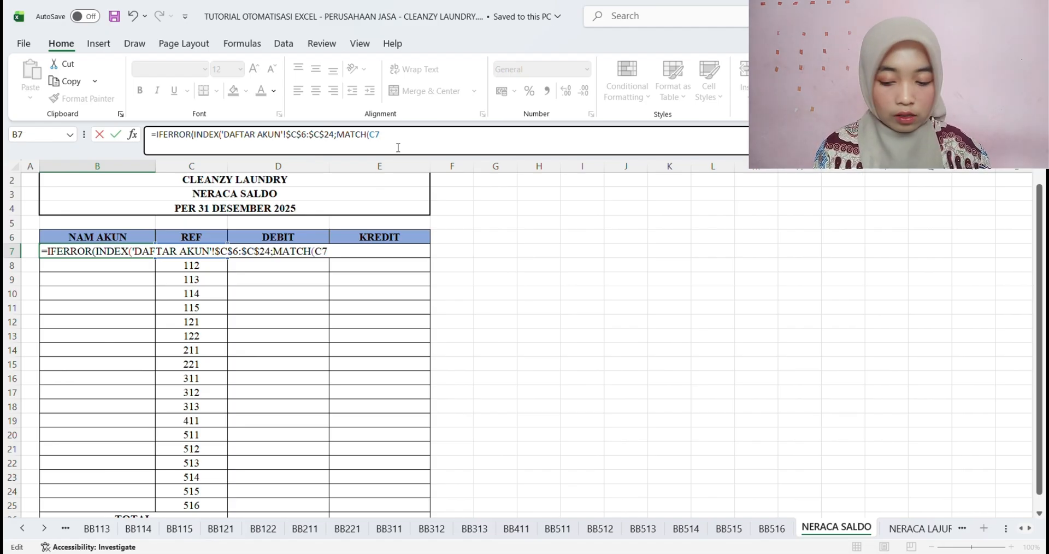
{"action": "type", "text": ";"}
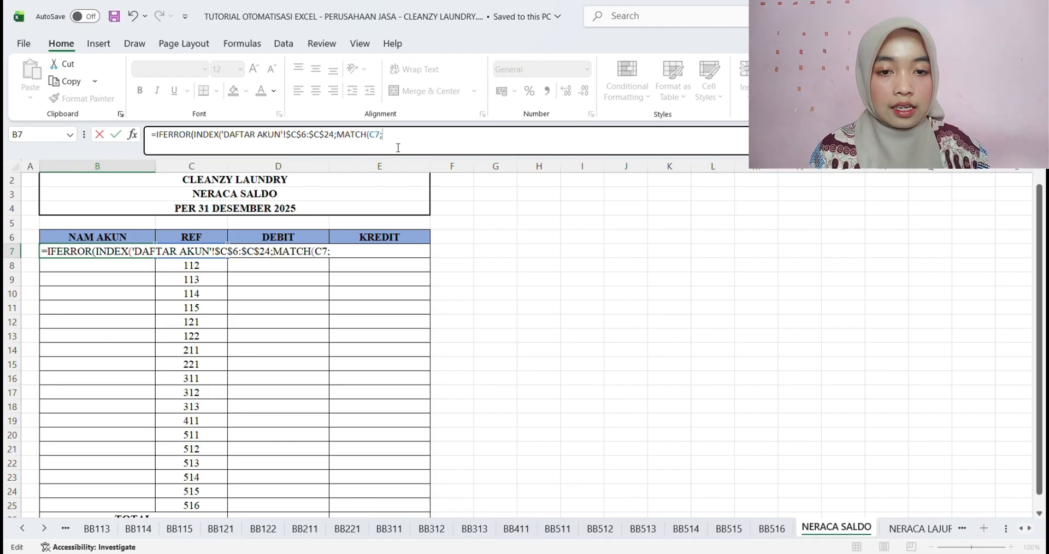
{"action": "type", "text": "No"}
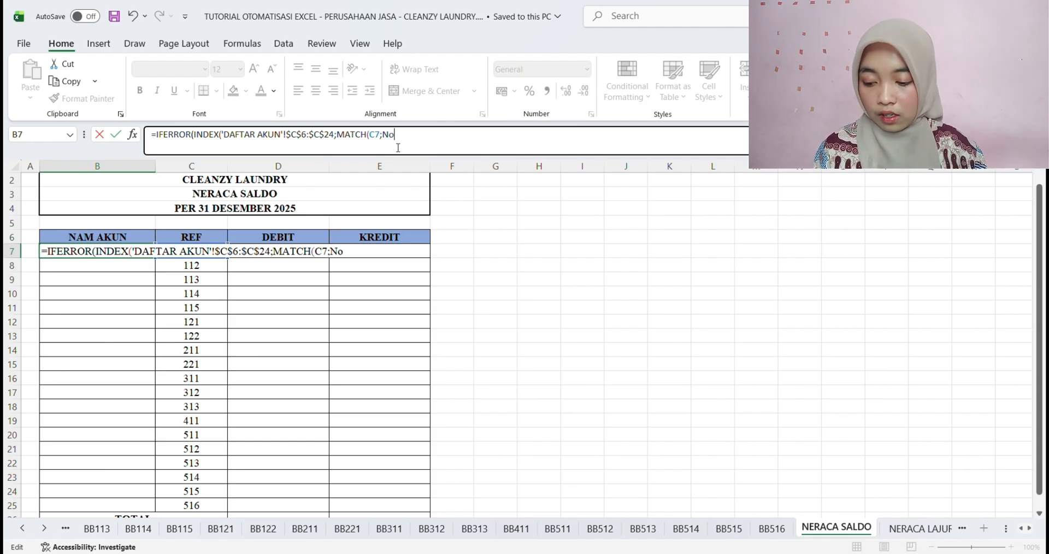
{"action": "type", "text": "."}
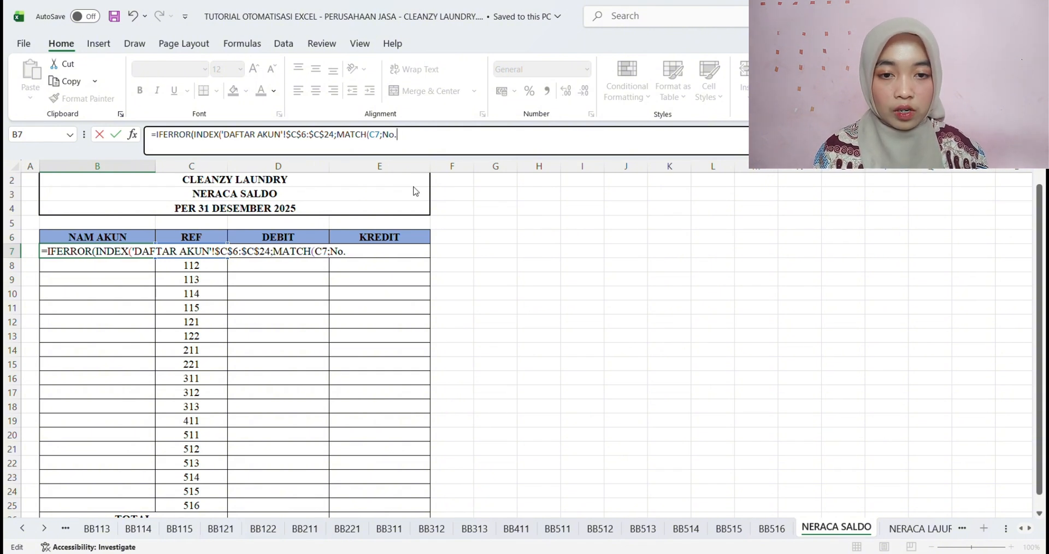
{"action": "type", "text": ".Akun"}
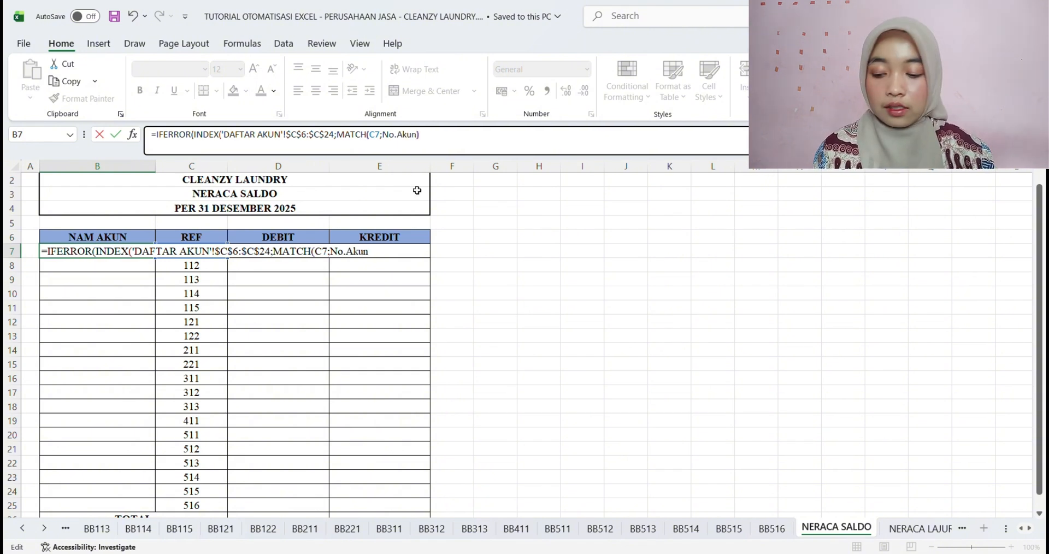
{"action": "type", "text": "))"}
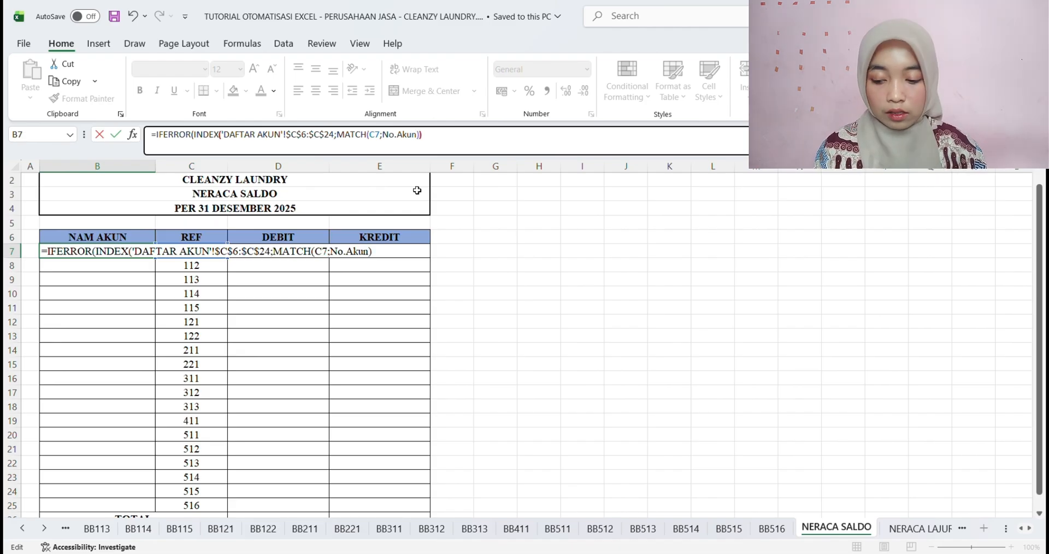
{"action": "type", "text": ";"}
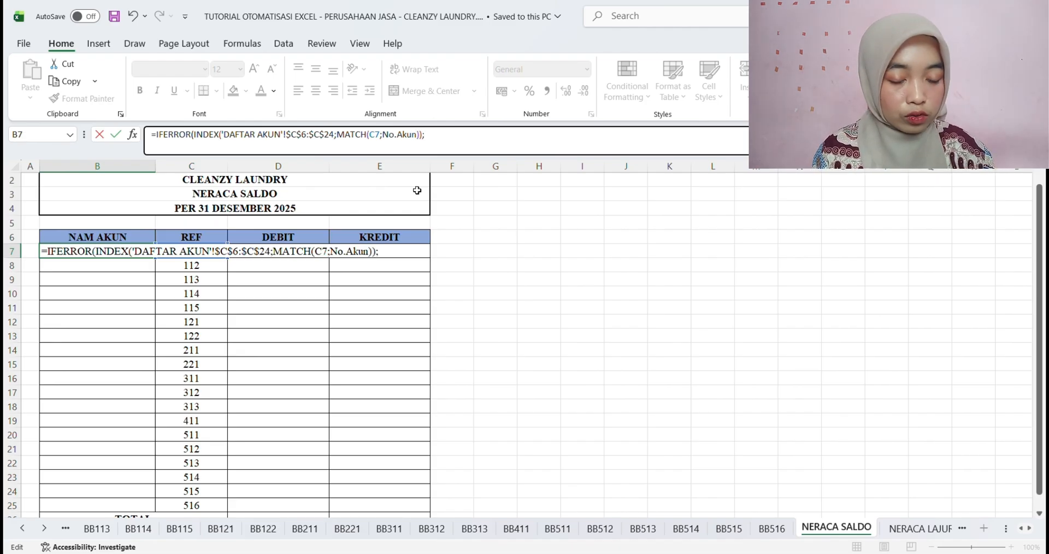
{"action": "type", "text": "\""}
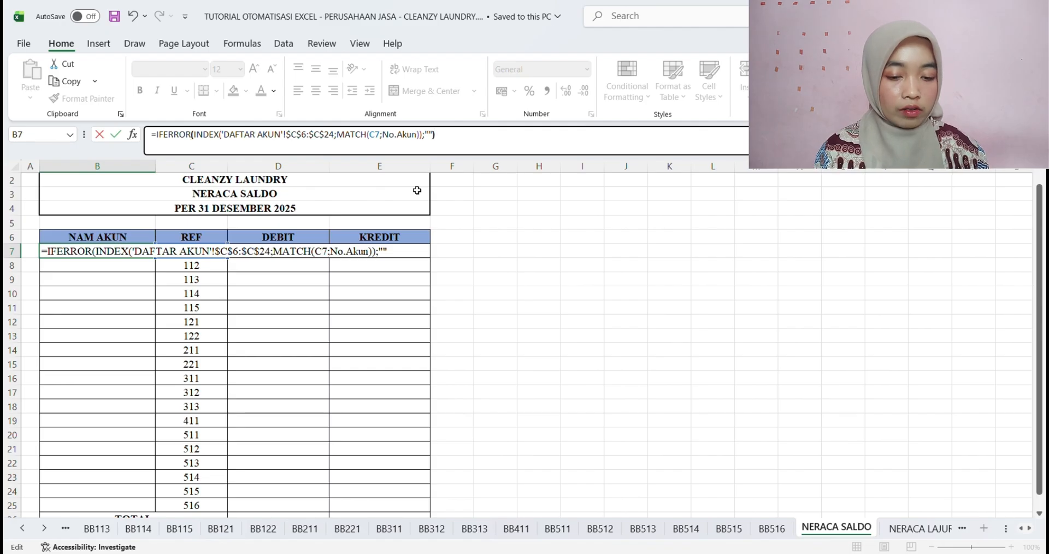
Finish the B7 formula with No.Akun as MATCH's lookup array and an empty string ("") as IFERROR's fallback
{"action": "key", "text": "Return"}
Fill the B7 account name formula down to B25 and fit column B's width to its contents
{"action": "left_click", "coordinate": [126, 257]}
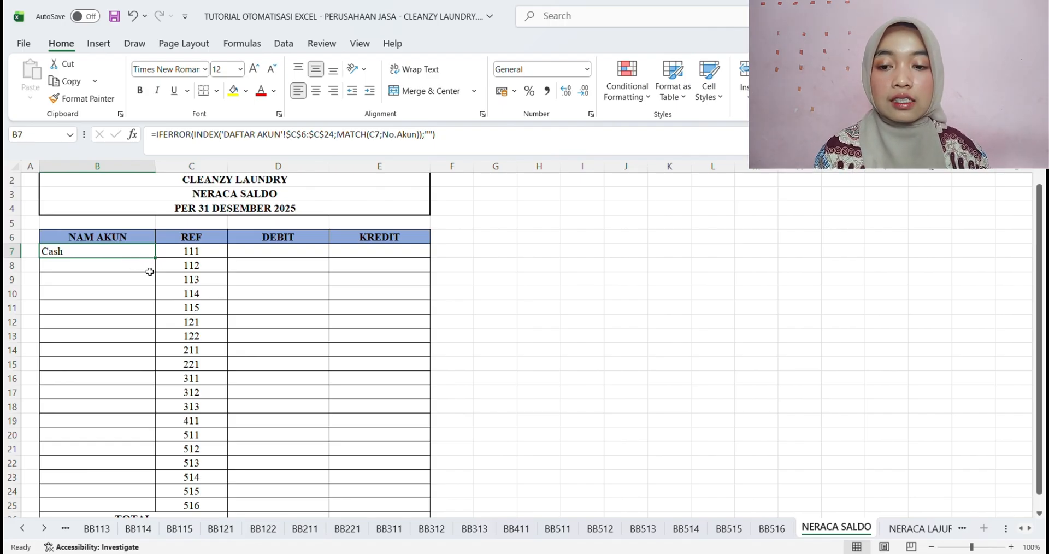
{"action": "scroll", "coordinate": [129, 350], "scroll_direction": "down", "scroll_amount": 1}
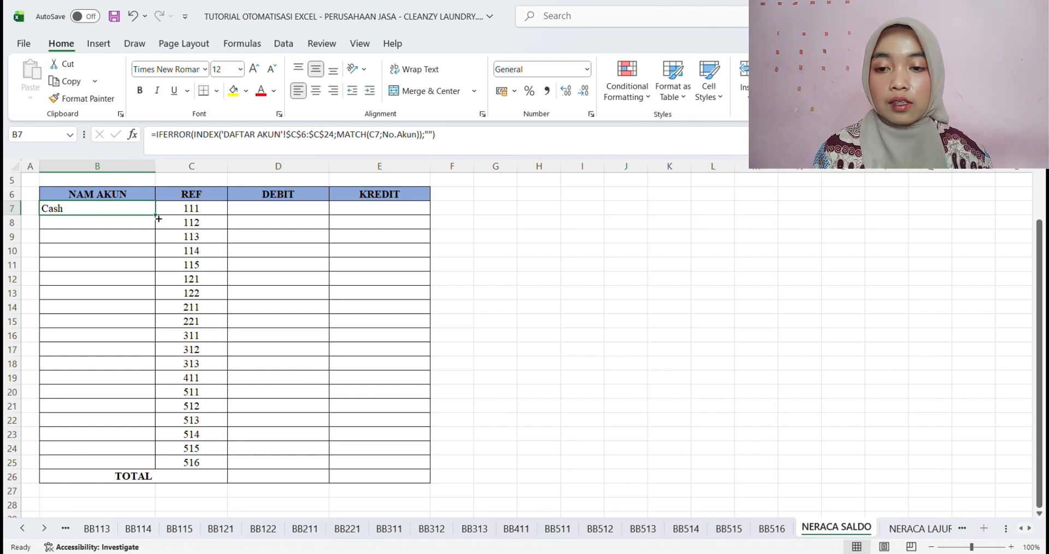
{"action": "left_click_drag", "start_coordinate": [159, 220], "coordinate": [155, 467]}
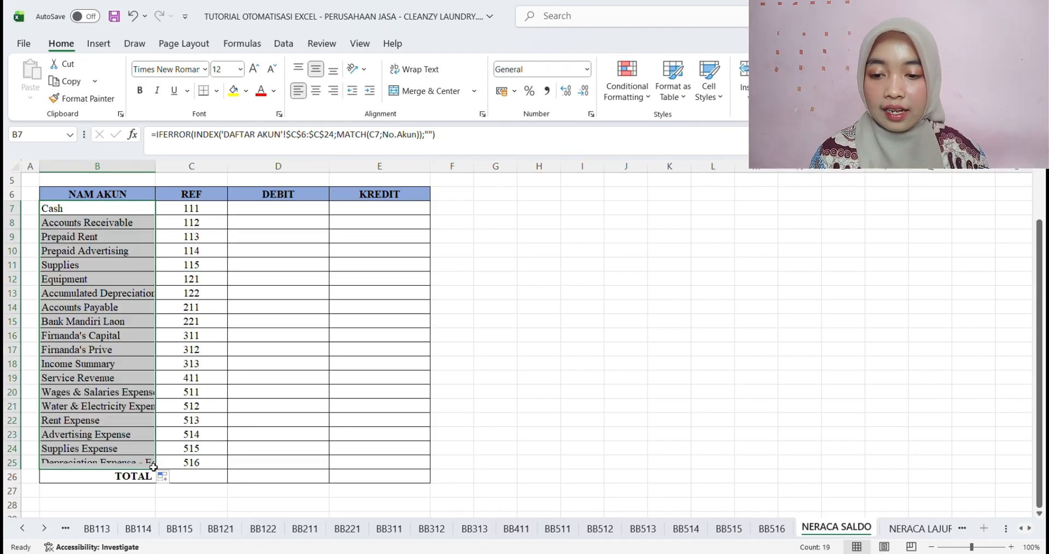
{"action": "left_click", "coordinate": [490, 409]}
{"action": "double_click", "coordinate": [156, 166]}
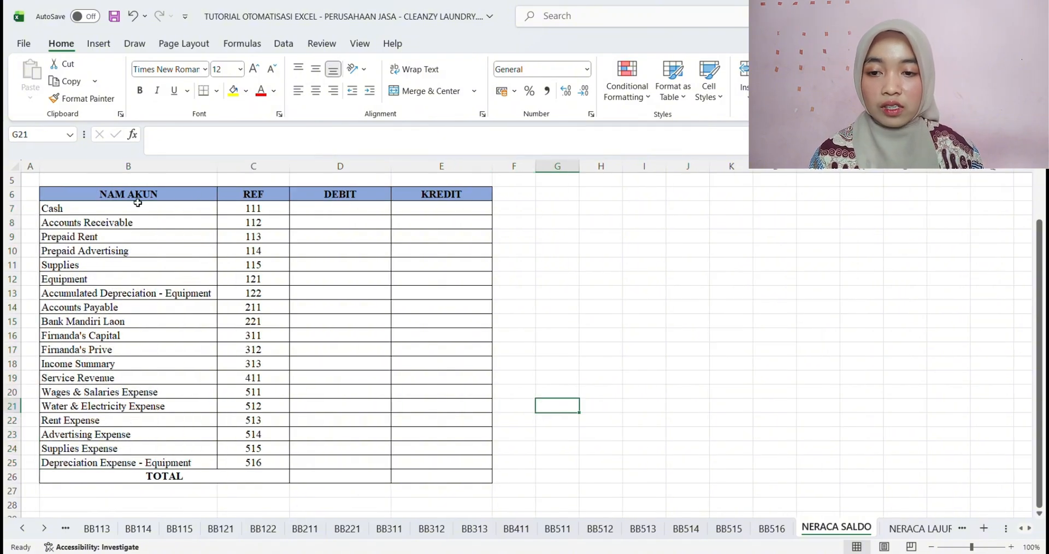
Correct the header in B6 to NAMA AKUN
{"action": "left_click", "coordinate": [167, 187]}
{"action": "left_click", "coordinate": [176, 144]}
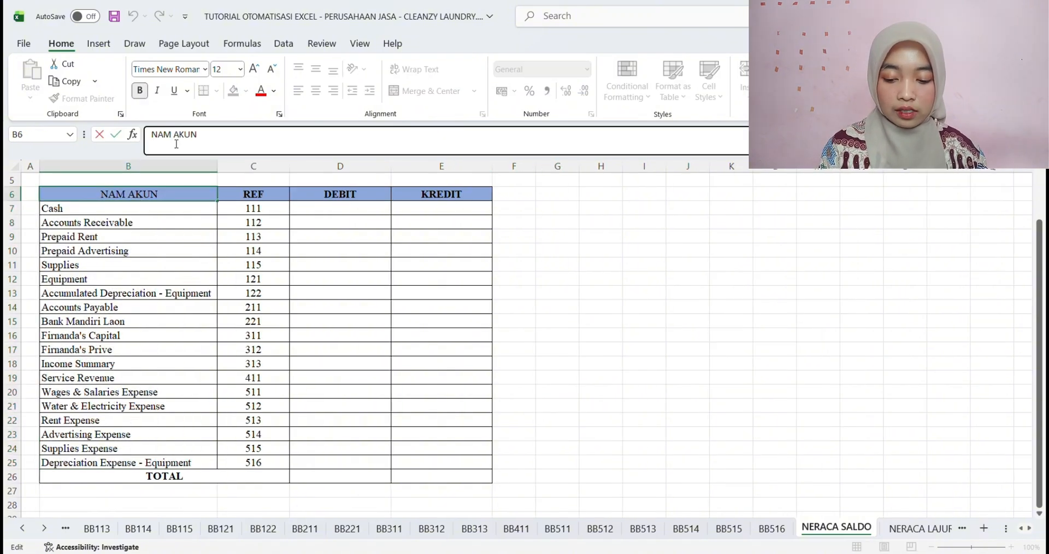
{"action": "type", "text": "A"}
{"action": "key", "text": "Return"}
{"action": "left_click", "coordinate": [419, 292]}
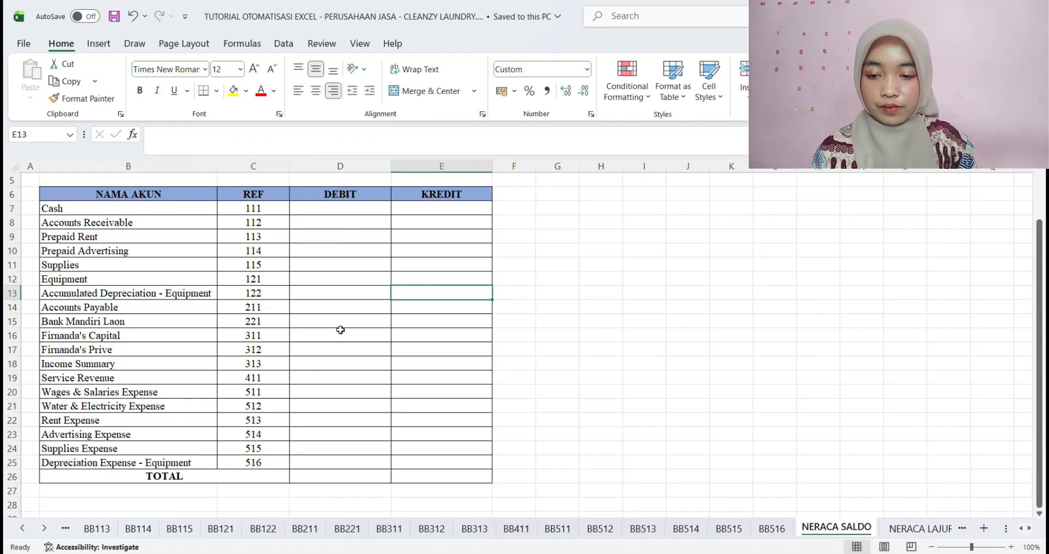
Link the Cash debit cell D7 to the absolute ending balance ='BB111'!$H$20 and fill it down to D25
{"action": "left_click", "coordinate": [340, 210]}
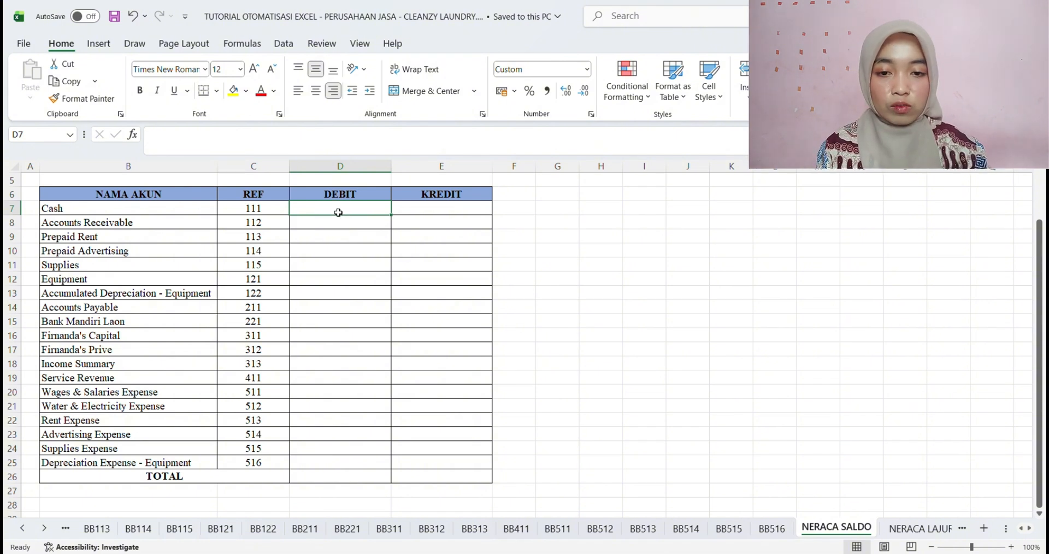
{"action": "type", "text": "="}
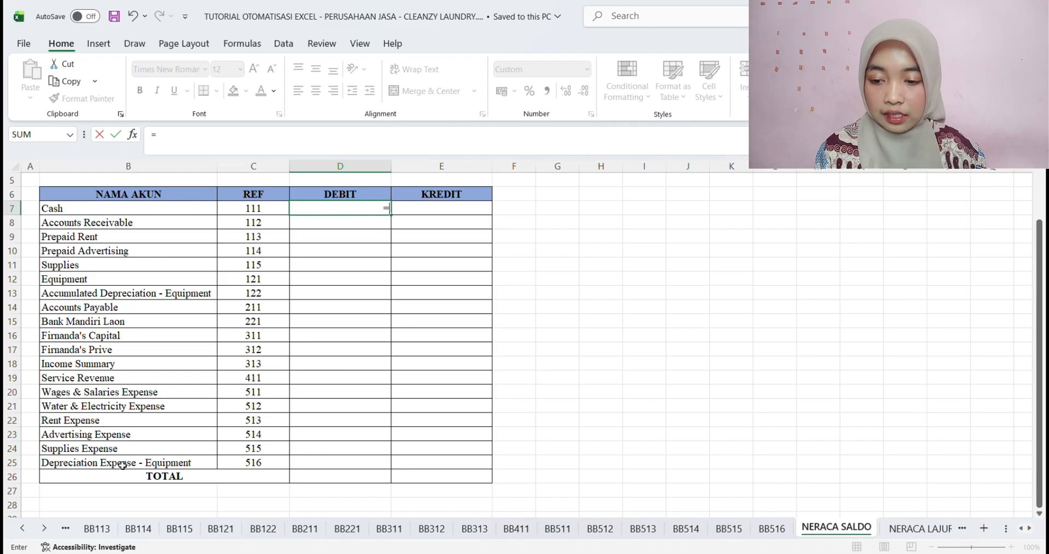
{"action": "left_click", "coordinate": [22, 529]}
{"action": "left_click", "coordinate": [22, 528]}
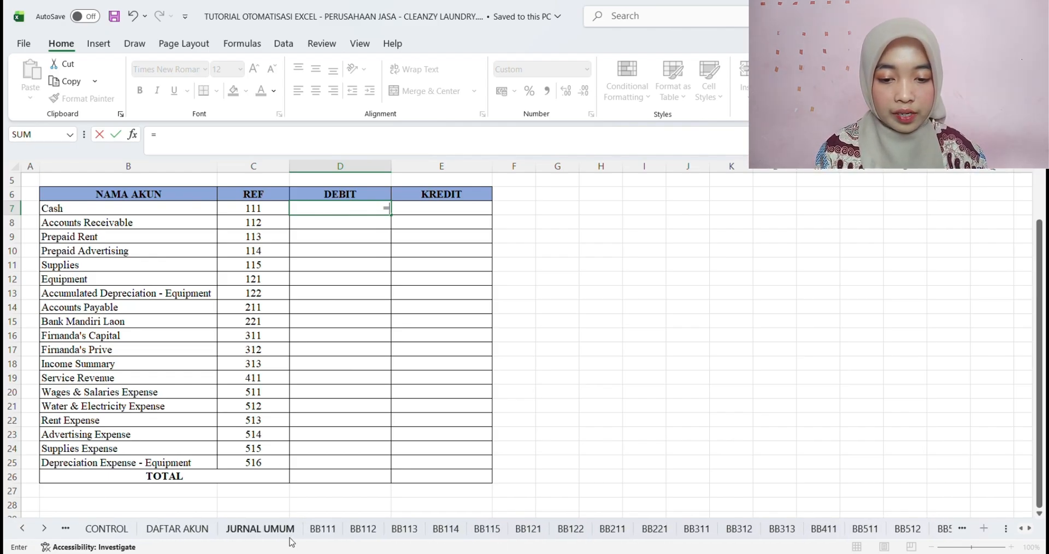
{"action": "left_click", "coordinate": [309, 529]}
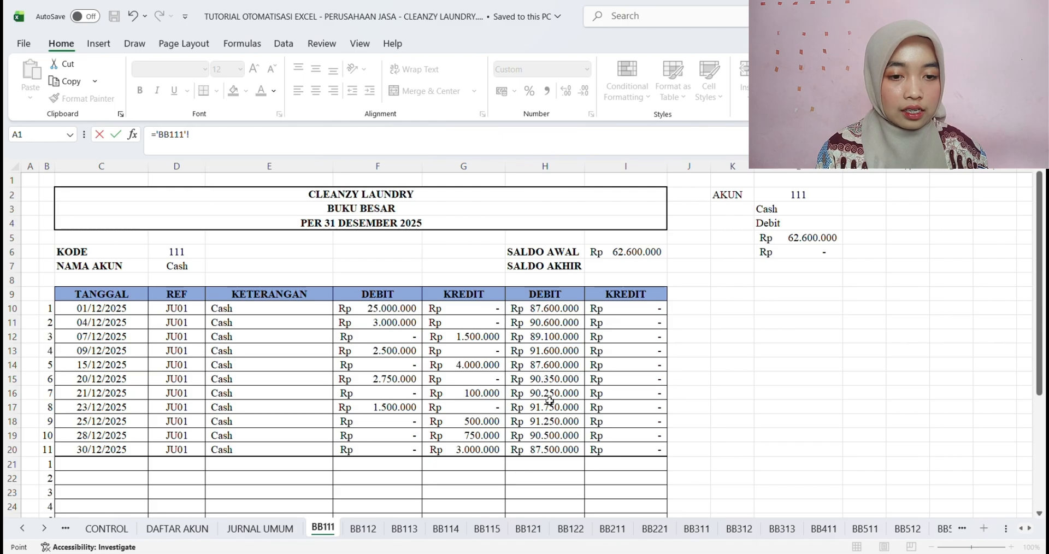
{"action": "left_click", "coordinate": [549, 454]}
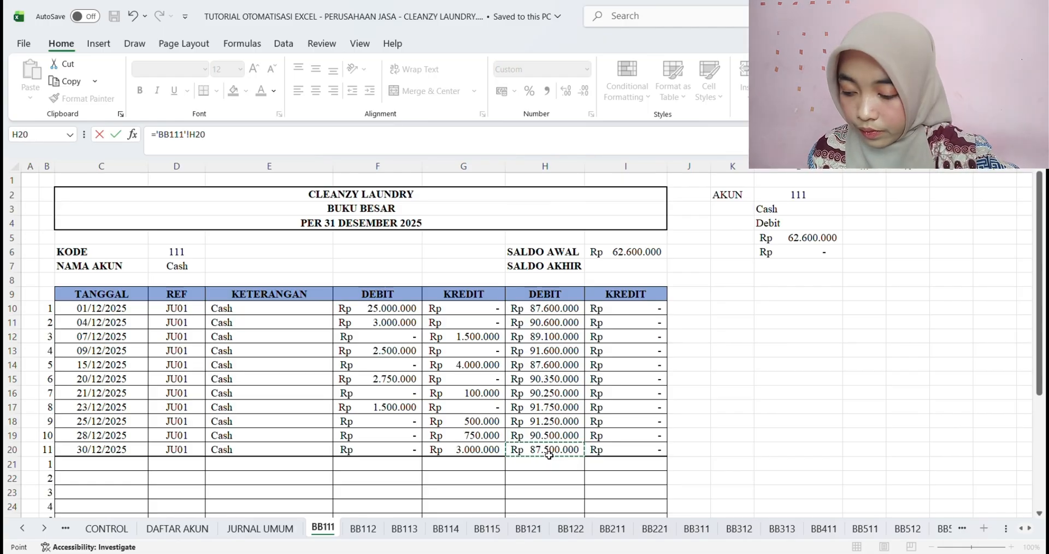
{"action": "key", "text": "F4"}
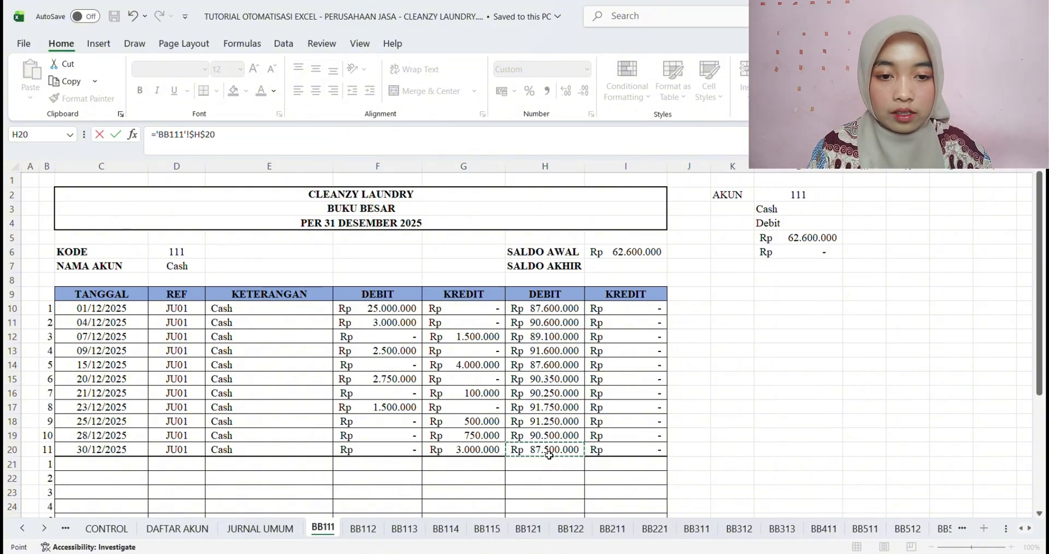
{"action": "key", "text": "Return"}
{"action": "left_click", "coordinate": [362, 211]}
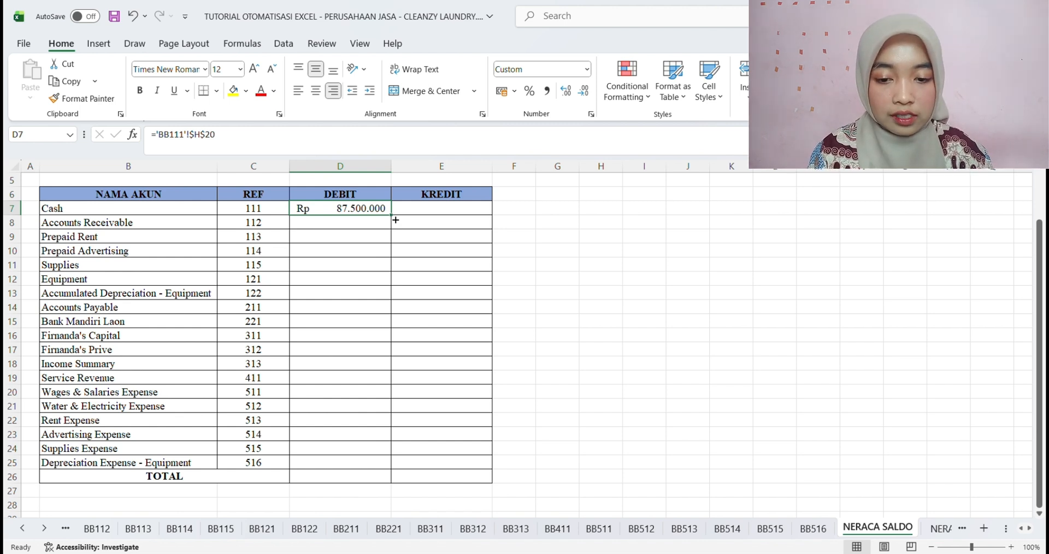
{"action": "left_click_drag", "start_coordinate": [396, 220], "coordinate": [375, 468]}
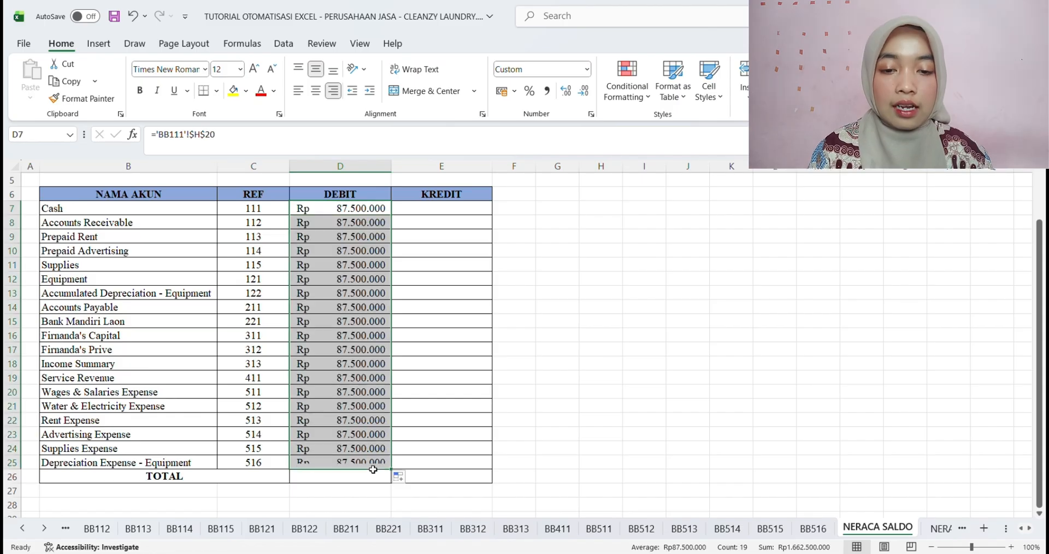
Change the sheet reference in Accounts Receivable debit cell D8 so the formula reads ='BB112'!$H$20
{"action": "left_click", "coordinate": [372, 228]}
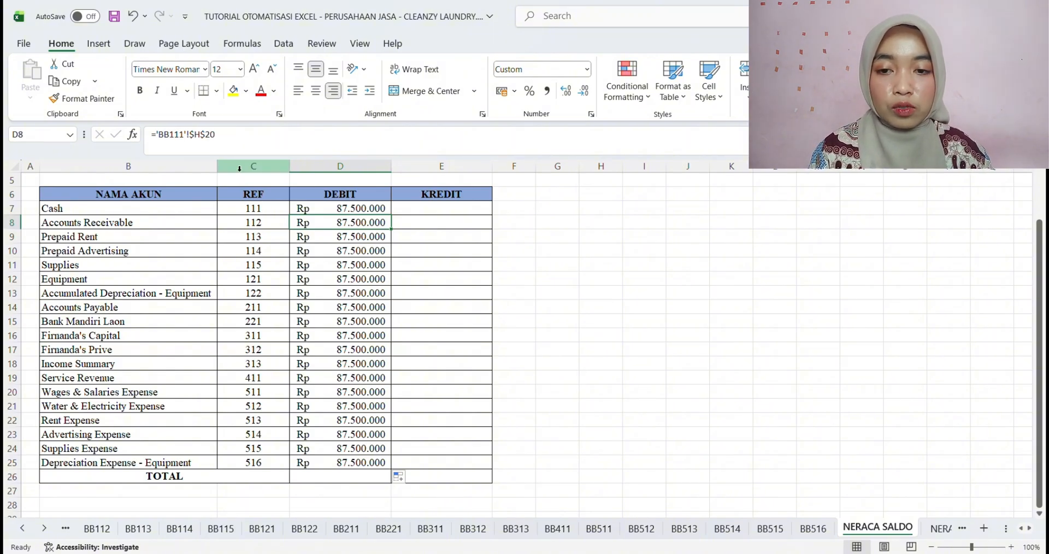
{"action": "left_click", "coordinate": [232, 137]}
{"action": "key", "text": "BackSpace"}
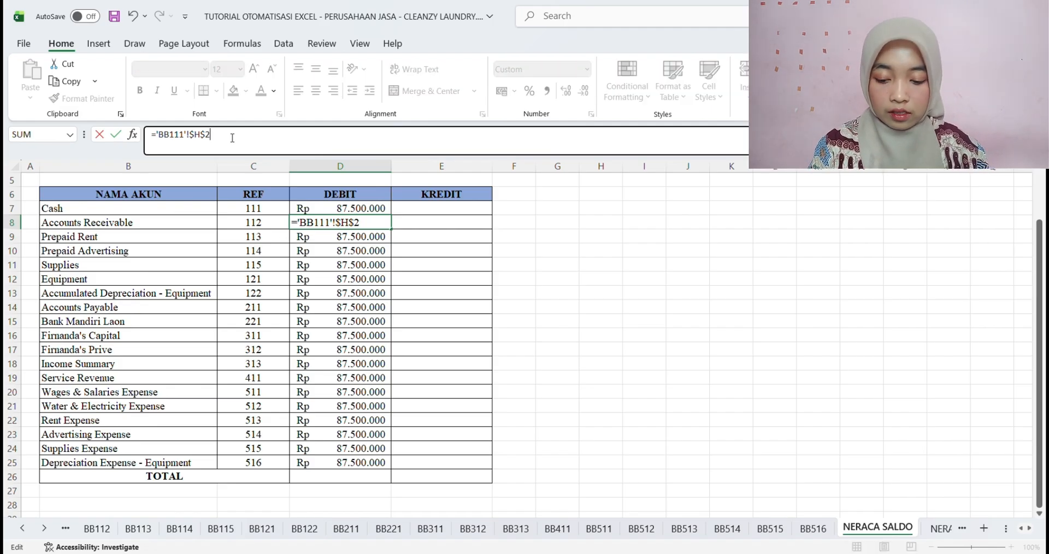
{"action": "key", "text": "ctrl+z"}
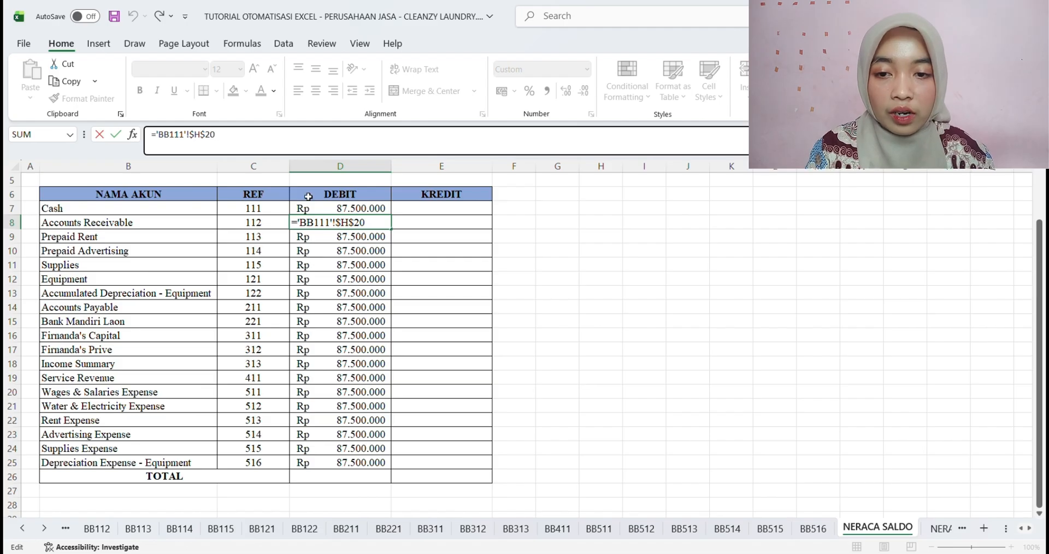
{"action": "key", "text": "BackSpace"}
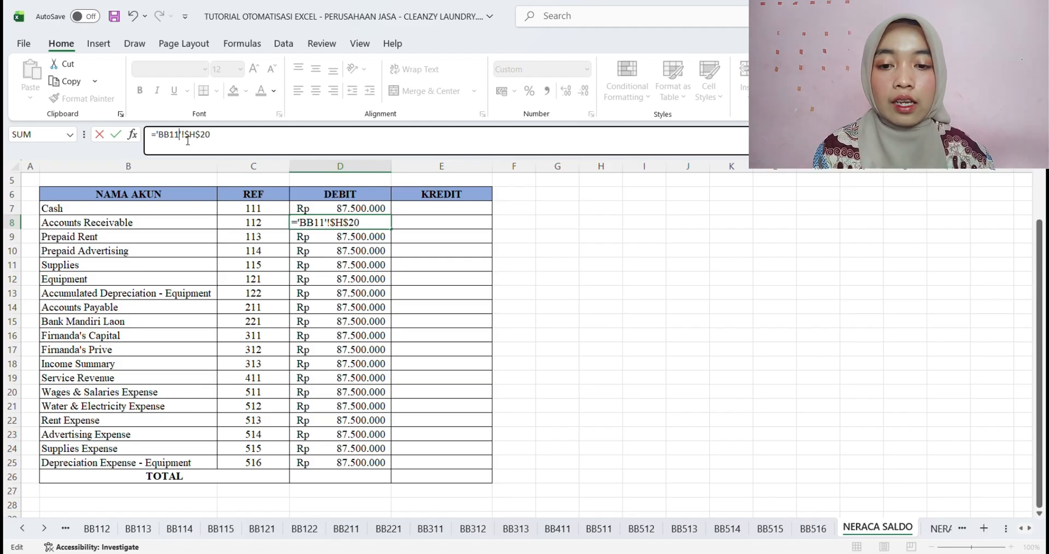
{"action": "type", "text": "2"}
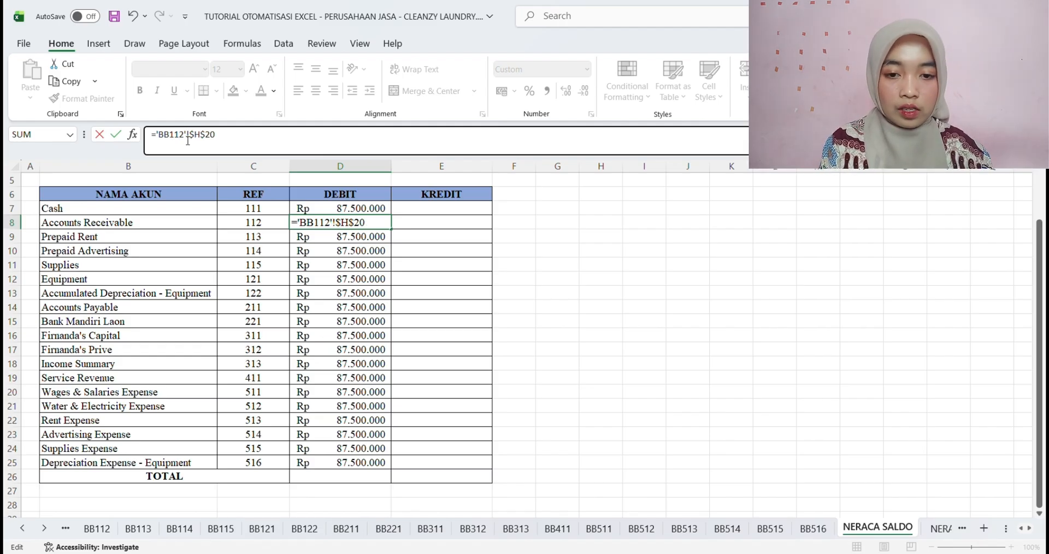
{"action": "key", "text": "Return"}
Repoint the Prepaid Rent and Prepaid Advertising debit formulas in D9 and D10 to sheets BB113 and BB114
{"action": "left_click", "coordinate": [189, 140]}
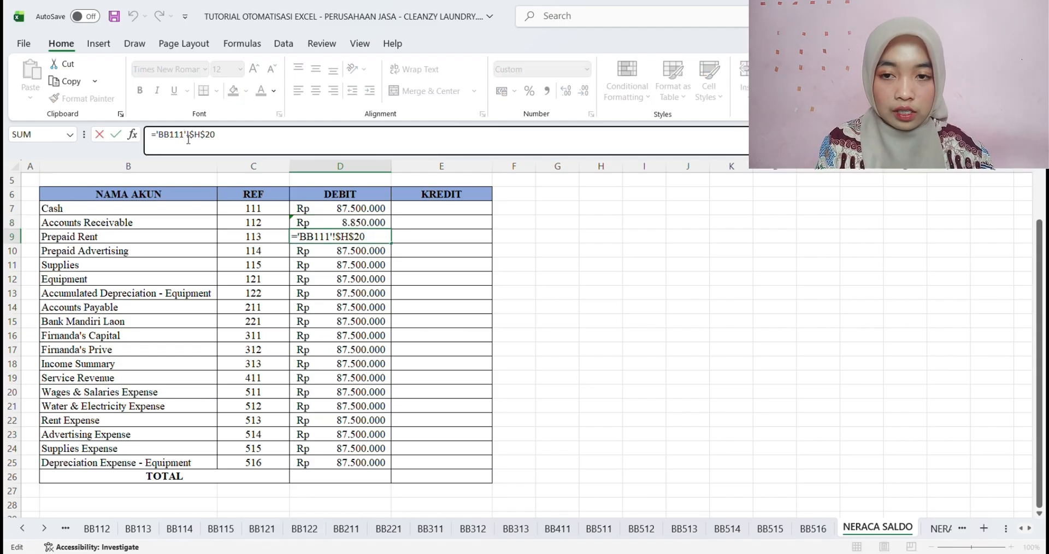
{"action": "key", "text": "BackSpace"}
{"action": "type", "text": "3"}
{"action": "key", "text": "Return"}
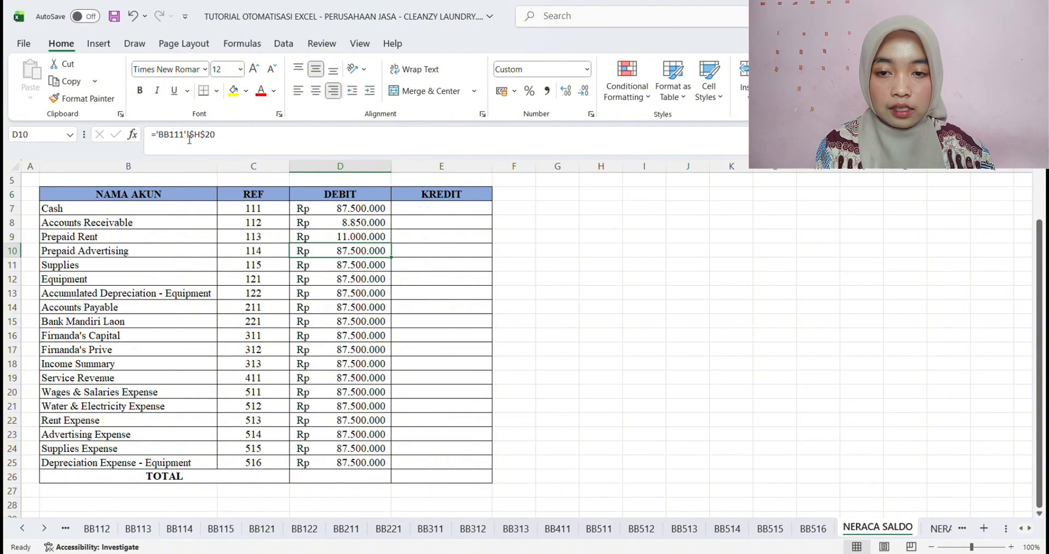
{"action": "left_click", "coordinate": [189, 140]}
{"action": "key", "text": "BackSpace"}
{"action": "type", "text": "4"}
{"action": "key", "text": "Return"}
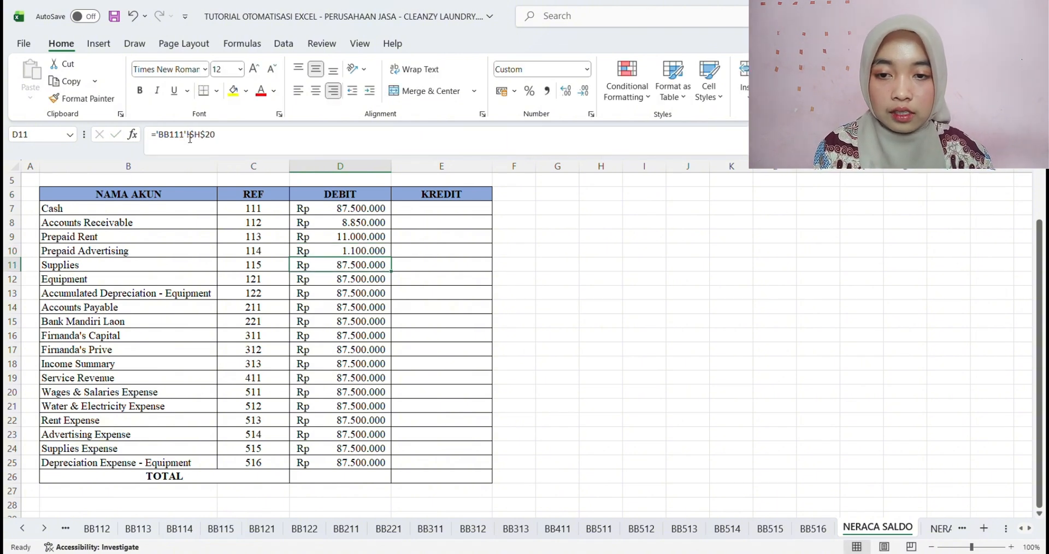
Repoint the Supplies and Equipment debit formulas in D11 and D12 to sheets BB115 and BB121
{"action": "left_click", "coordinate": [189, 140]}
{"action": "key", "text": "BackSpace"}
{"action": "type", "text": "5"}
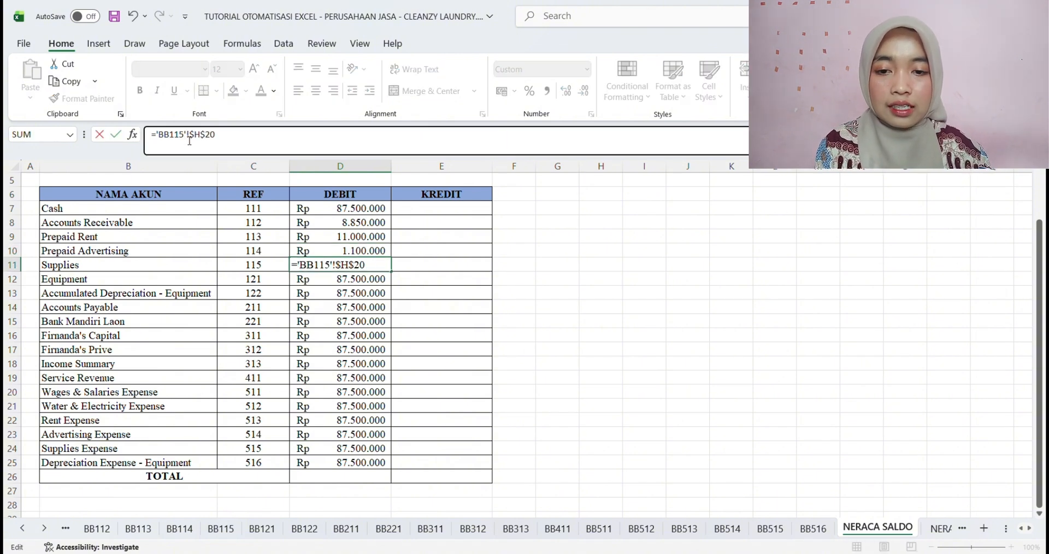
{"action": "key", "text": "Return"}
{"action": "left_click", "coordinate": [190, 140]}
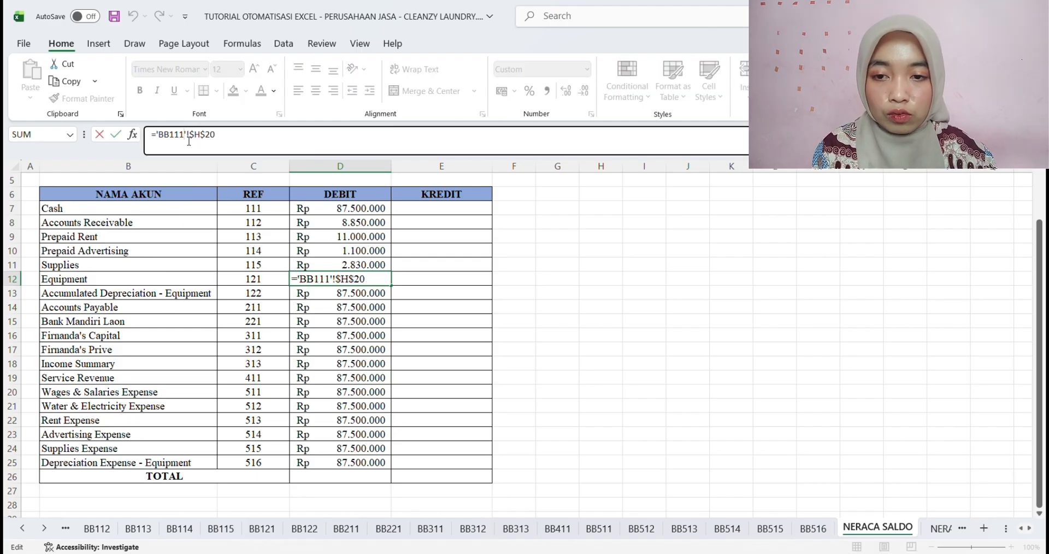
{"action": "key", "text": "BackSpace"}
{"action": "key", "text": "BackSpace"}
{"action": "type", "text": "21"}
{"action": "key", "text": "Return"}
Repoint the Accumulated Depreciation and Accounts Payable debit formulas in D13 and D14 to sheets BB122 and BB211
{"action": "left_click", "coordinate": [191, 135]}
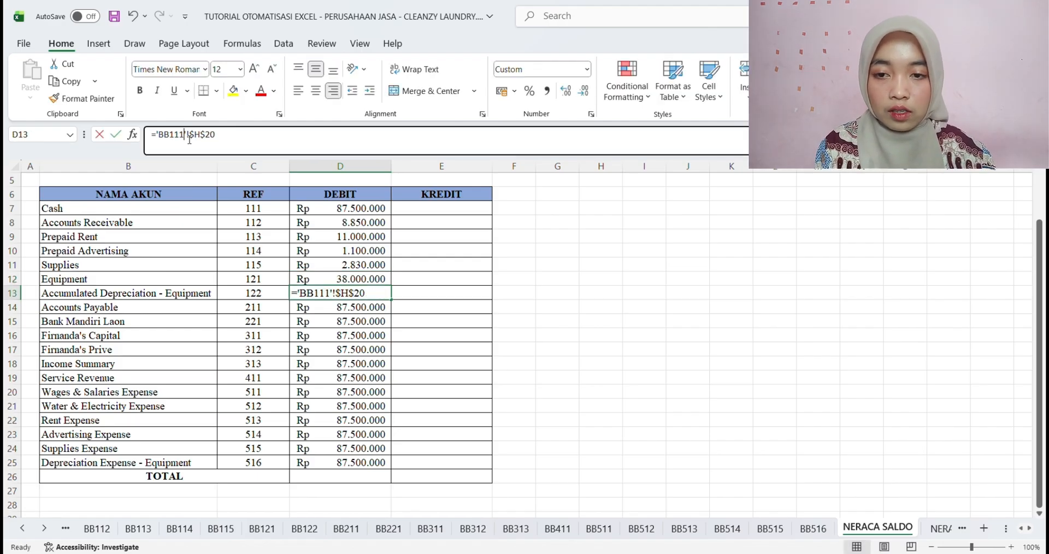
{"action": "key", "text": "BackSpace"}
{"action": "key", "text": "BackSpace"}
{"action": "type", "text": "22"}
{"action": "key", "text": "Return"}
{"action": "left_click", "coordinate": [189, 135]}
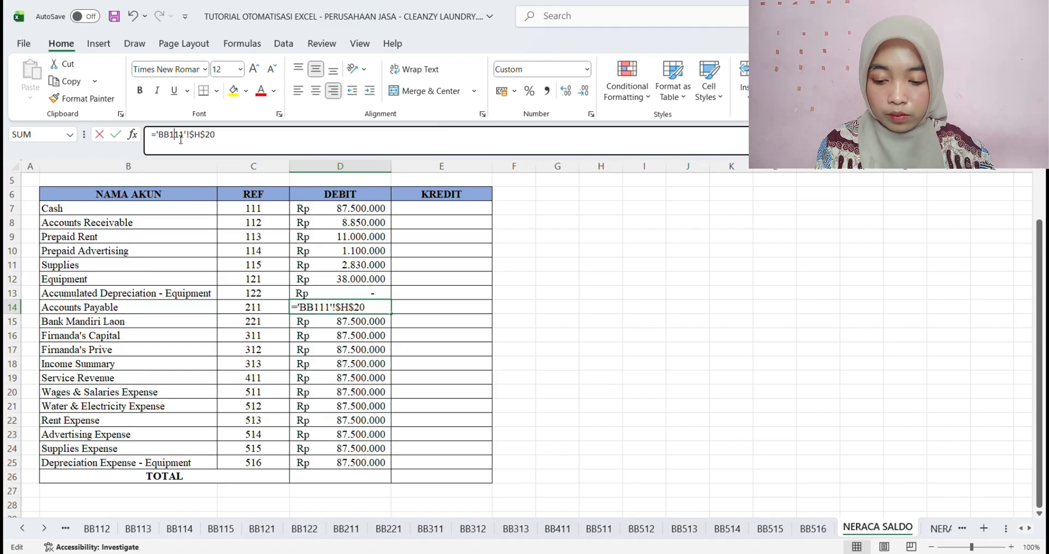
{"action": "key", "text": "BackSpace"}
{"action": "key", "text": "BackSpace"}
{"action": "key", "text": "BackSpace"}
{"action": "type", "text": "211"}
{"action": "key", "text": "Return"}
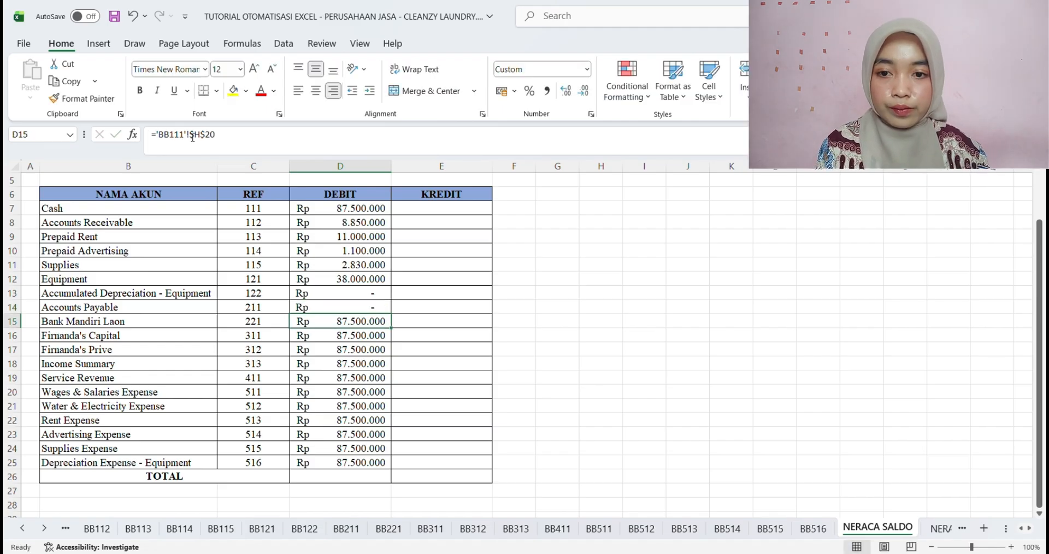
Repoint the bank loan debit formula in D15 to sheet BB221
{"action": "left_click", "coordinate": [184, 140]}
{"action": "key", "text": "BackSpace"}
{"action": "key", "text": "BackSpace"}
{"action": "key", "text": "BackSpace"}
{"action": "type", "text": "221"}
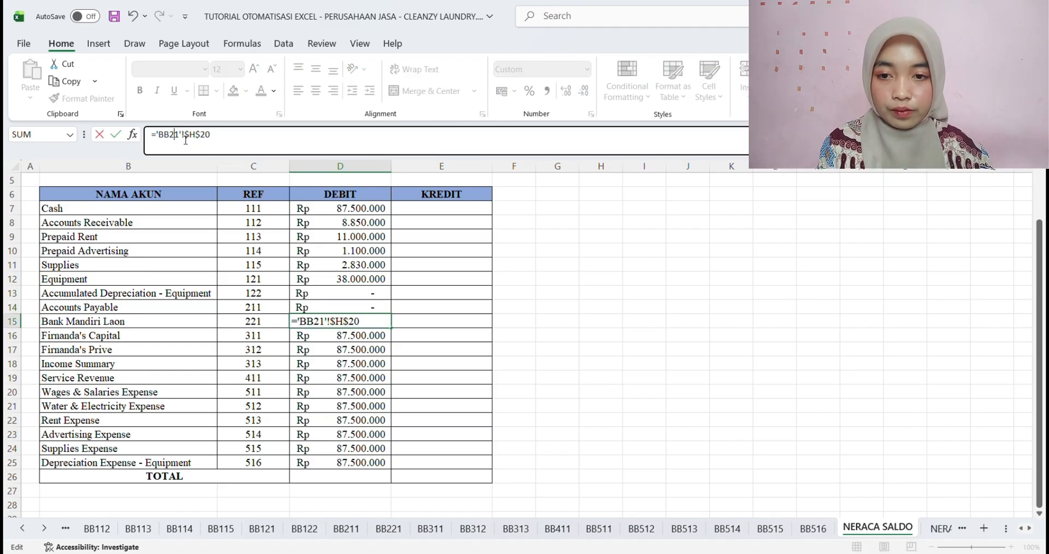
{"action": "key", "text": "Return"}
Repoint the owner's Capital and Prive debit formulas in D16 and D17 to sheets BB311 and BB312
{"action": "left_click", "coordinate": [181, 143]}
{"action": "key", "text": "BackSpace"}
{"action": "key", "text": "BackSpace"}
{"action": "key", "text": "BackSpace"}
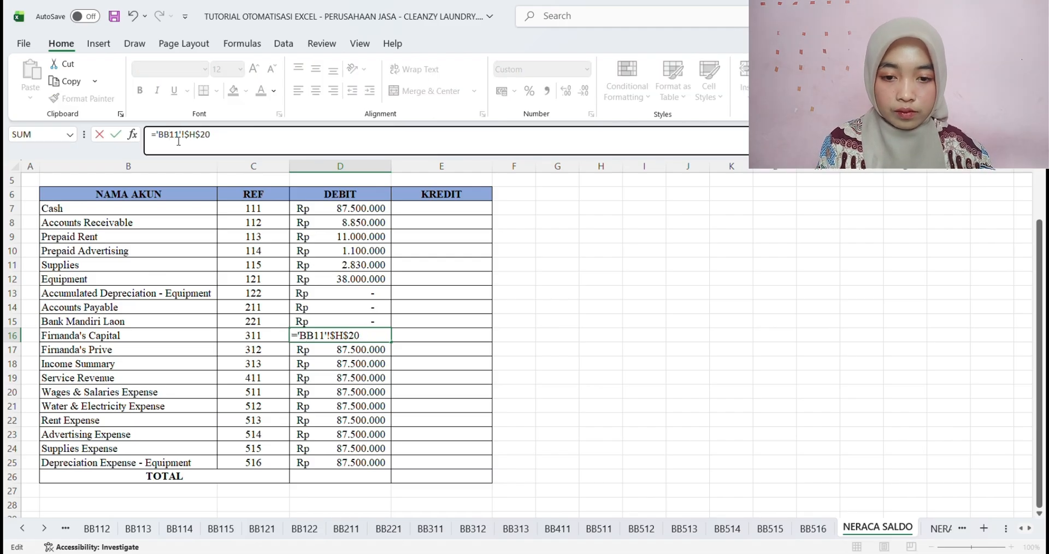
{"action": "type", "text": "311"}
{"action": "key", "text": "Return"}
{"action": "left_click", "coordinate": [188, 136]}
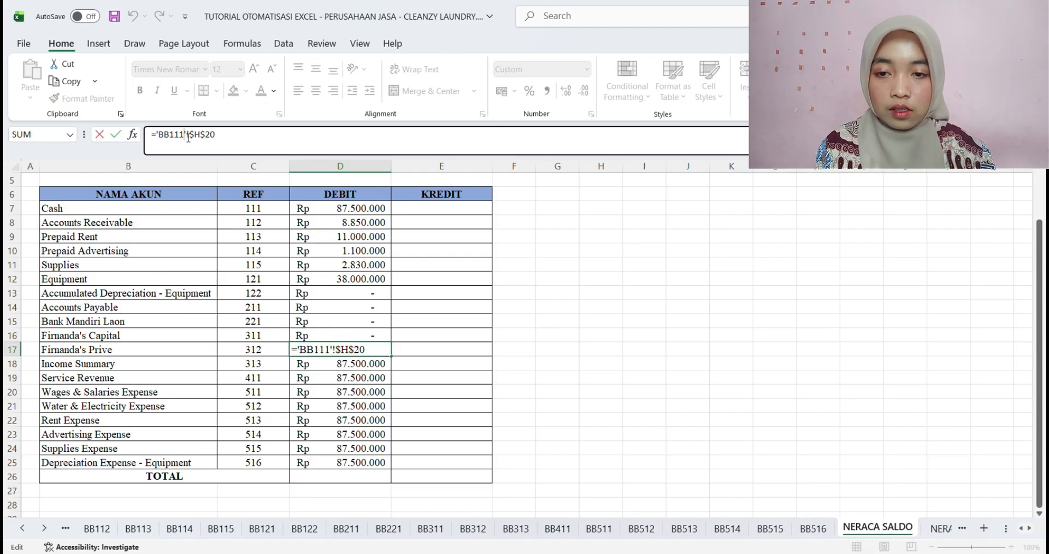
{"action": "key", "text": "BackSpace"}
{"action": "key", "text": "BackSpace"}
{"action": "key", "text": "BackSpace"}
{"action": "type", "text": "312"}
{"action": "key", "text": "Return"}
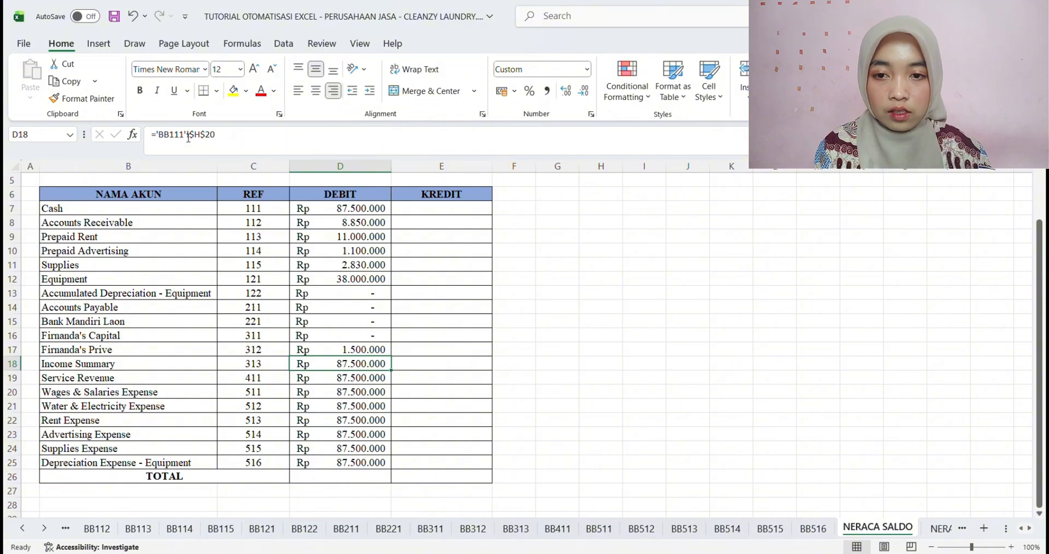
Repoint the Income Summary and Service Revenue debit formulas in D18 and D19 to sheets BB313 and BB411
{"action": "left_click", "coordinate": [189, 141]}
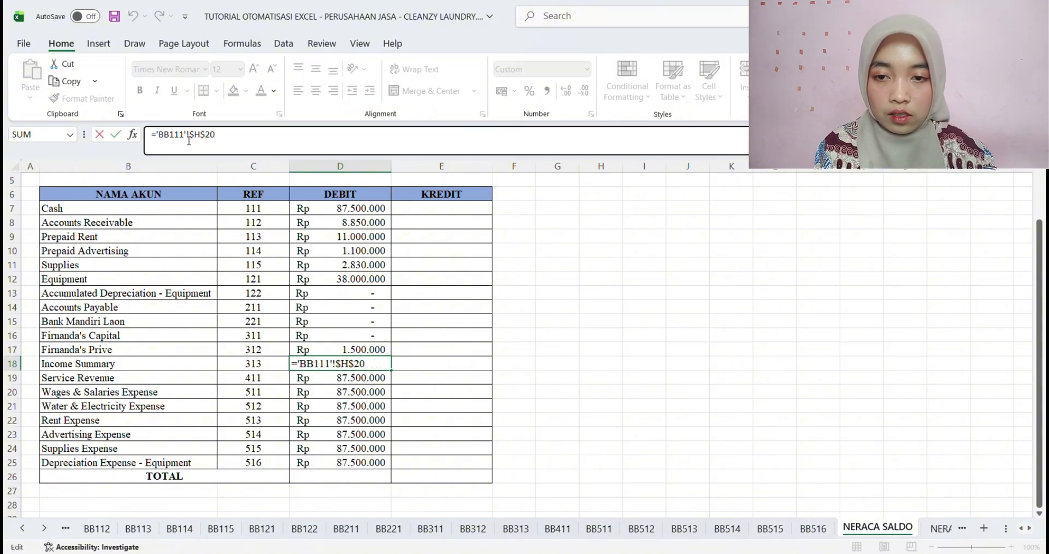
{"action": "key", "text": "BackSpace"}
{"action": "key", "text": "BackSpace"}
{"action": "key", "text": "BackSpace"}
{"action": "type", "text": "312"}
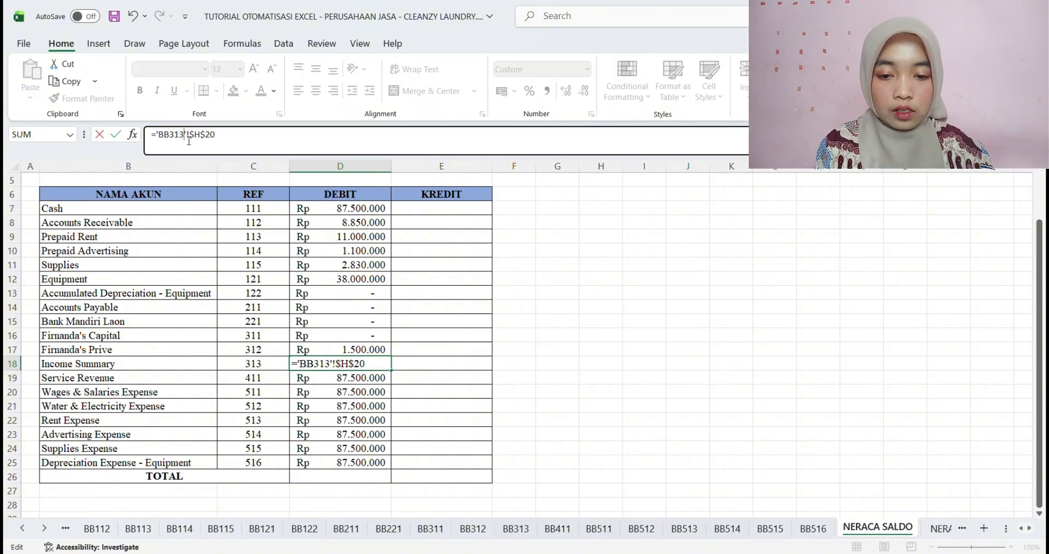
{"action": "key", "text": "Return"}
{"action": "left_click", "coordinate": [180, 139]}
{"action": "key", "text": "BackSpace"}
{"action": "key", "text": "BackSpace"}
{"action": "key", "text": "BackSpace"}
{"action": "type", "text": "411"}
{"action": "key", "text": "Return"}
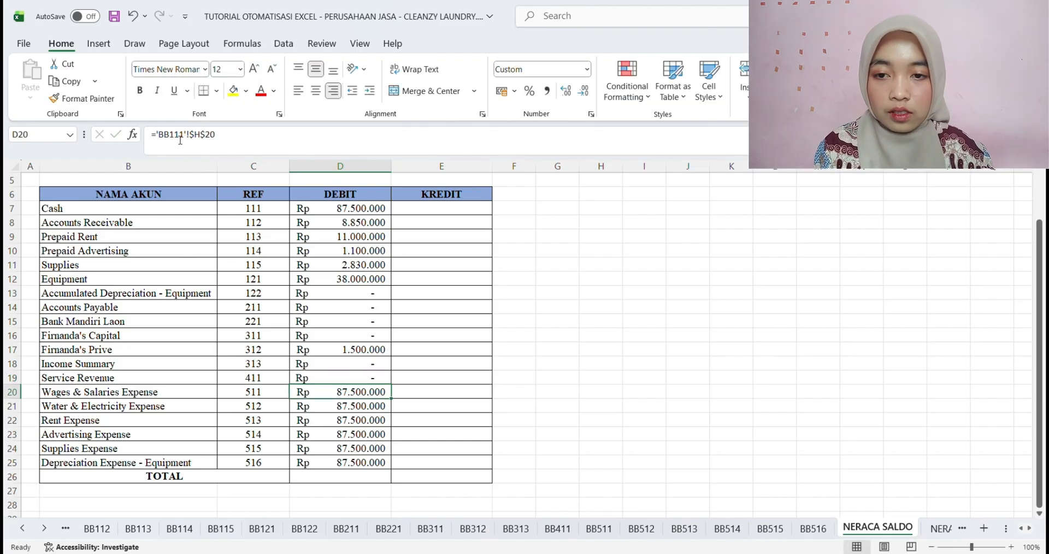
Repoint the Wages & Salaries and Water & Electricity Expense debit formulas in D20 and D21 to sheets BB511 and BB512
{"action": "left_click", "coordinate": [182, 139]}
{"action": "key", "text": "BackSpace"}
{"action": "key", "text": "BackSpace"}
{"action": "key", "text": "BackSpace"}
{"action": "type", "text": "511"}
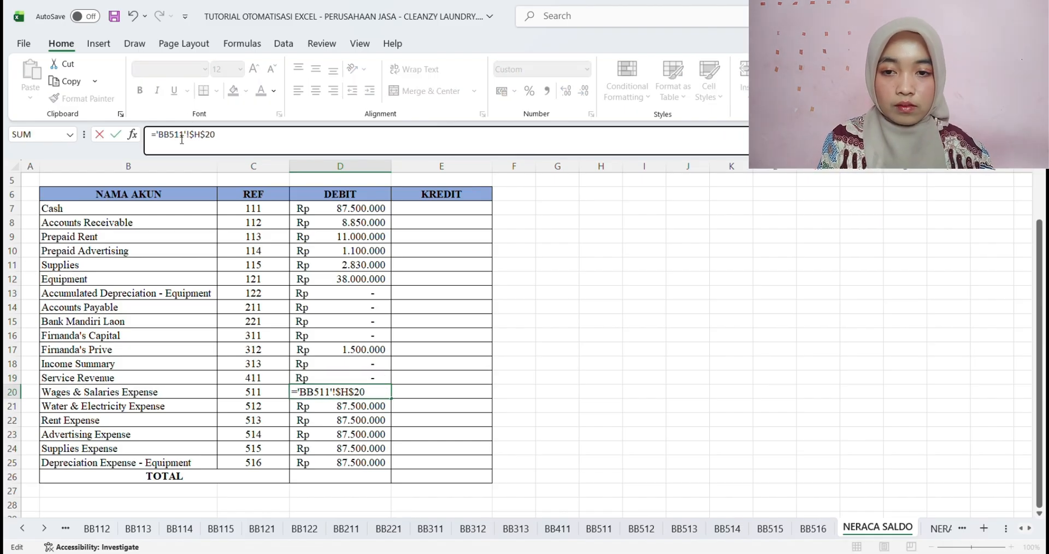
{"action": "key", "text": "Return"}
{"action": "left_click", "coordinate": [182, 139]}
{"action": "key", "text": "BackSpace"}
{"action": "key", "text": "BackSpace"}
{"action": "key", "text": "BackSpace"}
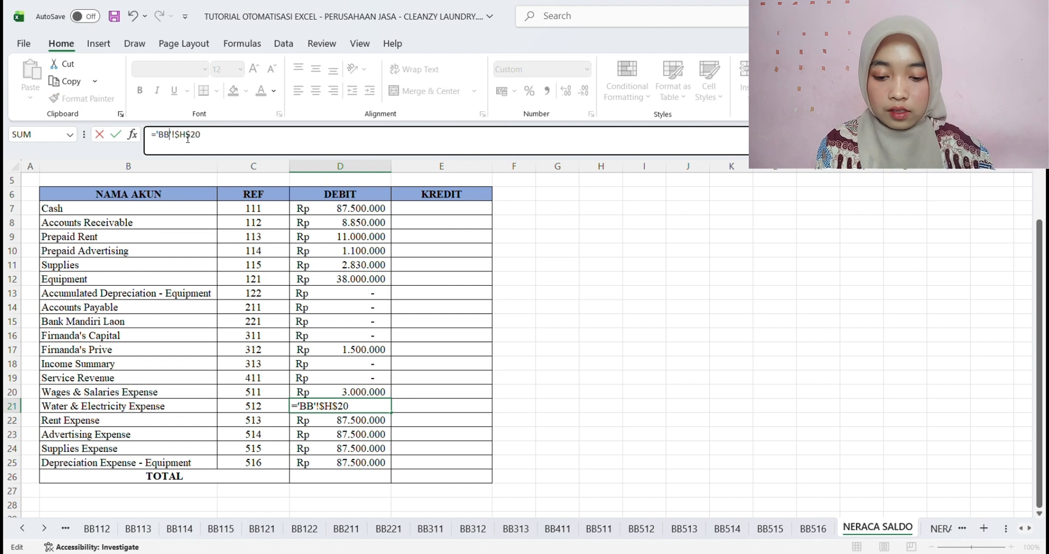
{"action": "type", "text": "512"}
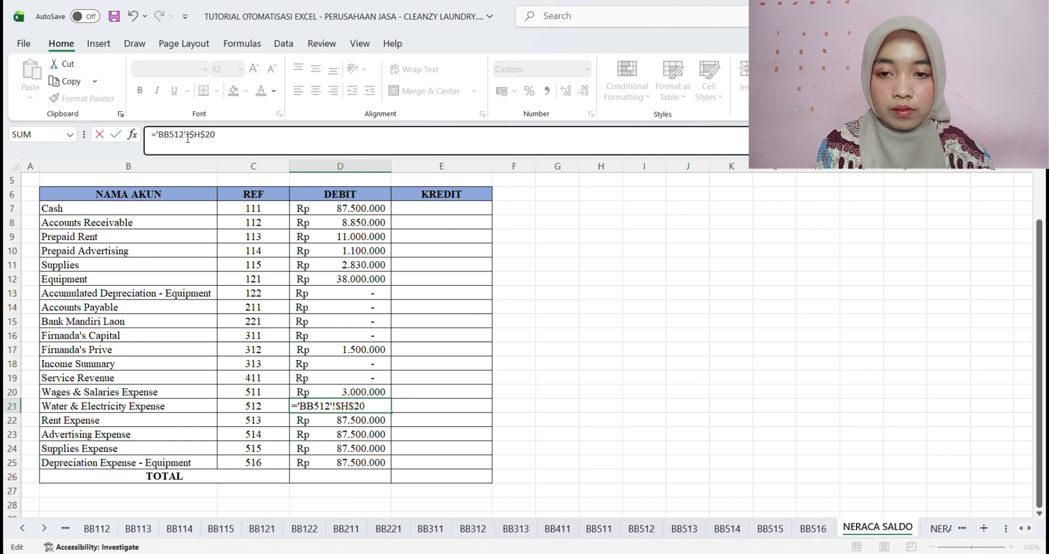
{"action": "key", "text": "Return"}
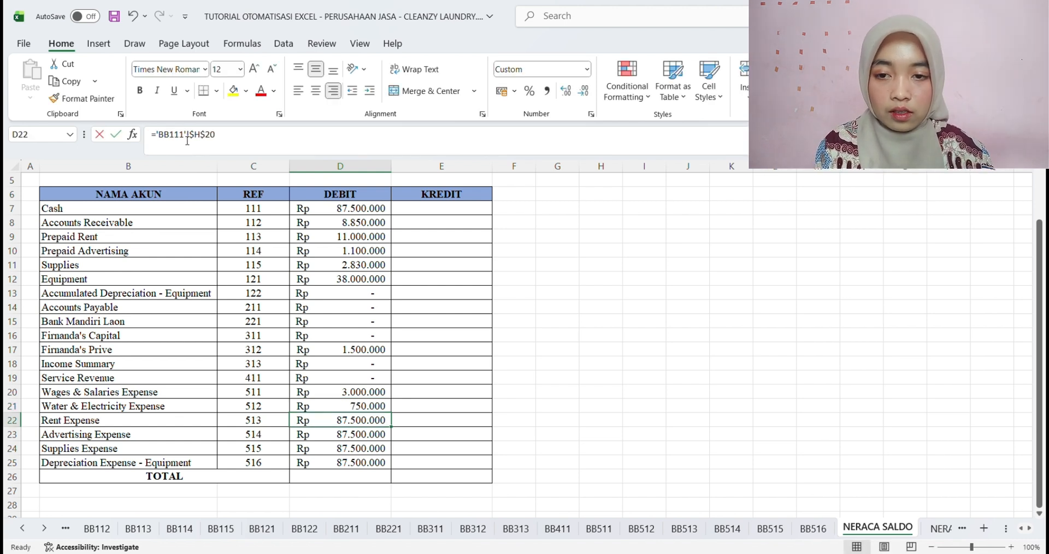
Repoint the Rent Expense and Advertising Expense debit formulas in D22 and D23 to sheets BB513 and BB514
{"action": "left_click", "coordinate": [187, 141]}
{"action": "key", "text": "BackSpace"}
{"action": "key", "text": "BackSpace"}
{"action": "key", "text": "BackSpace"}
{"action": "type", "text": "513"}
{"action": "key", "text": "Return"}
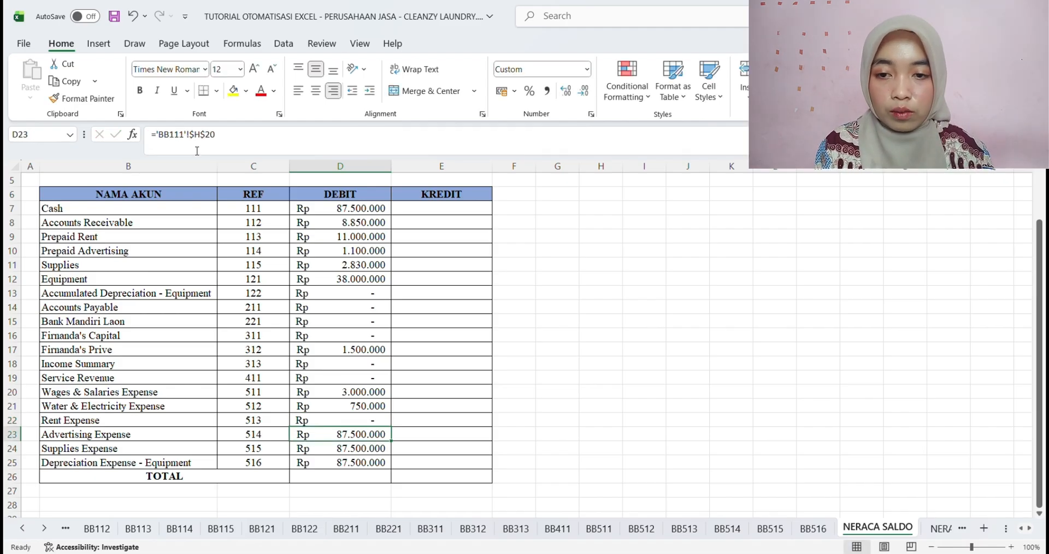
{"action": "left_click", "coordinate": [188, 143]}
{"action": "key", "text": "BackSpace"}
{"action": "key", "text": "BackSpace"}
{"action": "key", "text": "BackSpace"}
{"action": "type", "text": "514"}
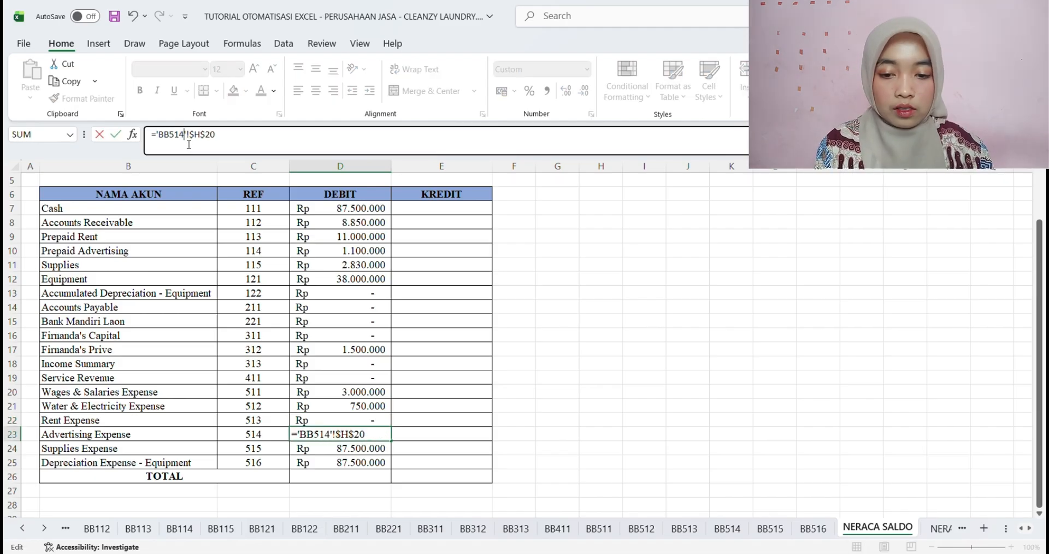
{"action": "key", "text": "Return"}
Repoint the Supplies Expense and Depreciation Expense debit formulas in D24 and D25 to sheets BB515 and BB516, and save the workbook
{"action": "left_click", "coordinate": [188, 142]}
{"action": "key", "text": "BackSpace"}
{"action": "key", "text": "BackSpace"}
{"action": "key", "text": "BackSpace"}
{"action": "type", "text": "515"}
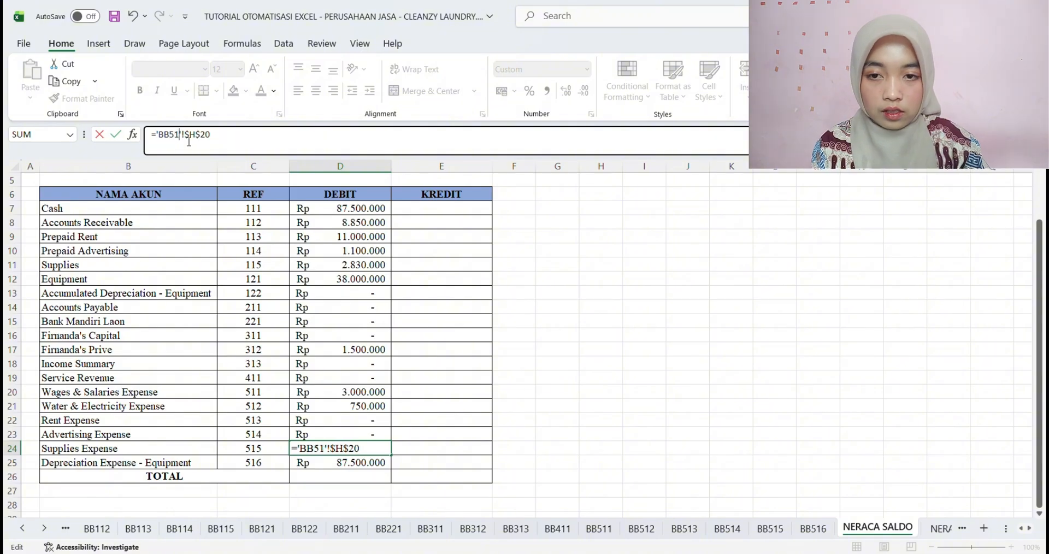
{"action": "key", "text": "Return"}
{"action": "left_click", "coordinate": [189, 142]}
{"action": "key", "text": "BackSpace"}
{"action": "key", "text": "BackSpace"}
{"action": "key", "text": "BackSpace"}
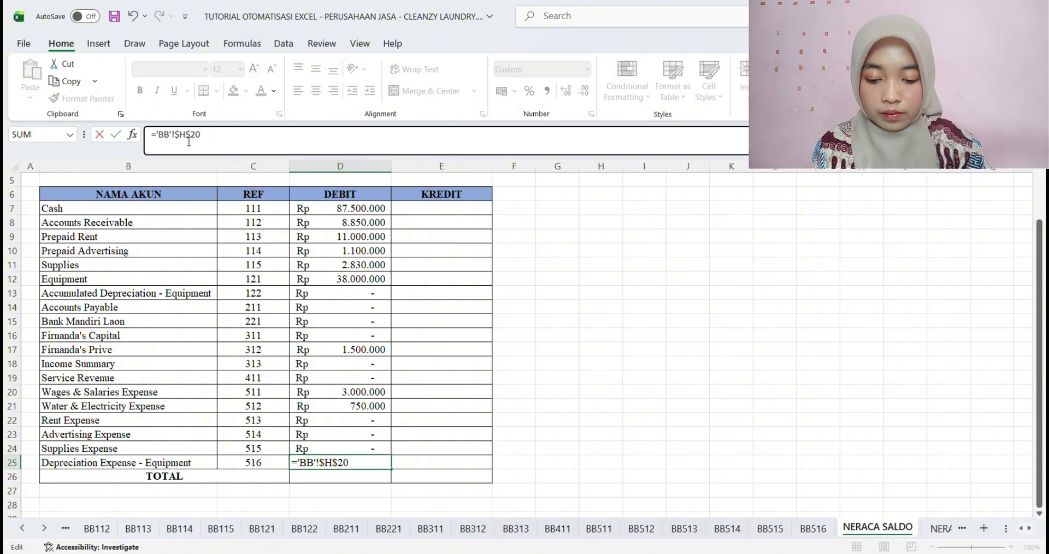
{"action": "type", "text": "516"}
{"action": "key", "text": "Return"}
{"action": "key", "text": "ctrl+s"}
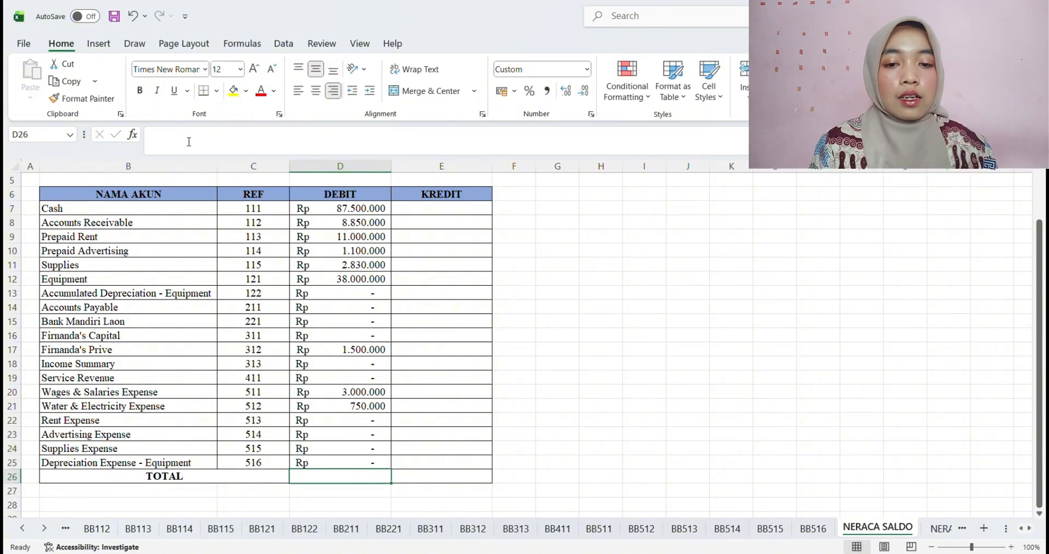
Link the Cash credit balance in E7 to cell I20 of sheet BB111 with an absolute reference
{"action": "left_click", "coordinate": [438, 211]}
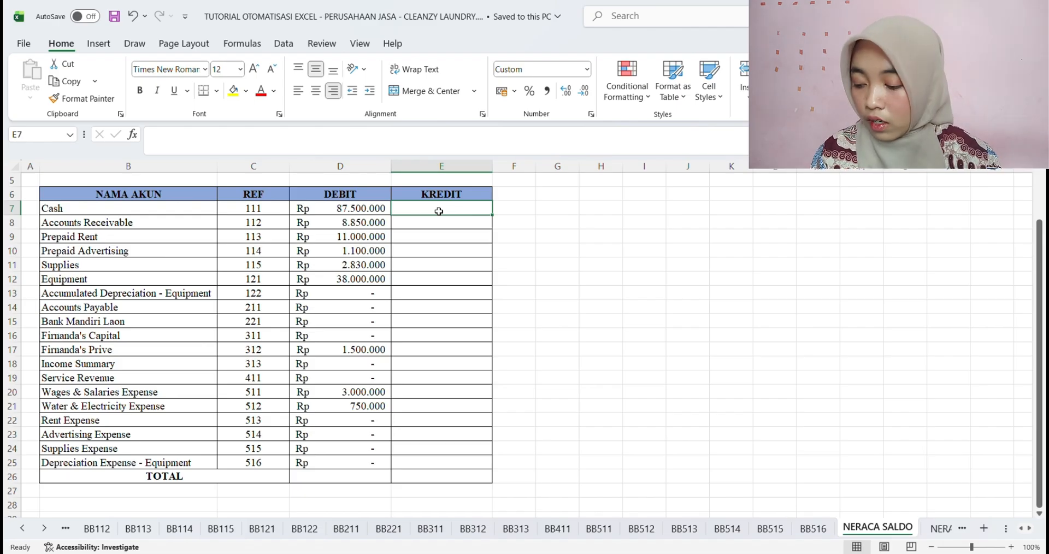
{"action": "type", "text": "="}
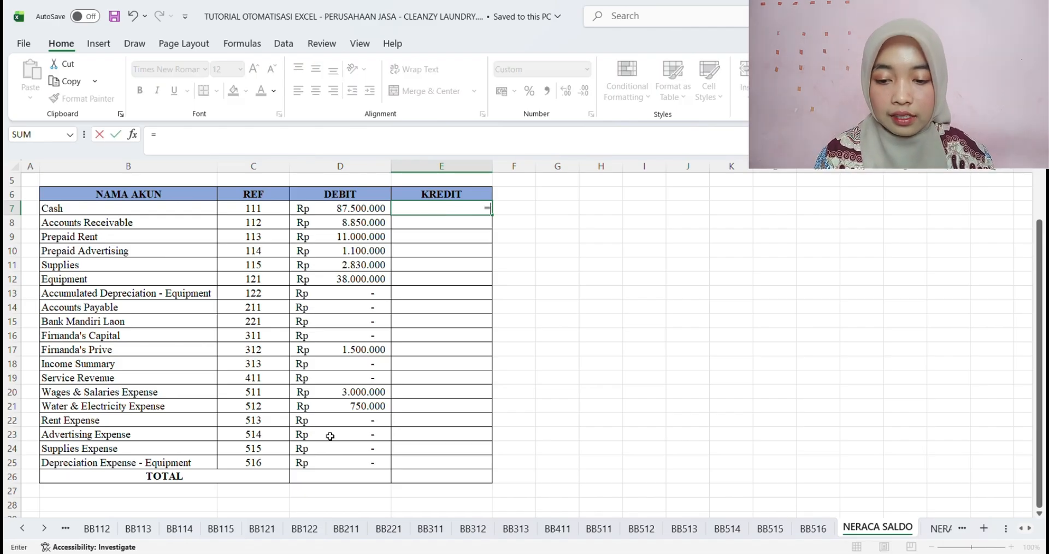
{"action": "left_click", "coordinate": [22, 529]}
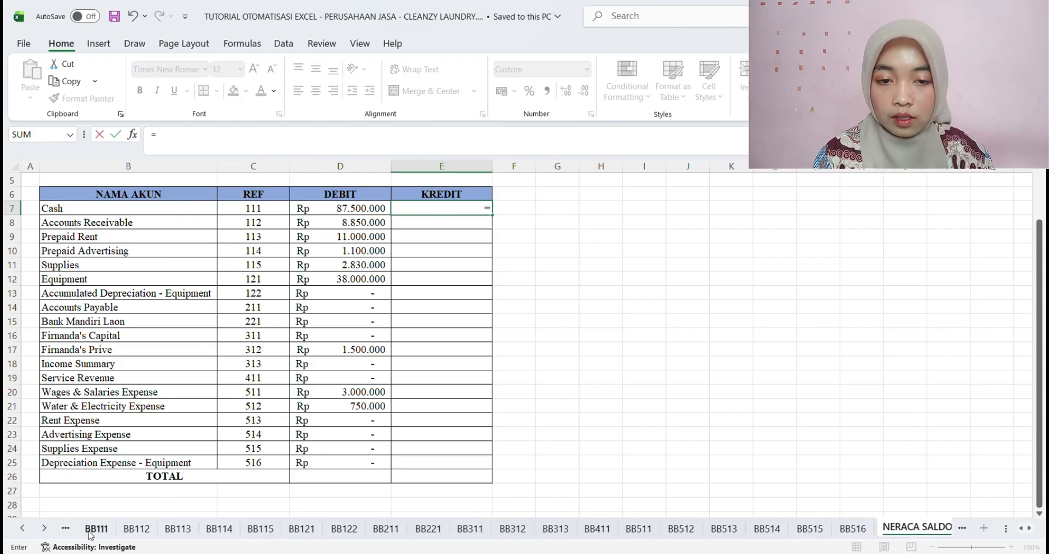
{"action": "left_click", "coordinate": [93, 529]}
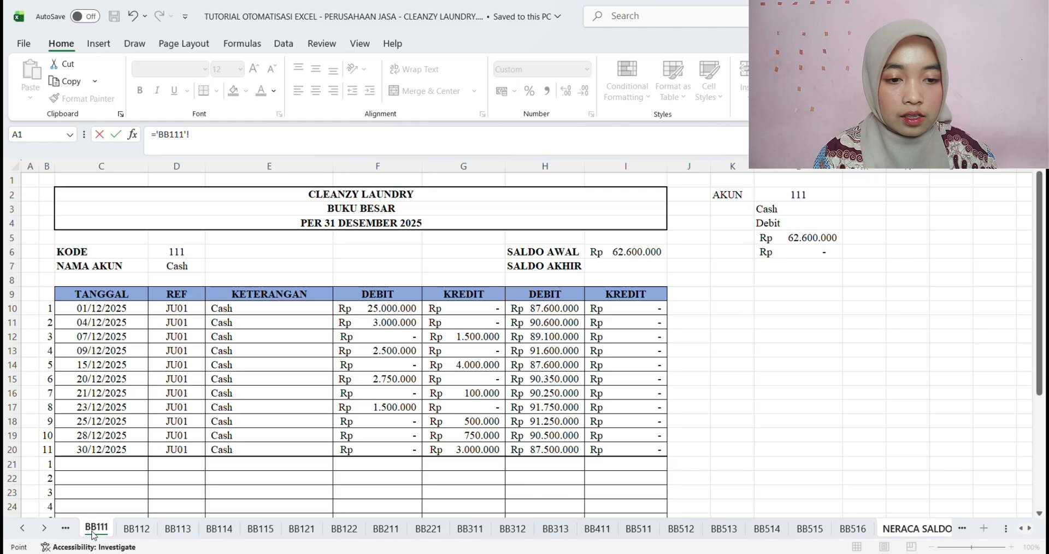
{"action": "left_click", "coordinate": [624, 454]}
{"action": "key", "text": "F4"}
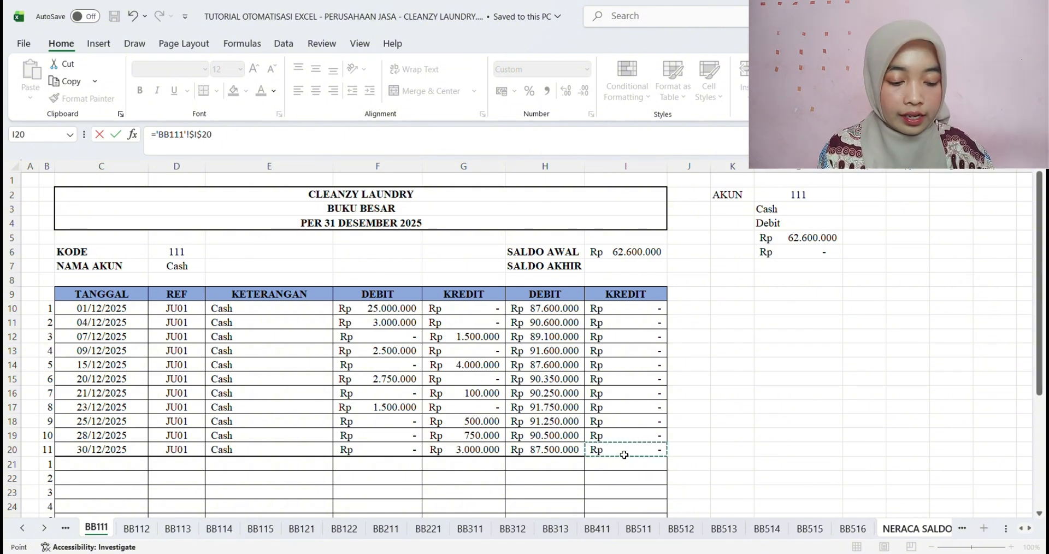
{"action": "key", "text": "Return"}
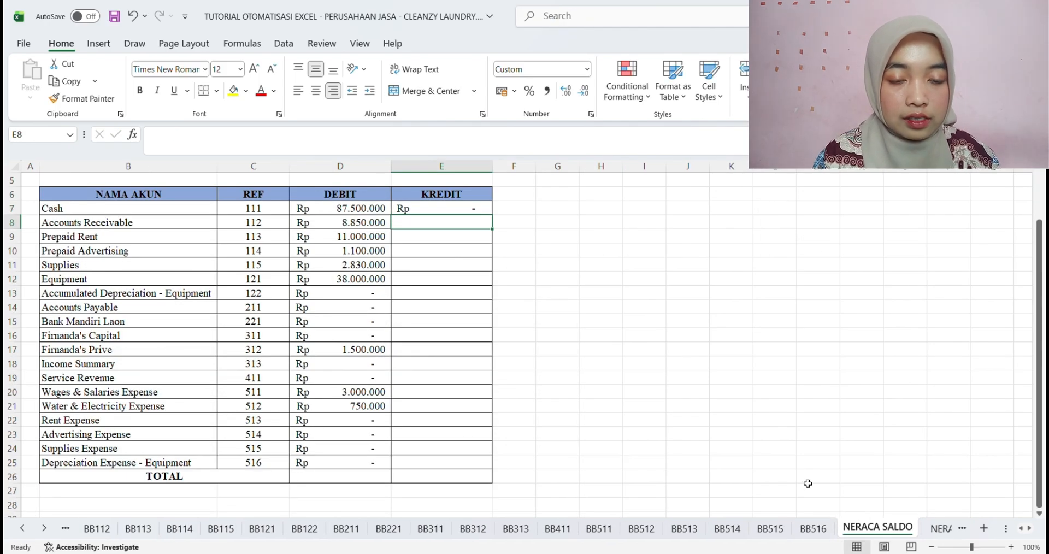
Fill the Cash credit formula from E7 down the KREDIT column to E25
{"action": "left_click", "coordinate": [461, 211]}
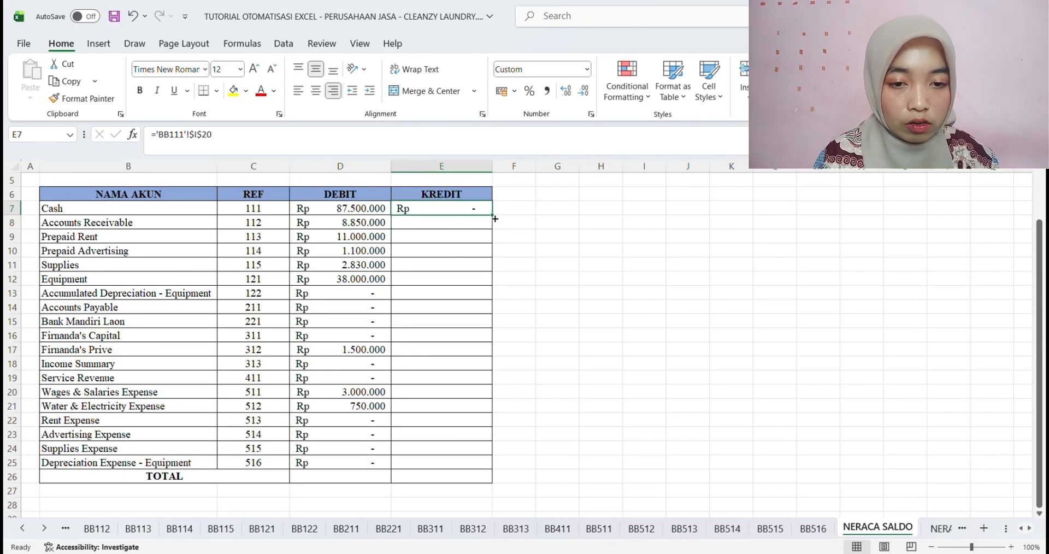
{"action": "left_click_drag", "start_coordinate": [492, 217], "coordinate": [476, 474]}
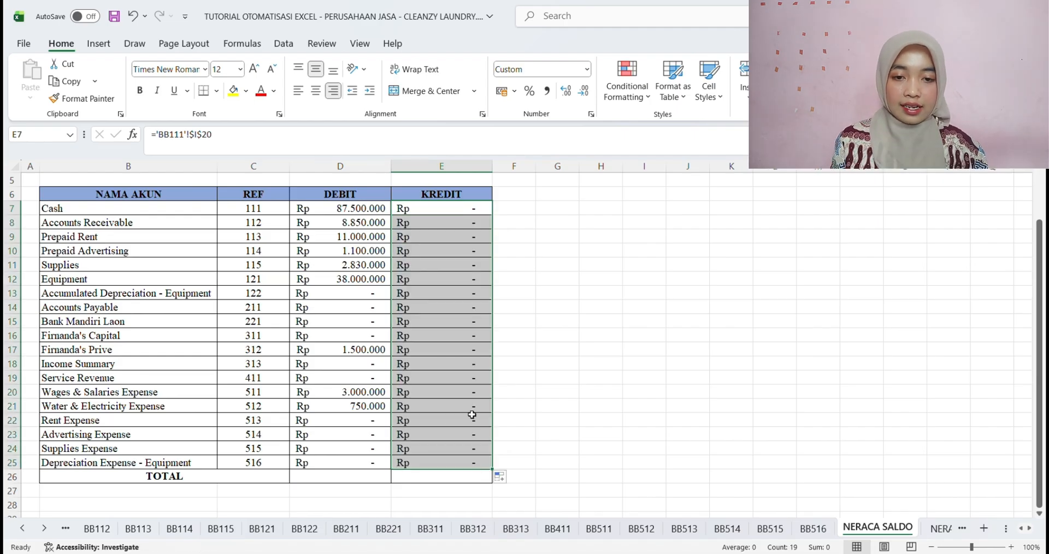
{"action": "left_click", "coordinate": [449, 252]}
{"action": "left_click", "coordinate": [446, 211]}
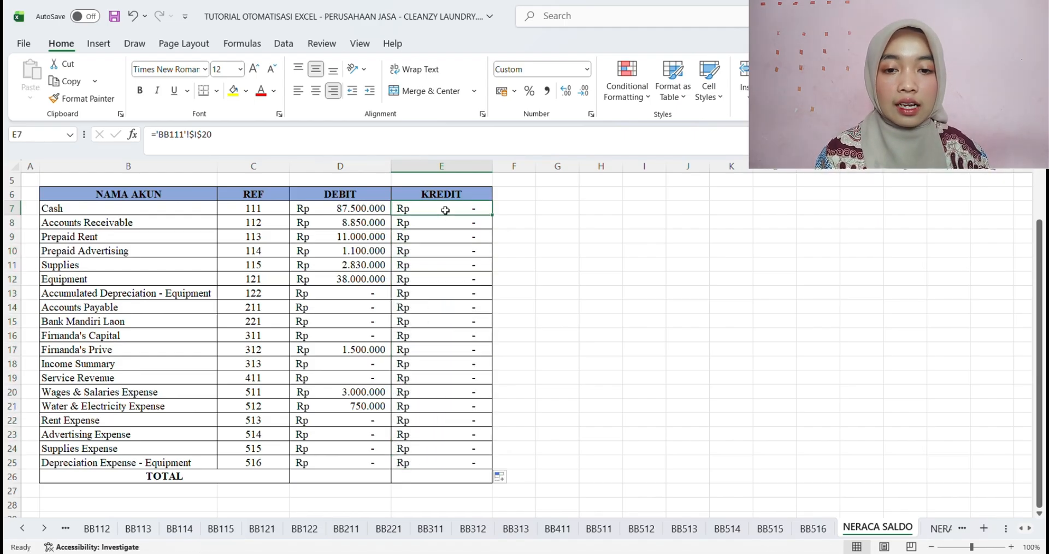
Repoint the Accounts Receivable and Prepaid Rent credit formulas in E8 and E9 to sheets BB112 and BB113
{"action": "left_click", "coordinate": [445, 221]}
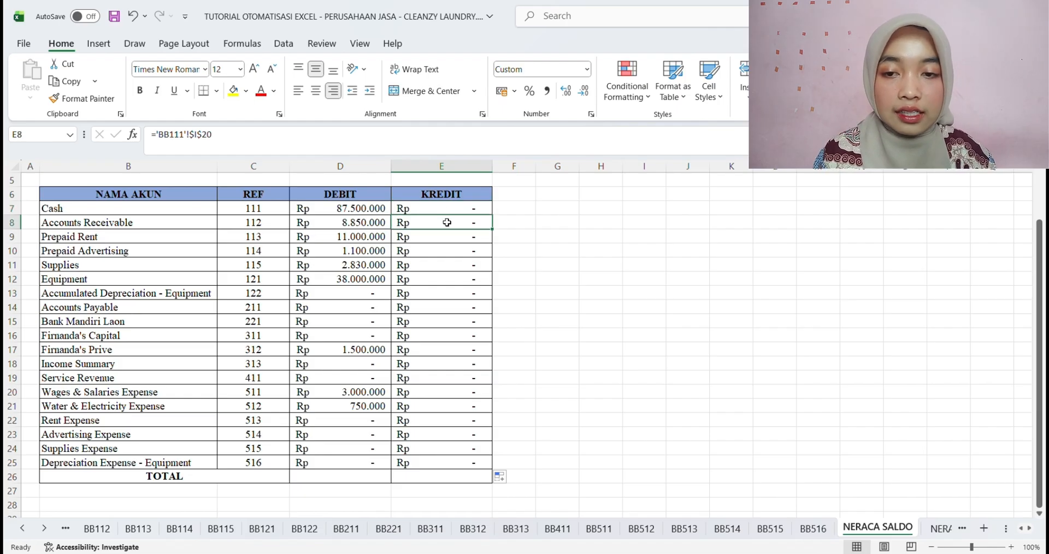
{"action": "left_click", "coordinate": [190, 143]}
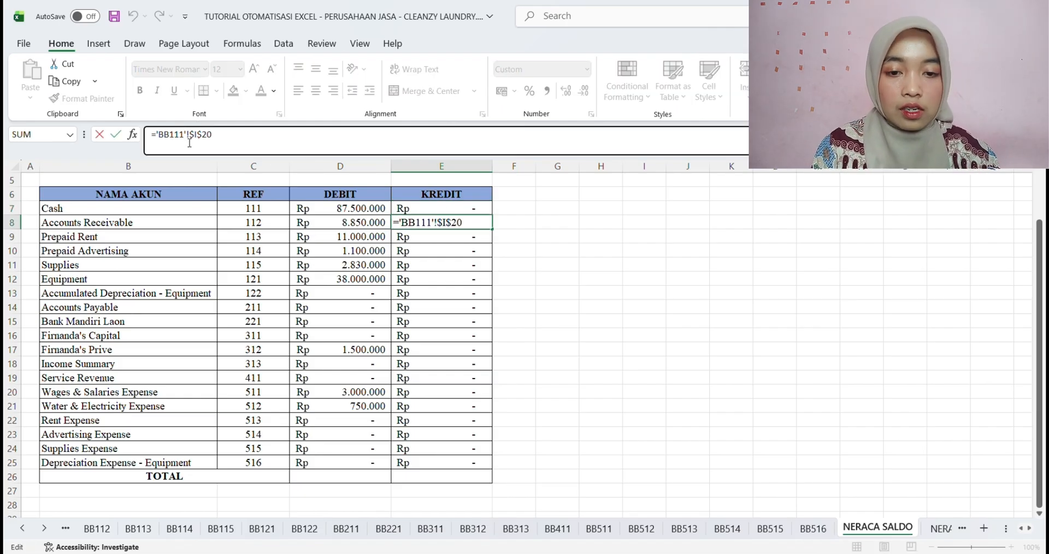
{"action": "key", "text": "BackSpace"}
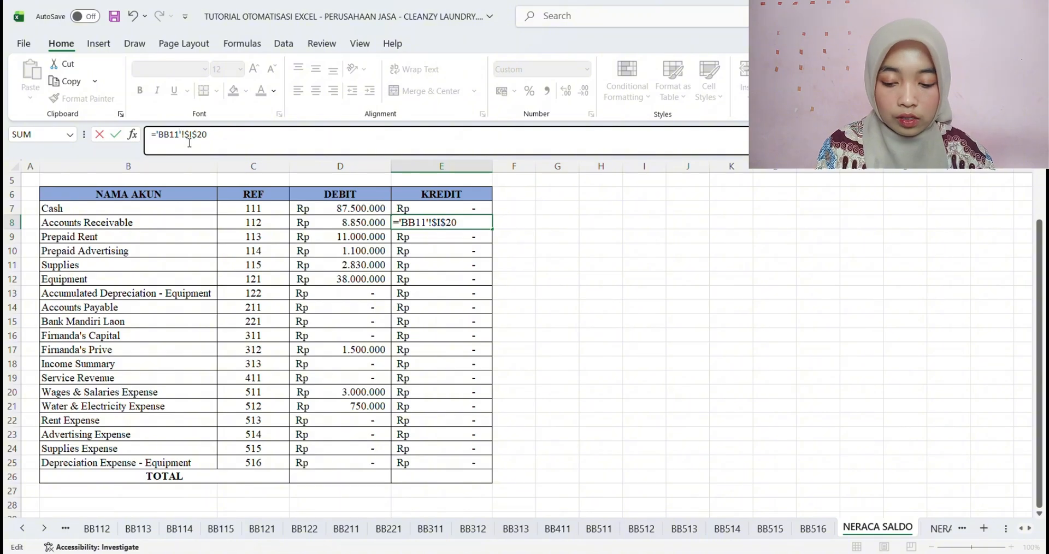
{"action": "type", "text": "2"}
{"action": "key", "text": "Return"}
{"action": "left_click", "coordinate": [187, 140]}
{"action": "key", "text": "BackSpace"}
{"action": "type", "text": "3"}
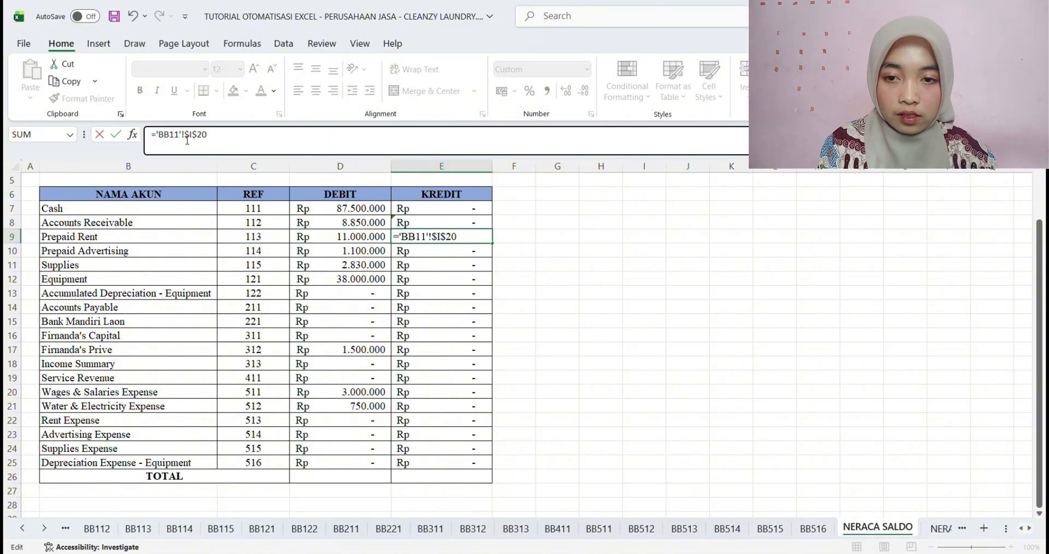
{"action": "key", "text": "Return"}
Repoint the Prepaid Advertising and Supplies credit formulas in E10 and E11 to sheets BB114 and BB115
{"action": "left_click", "coordinate": [190, 139]}
{"action": "key", "text": "BackSpace"}
{"action": "type", "text": "4"}
{"action": "key", "text": "Return"}
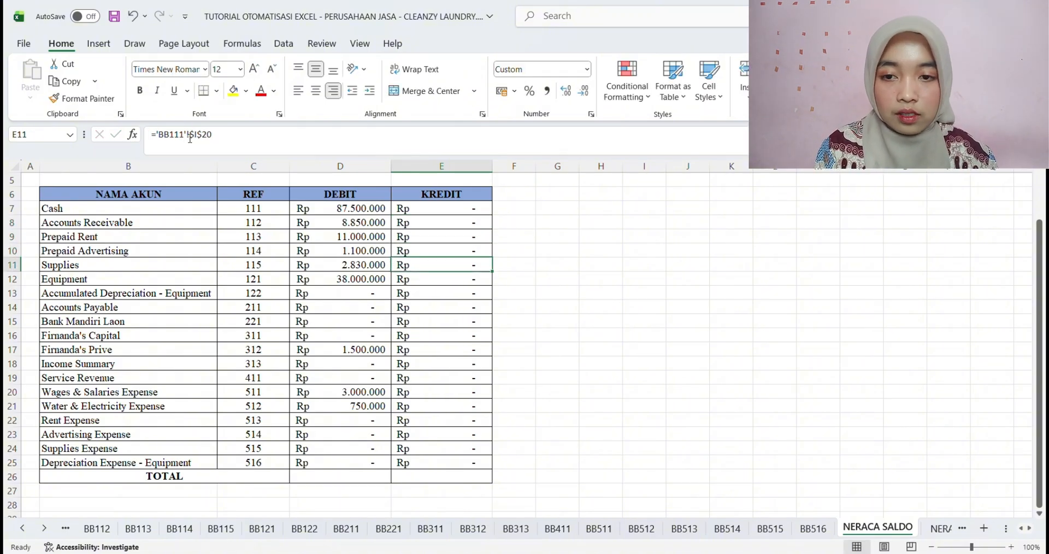
{"action": "left_click", "coordinate": [187, 139]}
{"action": "key", "text": "BackSpace"}
{"action": "type", "text": "5"}
{"action": "key", "text": "Return"}
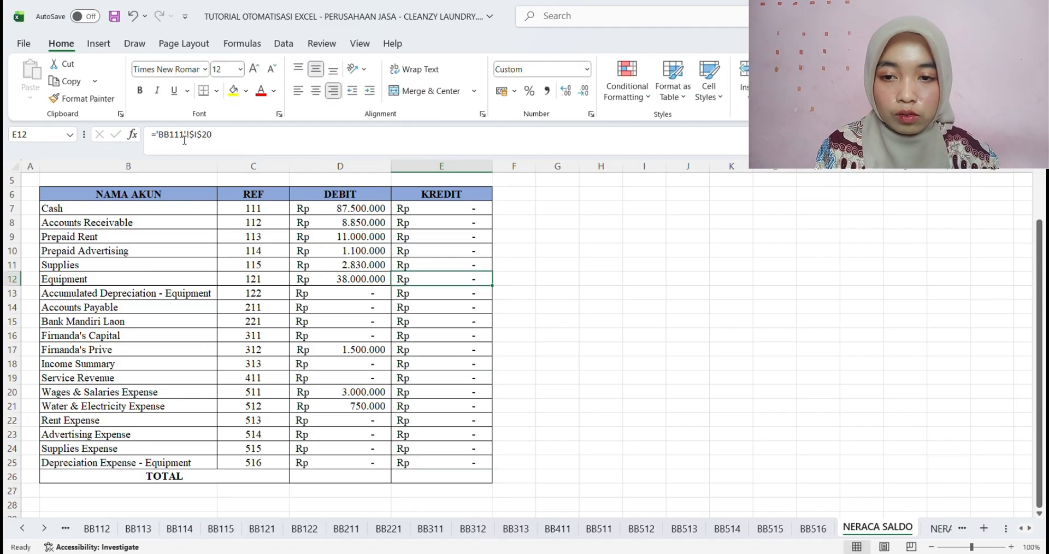
Repoint the Equipment and Accumulated Depreciation credit formulas in E12 and E13 to sheets BB121 and BB122
{"action": "left_click", "coordinate": [184, 140]}
{"action": "key", "text": "BackSpace"}
{"action": "type", "text": "2"}
{"action": "key", "text": "Return"}
{"action": "left_click", "coordinate": [186, 137]}
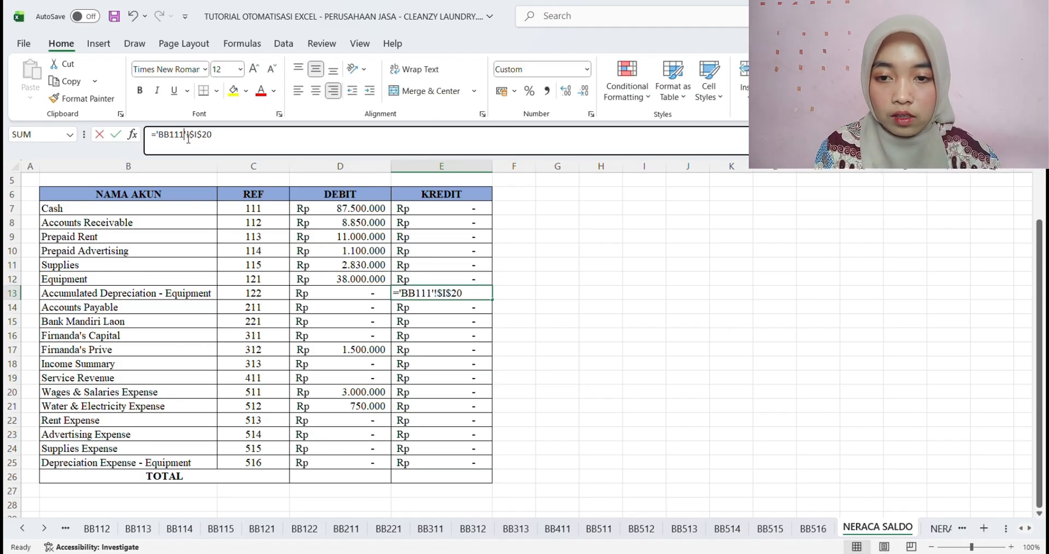
{"action": "key", "text": "BackSpace"}
{"action": "key", "text": "BackSpace"}
{"action": "type", "text": "22"}
{"action": "key", "text": "Return"}
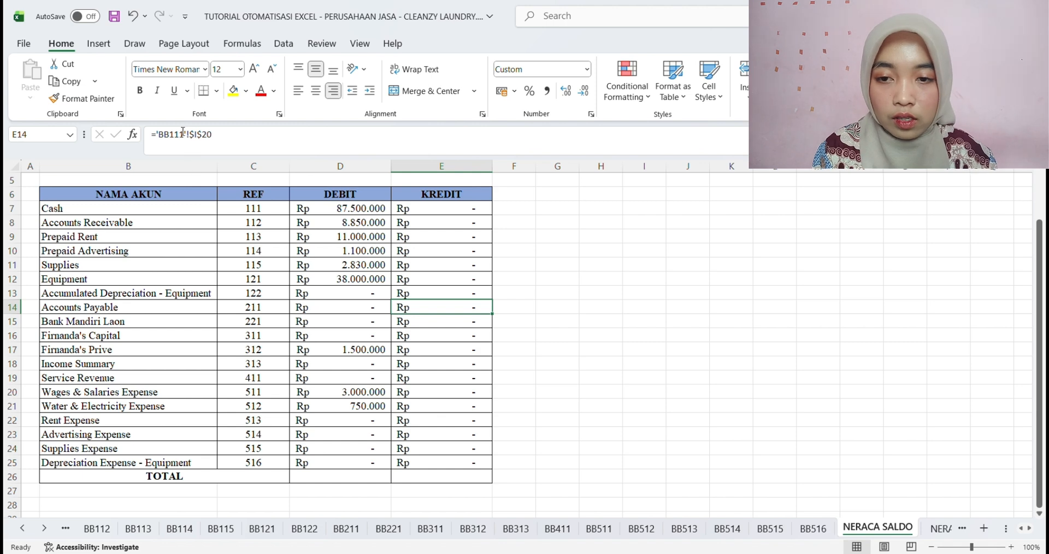
Repoint the Accounts Payable and bank loan credit formulas in E14 and E15 to sheets BB211 and BB221
{"action": "left_click", "coordinate": [171, 136]}
{"action": "key", "text": "BackSpace"}
{"action": "type", "text": "2"}
{"action": "key", "text": "Return"}
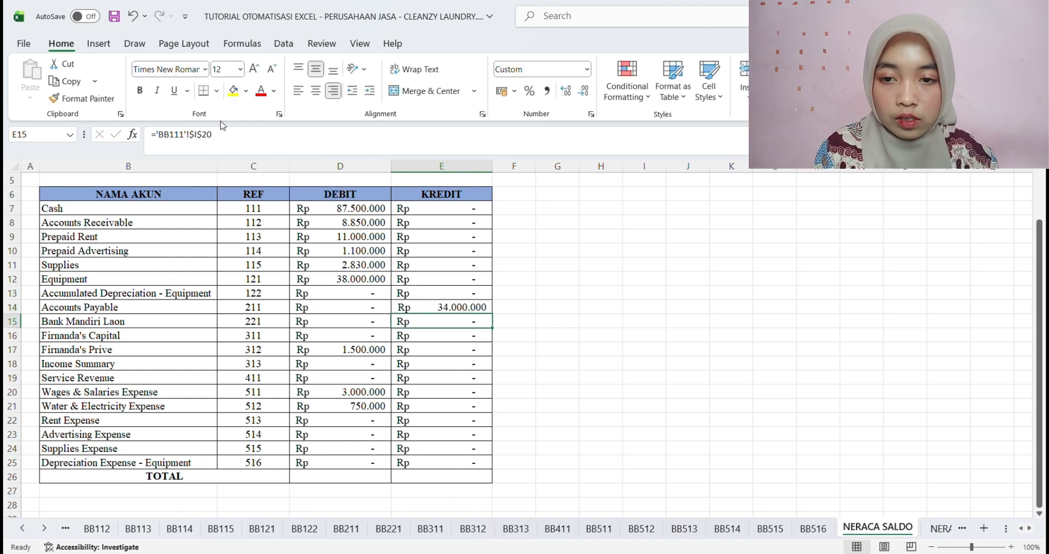
{"action": "left_click", "coordinate": [184, 141]}
{"action": "key", "text": "BackSpace"}
{"action": "key", "text": "BackSpace"}
{"action": "type", "text": "22"}
{"action": "key", "text": "Return"}
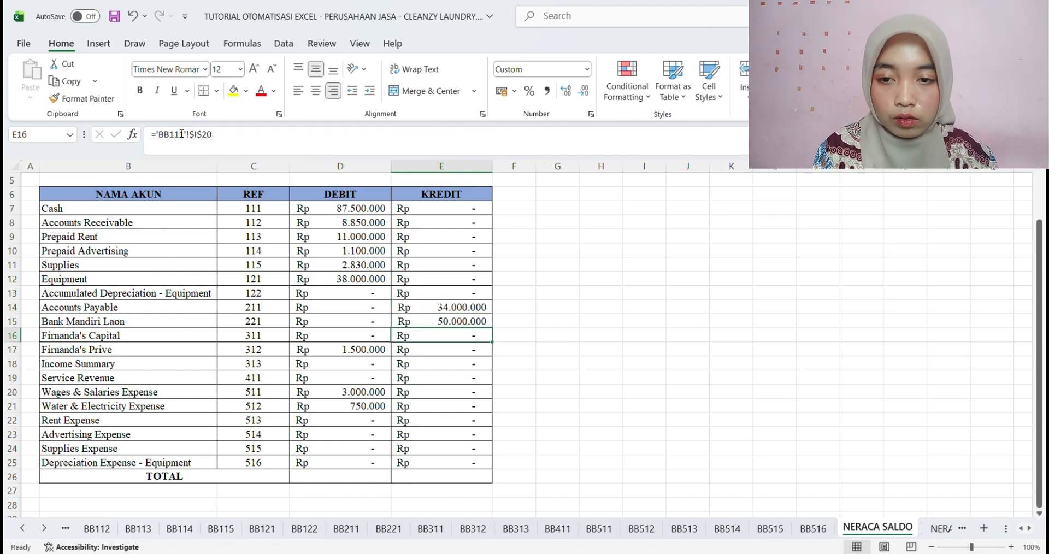
Repoint the owner's Capital and Prive credit formulas in E16 and E17 to sheets BB311 and BB312
{"action": "left_click", "coordinate": [175, 135]}
{"action": "key", "text": "BackSpace"}
{"action": "type", "text": "3"}
{"action": "key", "text": "Return"}
{"action": "left_click", "coordinate": [181, 137]}
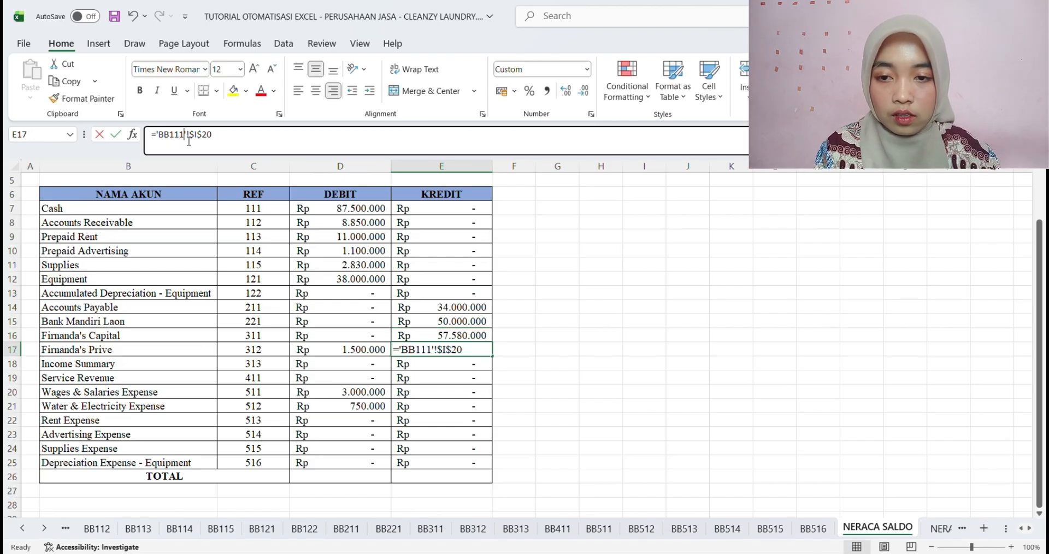
{"action": "key", "text": "BackSpace"}
{"action": "key", "text": "BackSpace"}
{"action": "key", "text": "BackSpace"}
{"action": "type", "text": "312"}
{"action": "key", "text": "Return"}
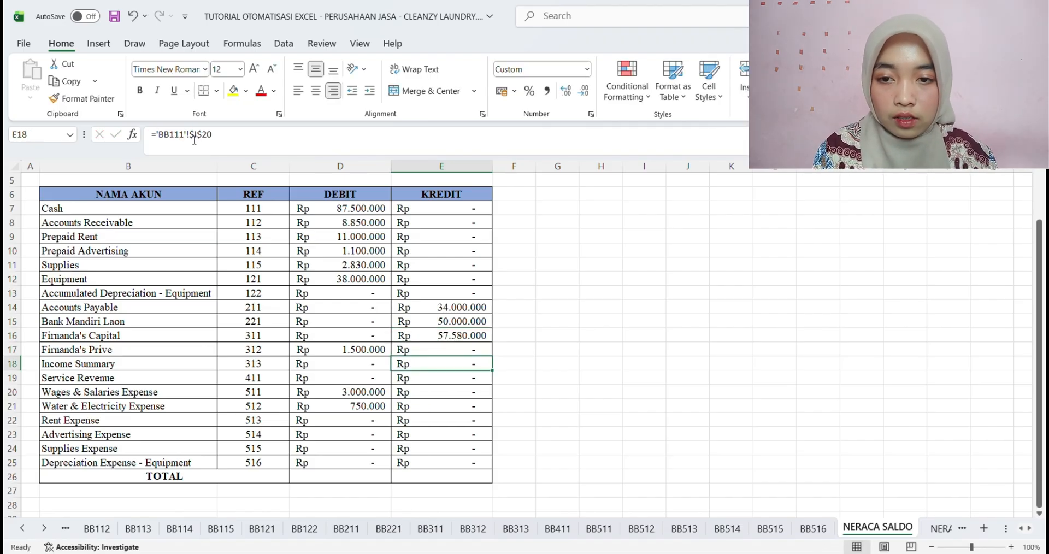
Repoint the Income Summary and Service Revenue credit formulas in E18 and E19 to sheets BB313 and BB411
{"action": "left_click", "coordinate": [190, 139]}
{"action": "key", "text": "BackSpace"}
{"action": "key", "text": "BackSpace"}
{"action": "key", "text": "BackSpace"}
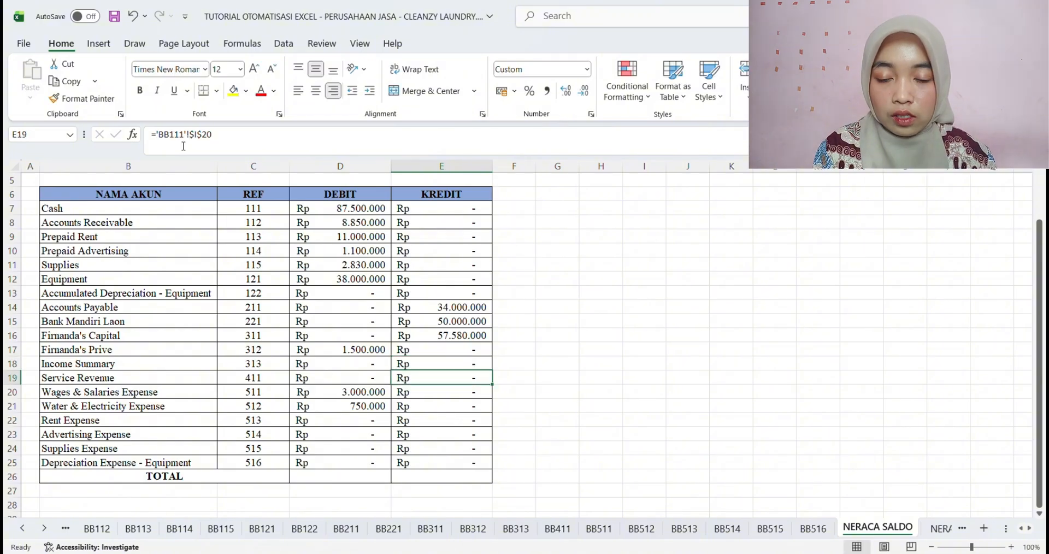
{"action": "left_click", "coordinate": [182, 141]}
{"action": "key", "text": "BackSpace"}
{"action": "key", "text": "BackSpace"}
{"action": "key", "text": "BackSpace"}
{"action": "type", "text": "411"}
{"action": "key", "text": "Return"}
Repoint the Wages & Salaries and Water & Electricity Expense credit formulas in E20 and E21 to sheets BB511 and BB512
{"action": "left_click", "coordinate": [175, 137]}
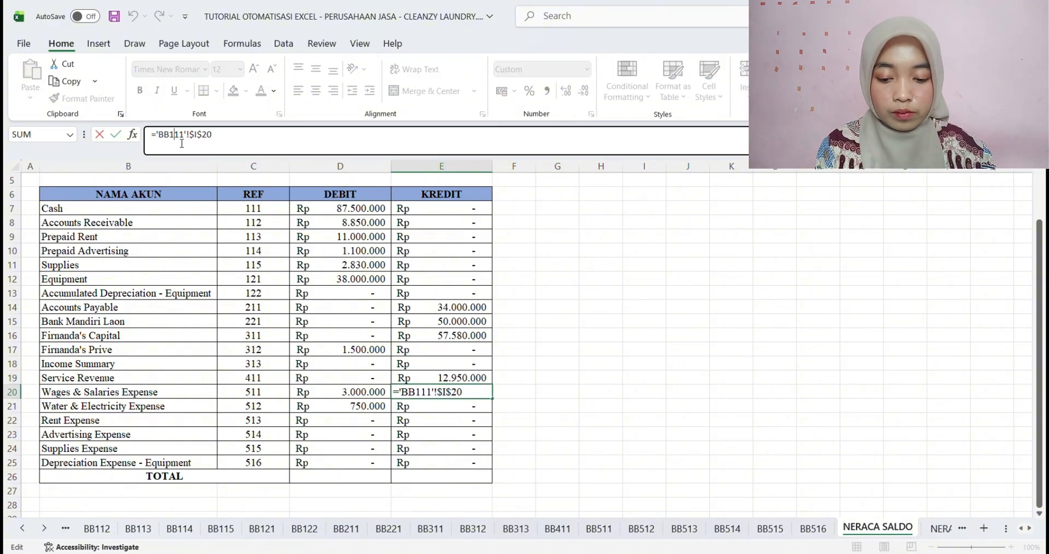
{"action": "key", "text": "BackSpace"}
{"action": "type", "text": "5"}
{"action": "key", "text": "Return"}
{"action": "left_click", "coordinate": [188, 139]}
{"action": "key", "text": "BackSpace"}
{"action": "key", "text": "BackSpace"}
{"action": "key", "text": "BackSpace"}
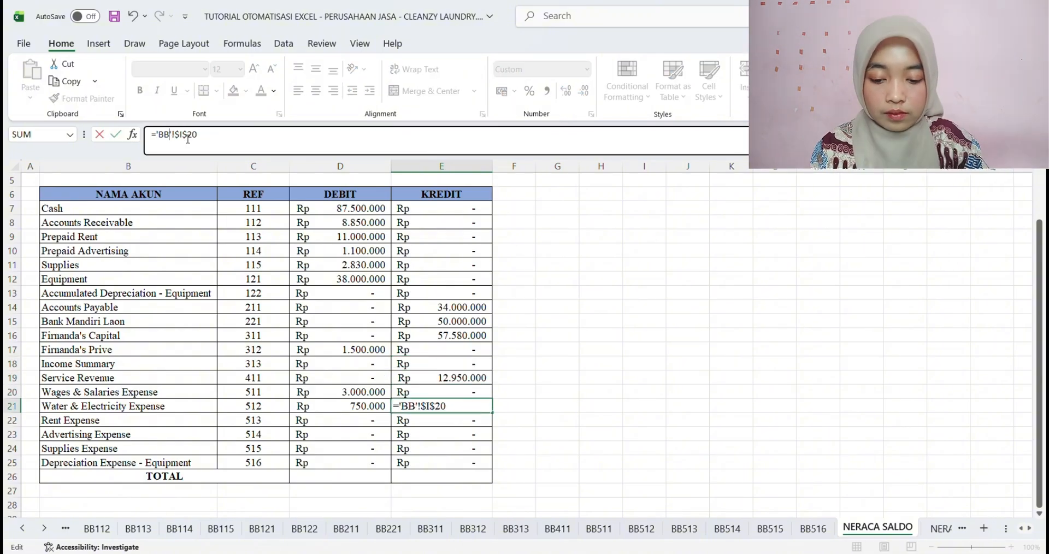
{"action": "type", "text": "512"}
{"action": "key", "text": "Return"}
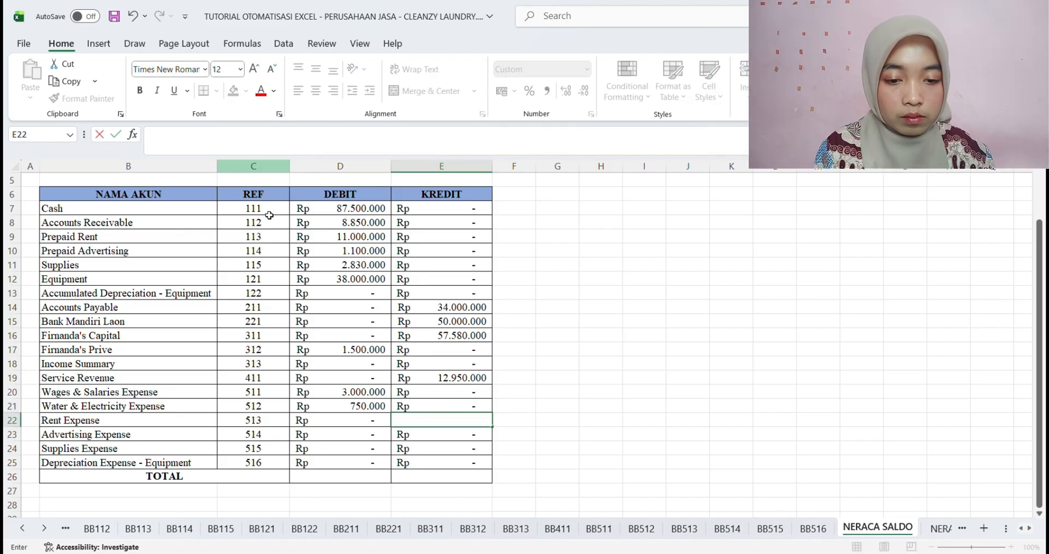
Copy the credit formula from E21 down into the Rent Expense cell E22 and repoint it to sheet BB513
{"action": "left_click", "coordinate": [454, 407]}
{"action": "left_click_drag", "start_coordinate": [492, 413], "coordinate": [493, 422]}
{"action": "left_click", "coordinate": [468, 424]}
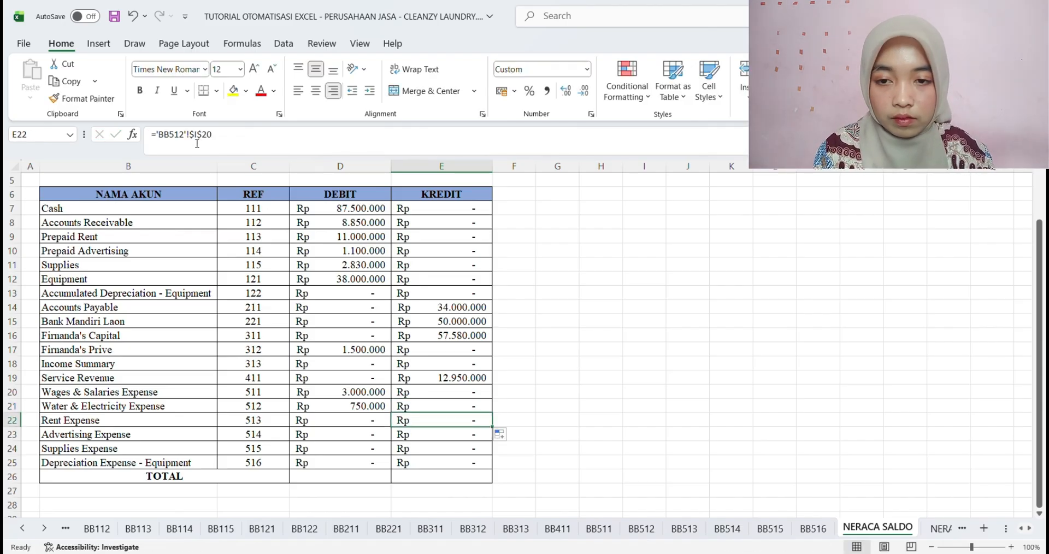
{"action": "left_click", "coordinate": [186, 137]}
{"action": "key", "text": "BackSpace"}
{"action": "type", "text": "3"}
{"action": "key", "text": "Return"}
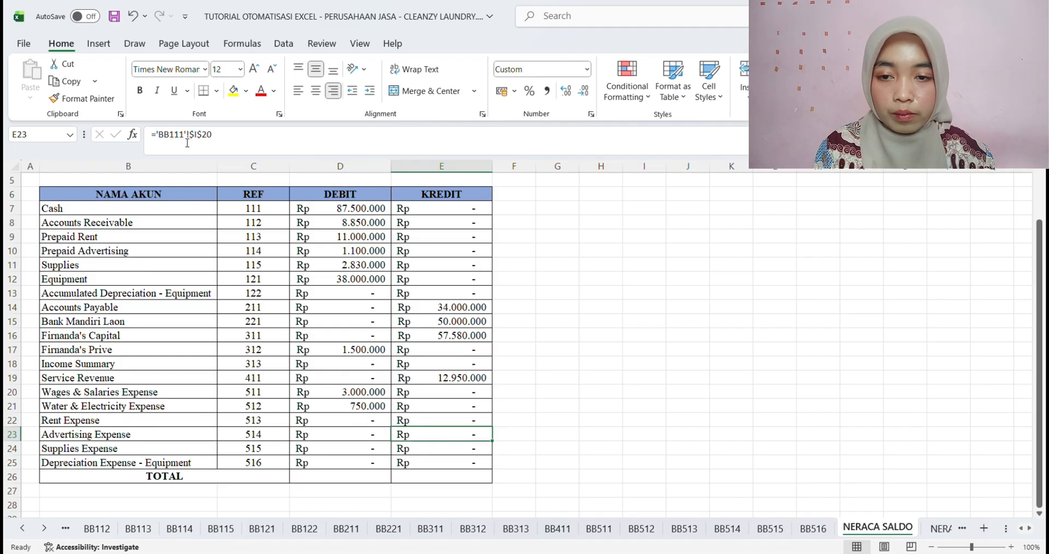
Repoint the Advertising Expense and Supplies Expense credit formulas in E23 and E24 to sheets BB514 and BB515
{"action": "left_click", "coordinate": [187, 139]}
{"action": "key", "text": "BackSpace"}
{"action": "key", "text": "BackSpace"}
{"action": "key", "text": "BackSpace"}
{"action": "type", "text": "514"}
{"action": "key", "text": "Return"}
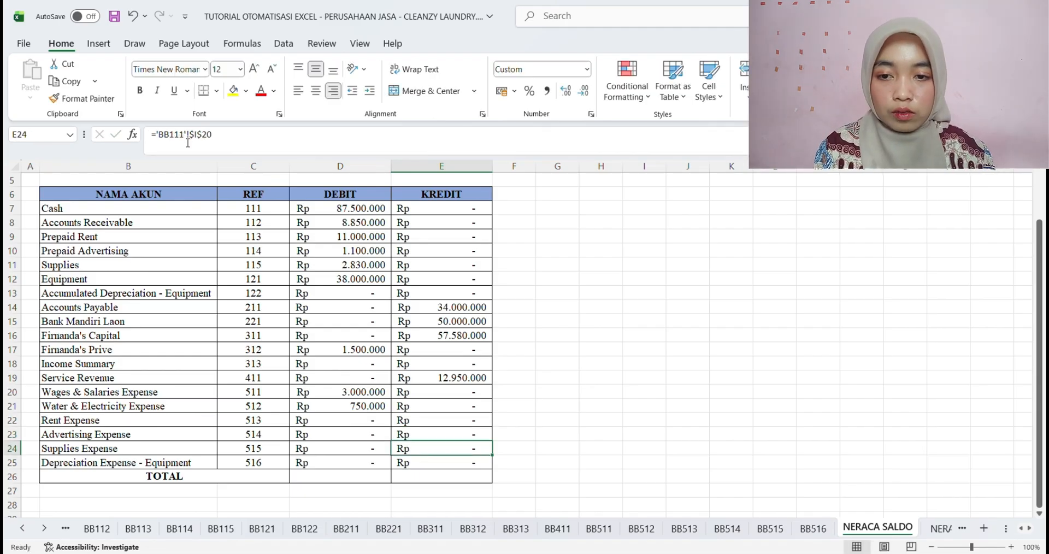
{"action": "left_click", "coordinate": [188, 141]}
{"action": "key", "text": "BackSpace"}
{"action": "key", "text": "BackSpace"}
{"action": "key", "text": "BackSpace"}
{"action": "type", "text": "515"}
{"action": "key", "text": "Return"}
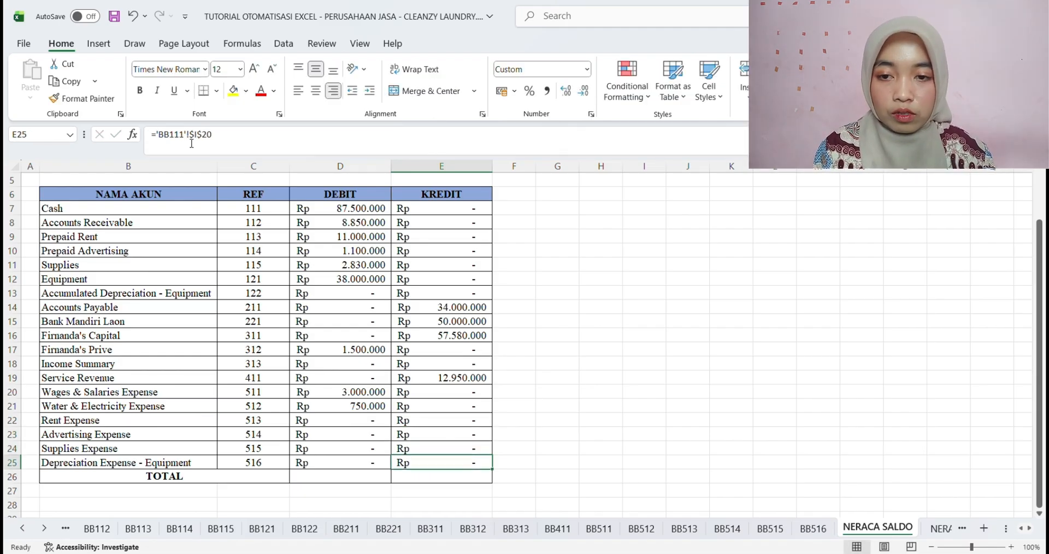
Repoint the Depreciation Expense credit formula in E25 to sheet BB516 and save the workbook
{"action": "left_click", "coordinate": [189, 140]}
{"action": "key", "text": "BackSpace"}
{"action": "key", "text": "BackSpace"}
{"action": "key", "text": "BackSpace"}
{"action": "type", "text": "516"}
{"action": "key", "text": "Return"}
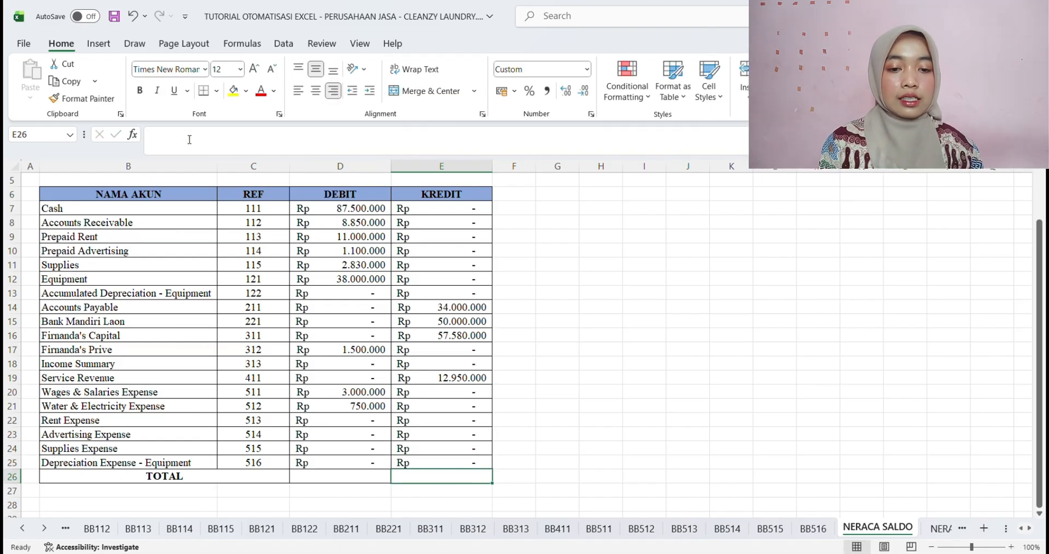
{"action": "left_click", "coordinate": [534, 363]}
{"action": "key", "text": "ctrl+s"}
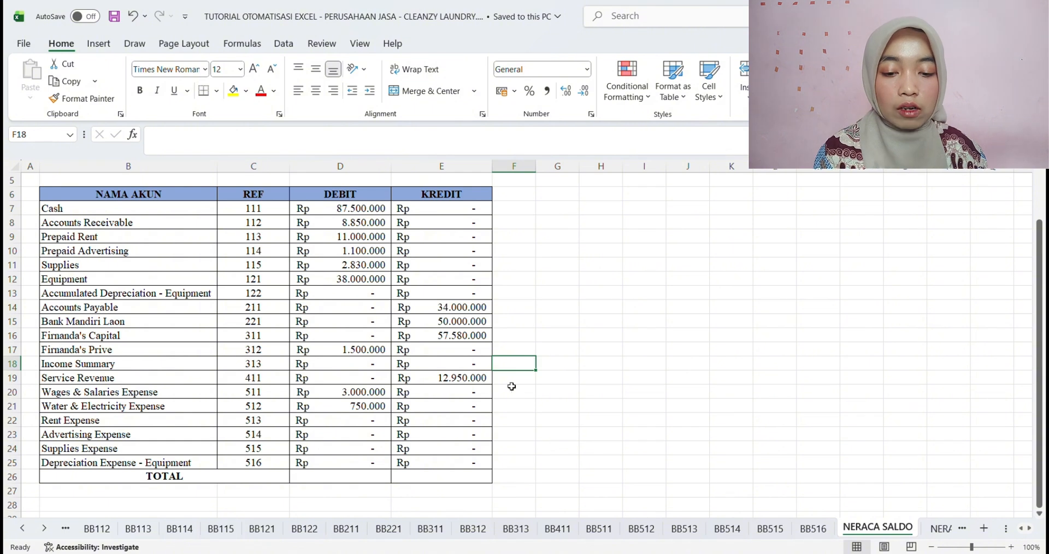
Total the debit column in D26 with the formula =SUM(D7:D25)
{"action": "left_click", "coordinate": [352, 479]}
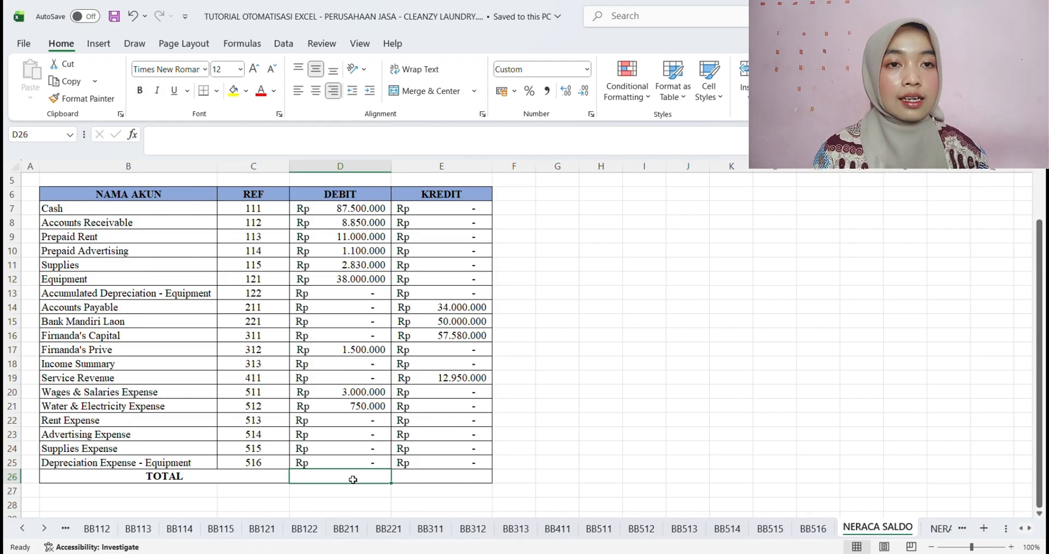
{"action": "scroll", "coordinate": [353, 479], "scroll_direction": "up", "scroll_amount": 2}
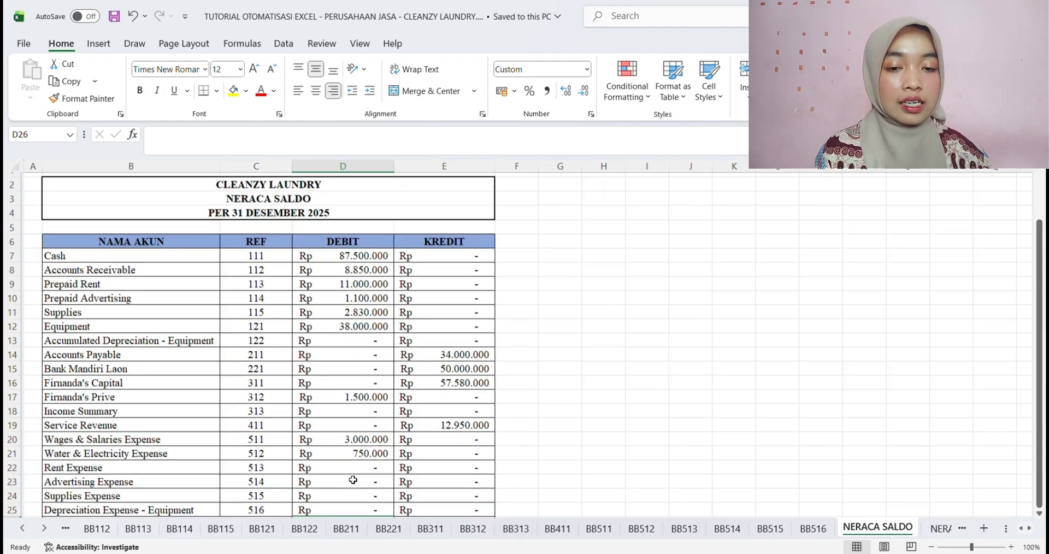
{"action": "scroll", "coordinate": [353, 479], "scroll_direction": "down", "scroll_amount": 2}
{"action": "scroll", "coordinate": [353, 479], "scroll_direction": "up", "scroll_amount": 2}
{"action": "scroll", "coordinate": [353, 479], "scroll_direction": "down", "scroll_amount": 1}
{"action": "scroll", "coordinate": [353, 480], "scroll_direction": "down", "scroll_amount": 1}
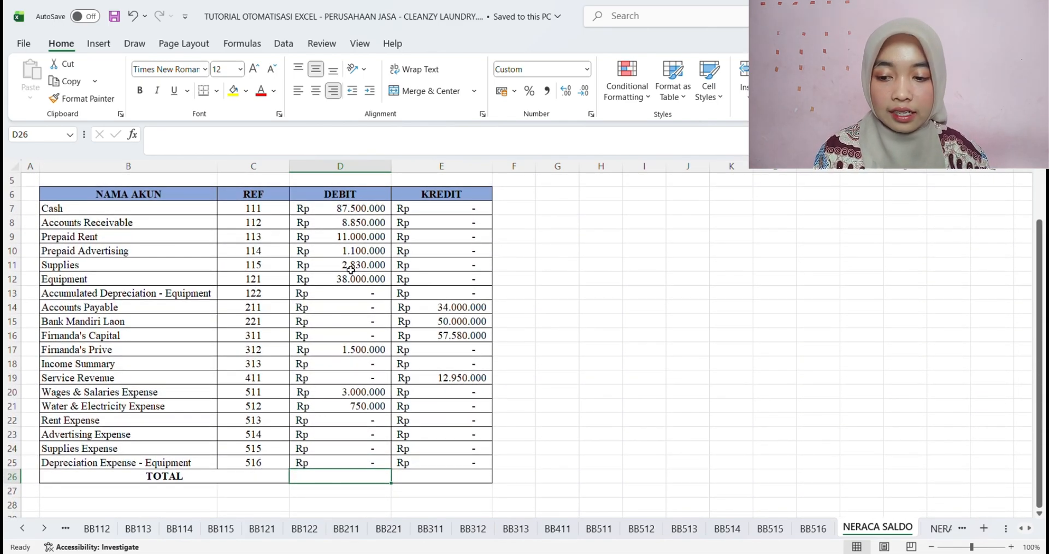
{"action": "type", "text": "="}
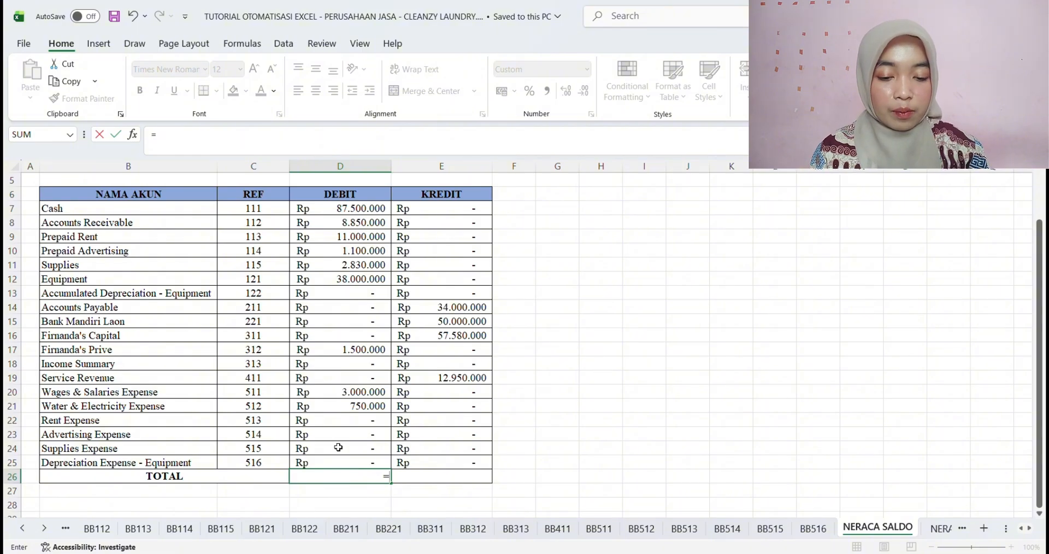
{"action": "type", "text": "SUM("}
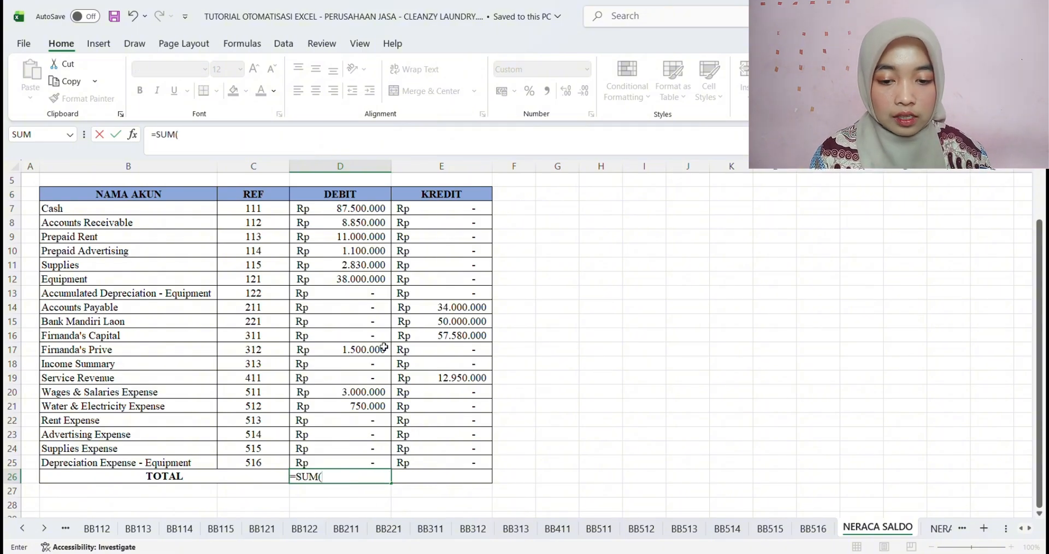
{"action": "left_click_drag", "start_coordinate": [348, 214], "coordinate": [372, 460]}
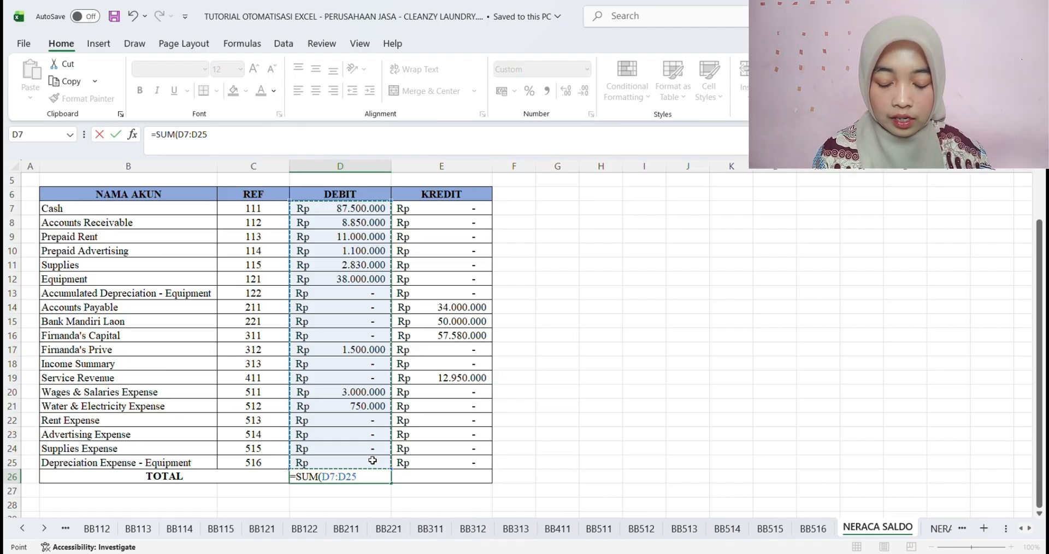
{"action": "type", "text": ")"}
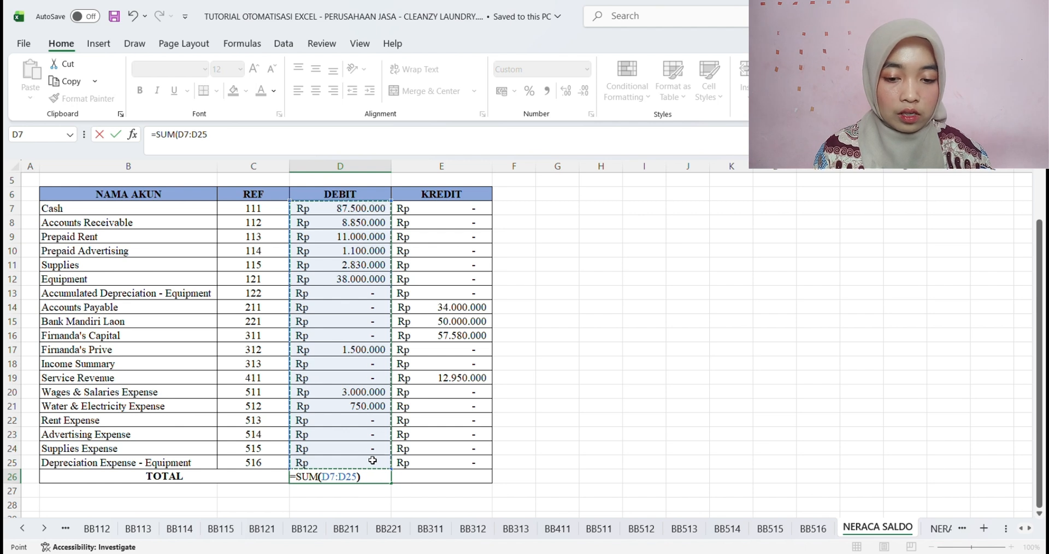
{"action": "key", "text": "Return"}
Copy the debit total formula across to the credit total in E26 and make D26:E26 bold
{"action": "left_click", "coordinate": [373, 479]}
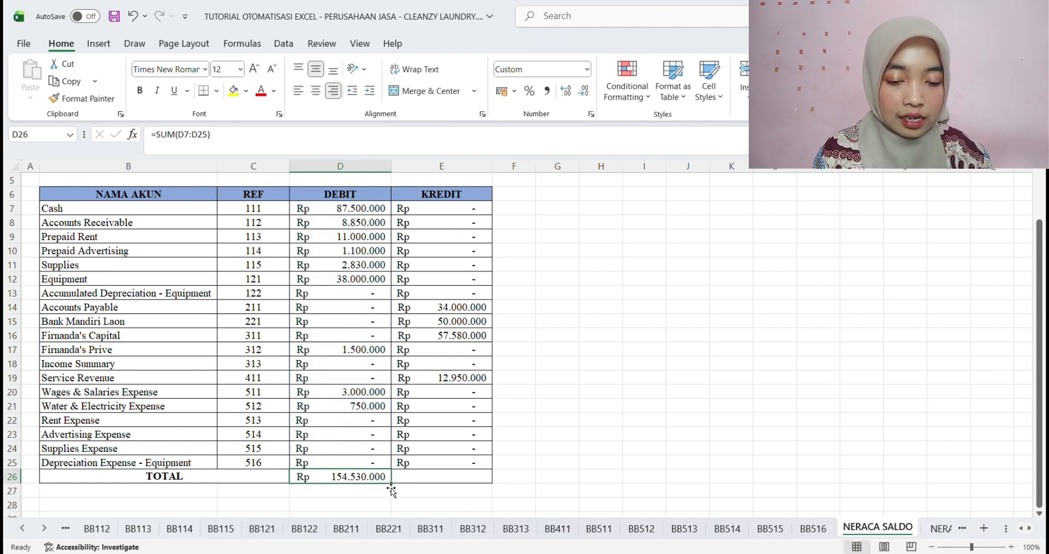
{"action": "left_click_drag", "start_coordinate": [395, 487], "coordinate": [454, 492]}
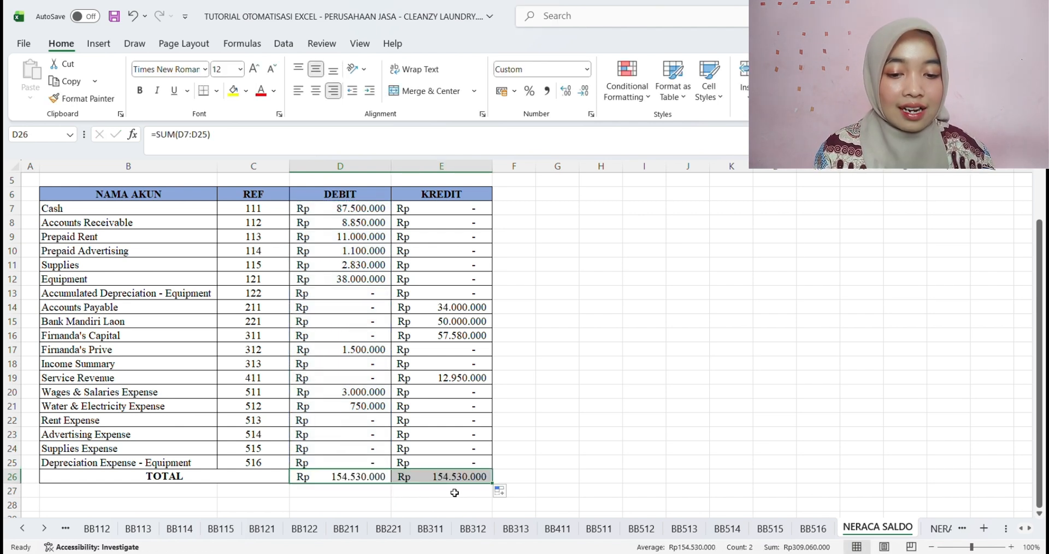
{"action": "left_click", "coordinate": [551, 450]}
{"action": "left_click_drag", "start_coordinate": [308, 481], "coordinate": [436, 480]}
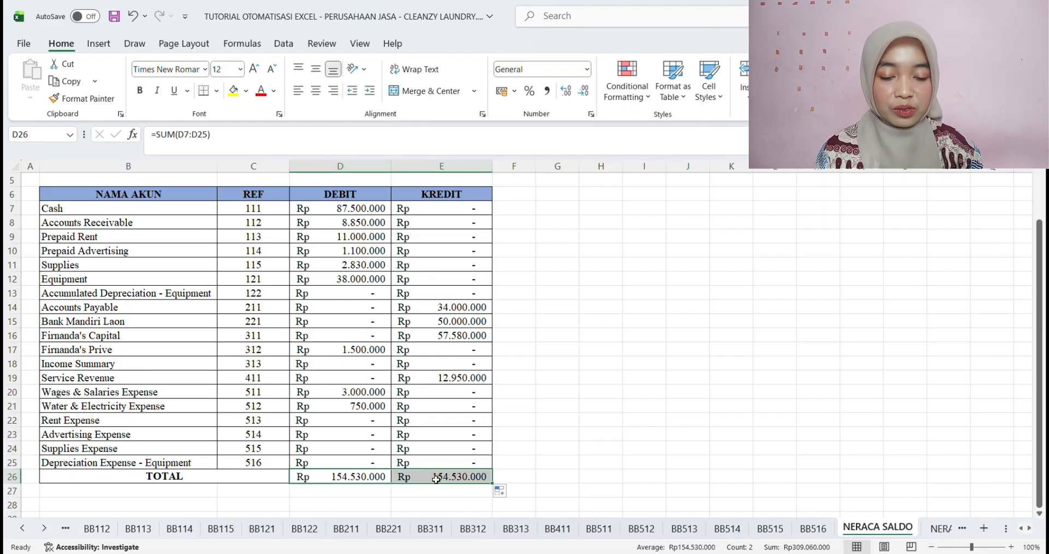
{"action": "key", "text": "ctrl+b"}
{"action": "left_click", "coordinate": [598, 437]}
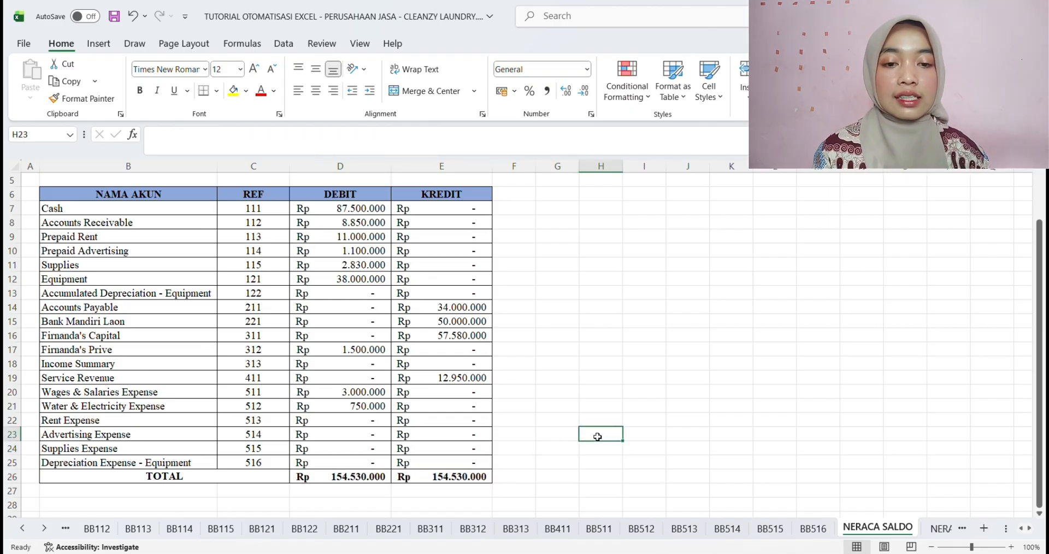